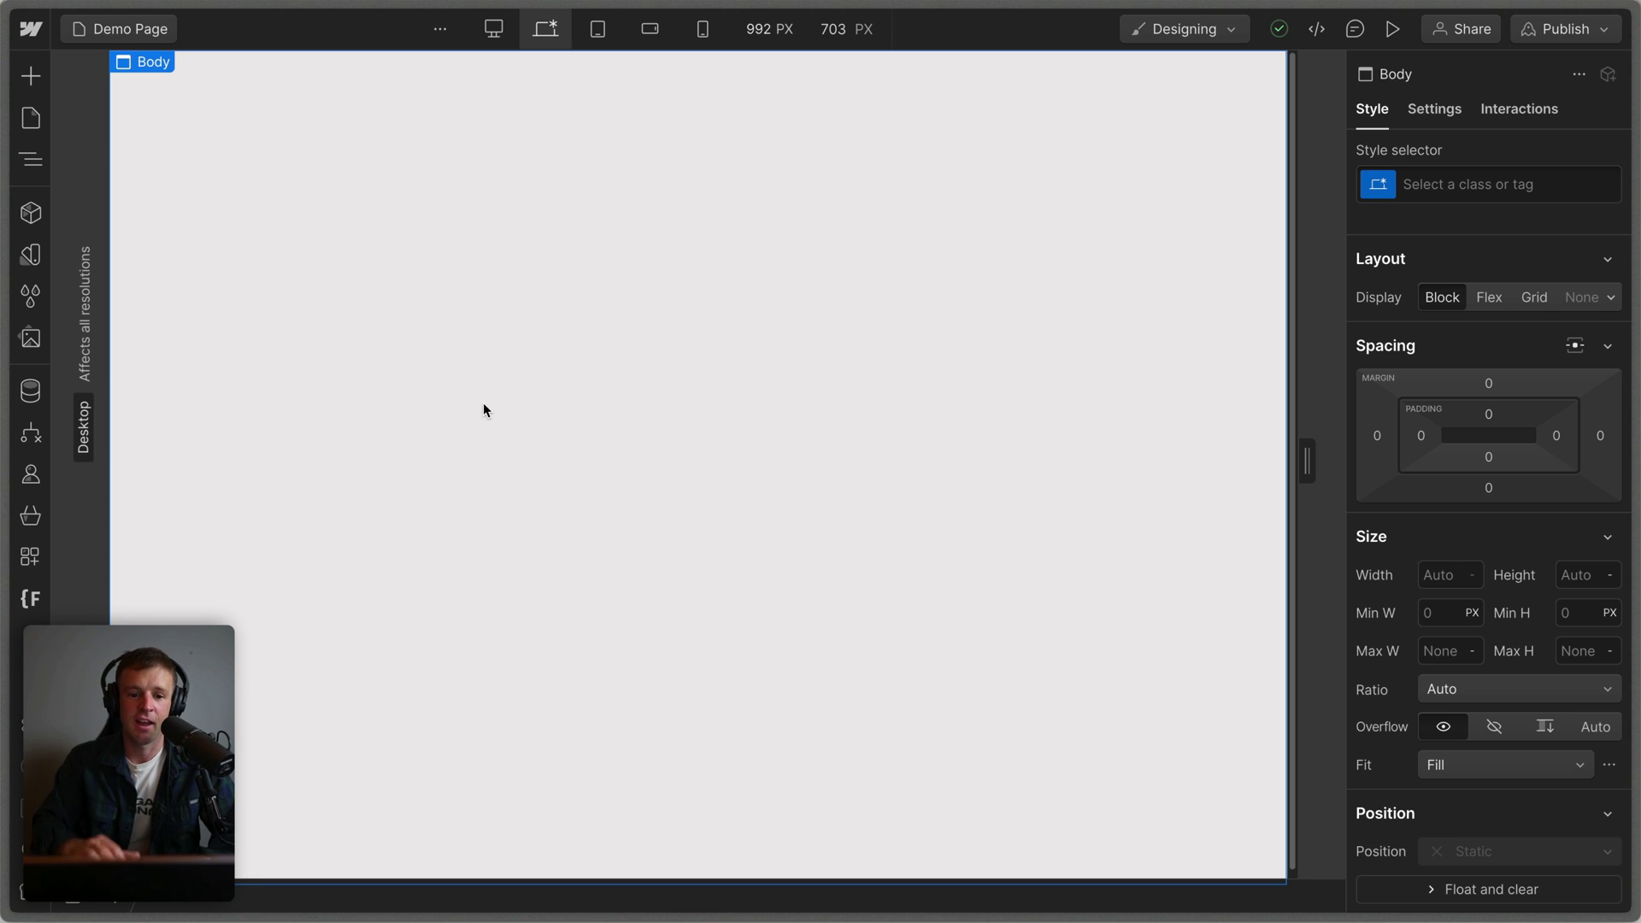
Browse Webflow's site menu, Add library, Pages, Navigator and Components panels
click(30, 28)
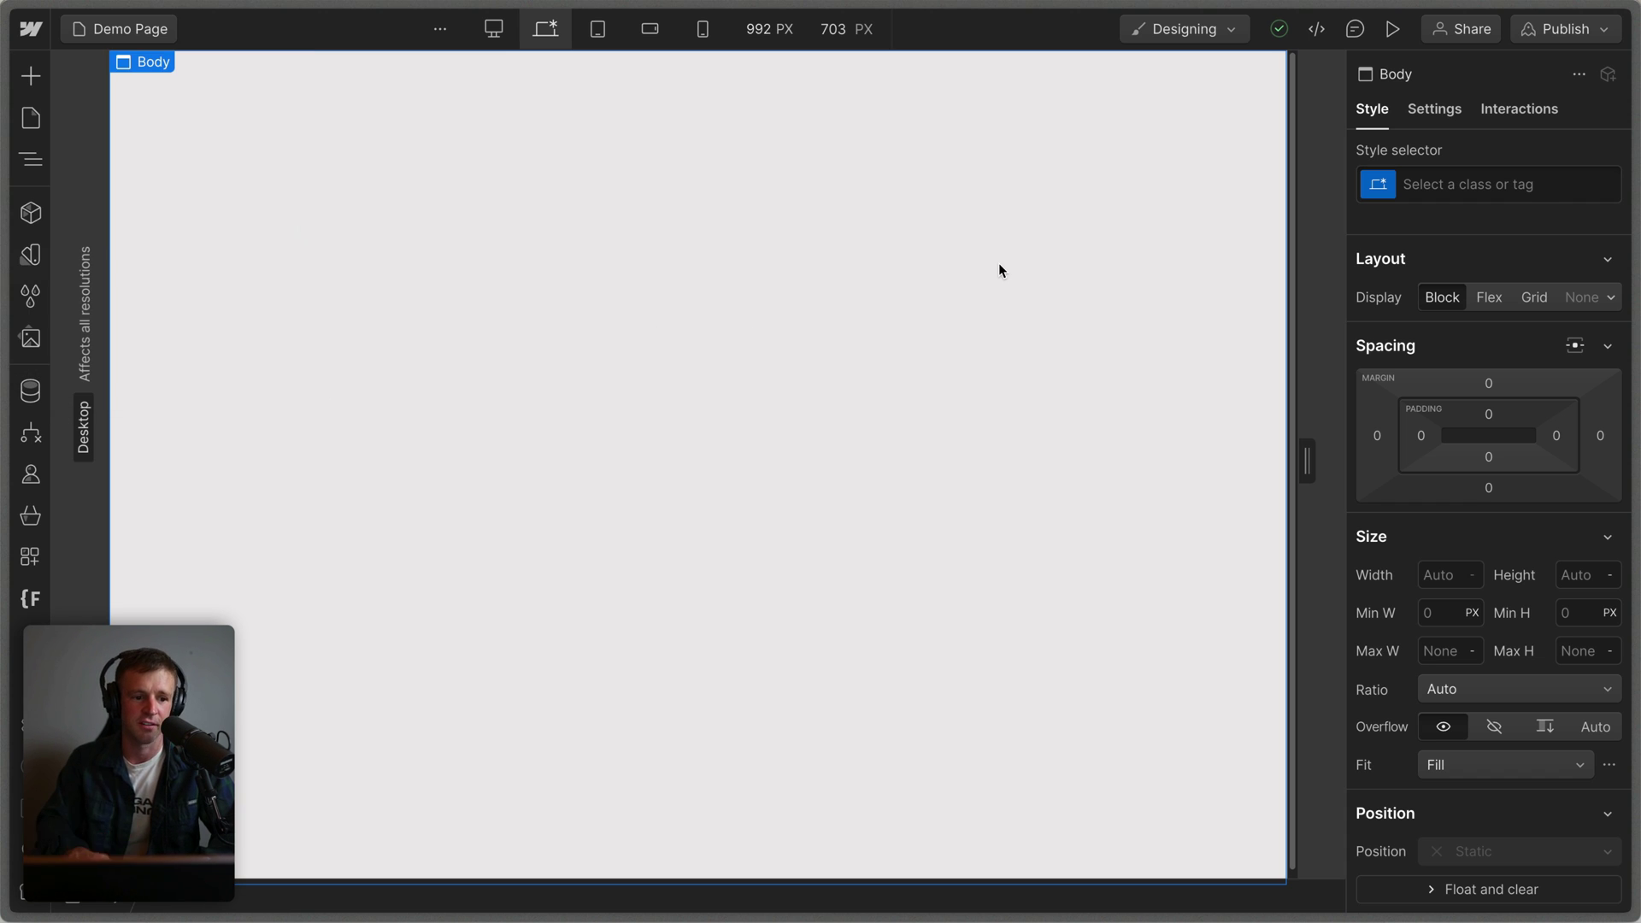
click(31, 75)
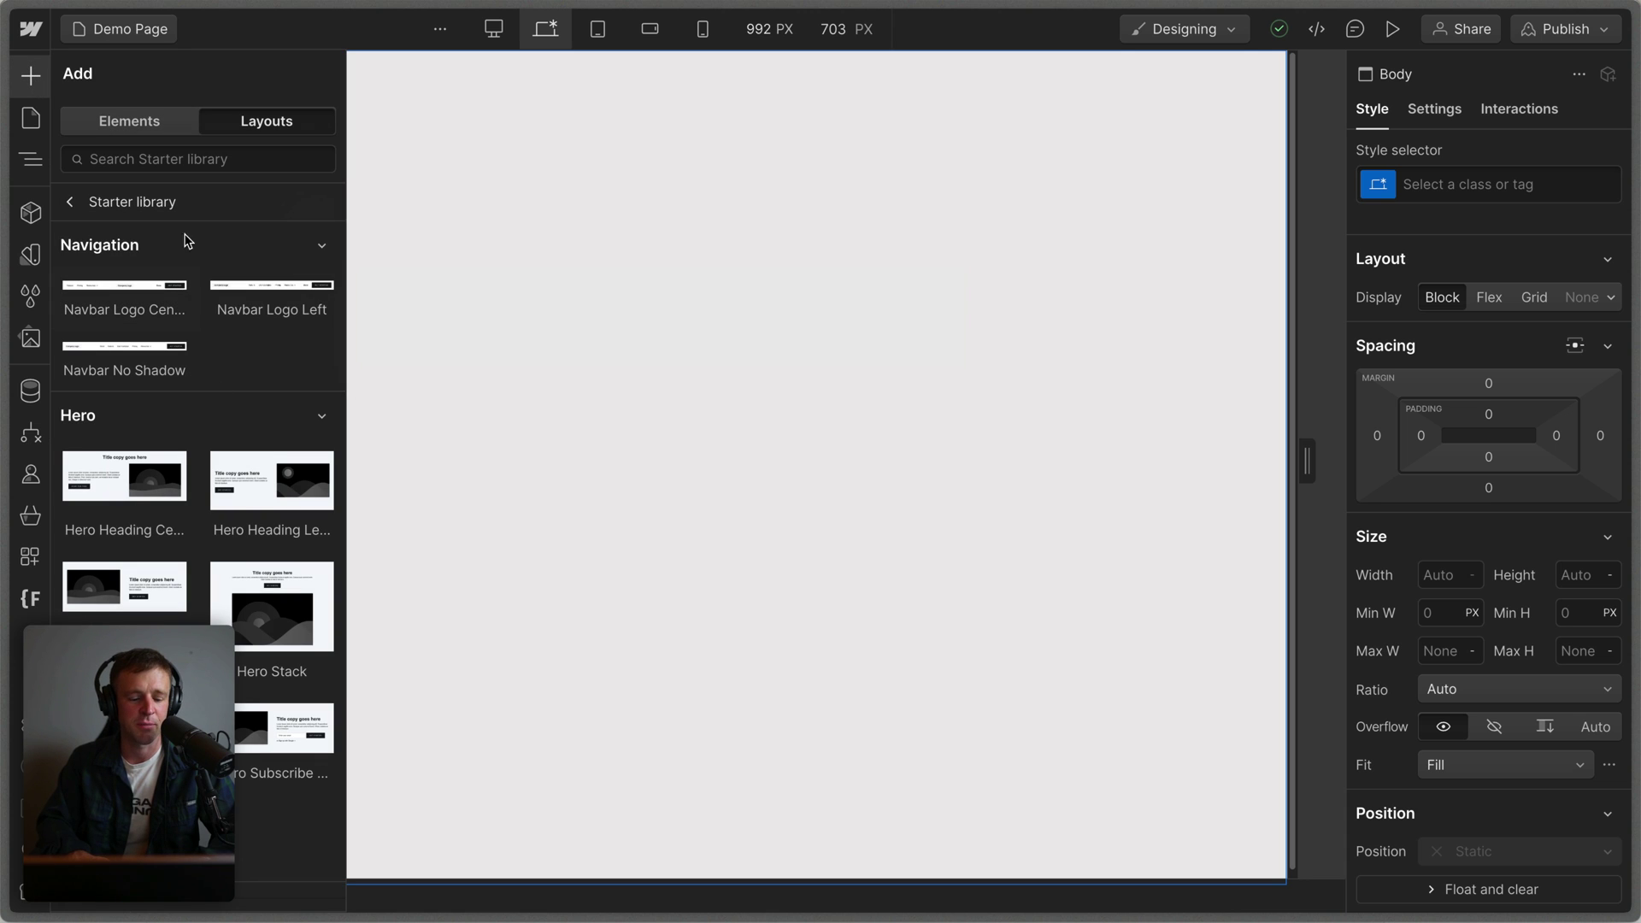
click(29, 124)
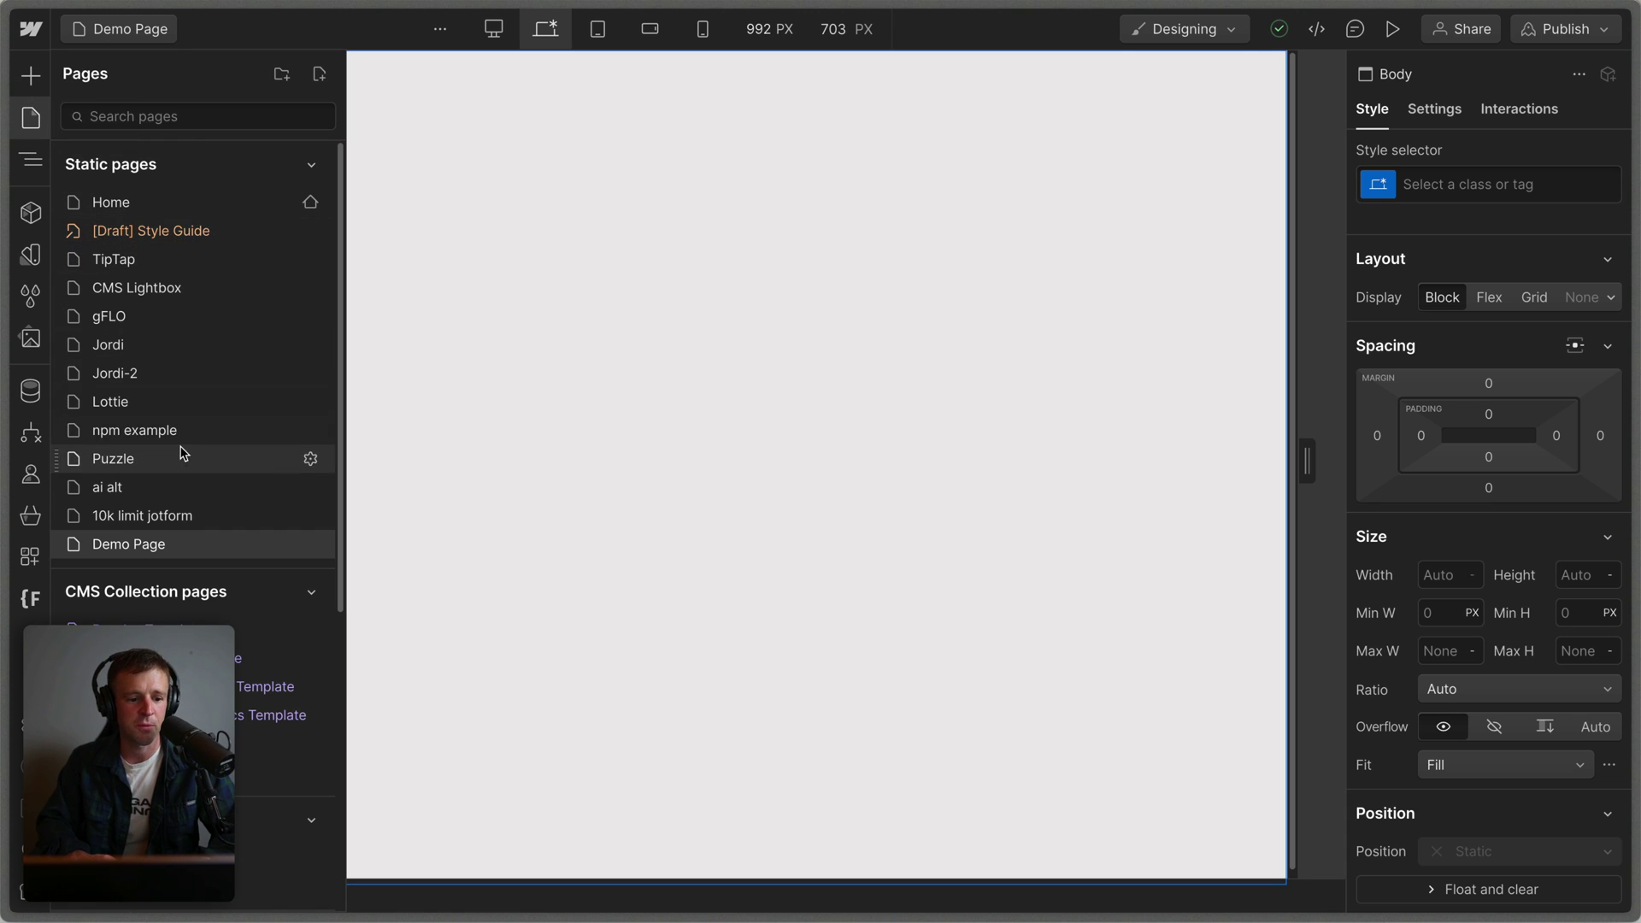
click(31, 159)
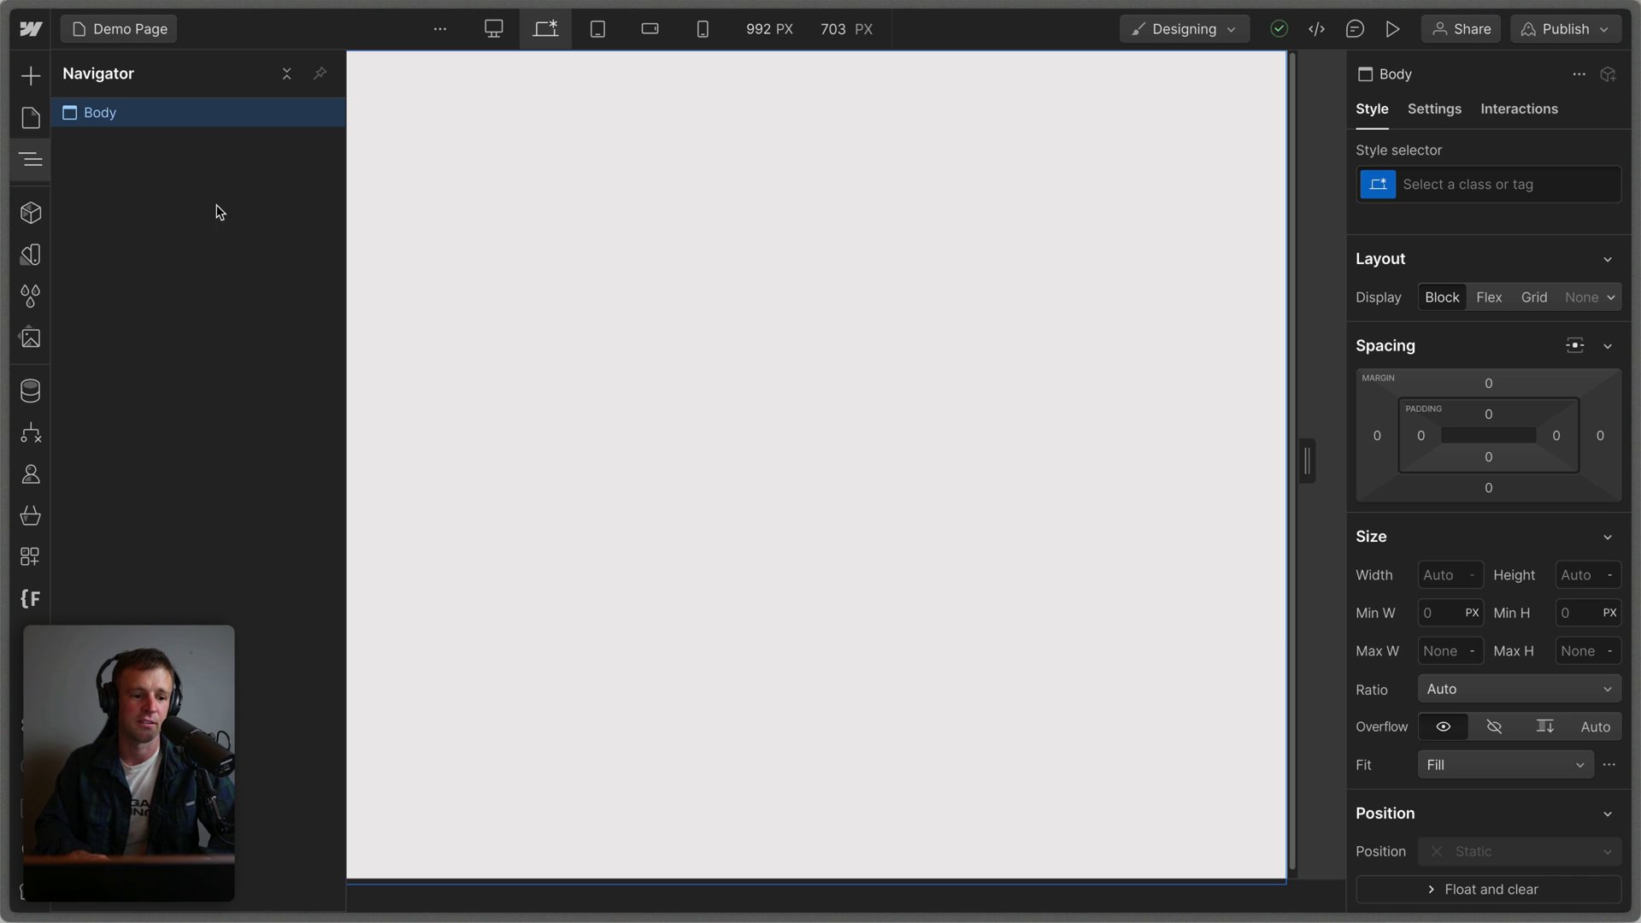
click(31, 215)
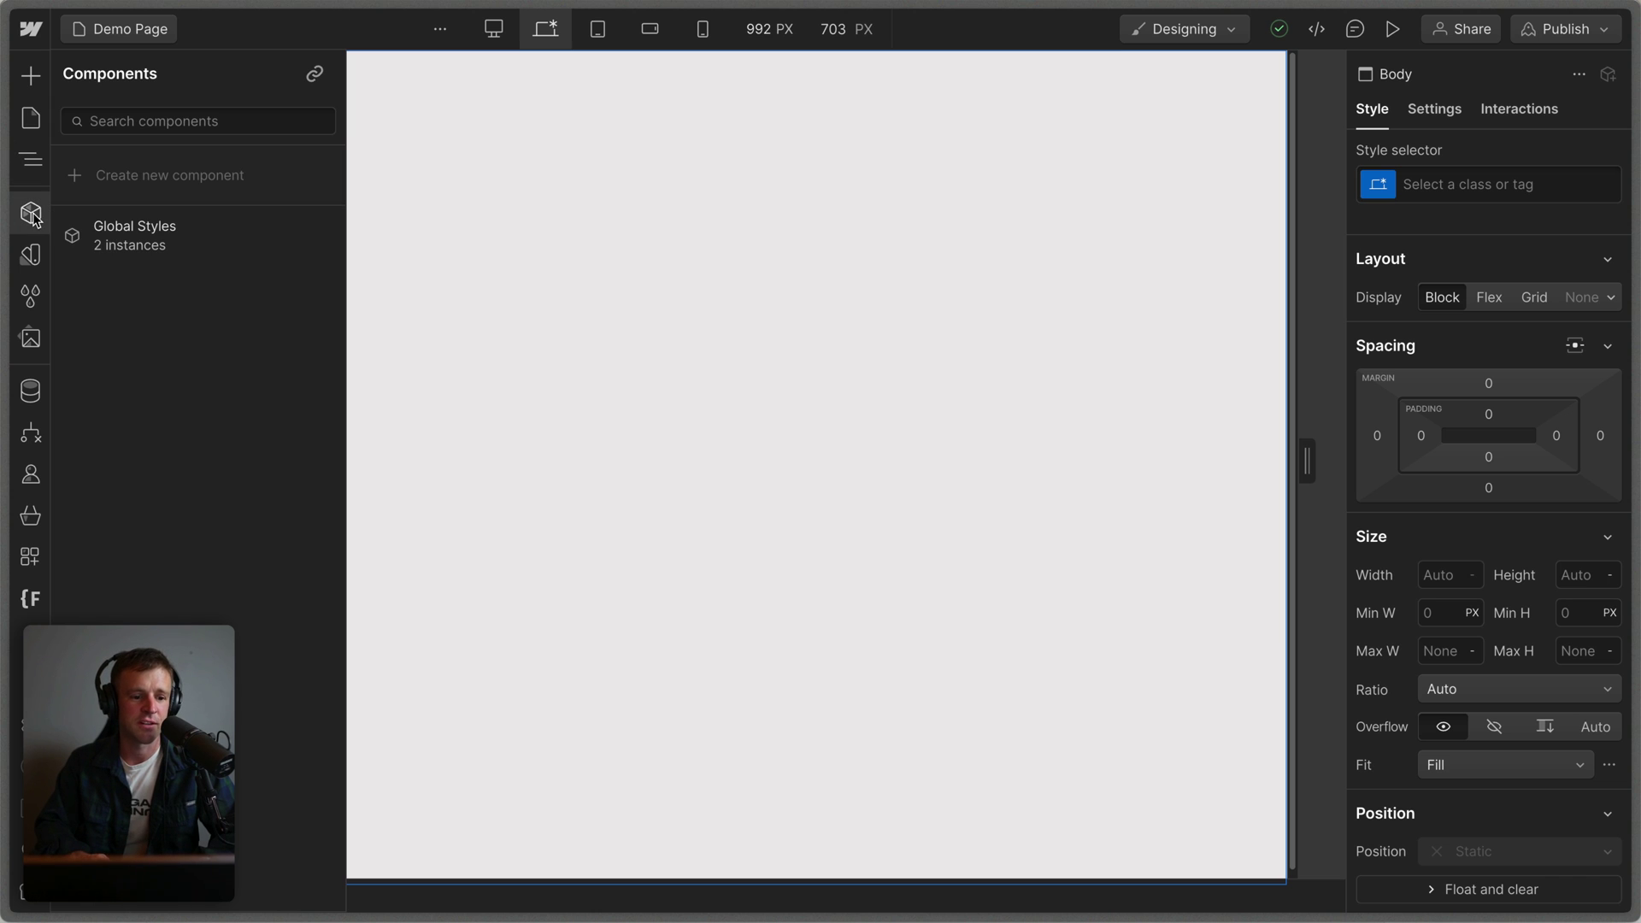
Look through the Variables, Style selectors, Assets and CMS Collections panels
click(42, 261)
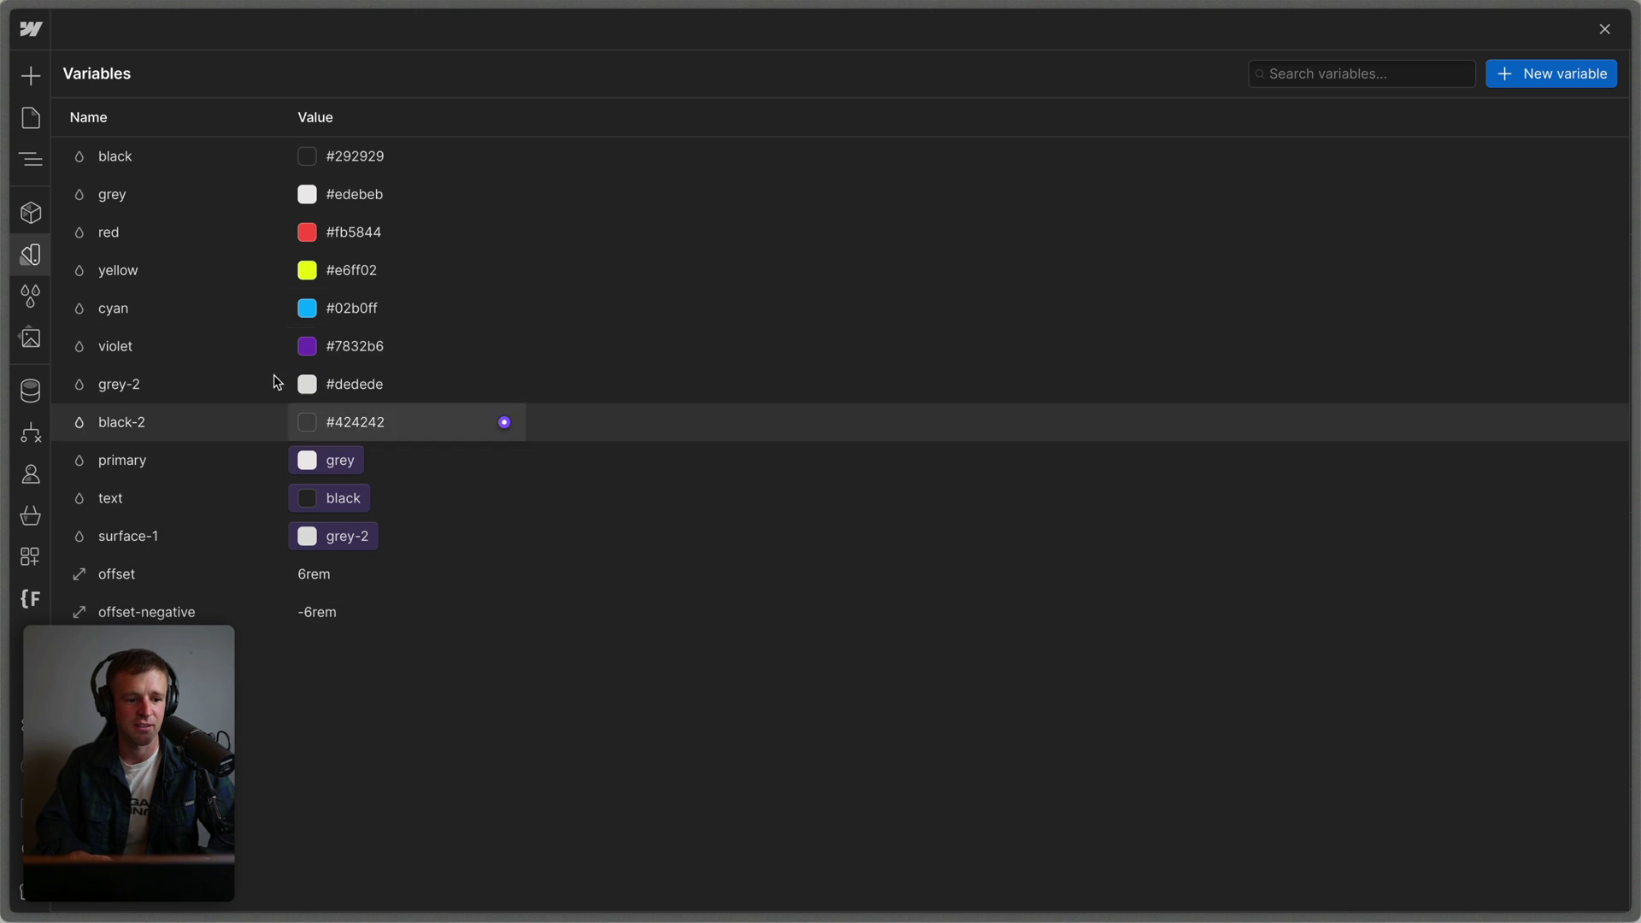
click(31, 300)
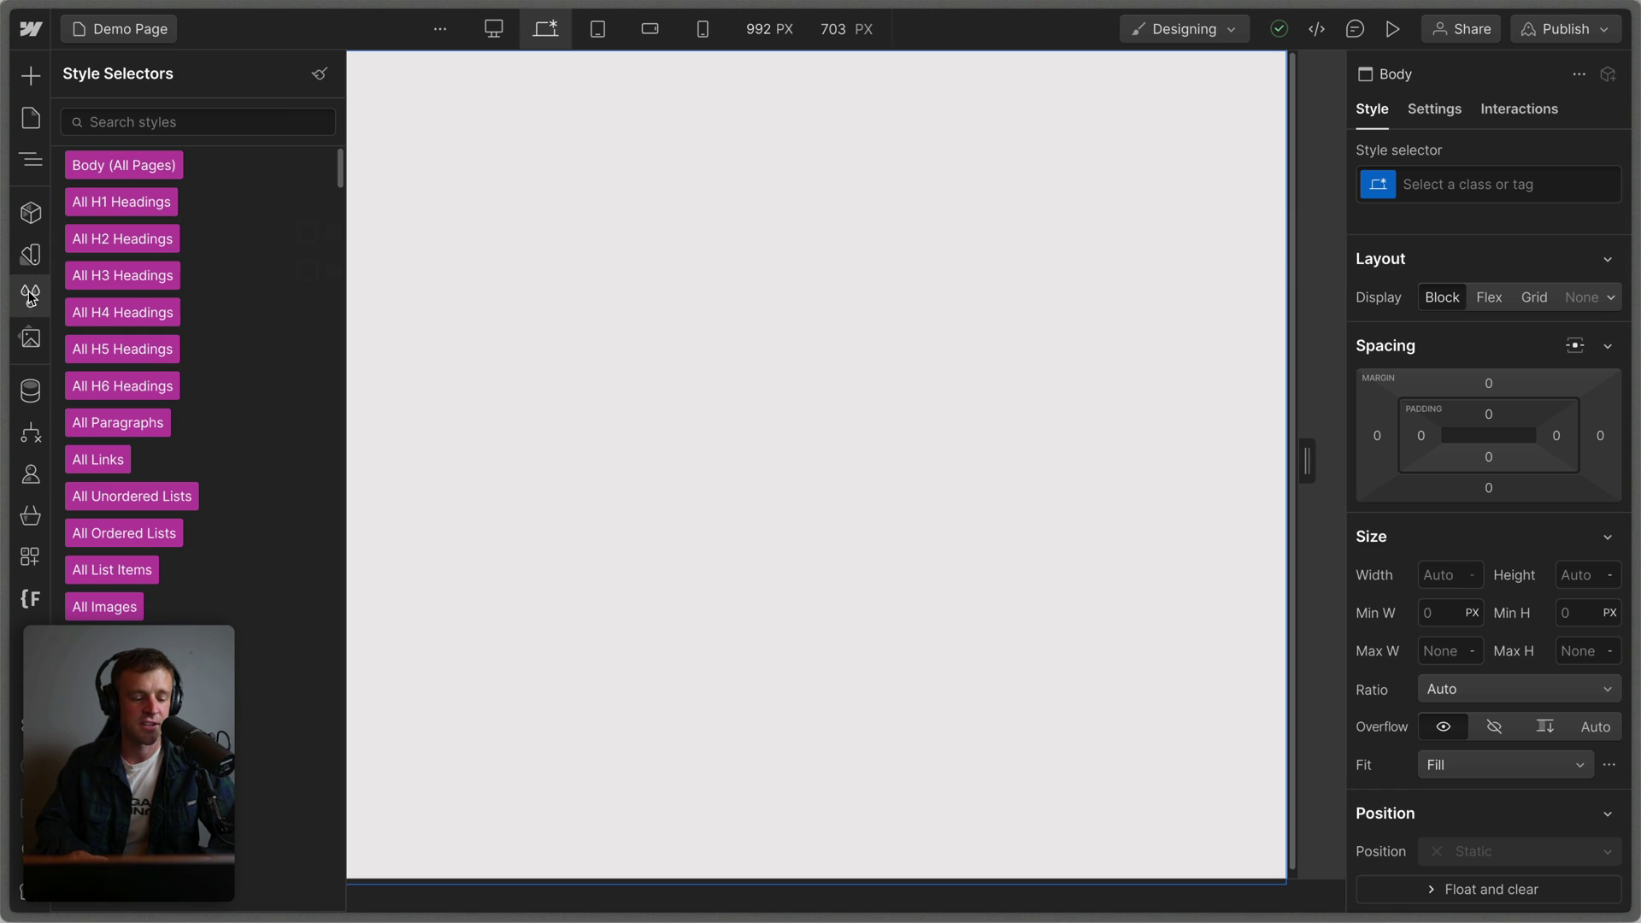
click(30, 340)
click(30, 391)
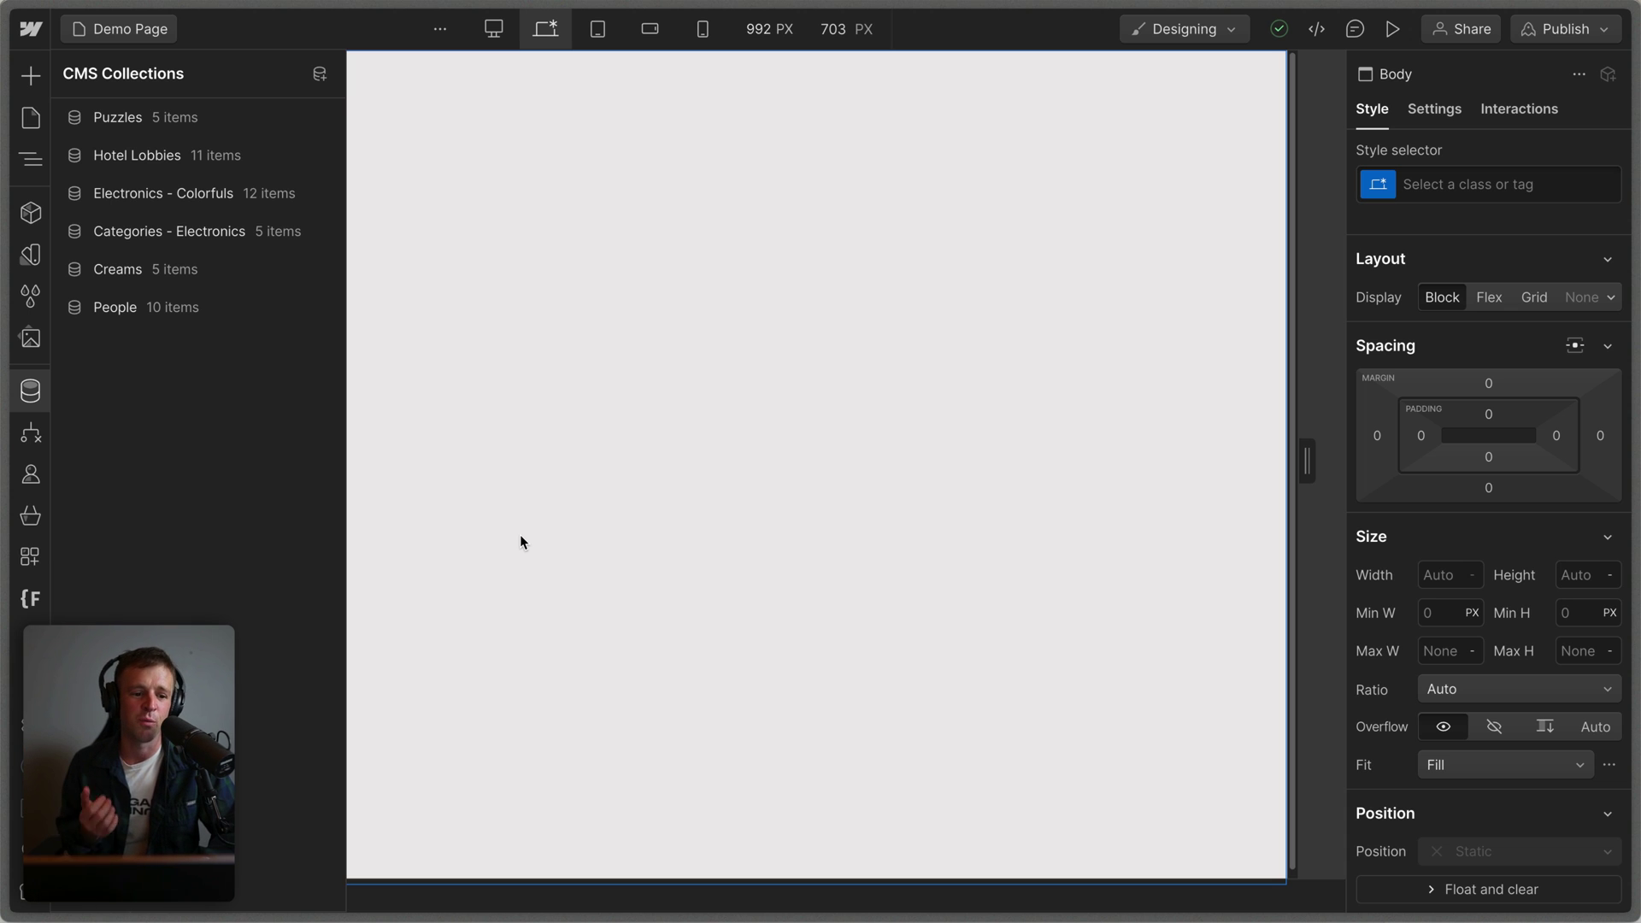
click(32, 392)
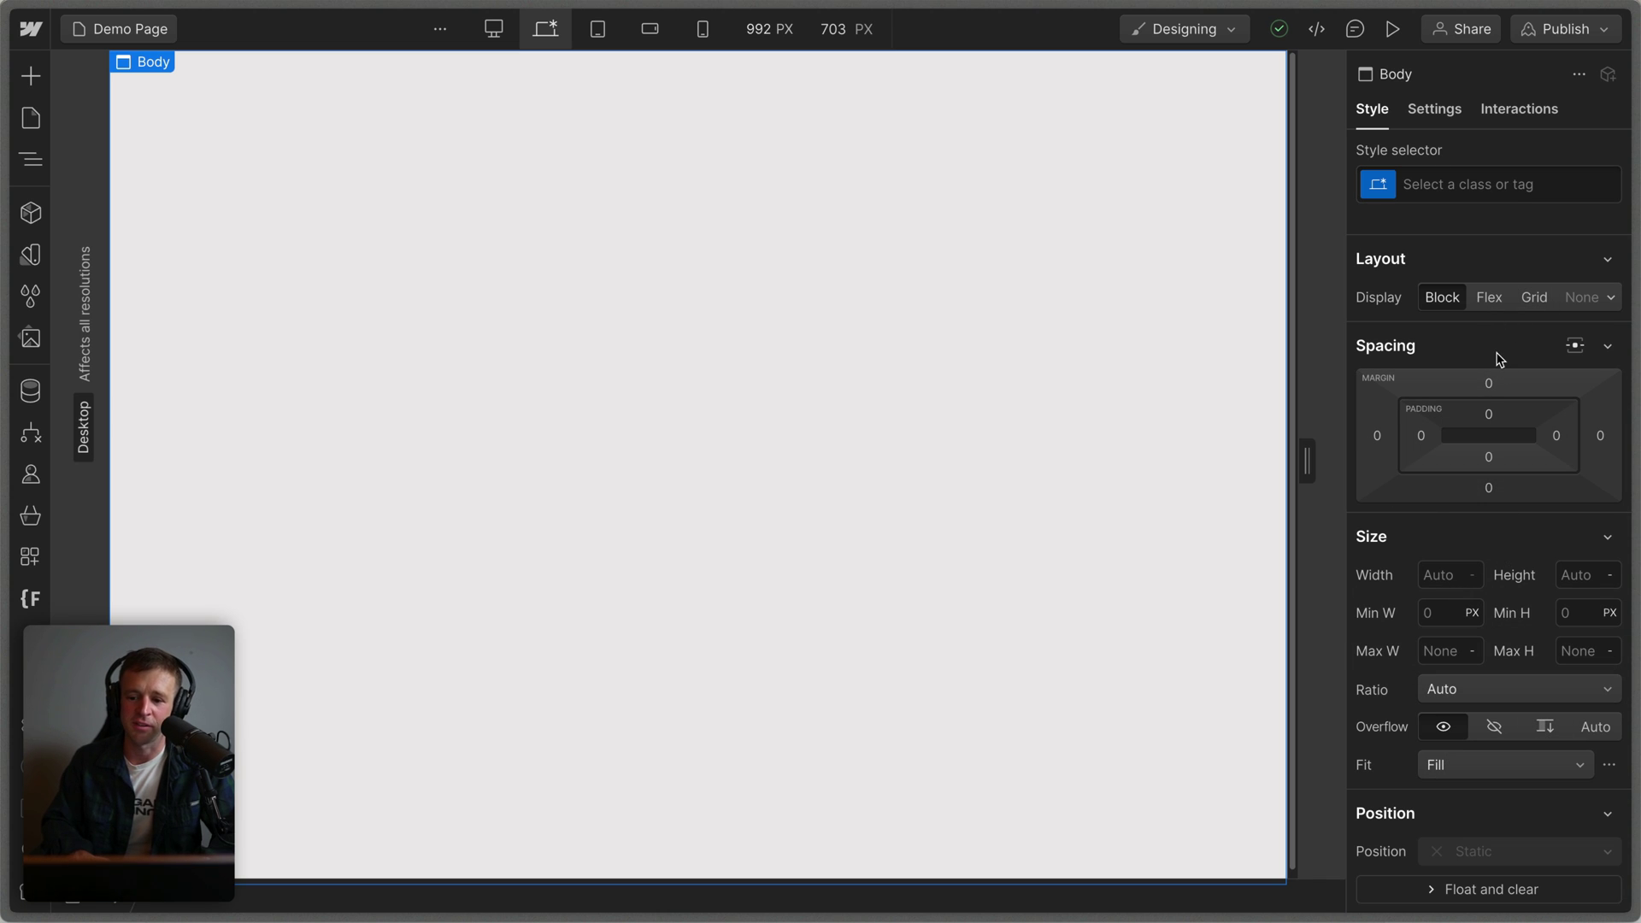
Try a top margin of 60 on the Body, check its units, then reset it to 0
click(1488, 383)
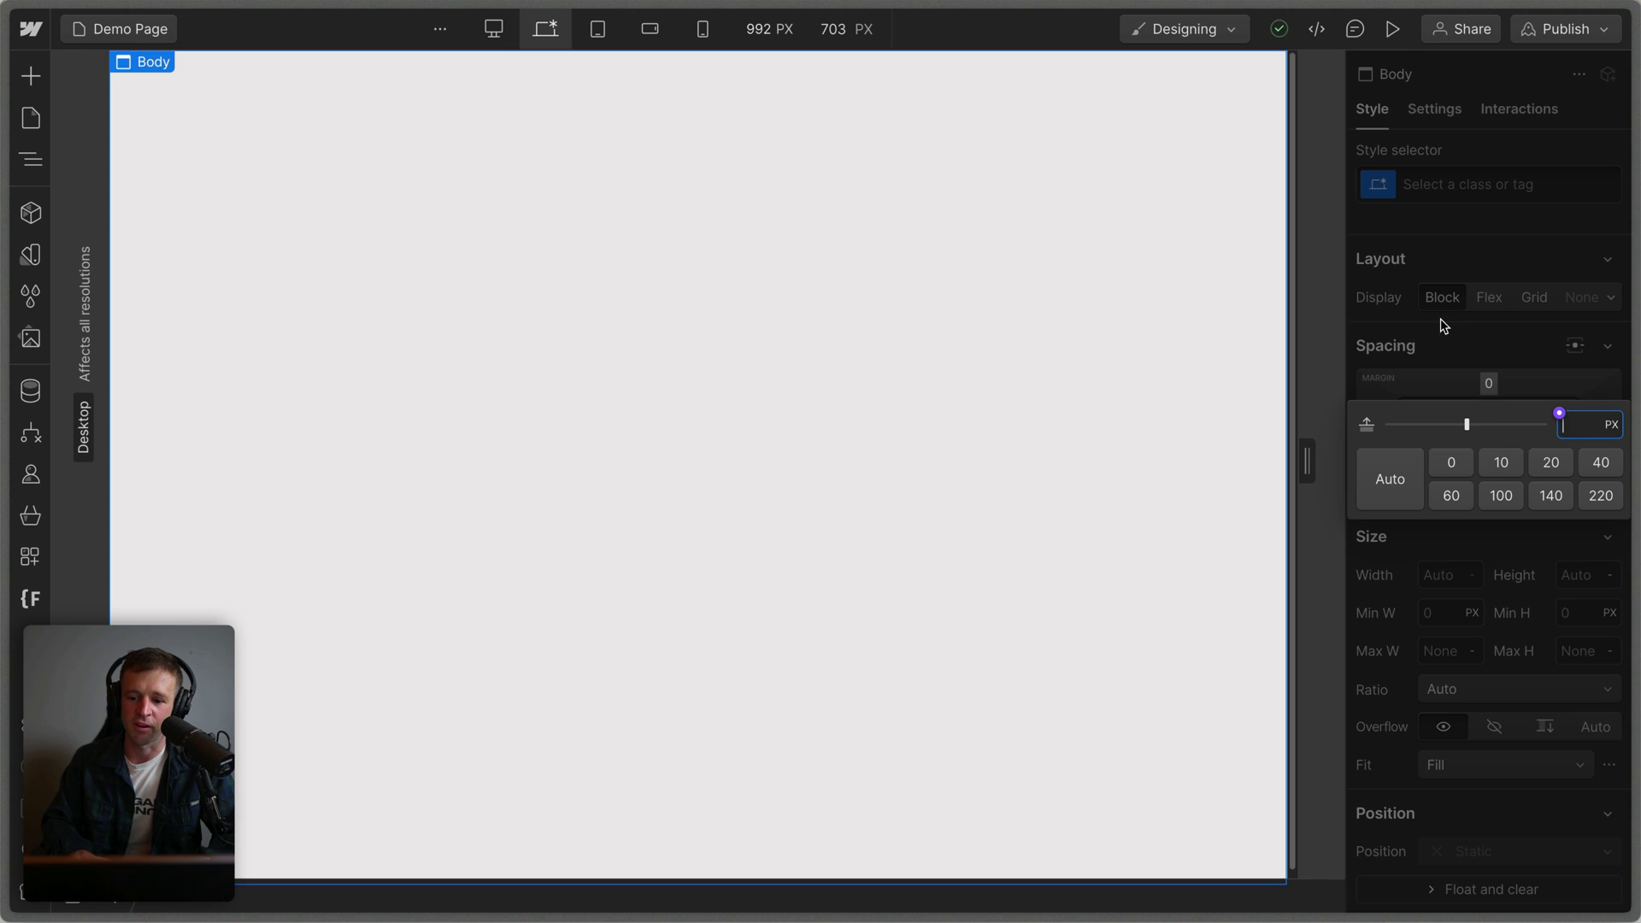
click(1453, 494)
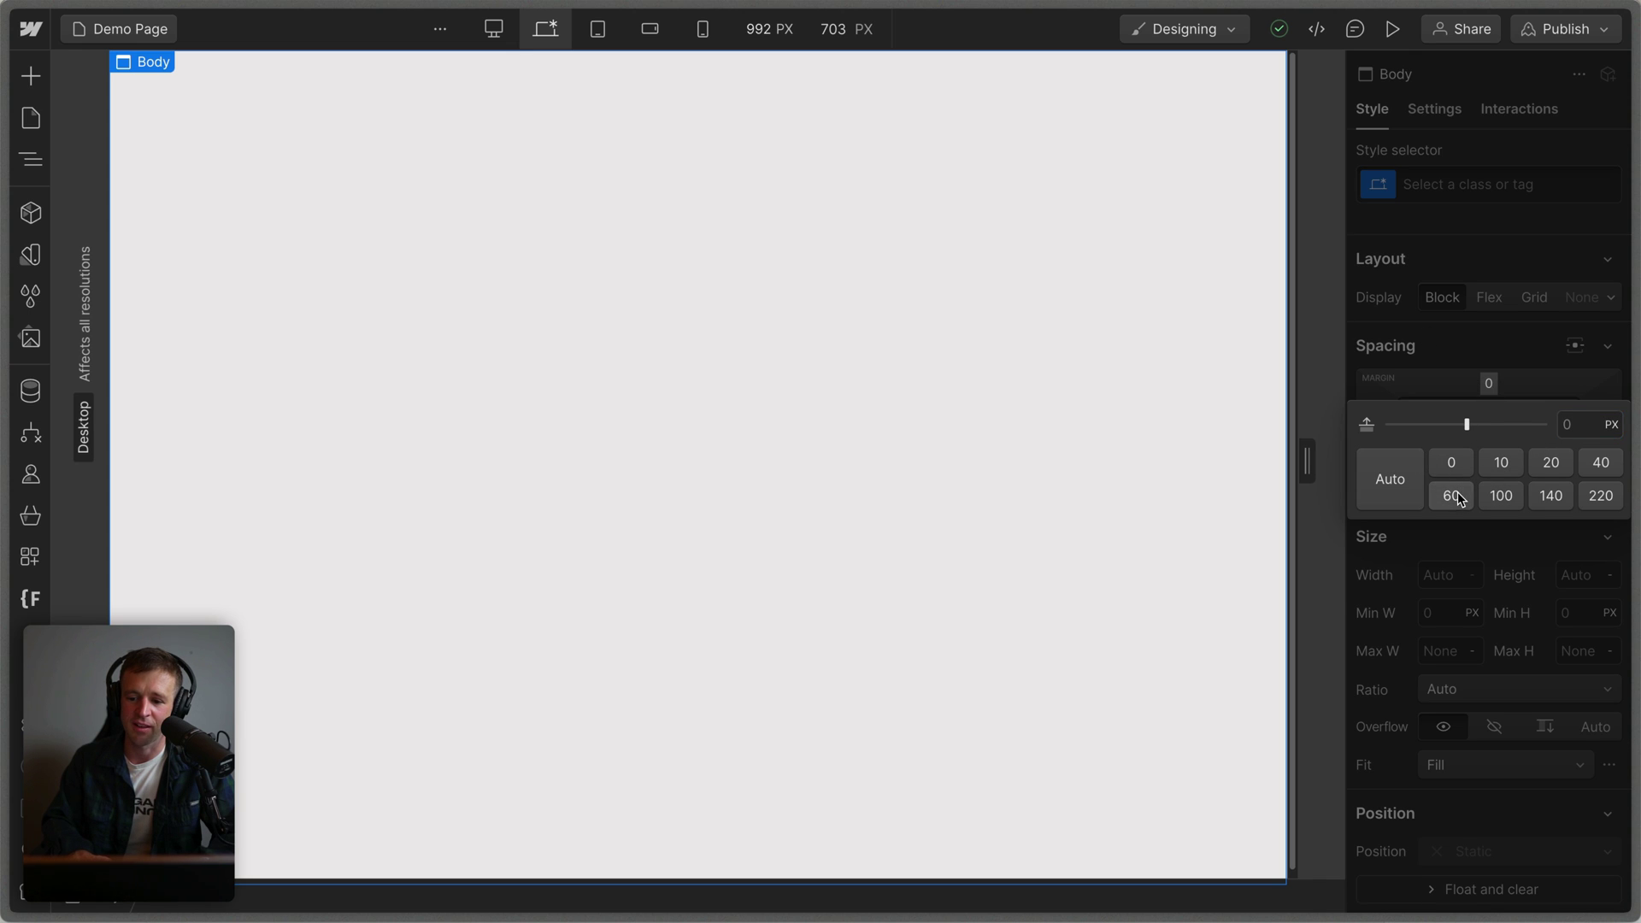
click(1612, 426)
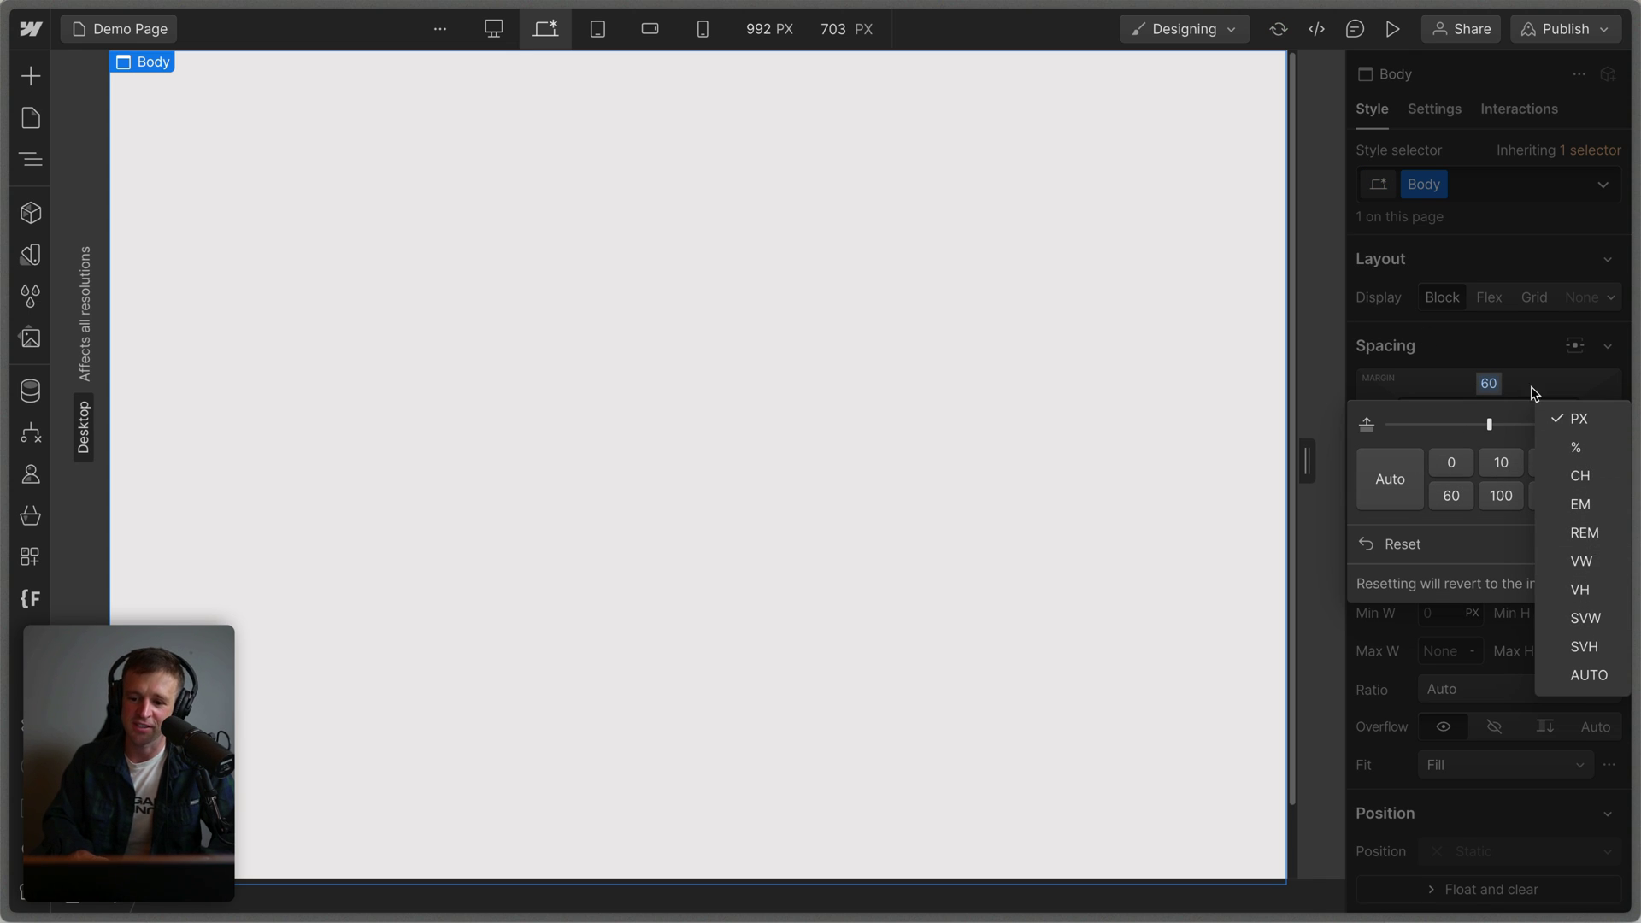
key(Escape)
alt+click(1488, 383)
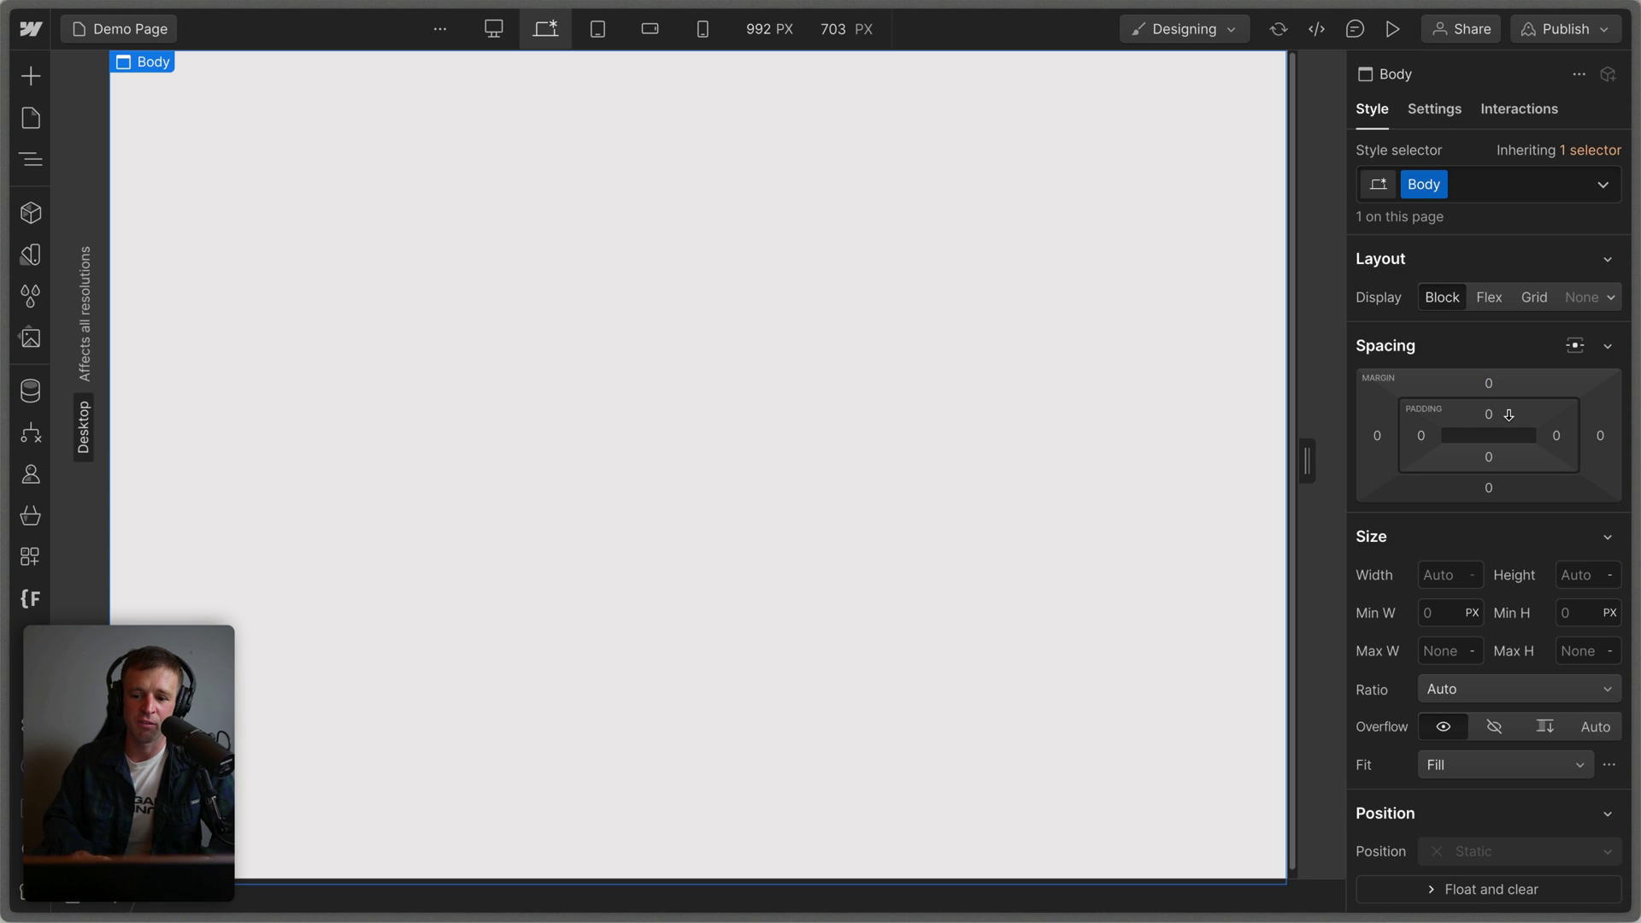
Review the Body's style properties, then view its Settings and Interaction triggers
scroll(1500, 462, down, 6)
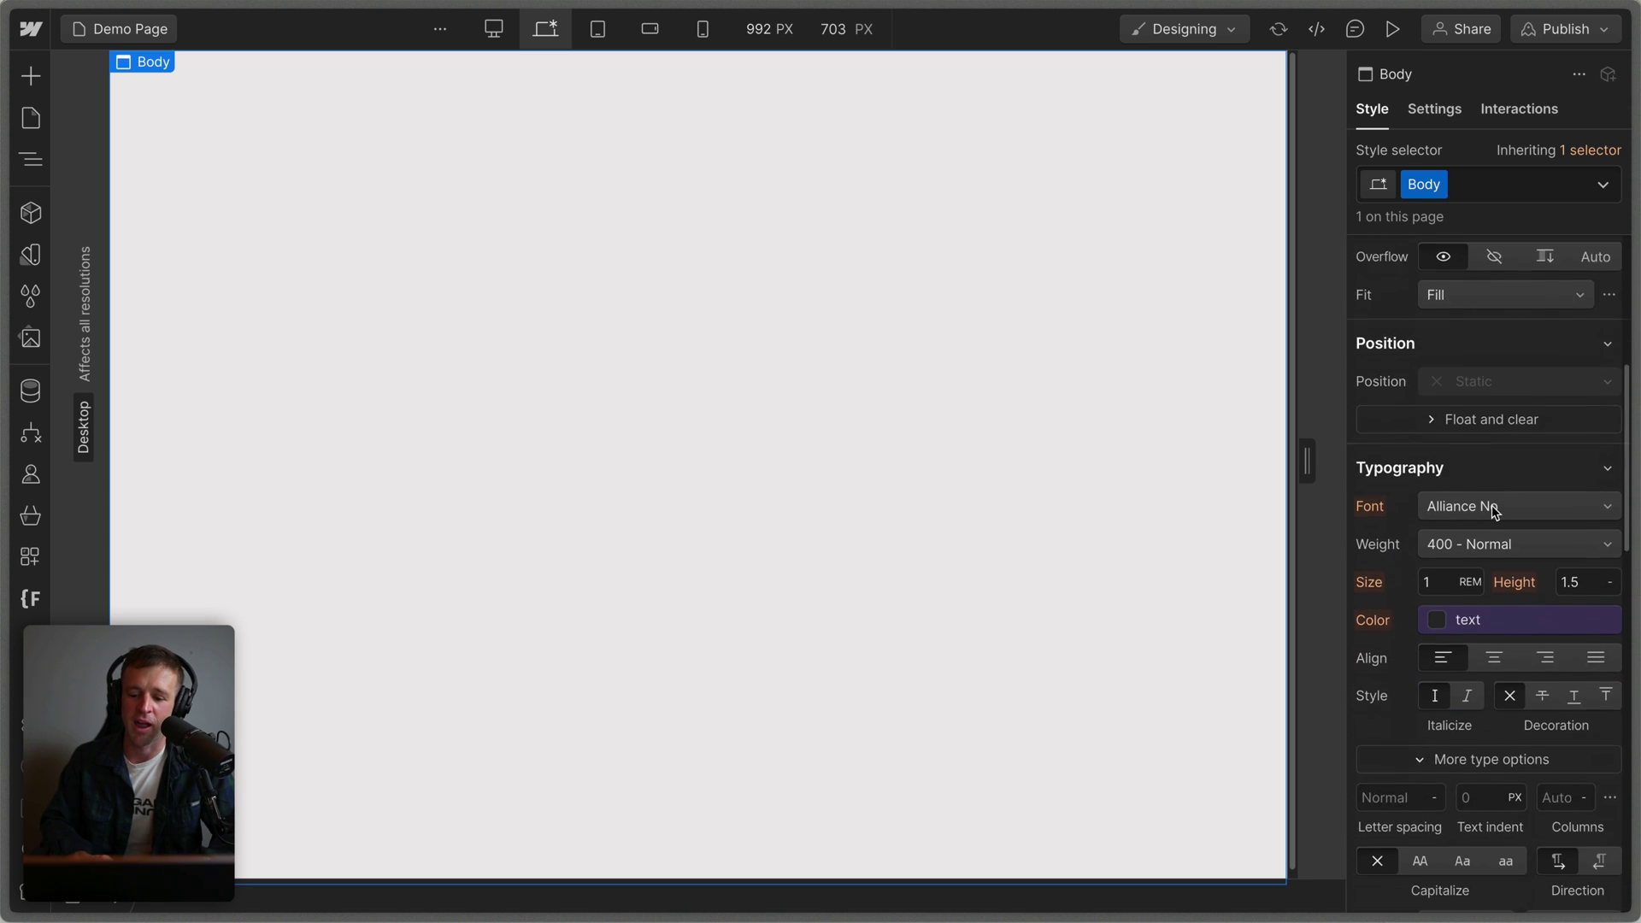
scroll(1495, 511, down, 1)
scroll(1492, 510, up, 8)
click(1427, 111)
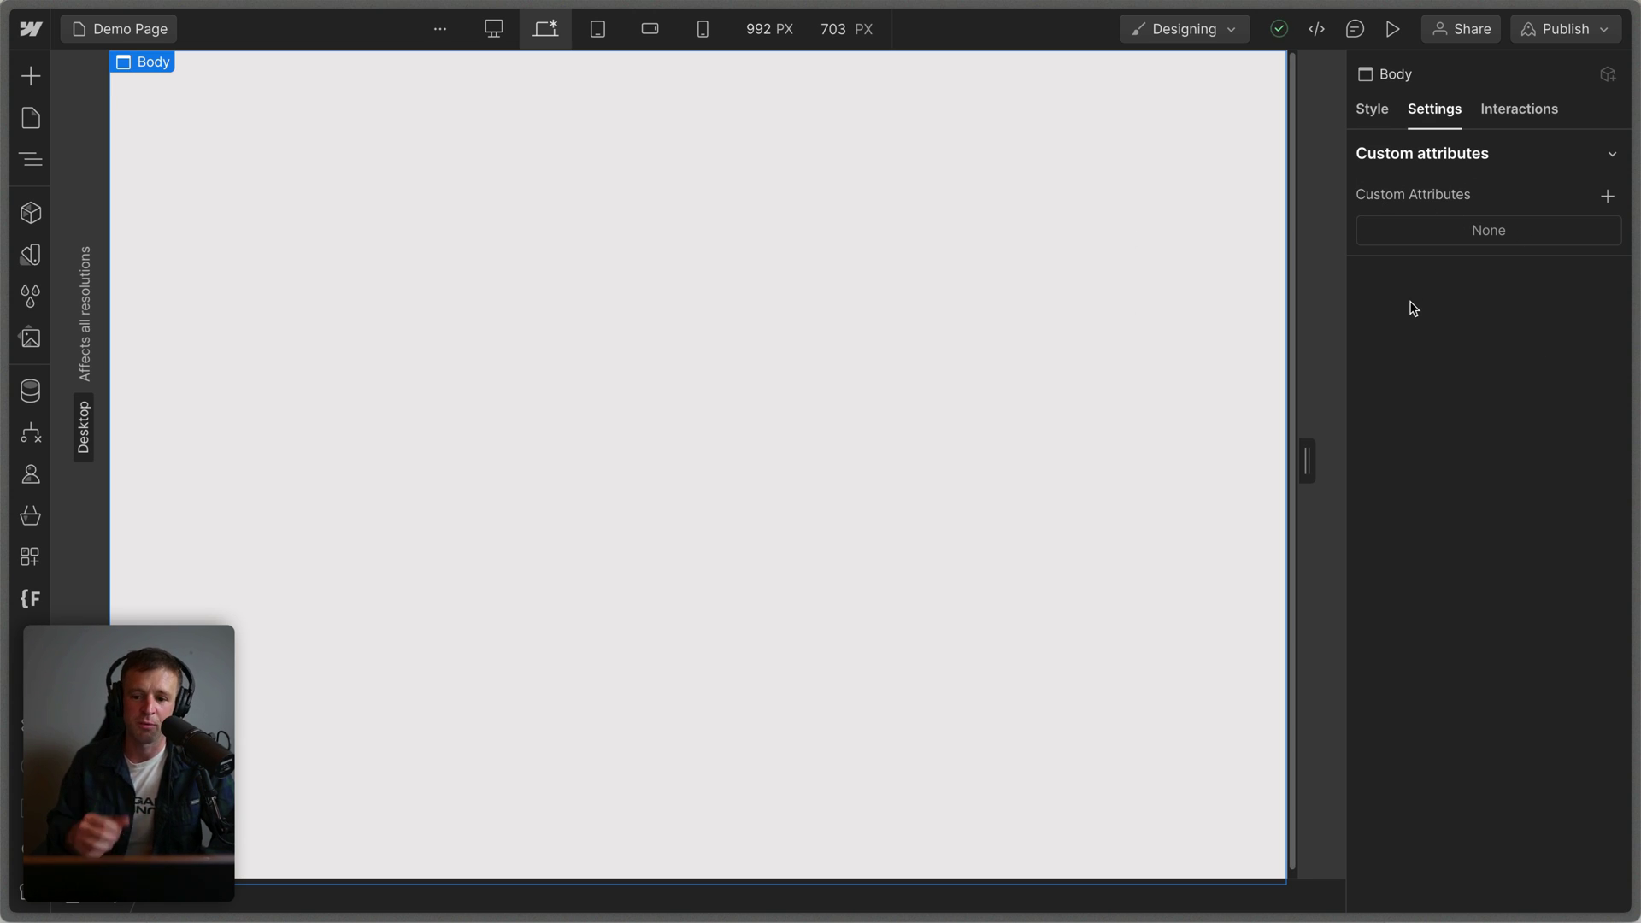
click(1518, 114)
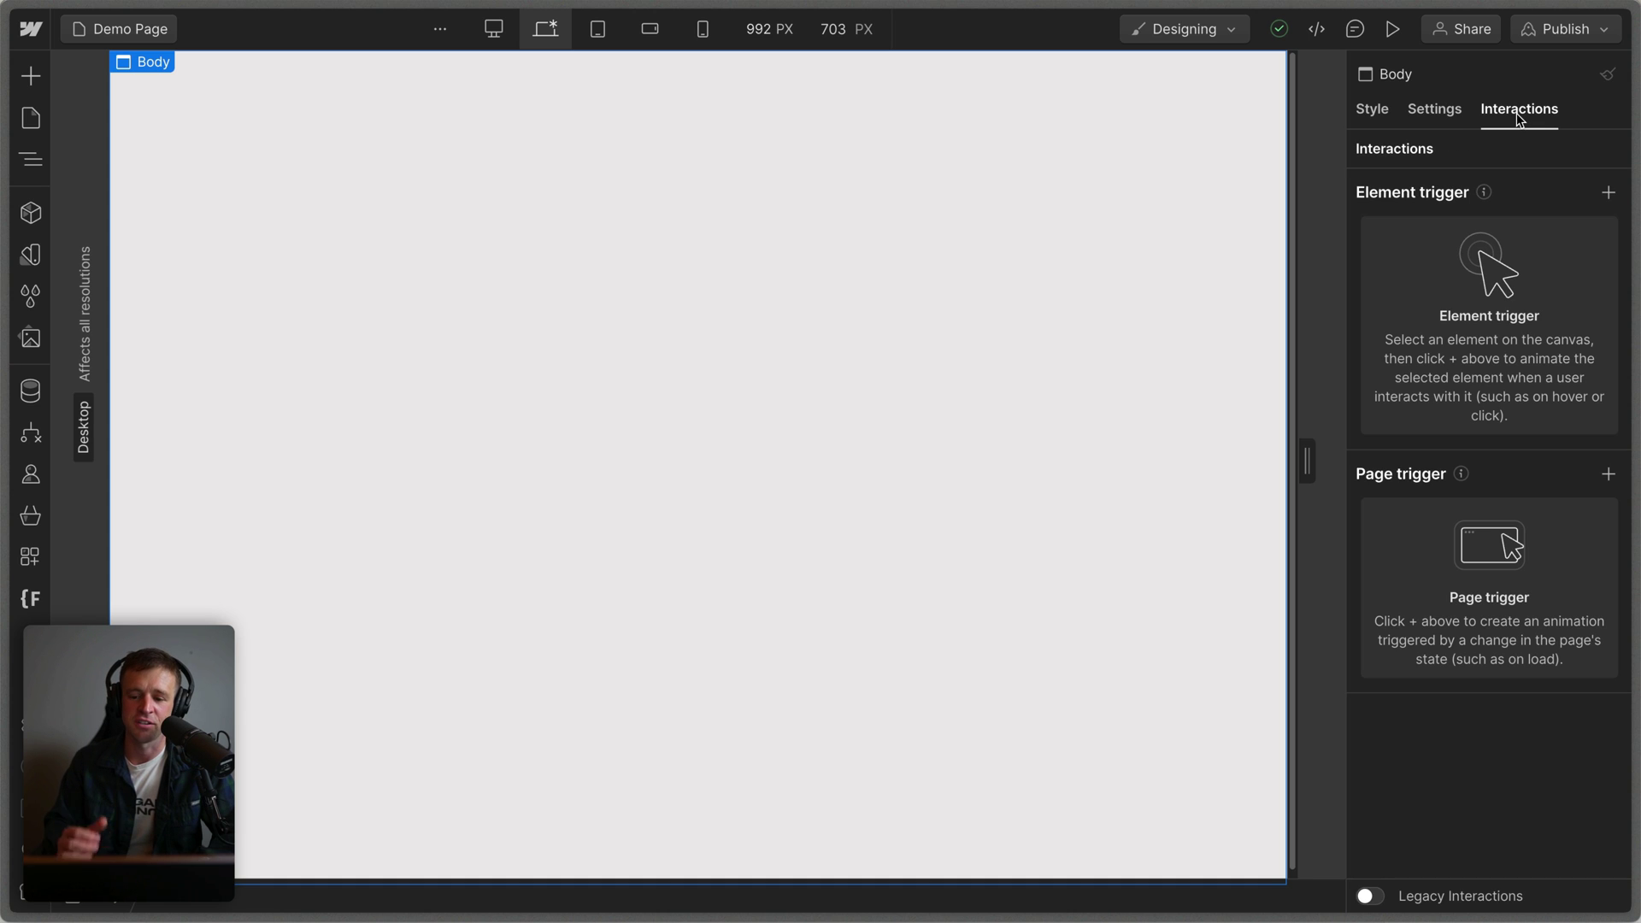
Preview the page at tablet and landscape phone widths, then return to desktop
click(598, 30)
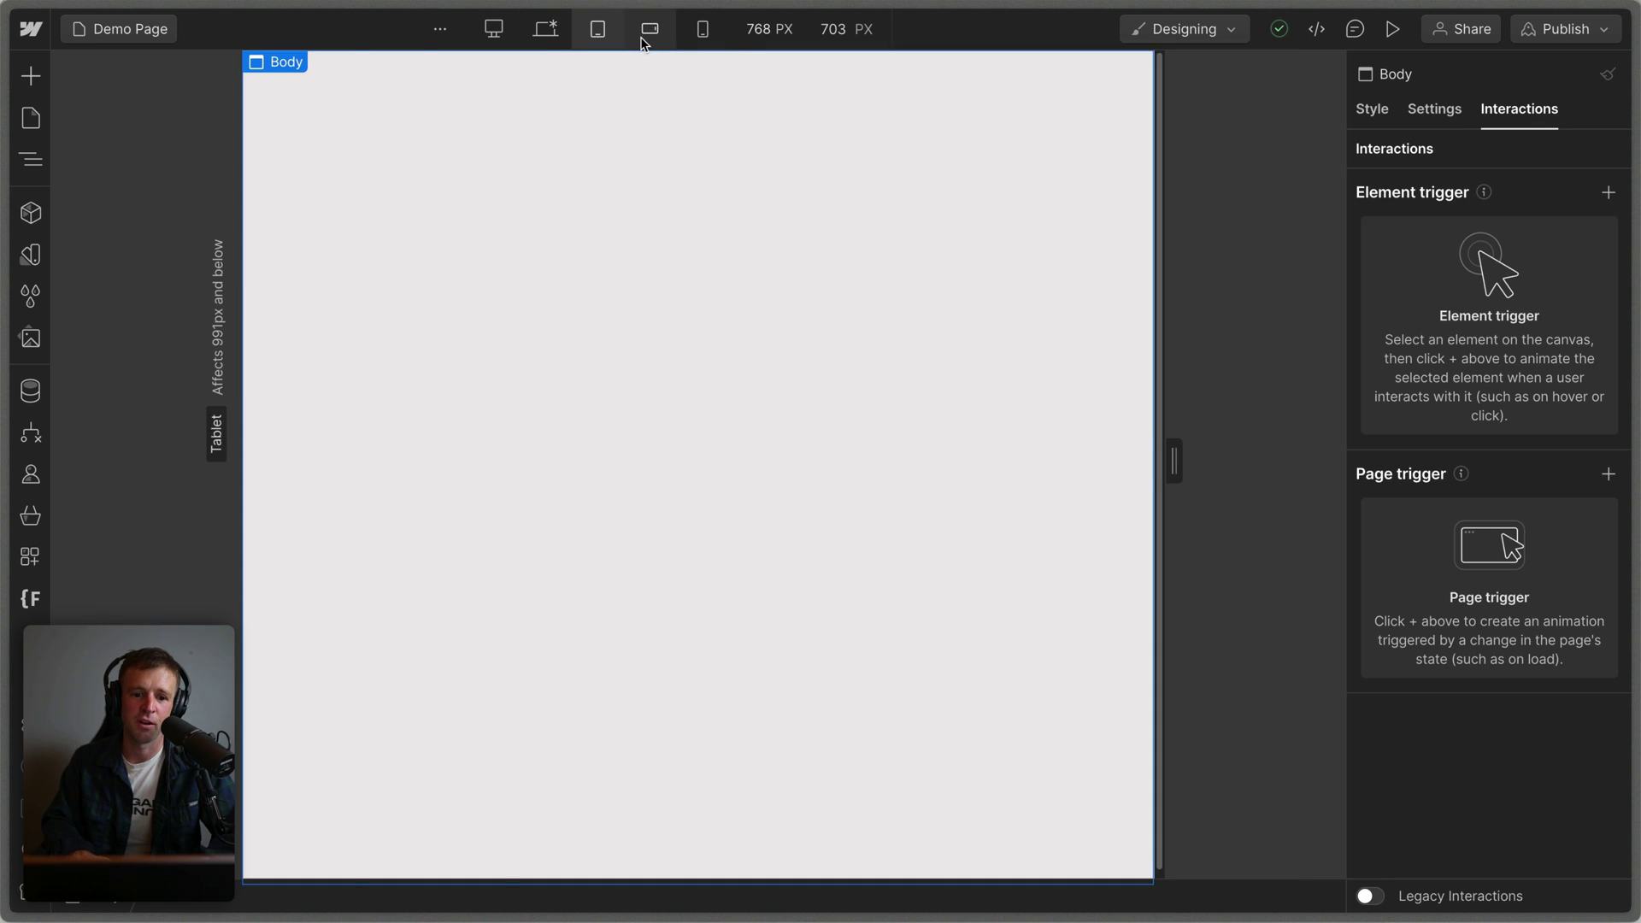
click(647, 30)
click(550, 36)
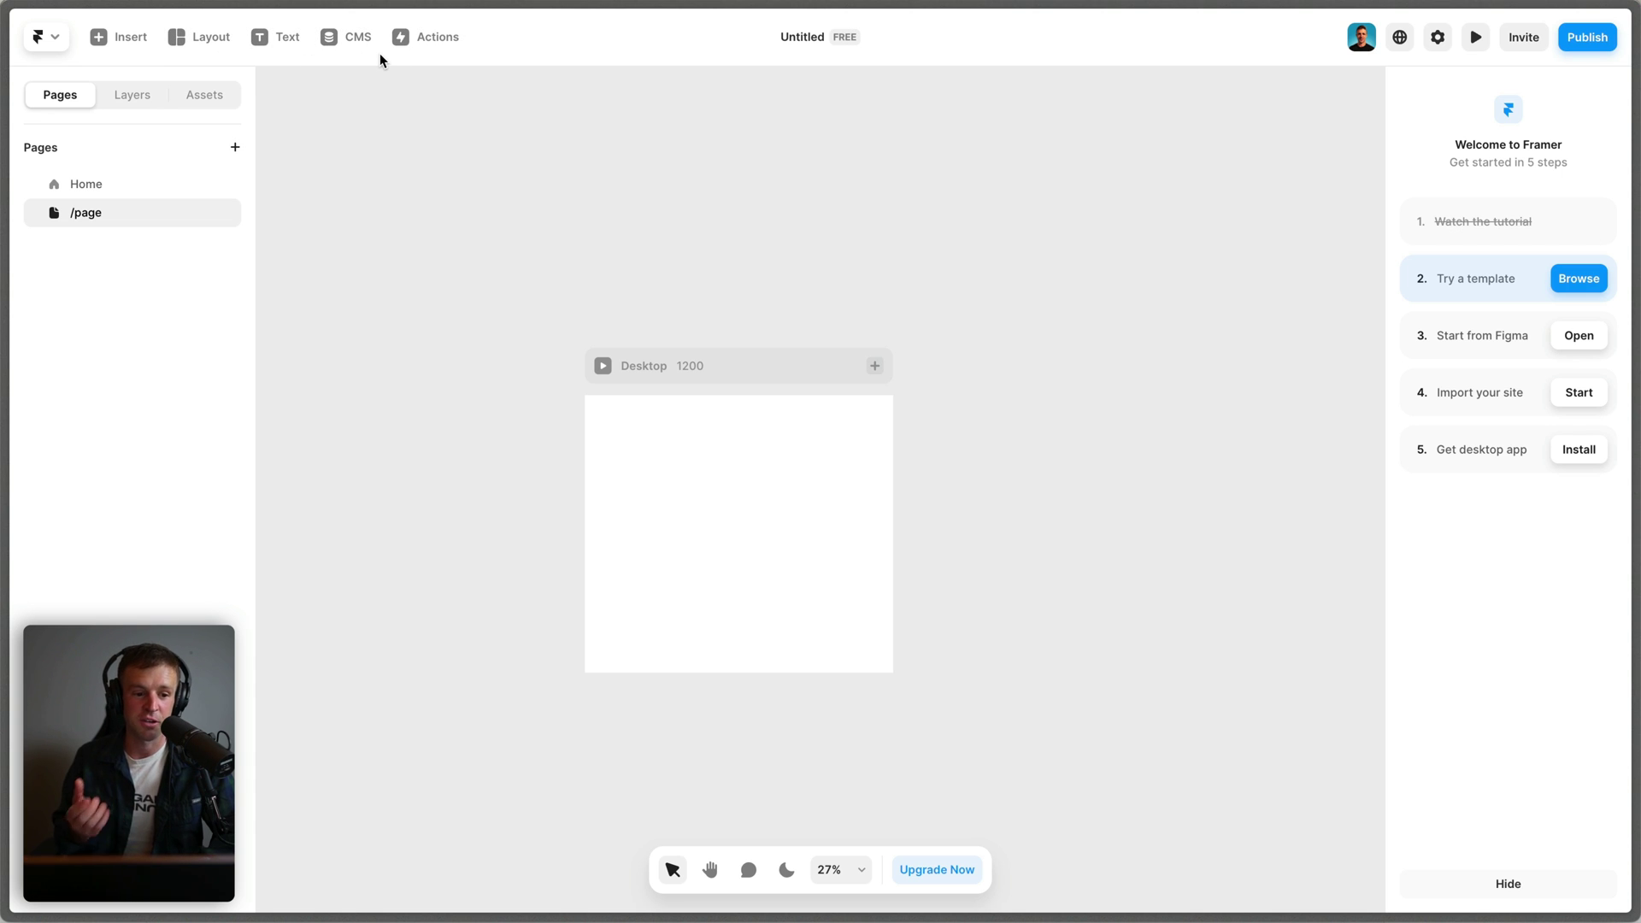
Glance at the Layers and Assets tabs, then open the Home page from the Pages list
click(133, 96)
click(183, 103)
click(128, 98)
click(62, 95)
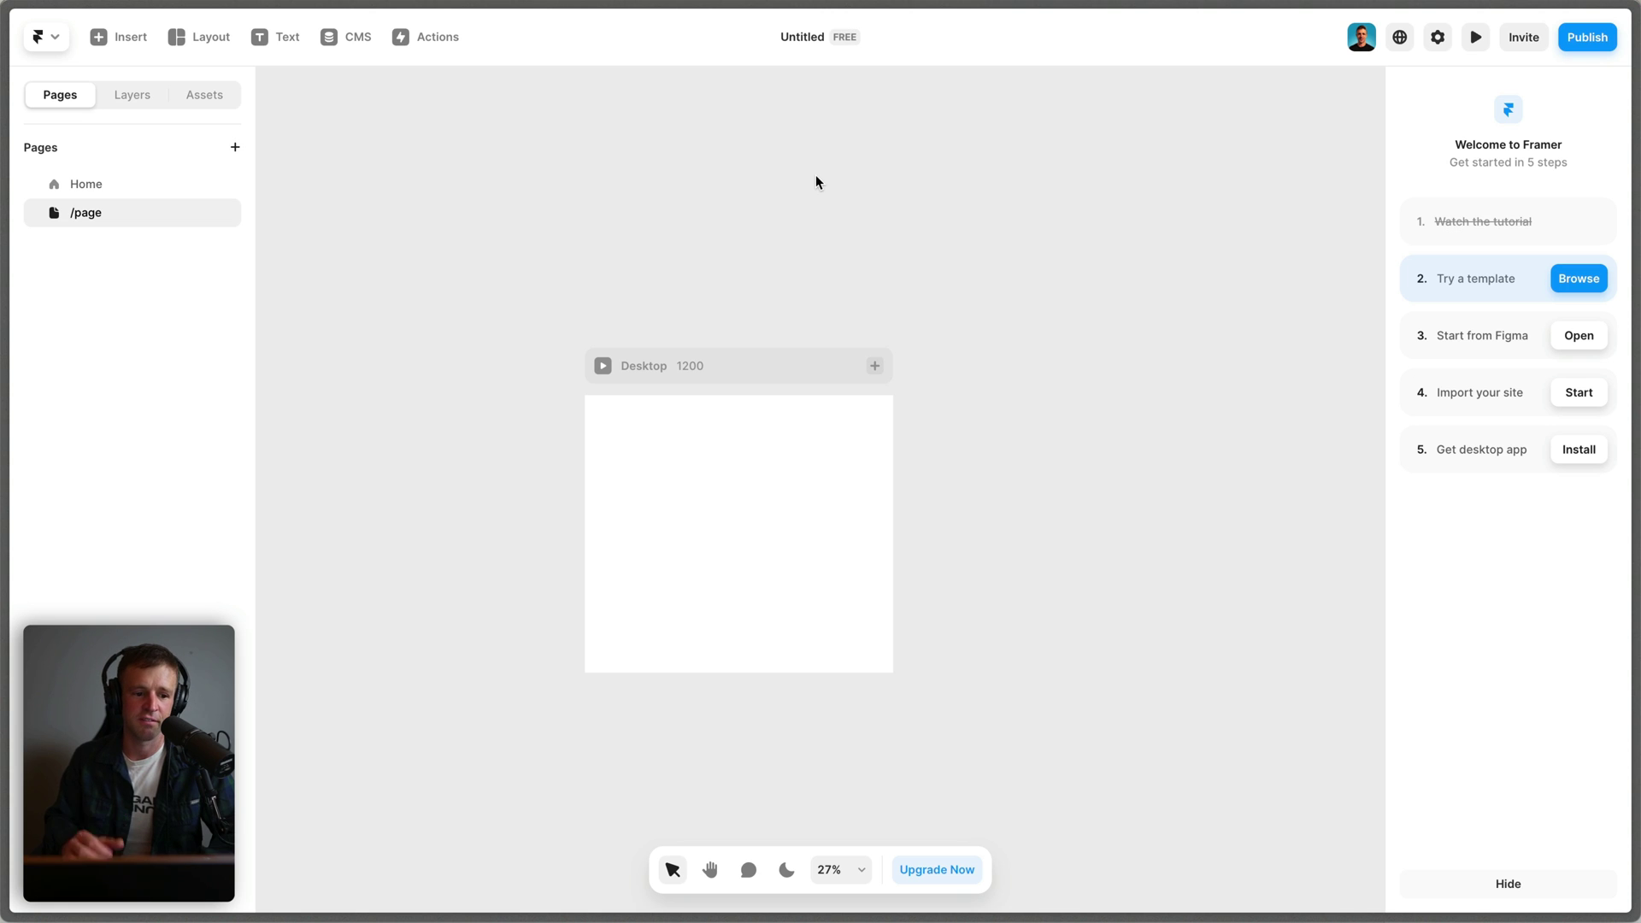
click(95, 190)
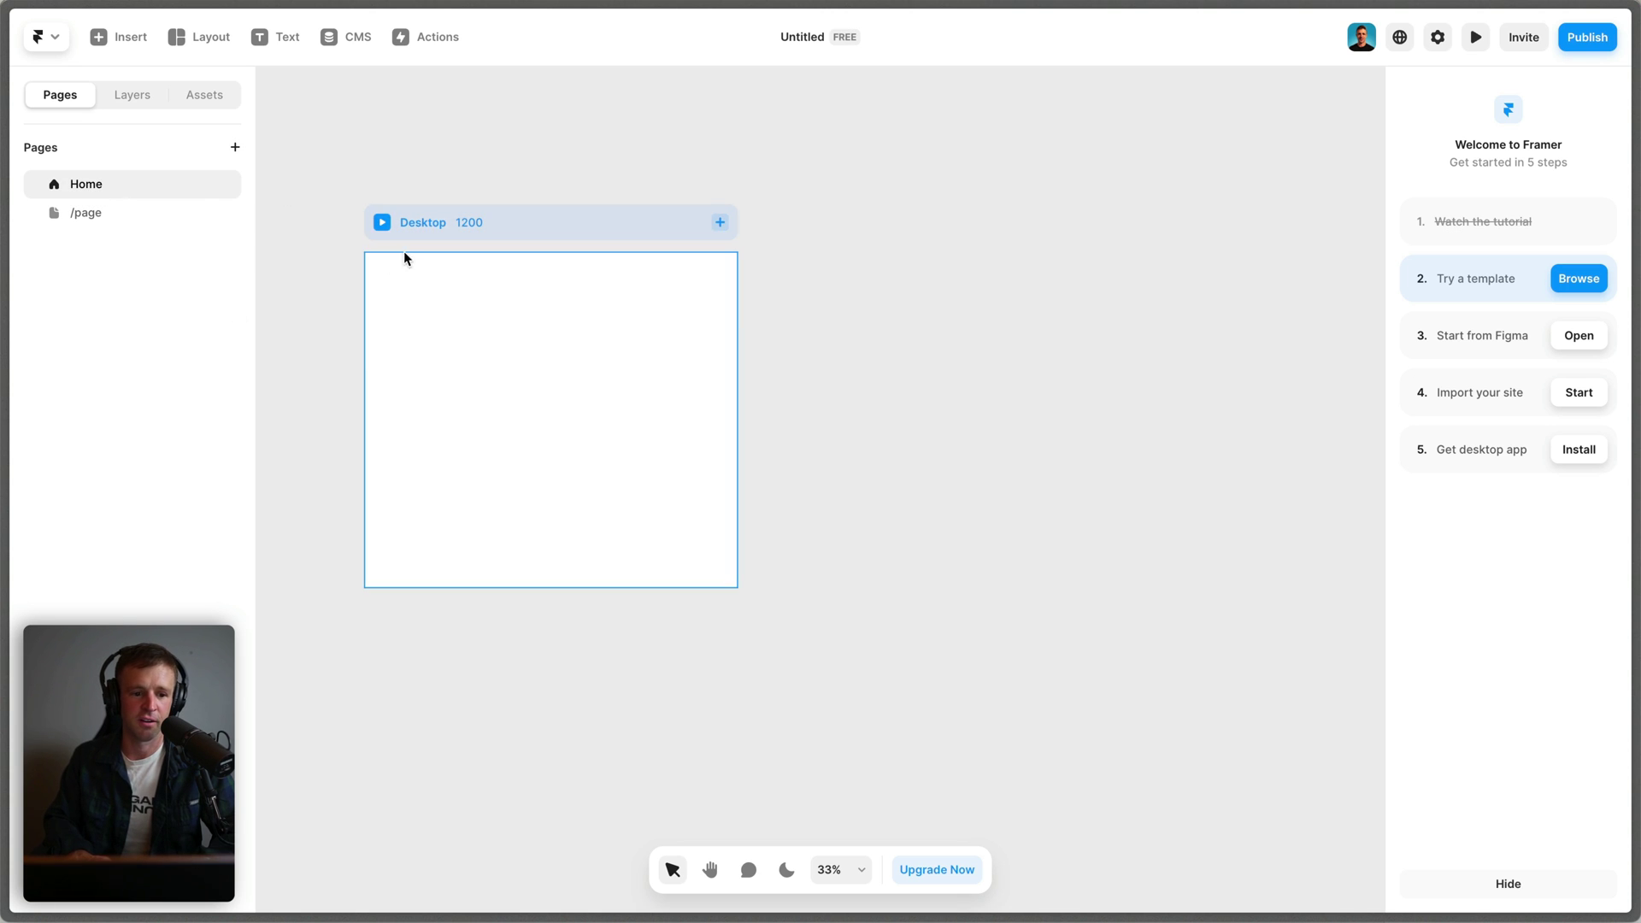
Insert The Landing Page template into Home from the Insert library and select its hero image
click(234, 149)
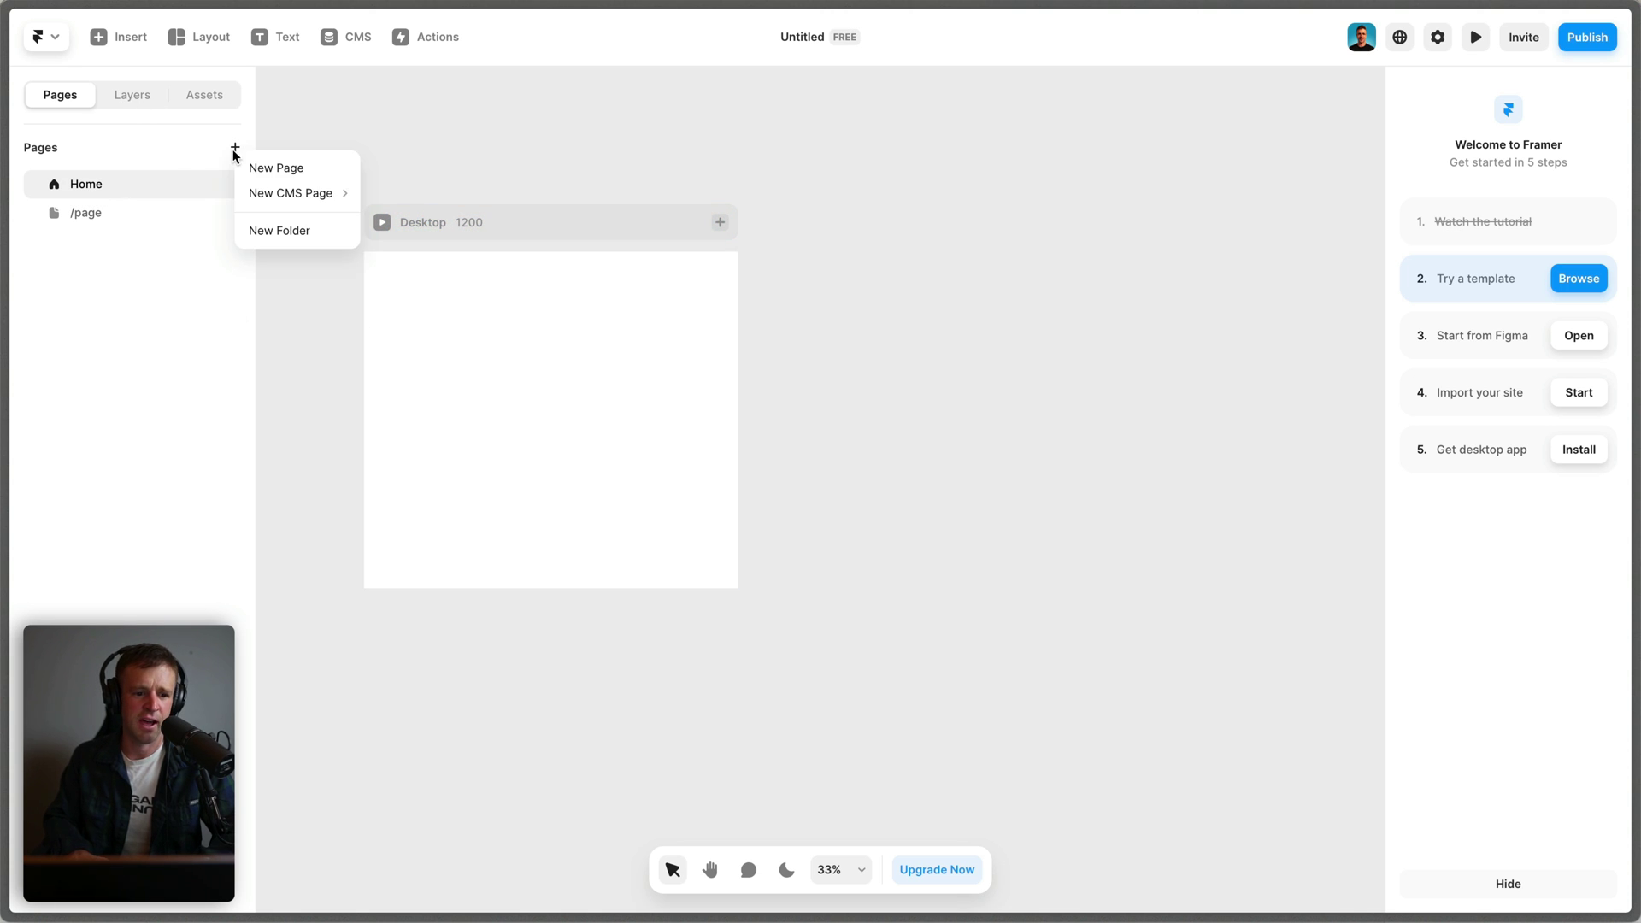
click(110, 38)
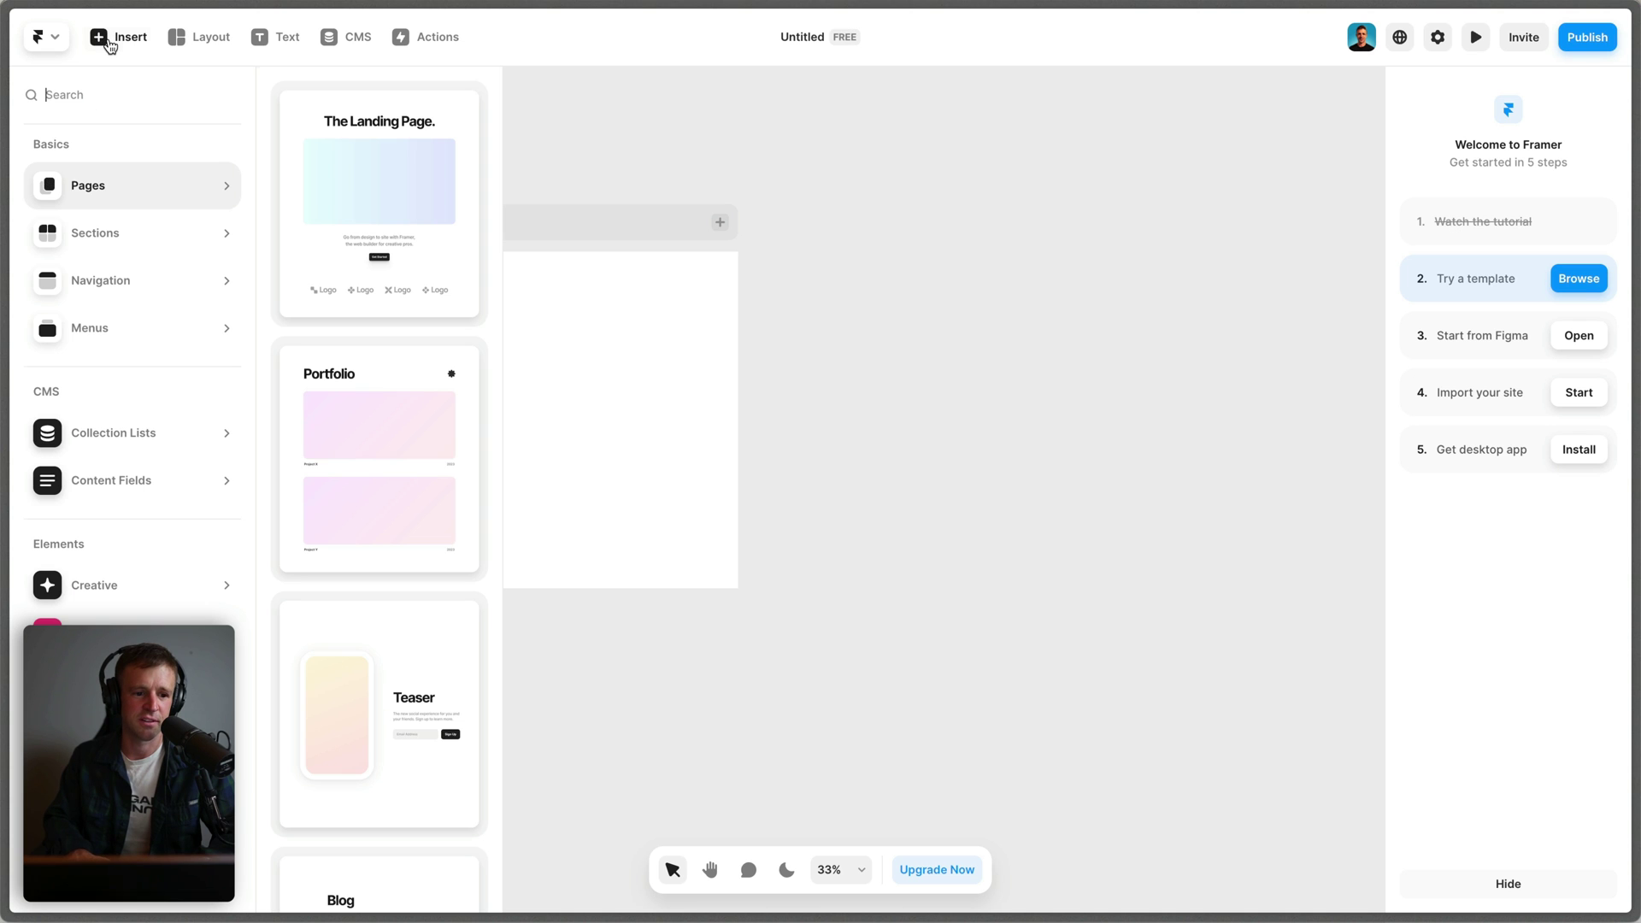
click(446, 212)
scroll(446, 208, right, 5)
scroll(446, 208, down, 3)
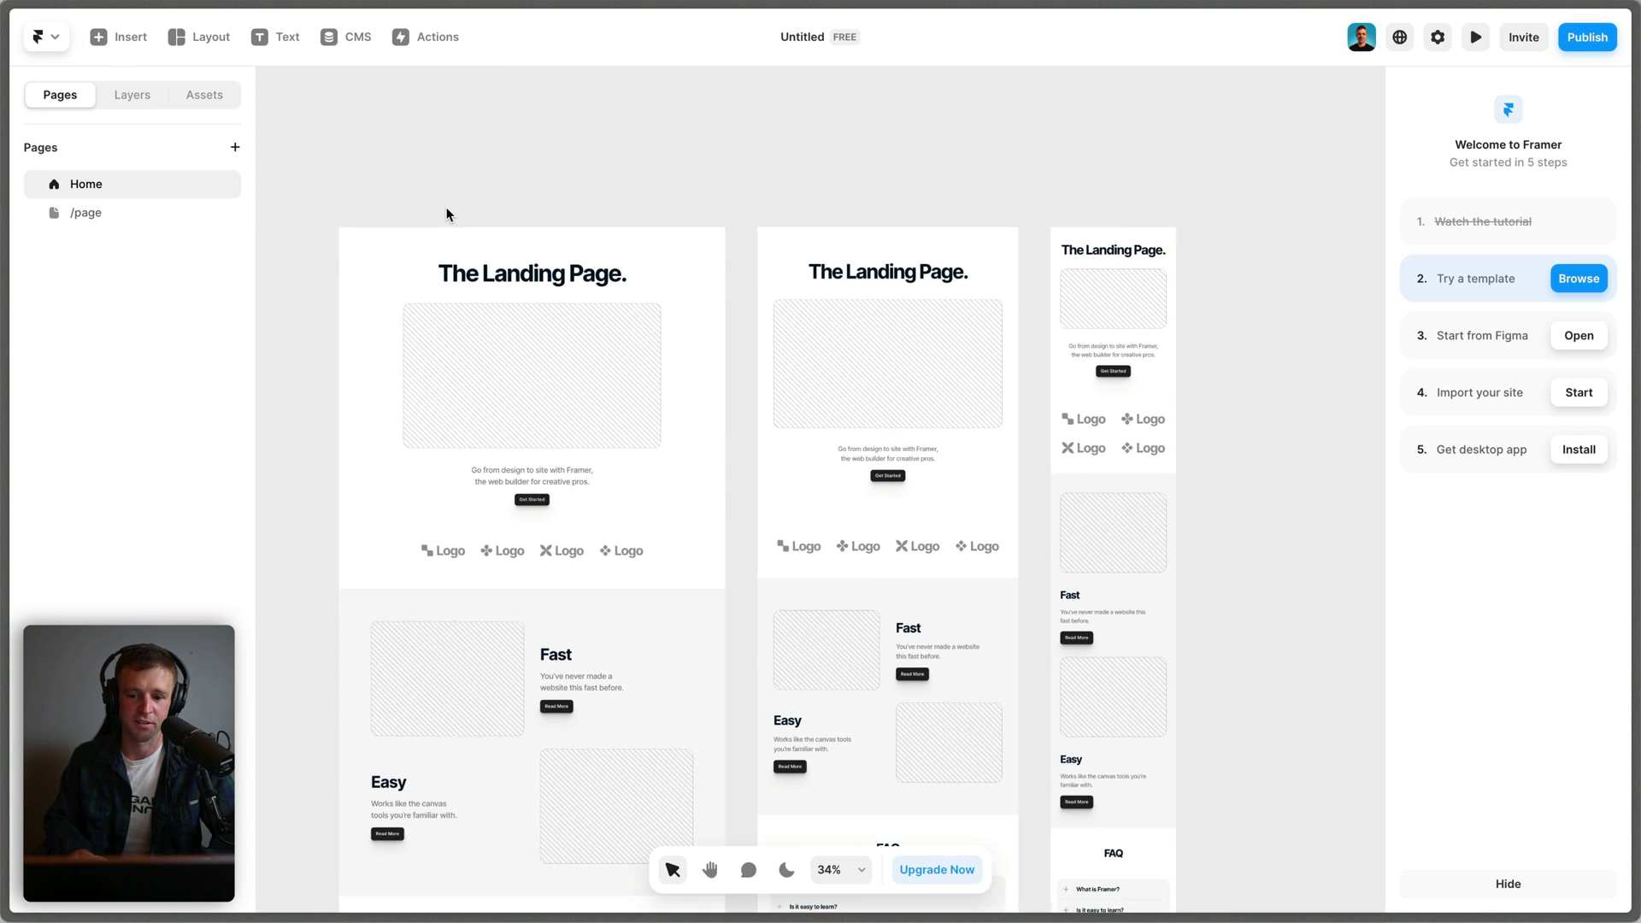
scroll(446, 208, down, 2)
click(492, 258)
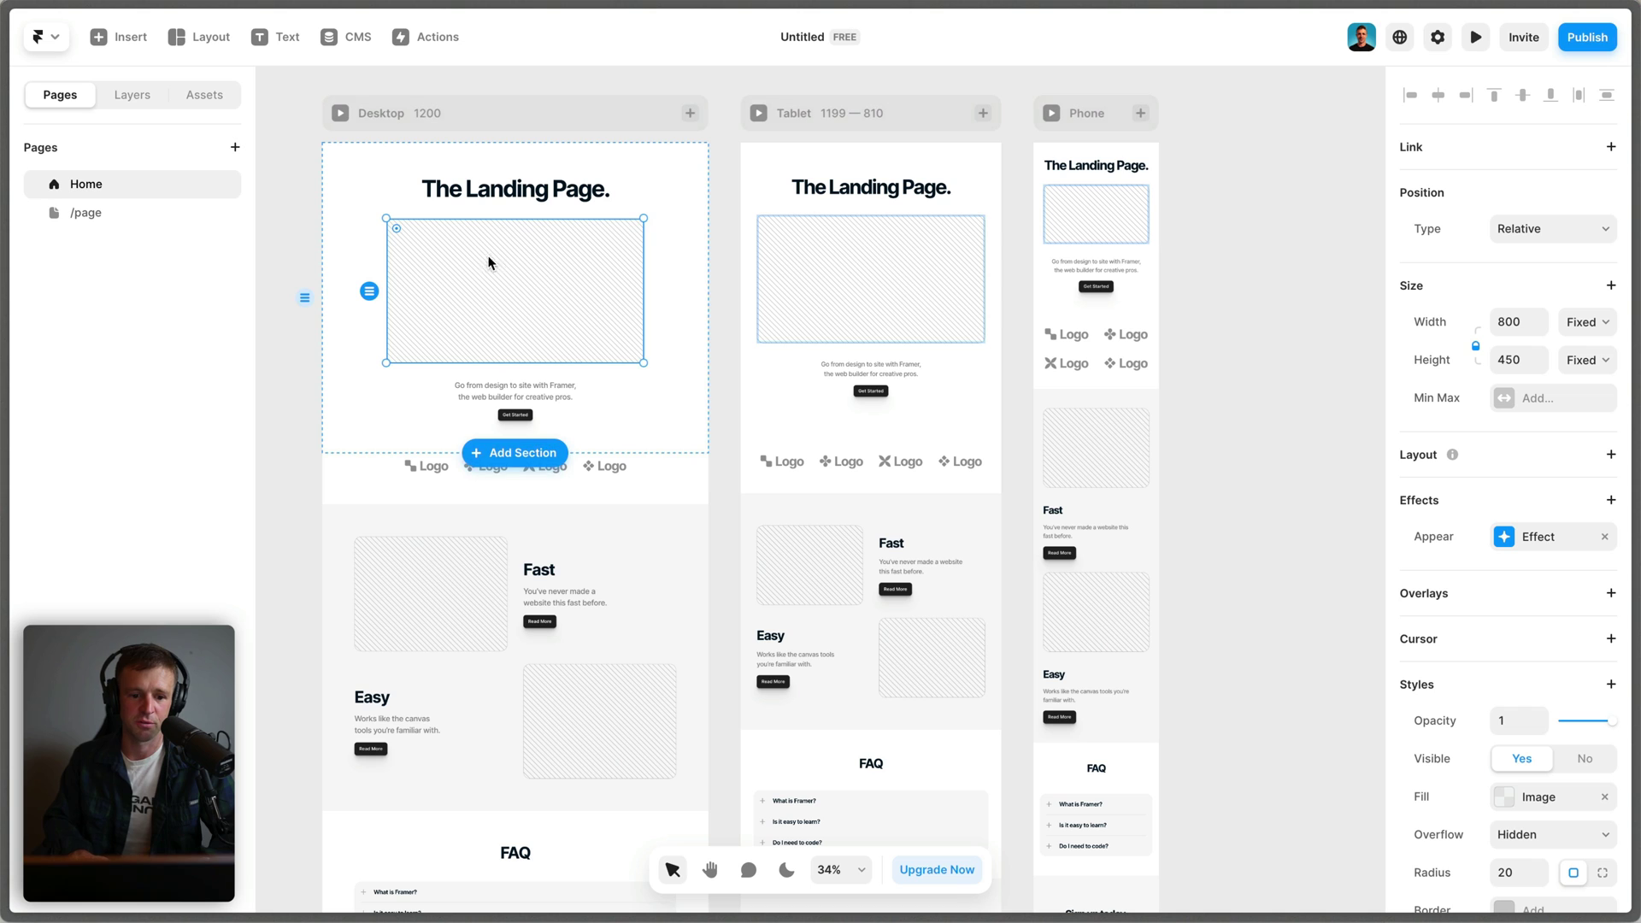
Try a relative 70% width, then give the hero image frame a Fixed 1000 width
click(1513, 323)
text(100)
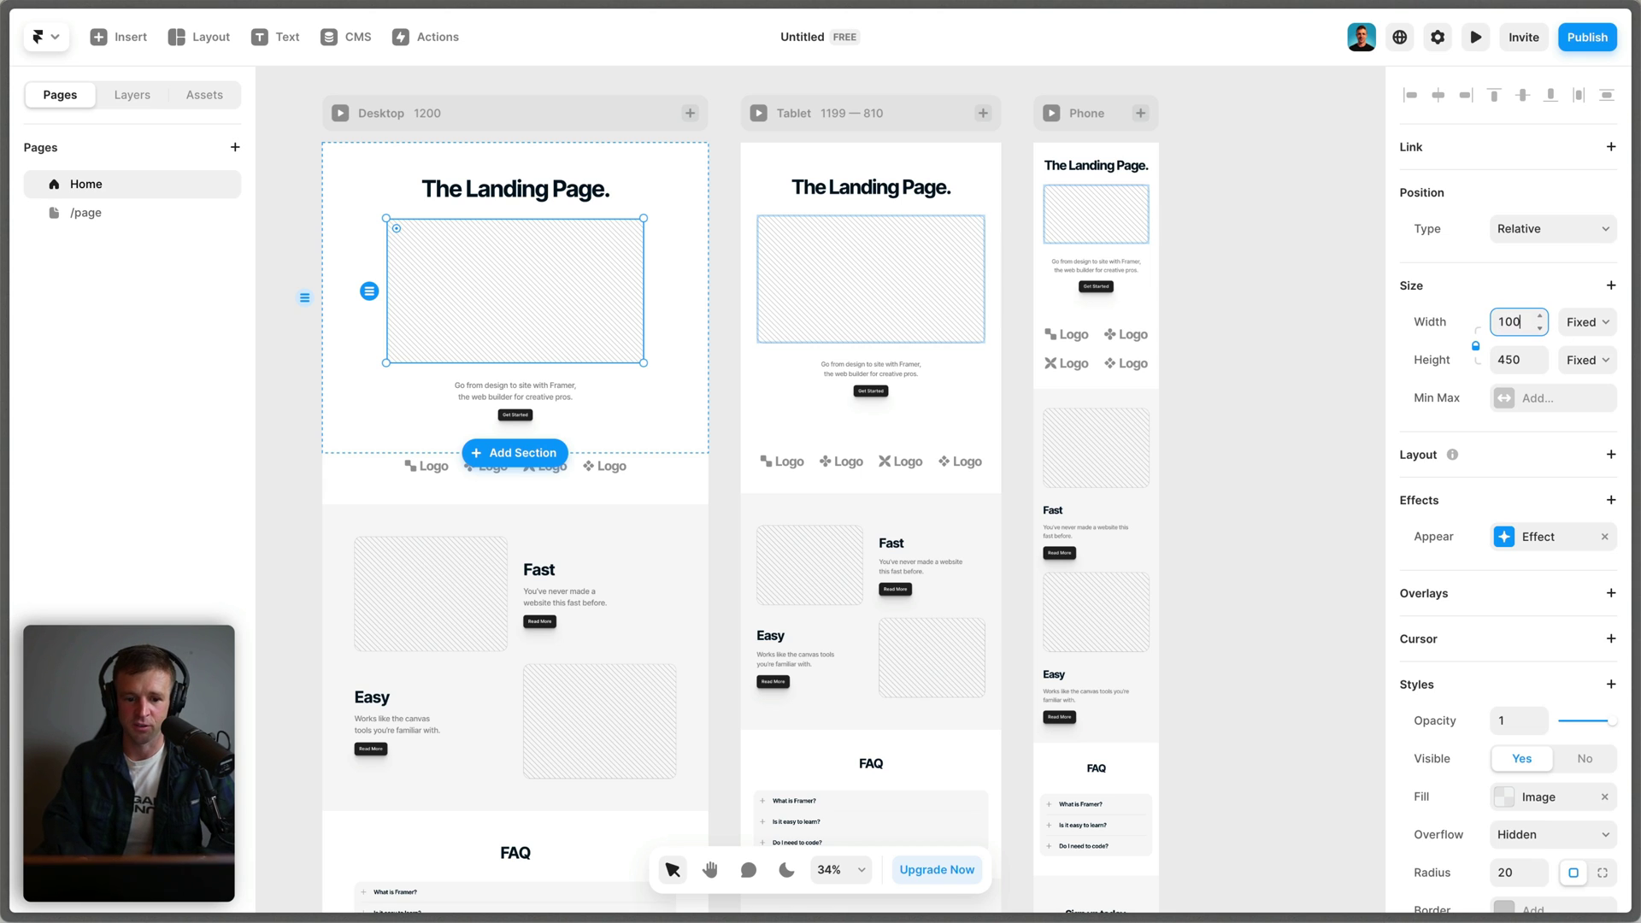
text(0)
key(Return)
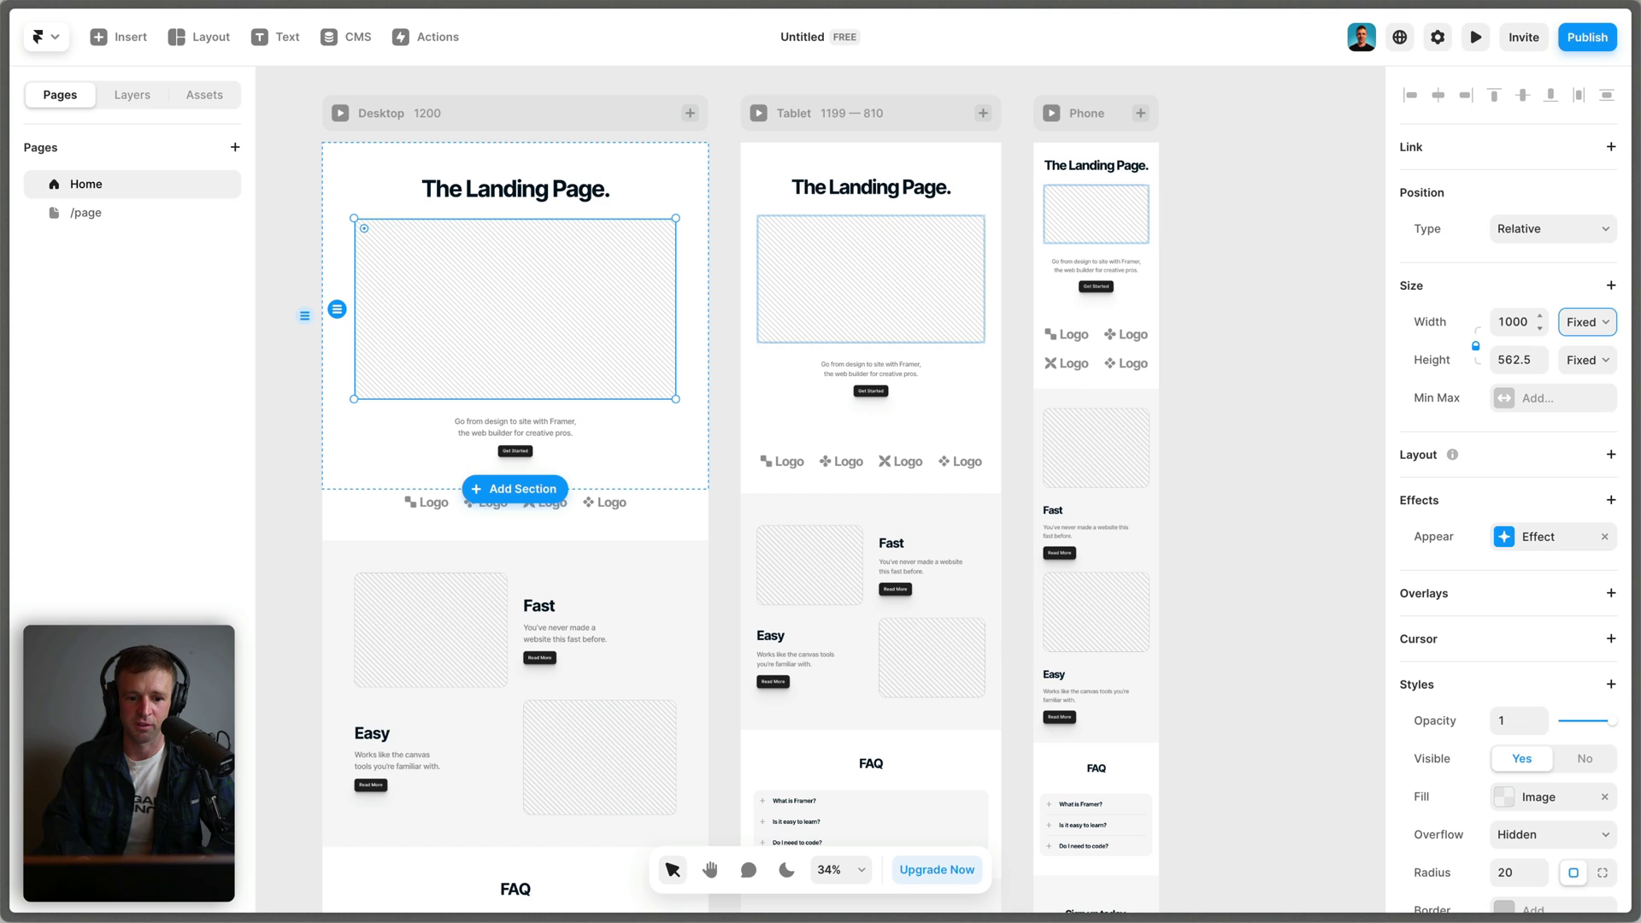
click(1586, 323)
click(1577, 340)
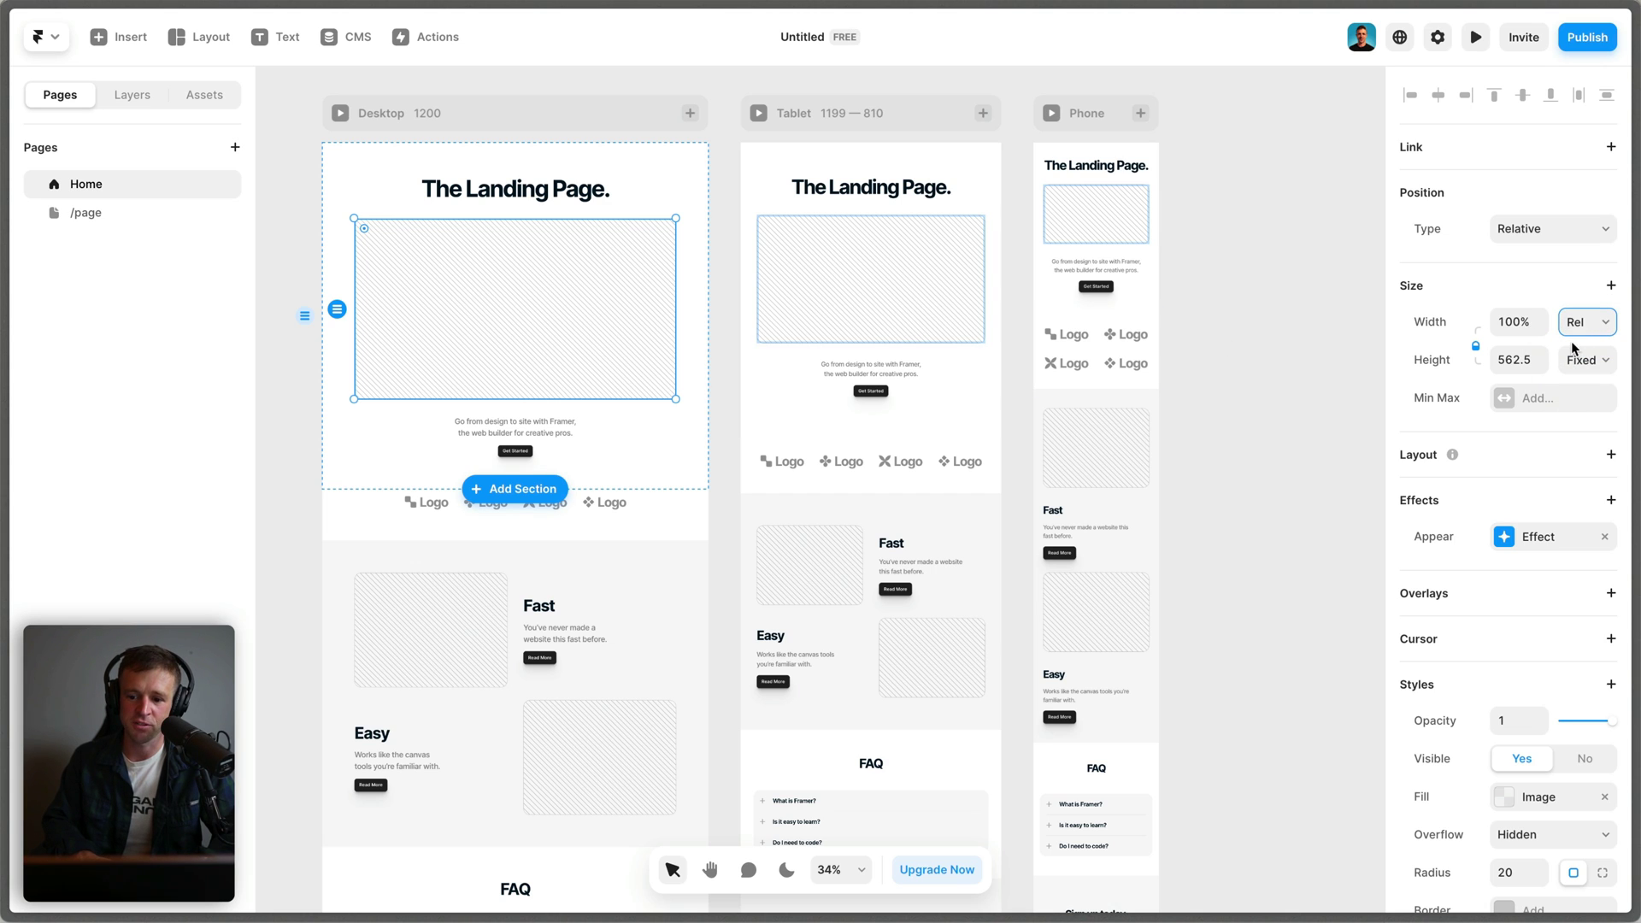
click(1513, 323)
text(70)
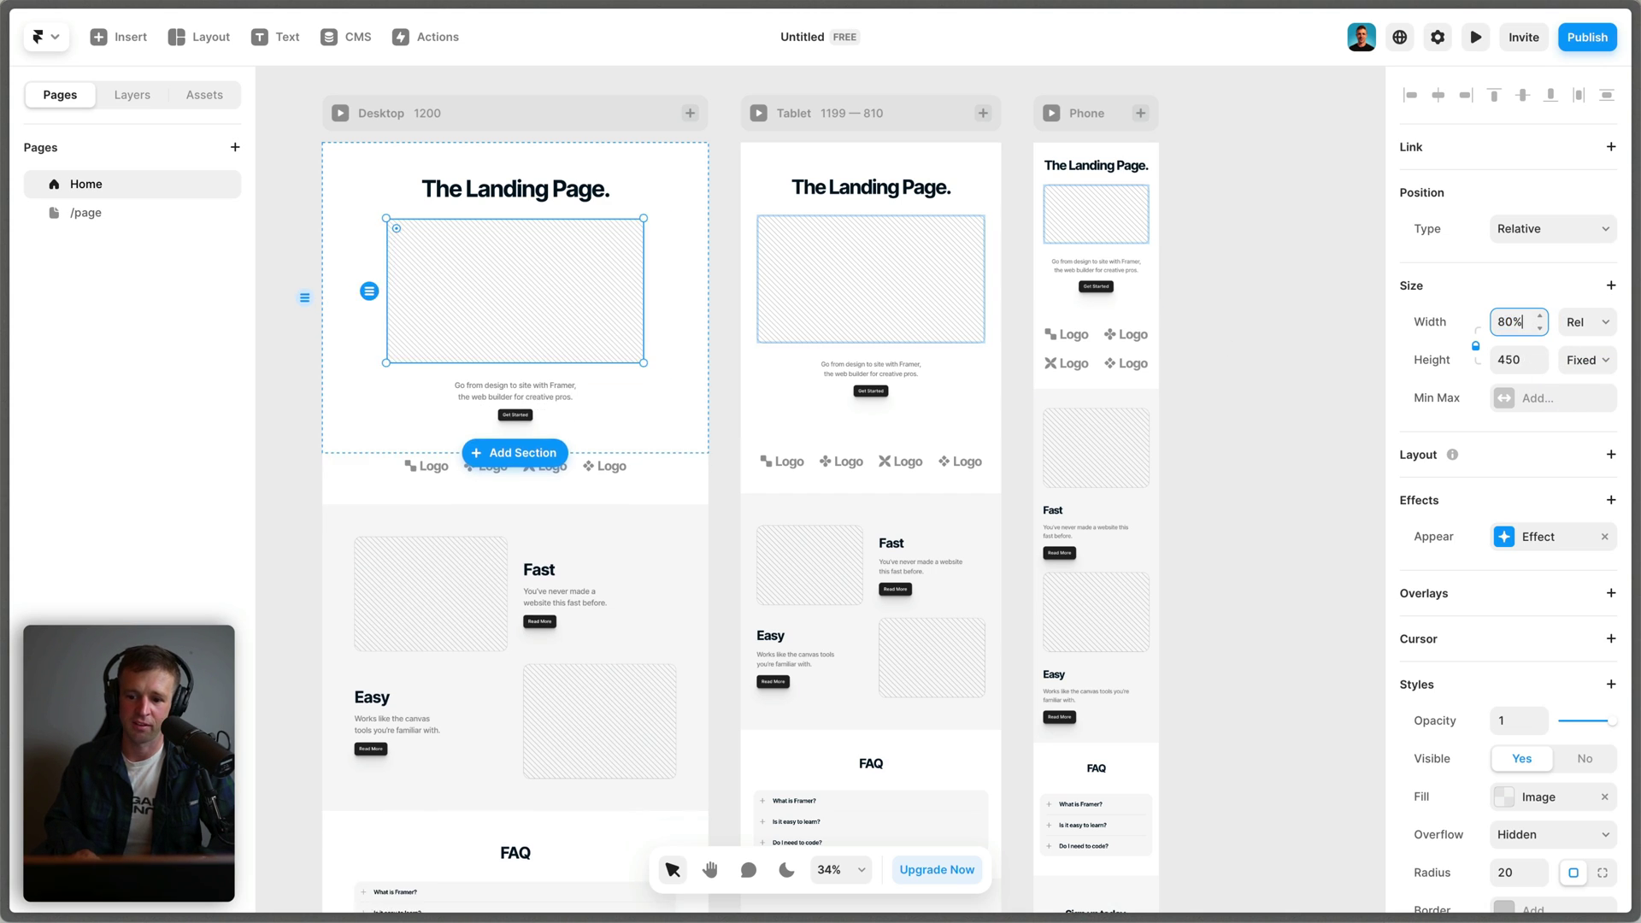
key(shift+Up)
key(shift+Up)
key(shift+Up)
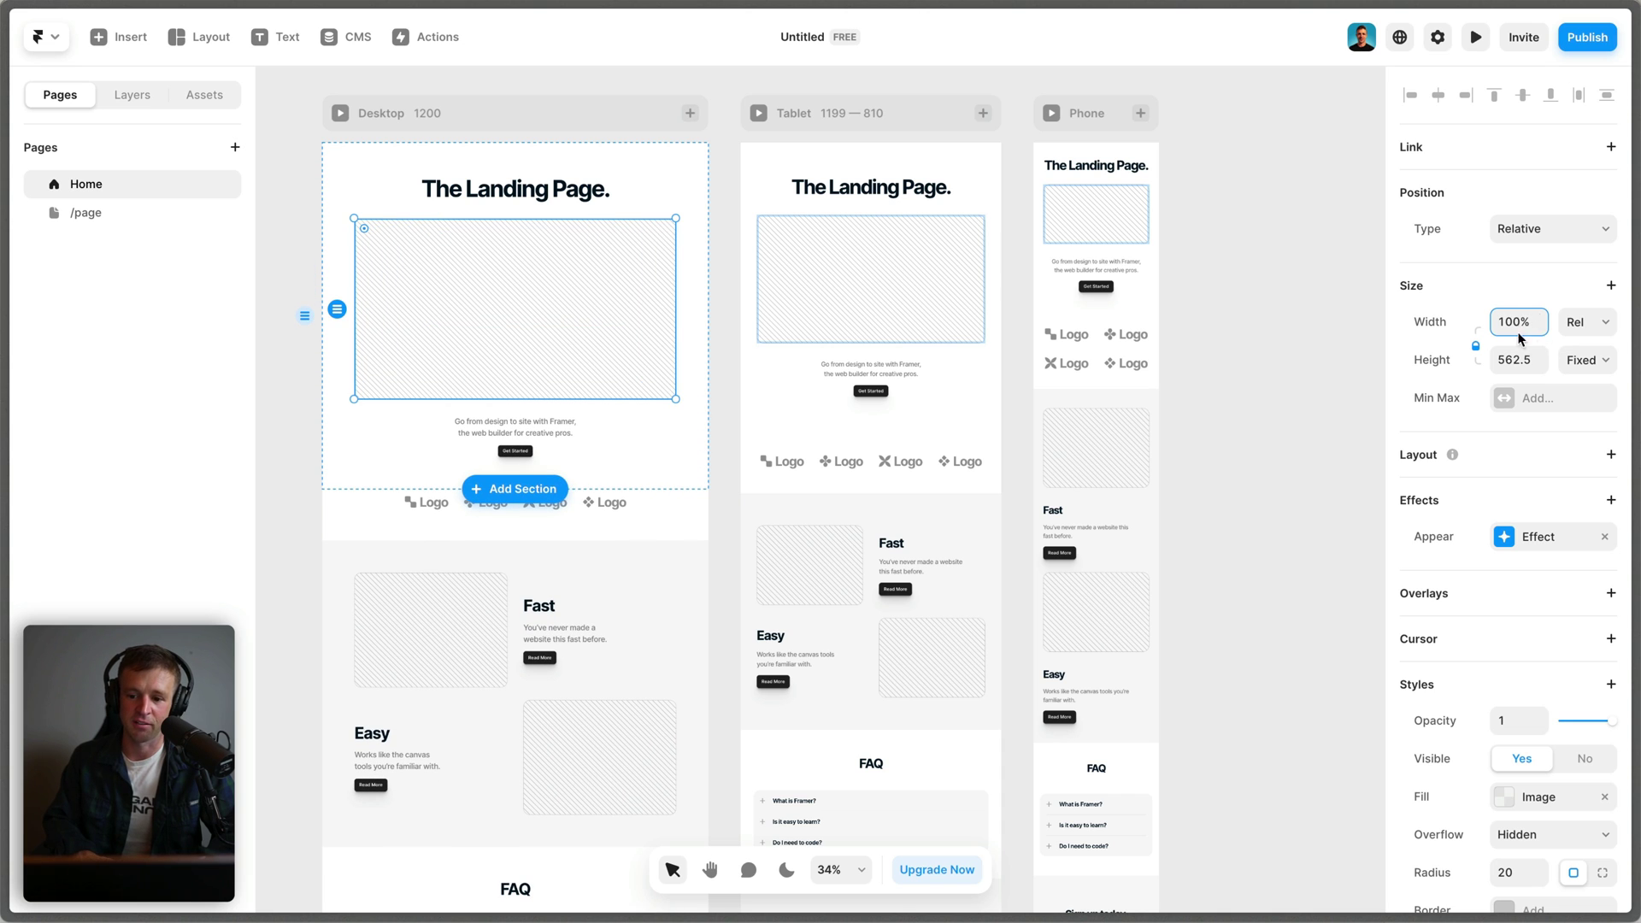
click(1577, 322)
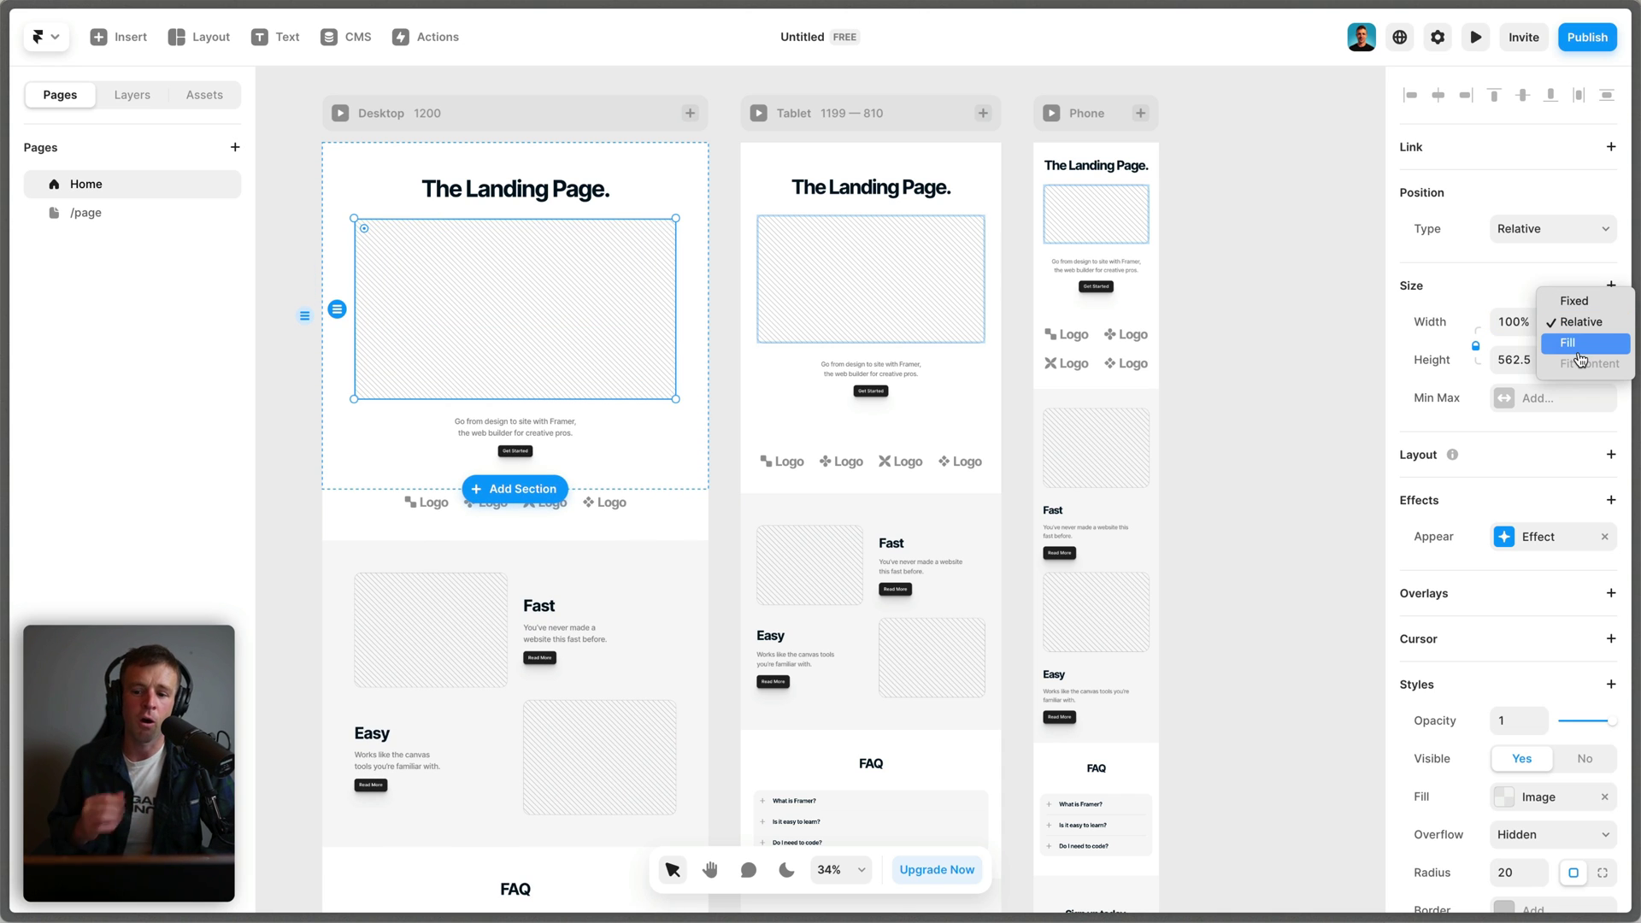
click(1575, 301)
scroll(1455, 386, down, 2)
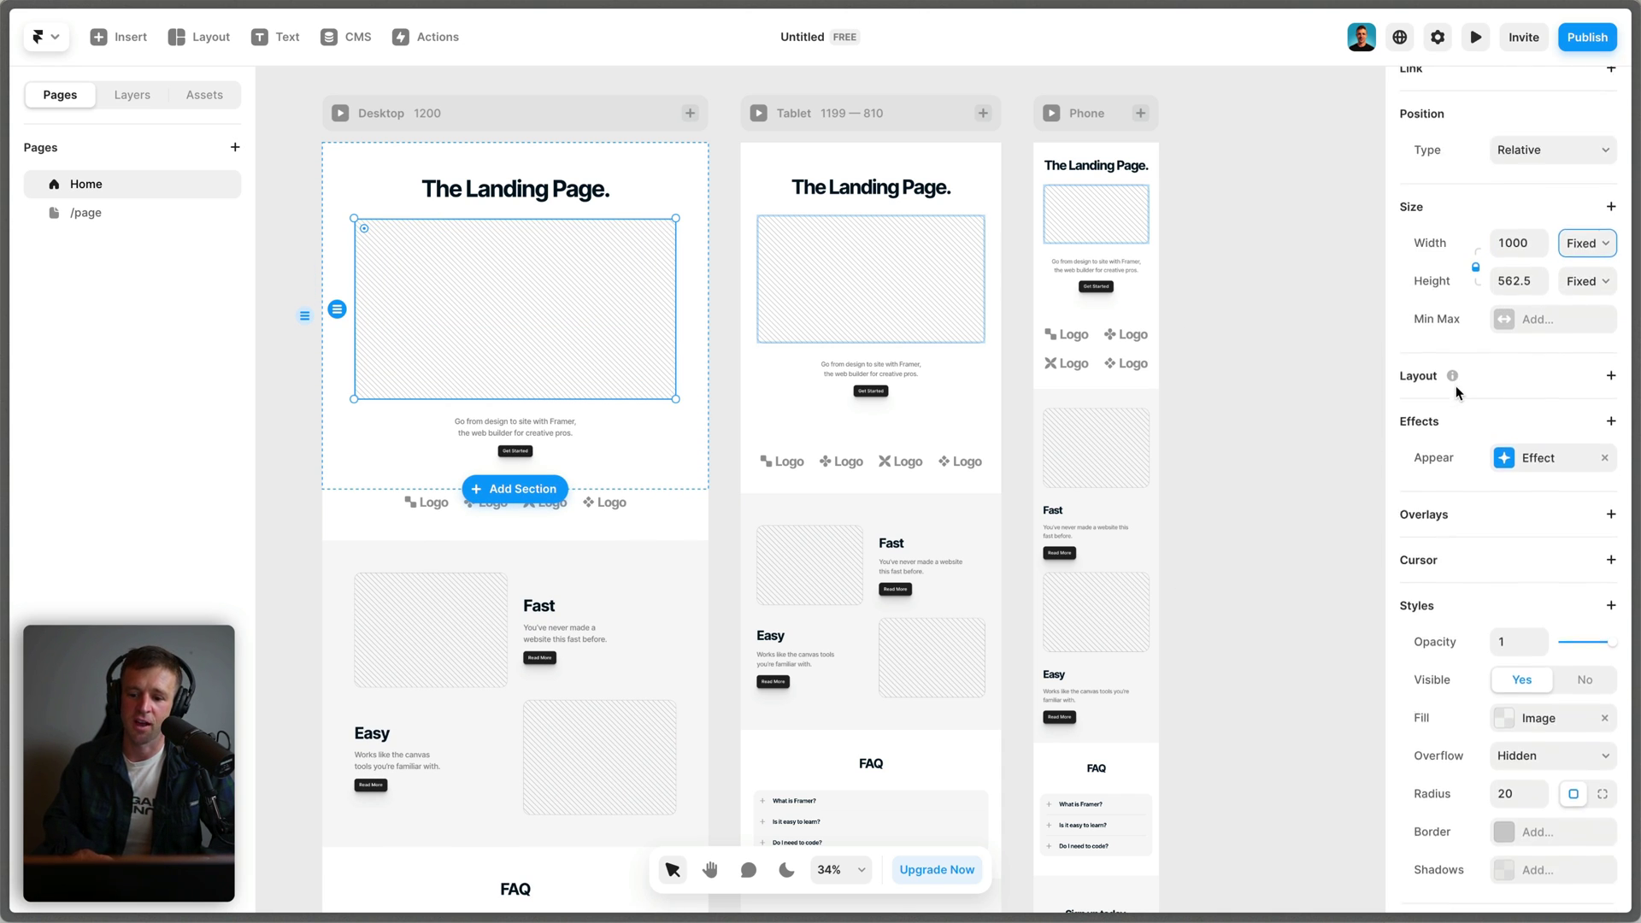
Add a layout to the frame, toggling between Grid and Stack and leaving it on Stack
click(1611, 337)
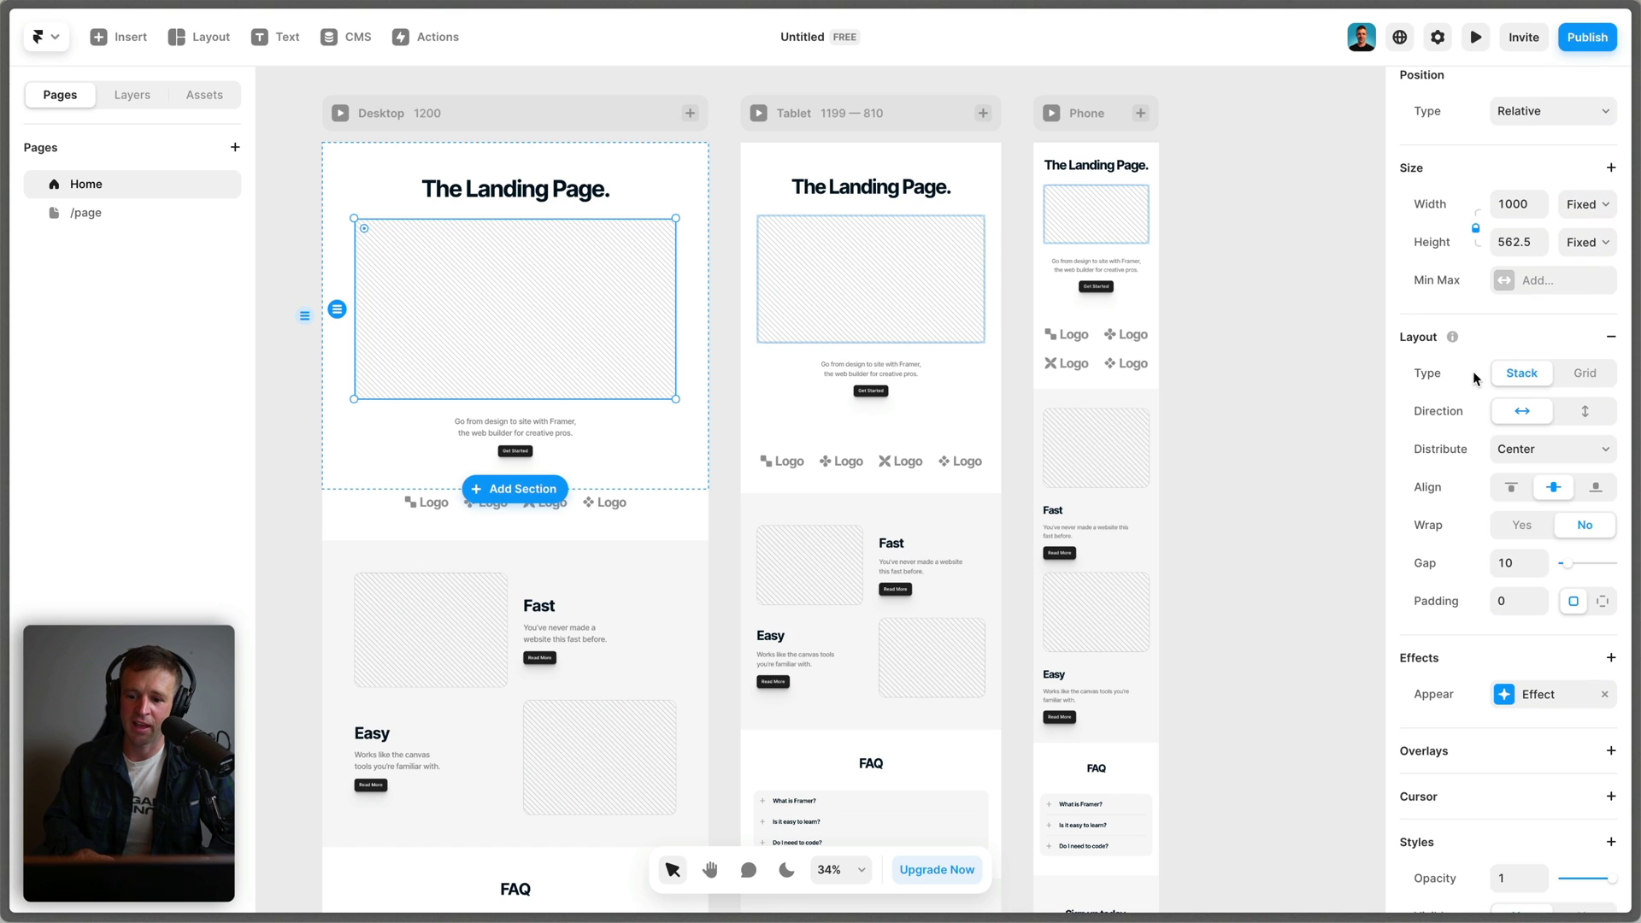
click(1577, 376)
click(1521, 376)
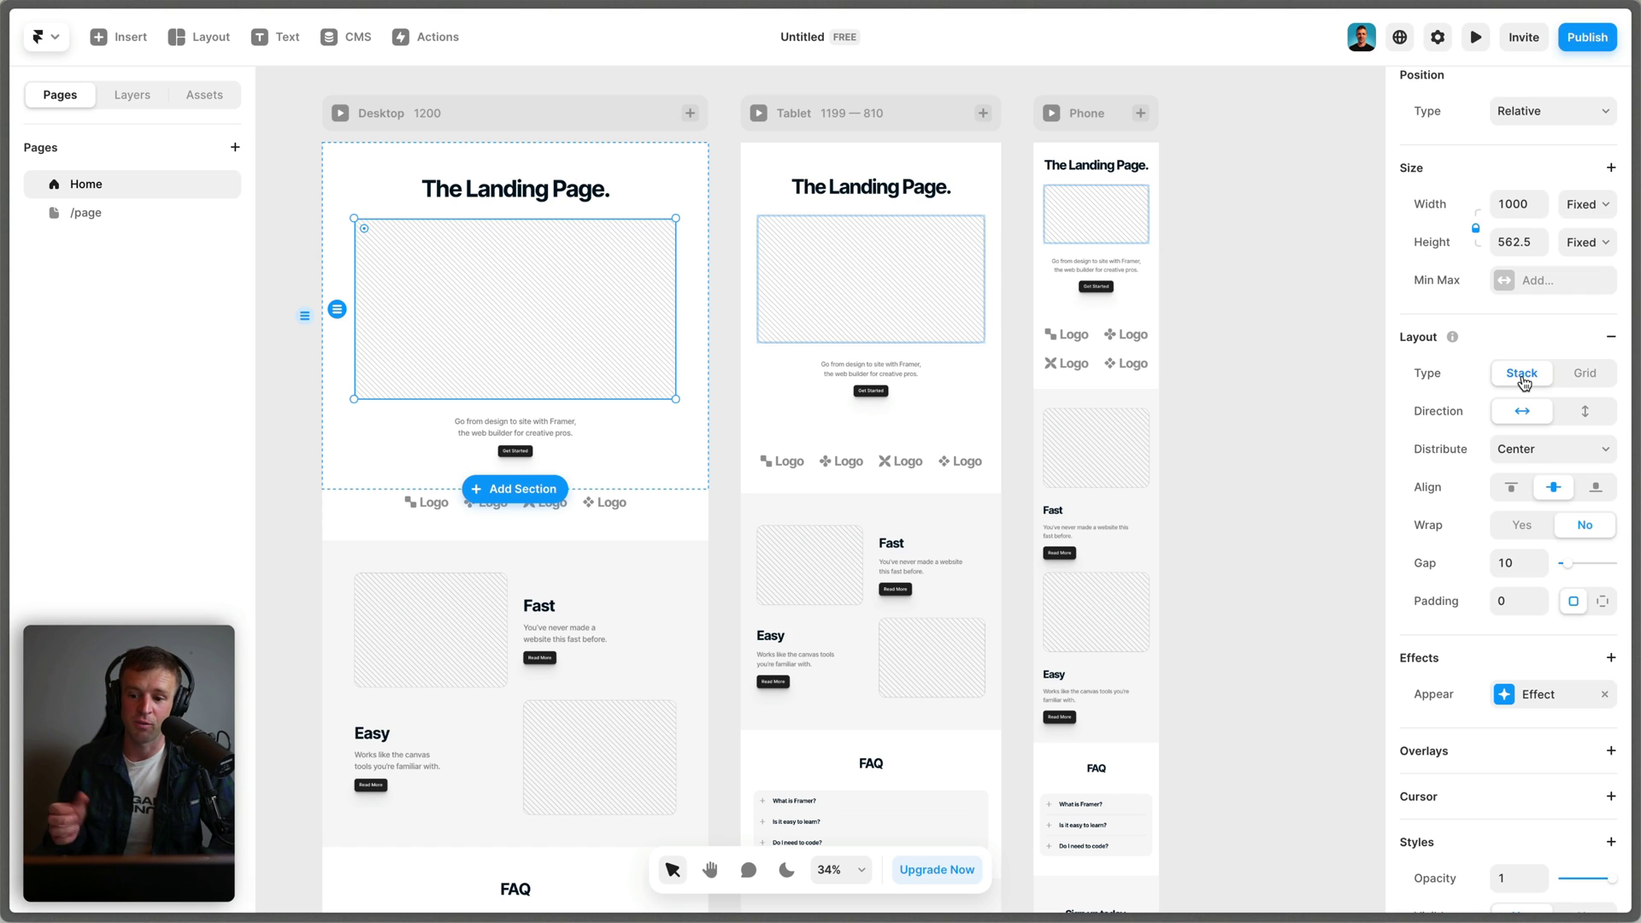
click(1599, 381)
click(1527, 378)
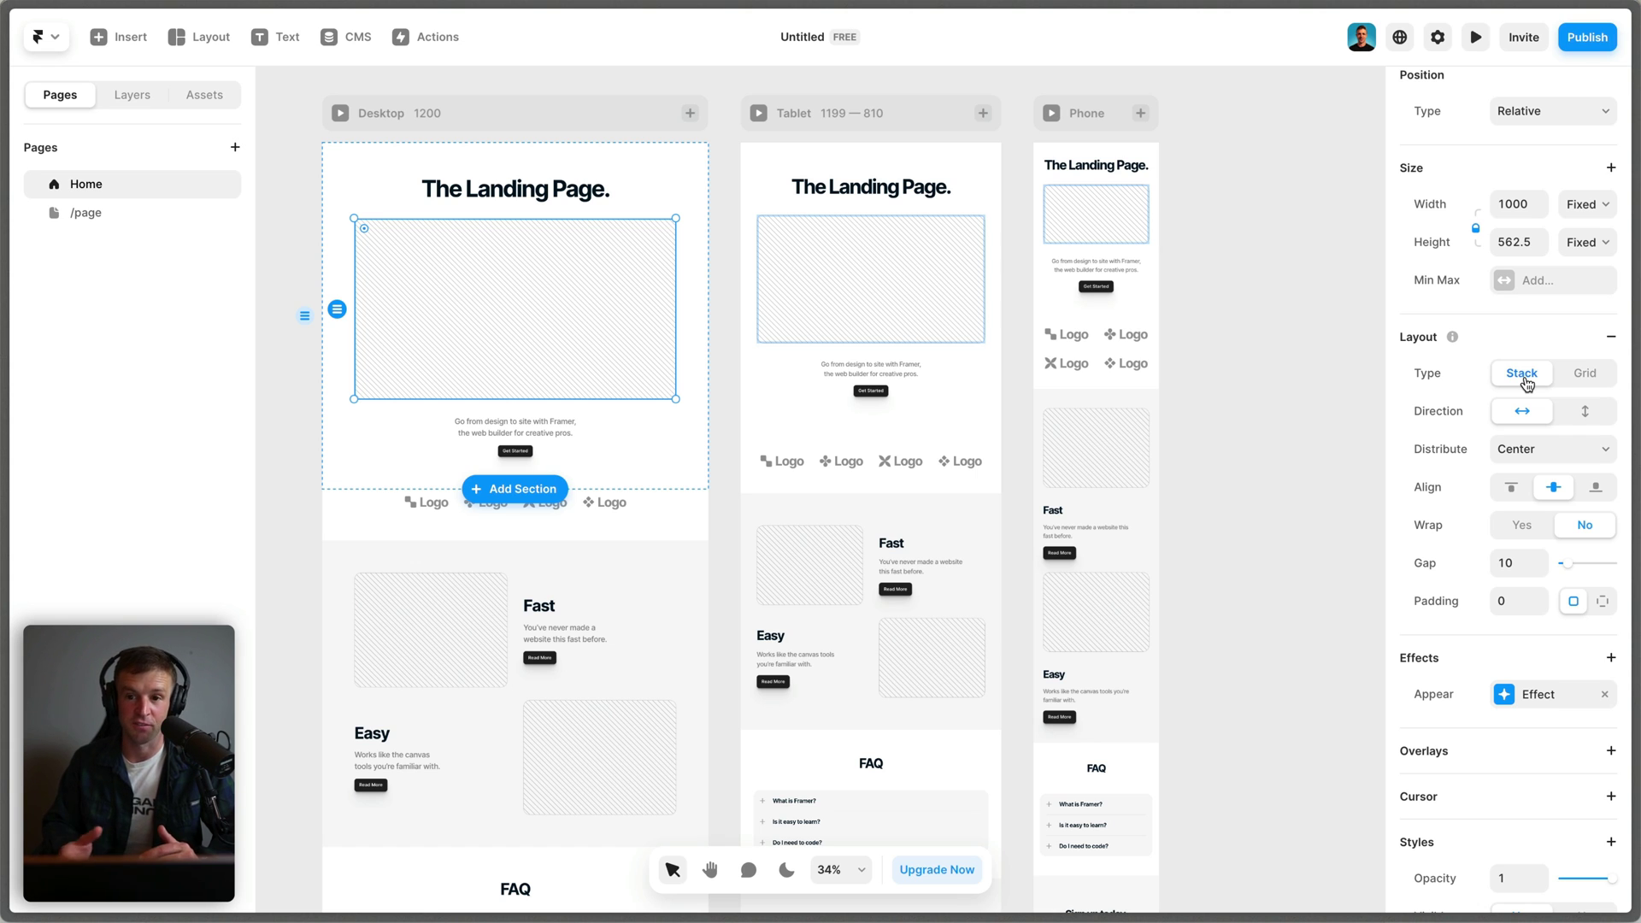
scroll(1527, 383, down, 5)
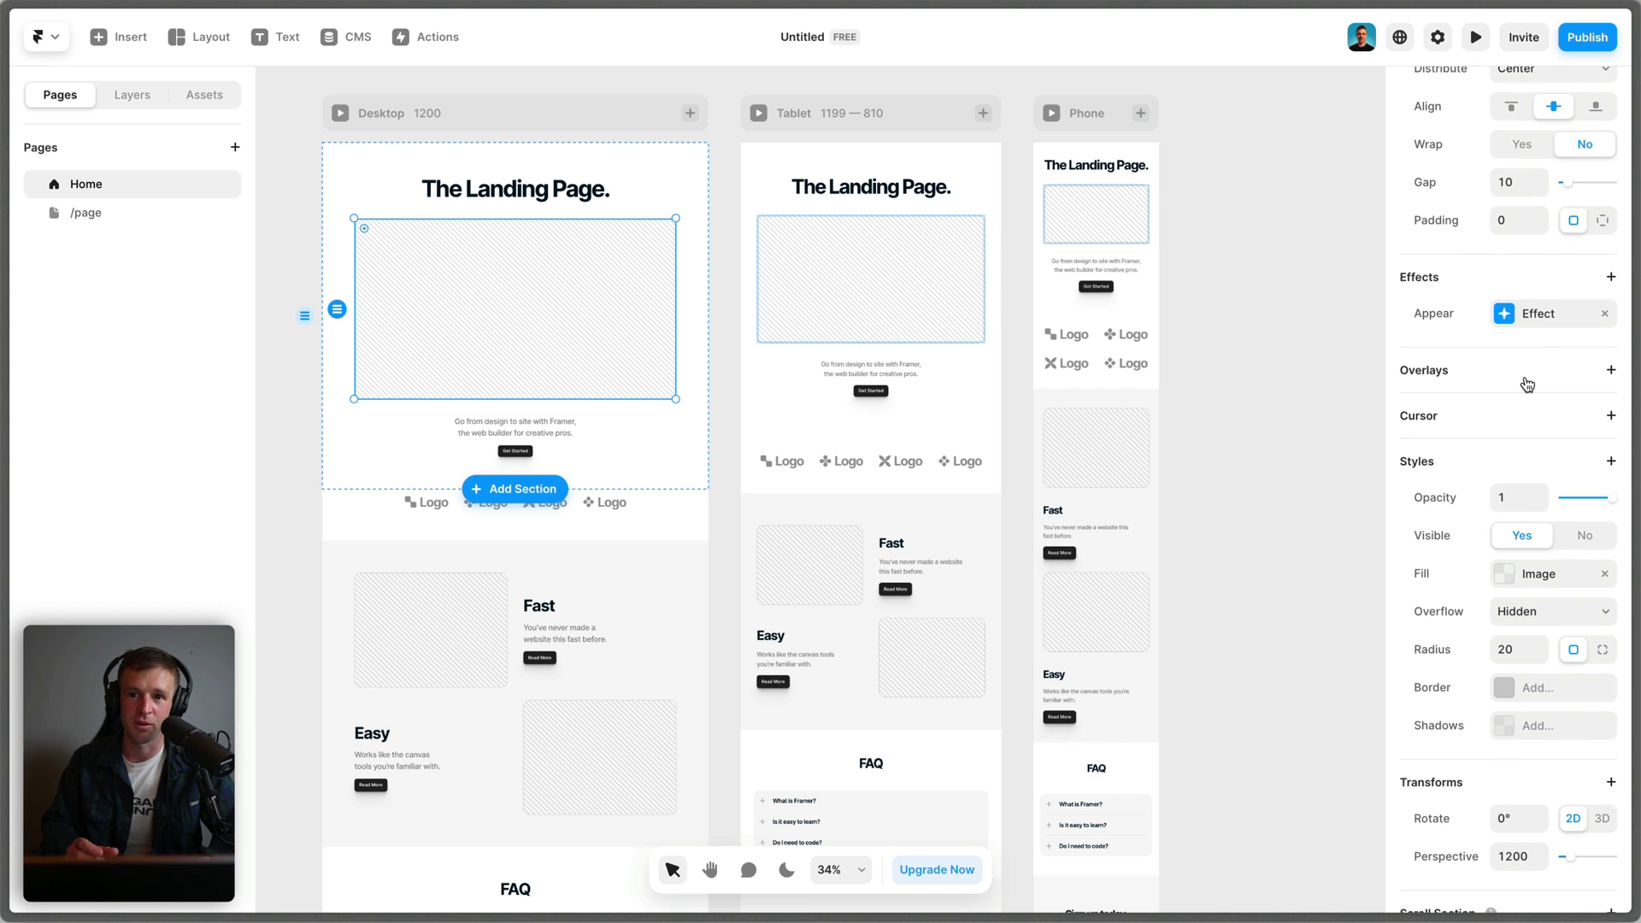
scroll(1527, 383, up, 4)
scroll(1527, 383, down, 5)
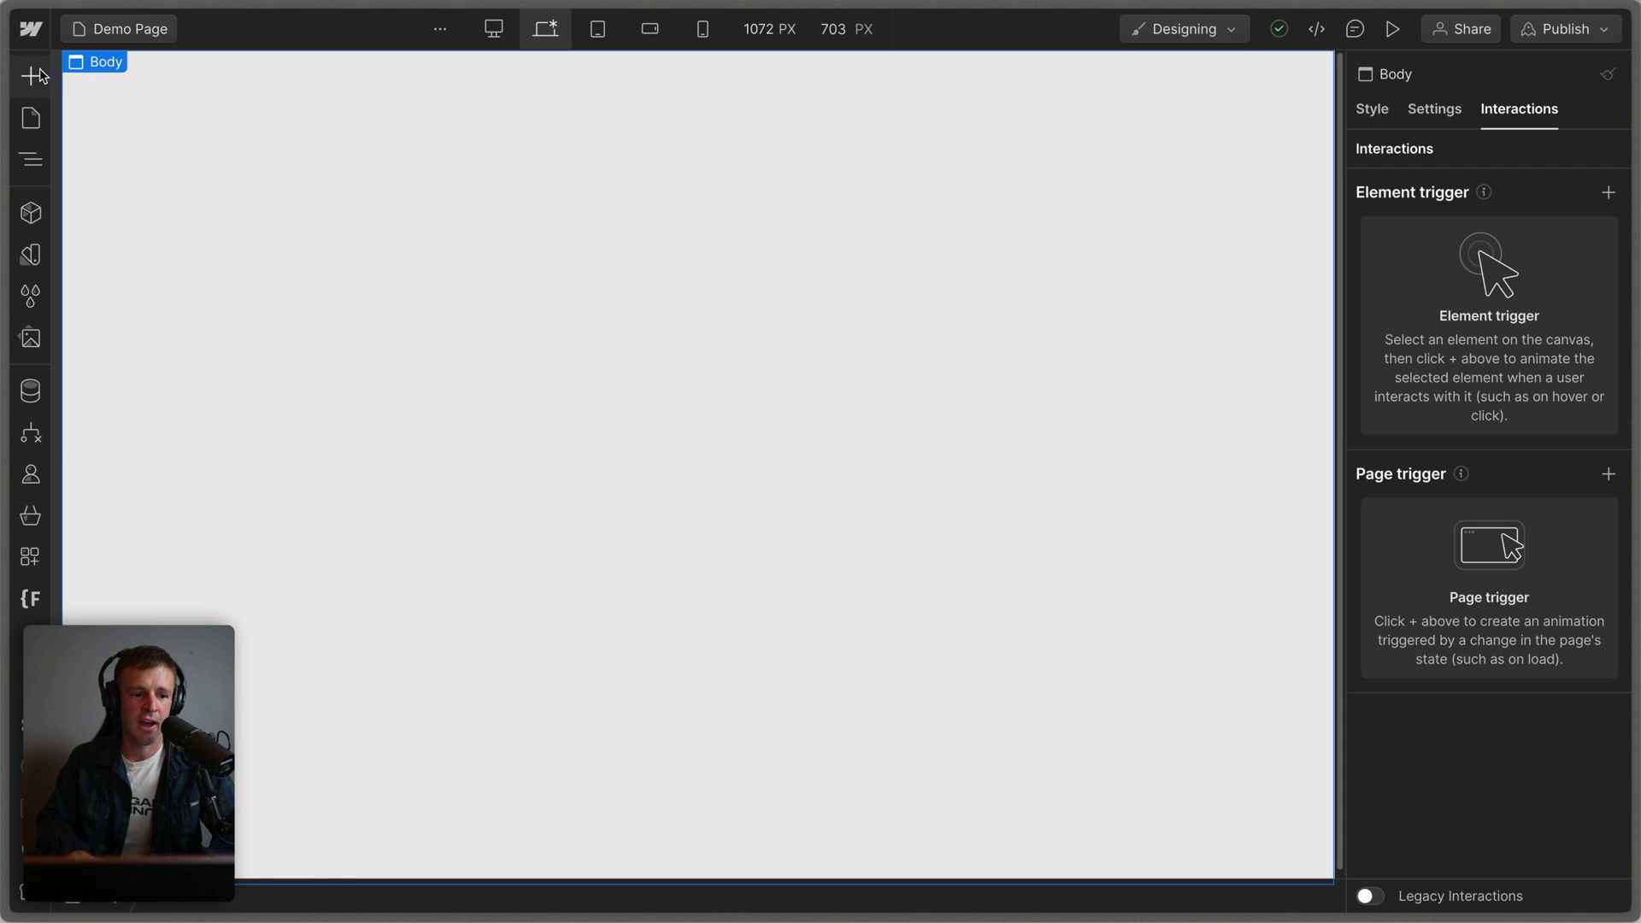
Add the Navbar Logo Center and Hero Heading Center layouts to the Demo Page
click(32, 76)
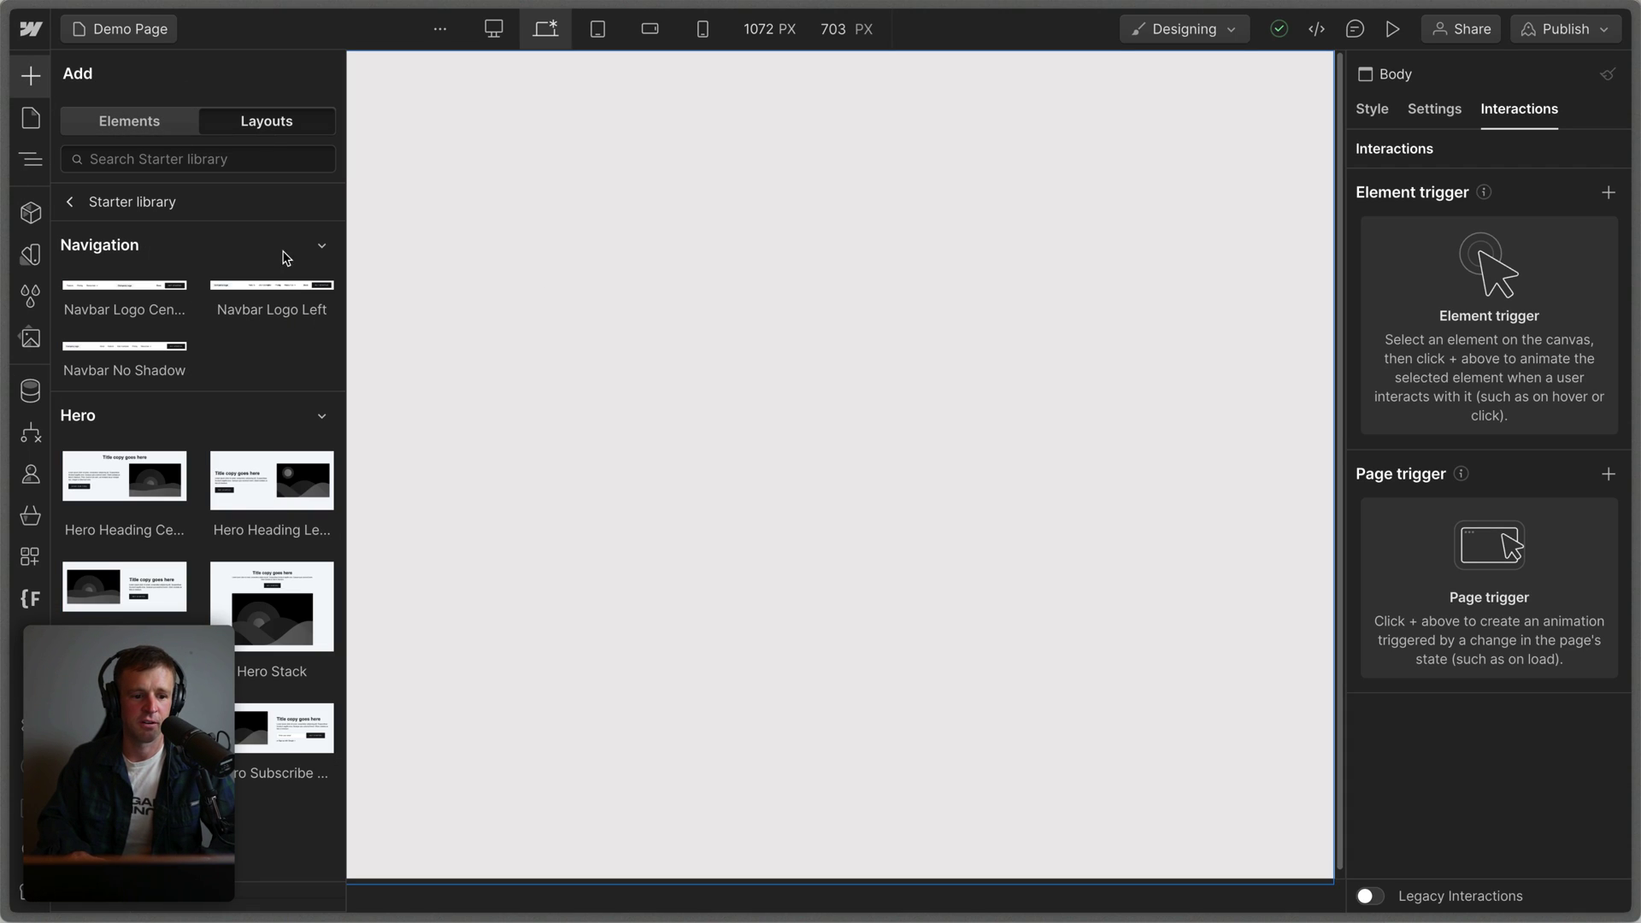
mouse_move(143, 297)
drag(143, 298, 525, 173)
click(32, 76)
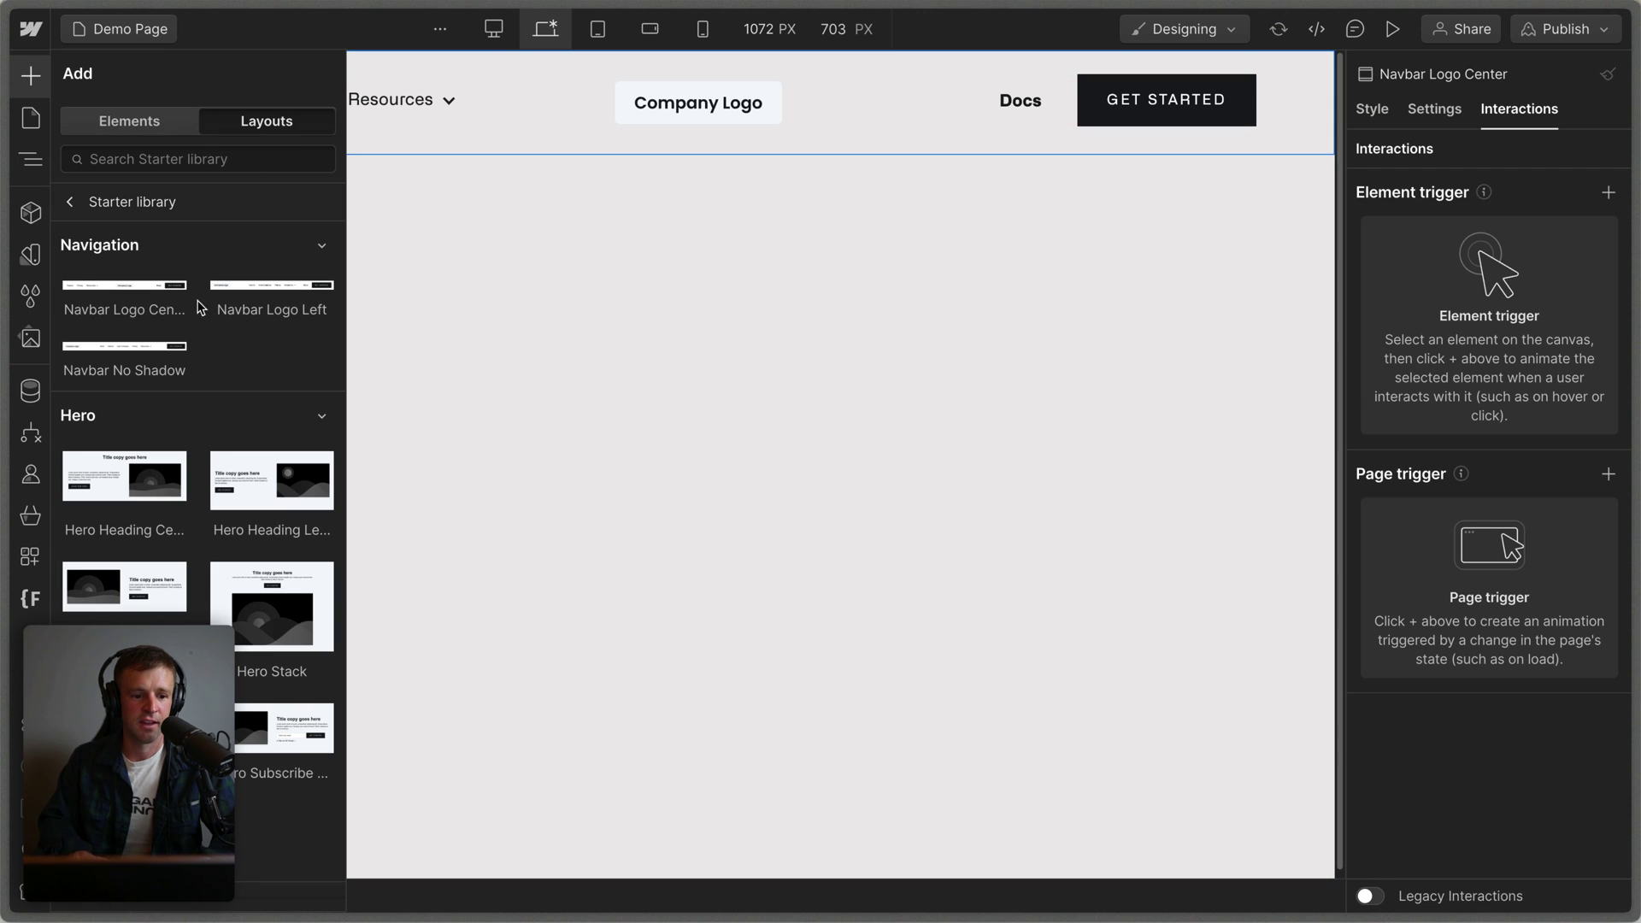
drag(123, 476, 827, 346)
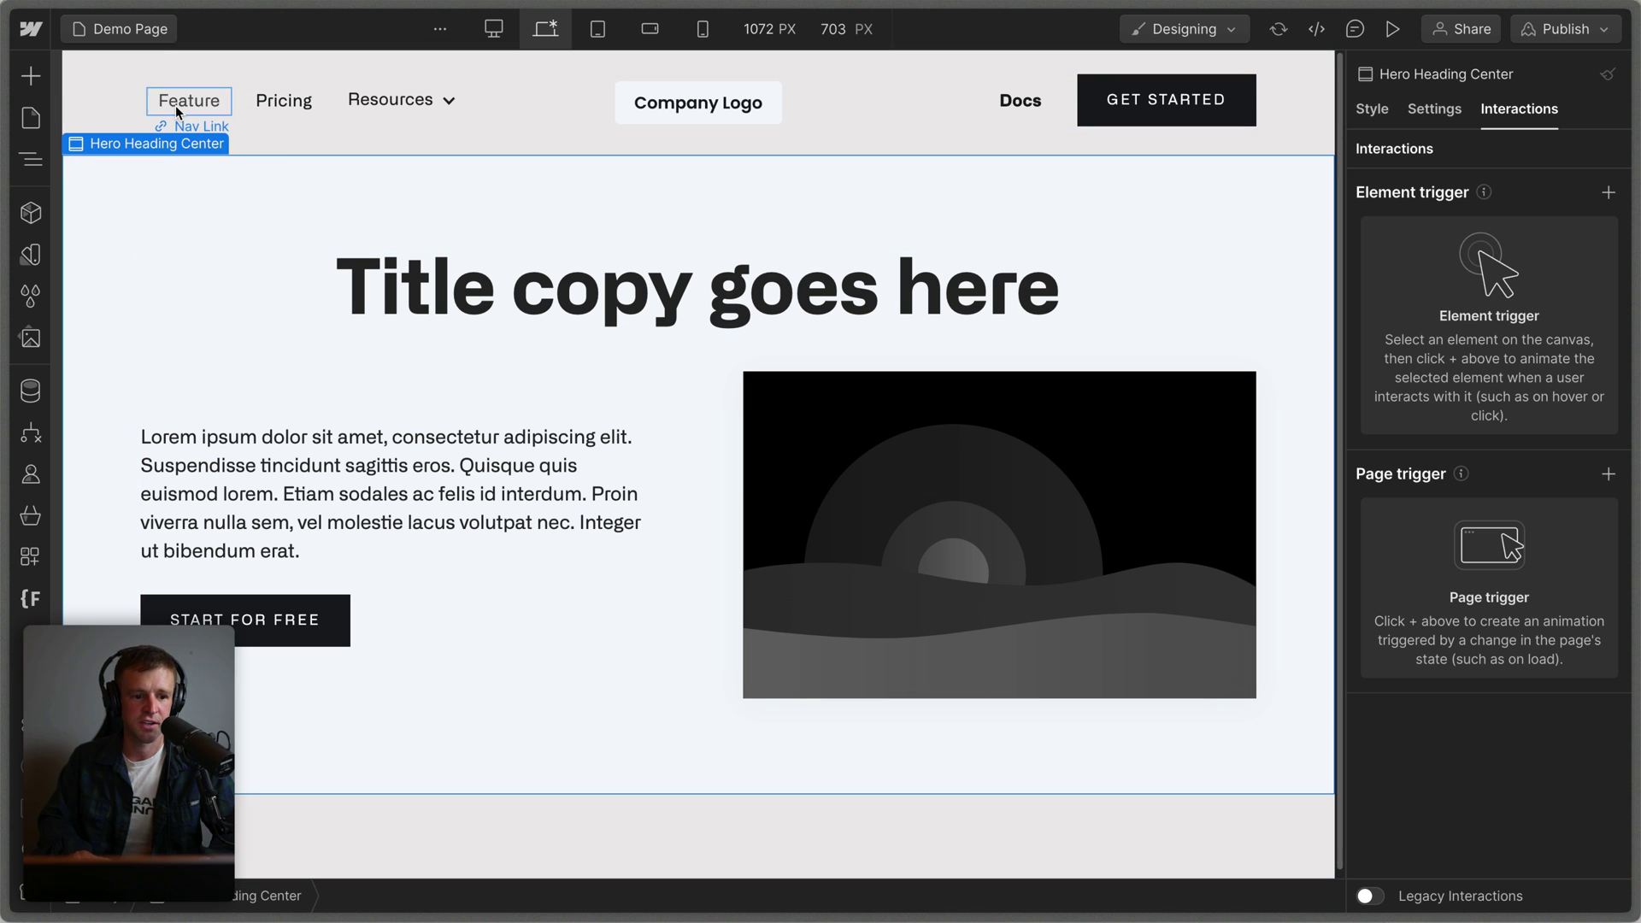
Add the Features Metrics and Features List sections from the Layouts library
click(31, 89)
scroll(166, 346, down, 10)
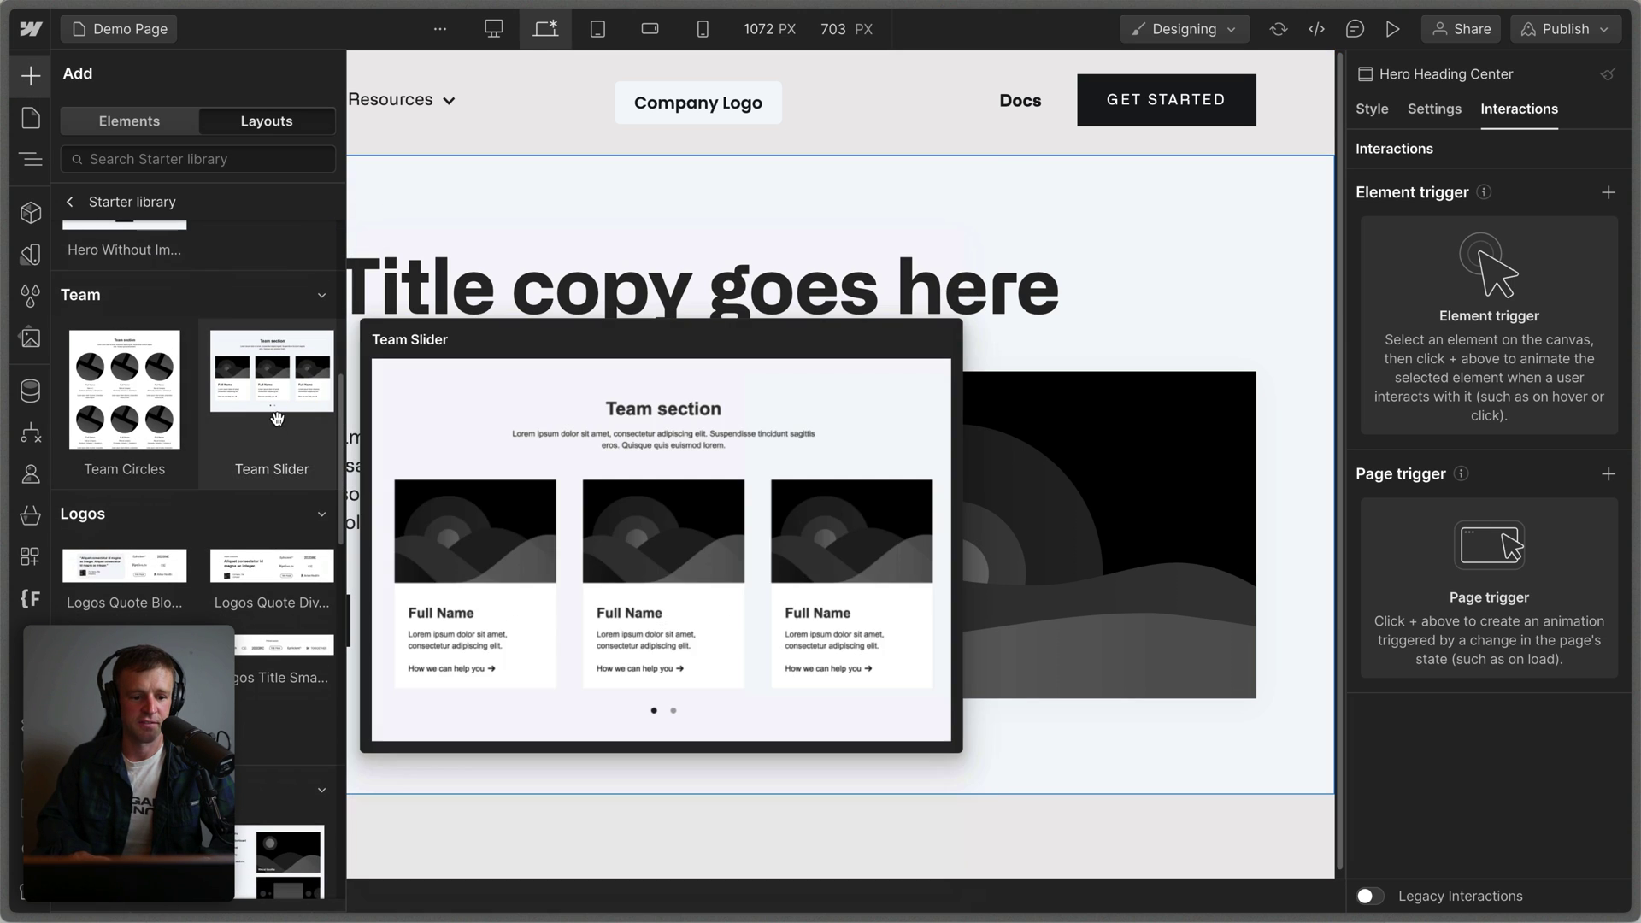
scroll(236, 533, up, 8)
scroll(236, 532, down, 15)
scroll(236, 532, down, 4)
scroll(236, 532, up, 5)
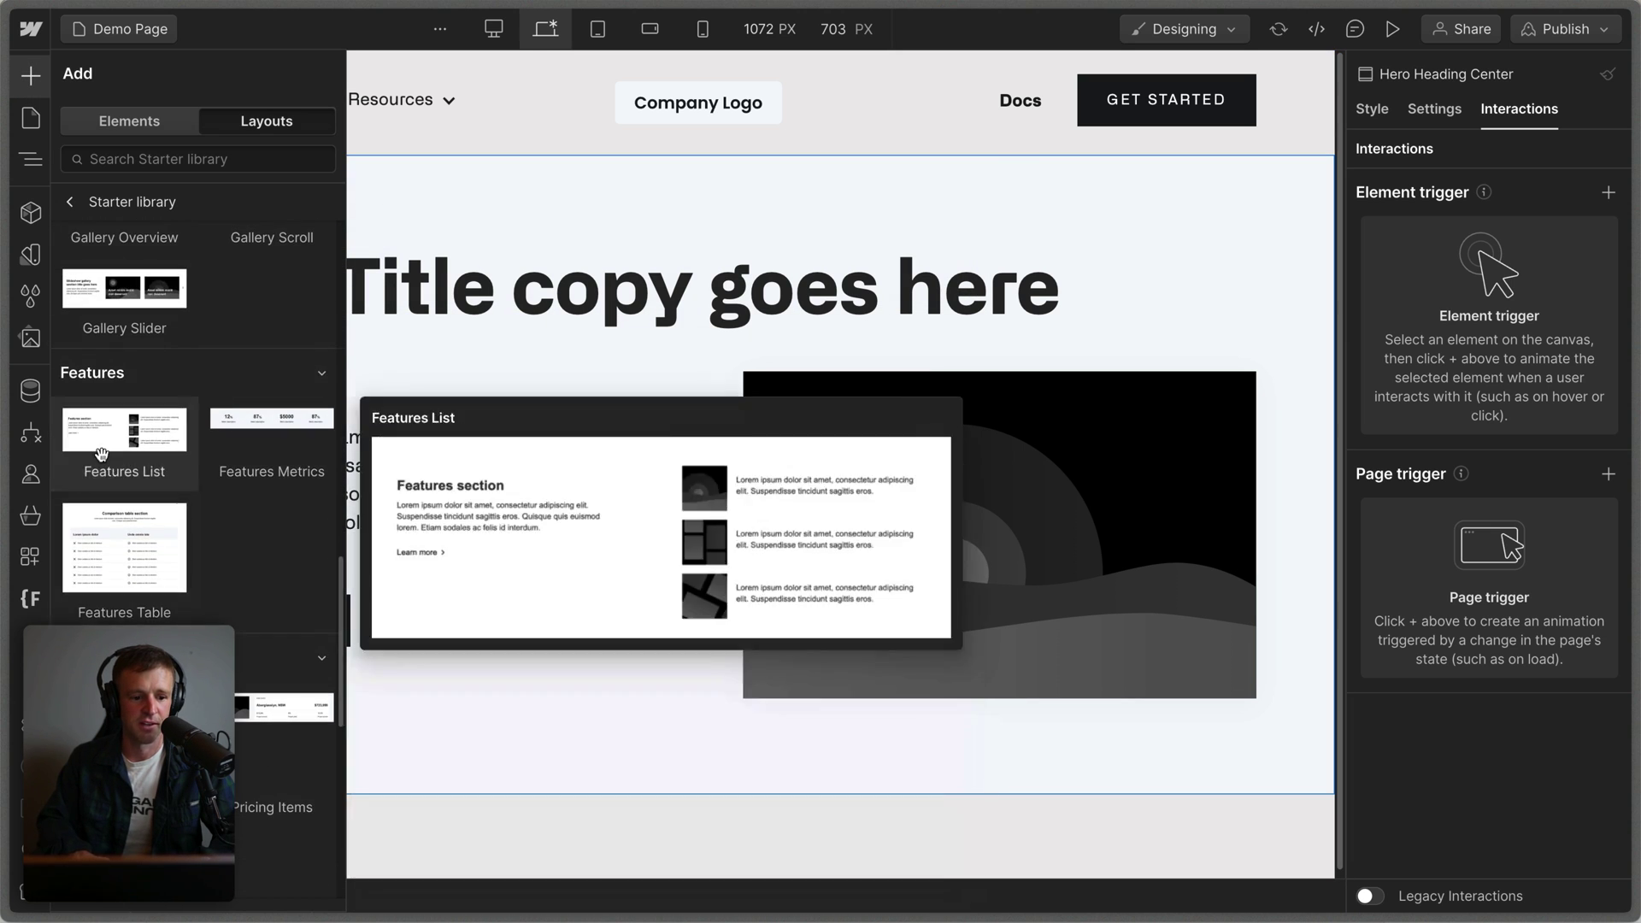
drag(100, 453, 795, 823)
scroll(697, 631, down, 5)
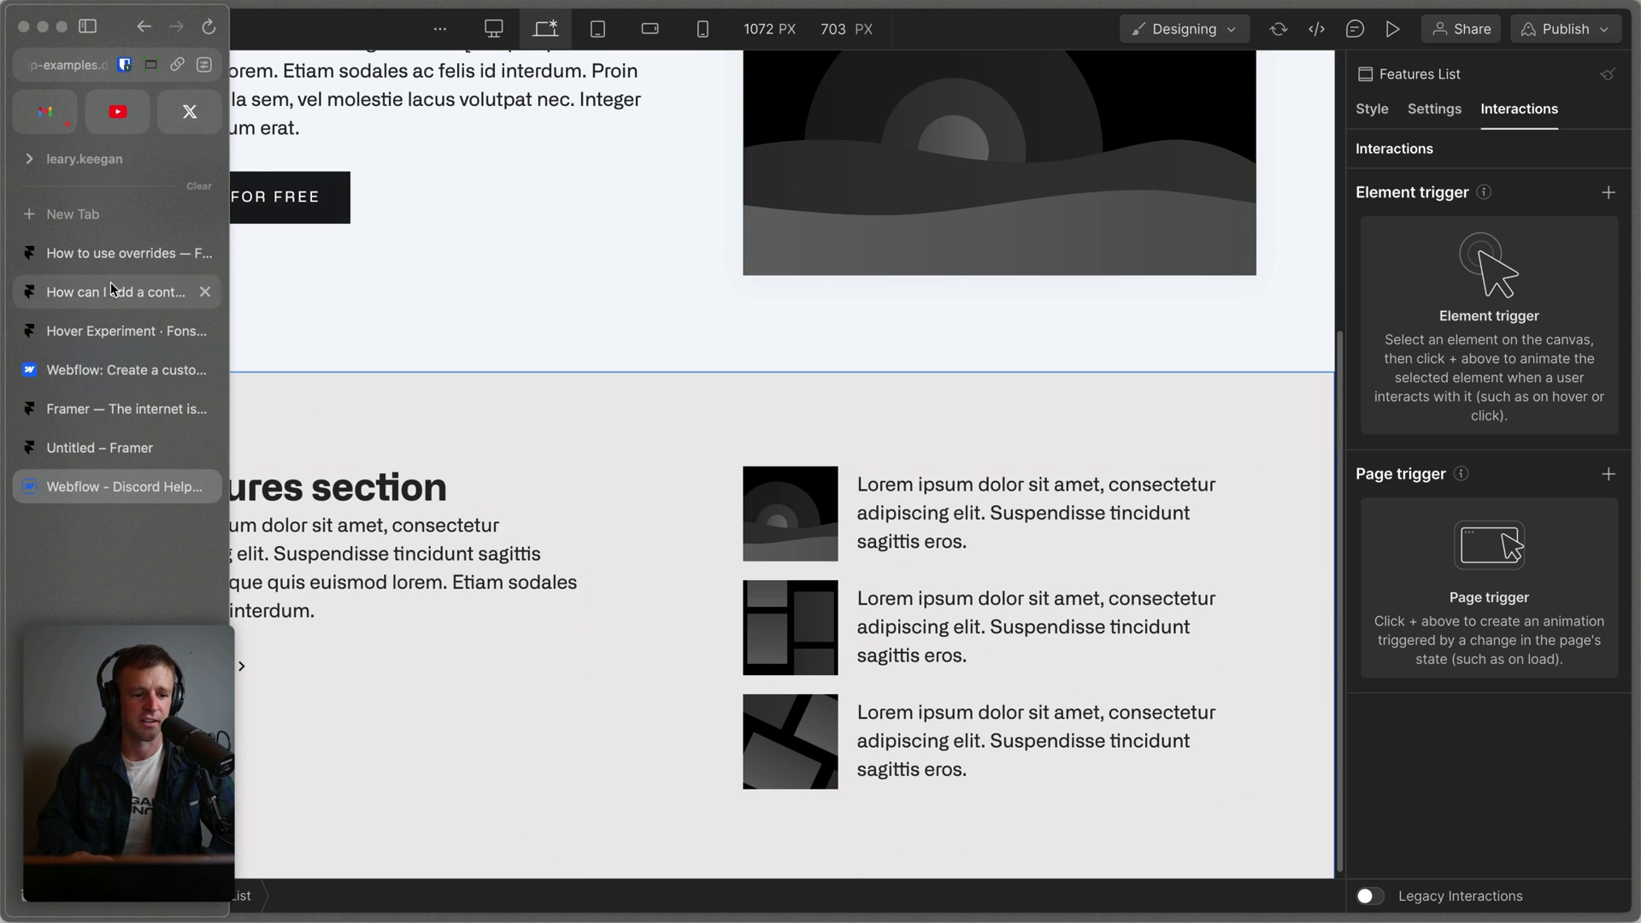
click(31, 75)
scroll(251, 318, down, 8)
scroll(251, 318, down, 5)
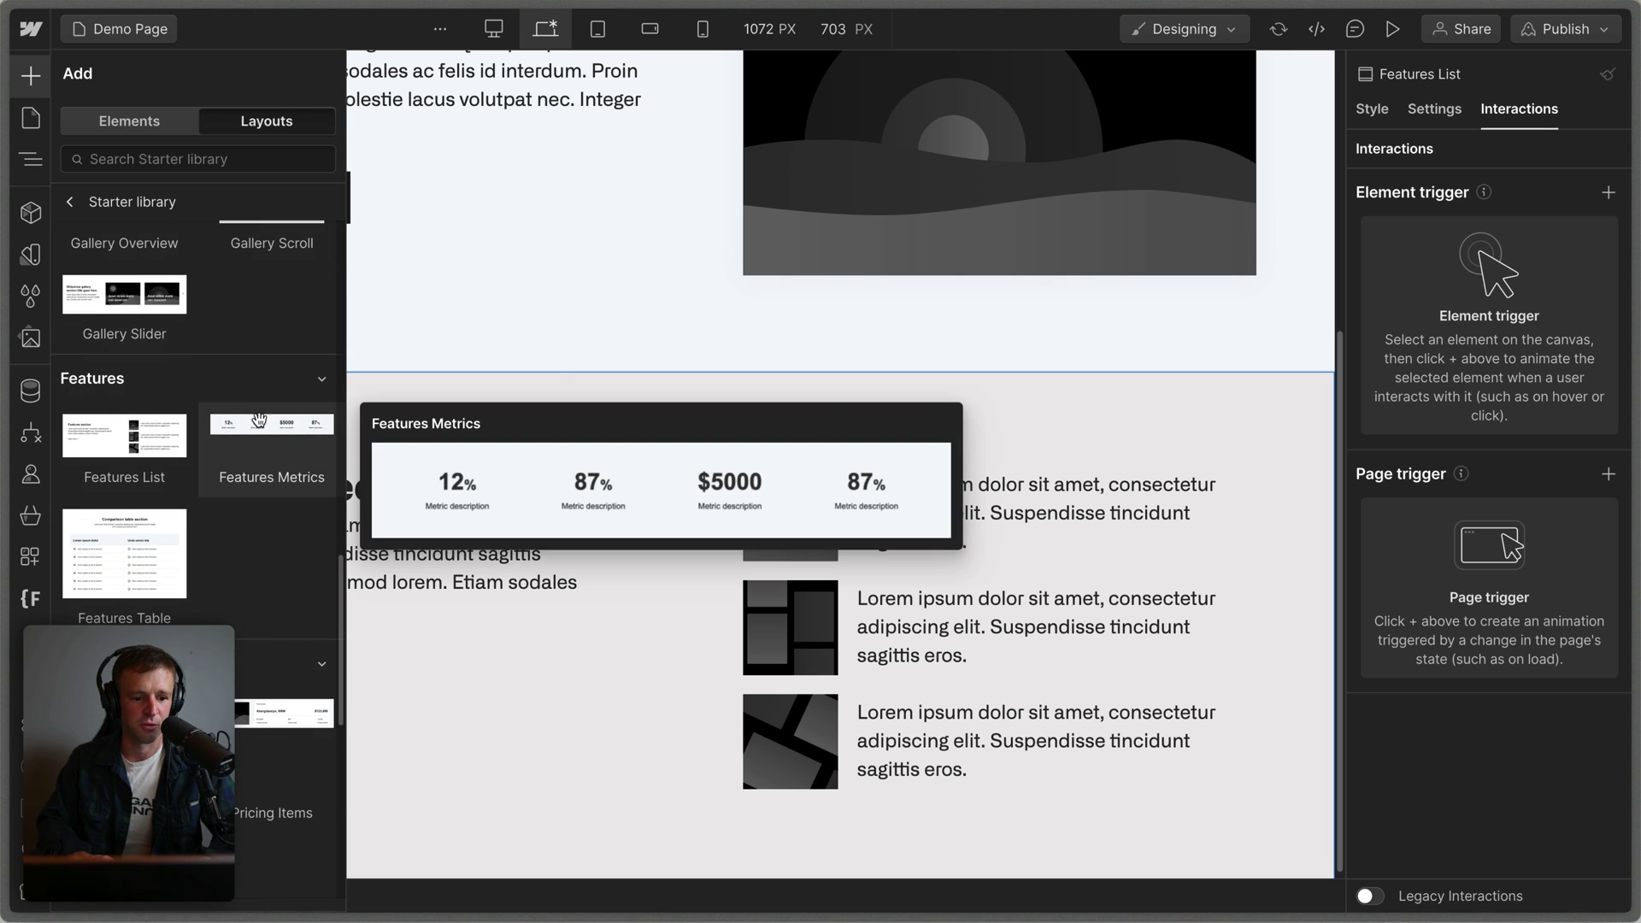
drag(257, 419, 704, 370)
scroll(740, 505, up, 5)
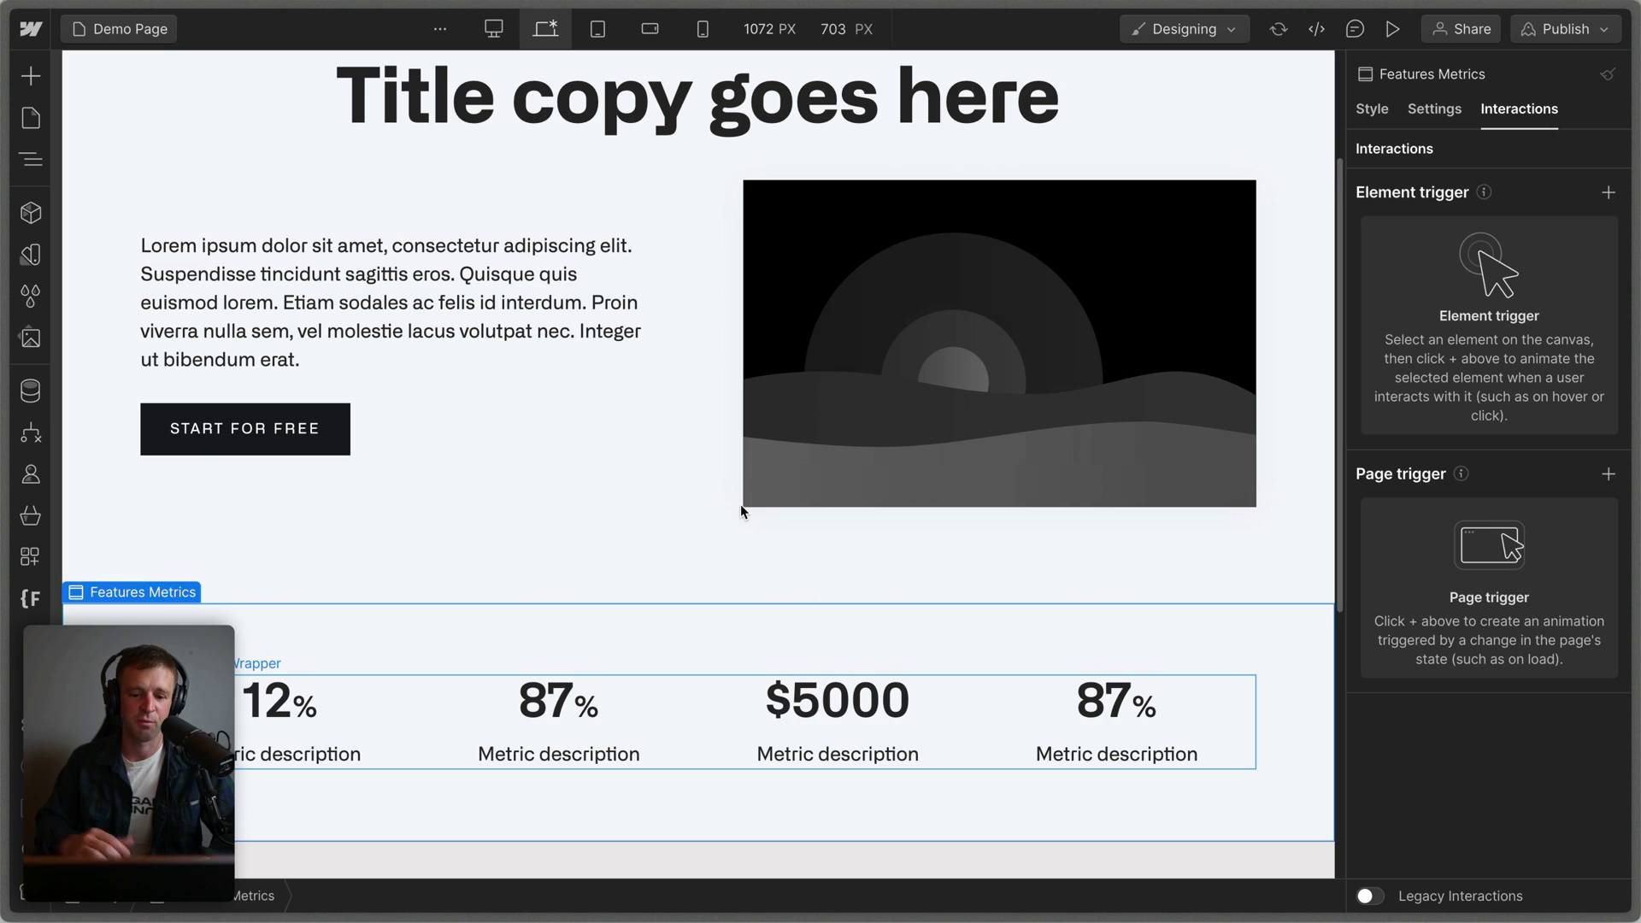
scroll(732, 488, up, 3)
Select the Body in the Navigator and check its style selector and top margin
click(603, 206)
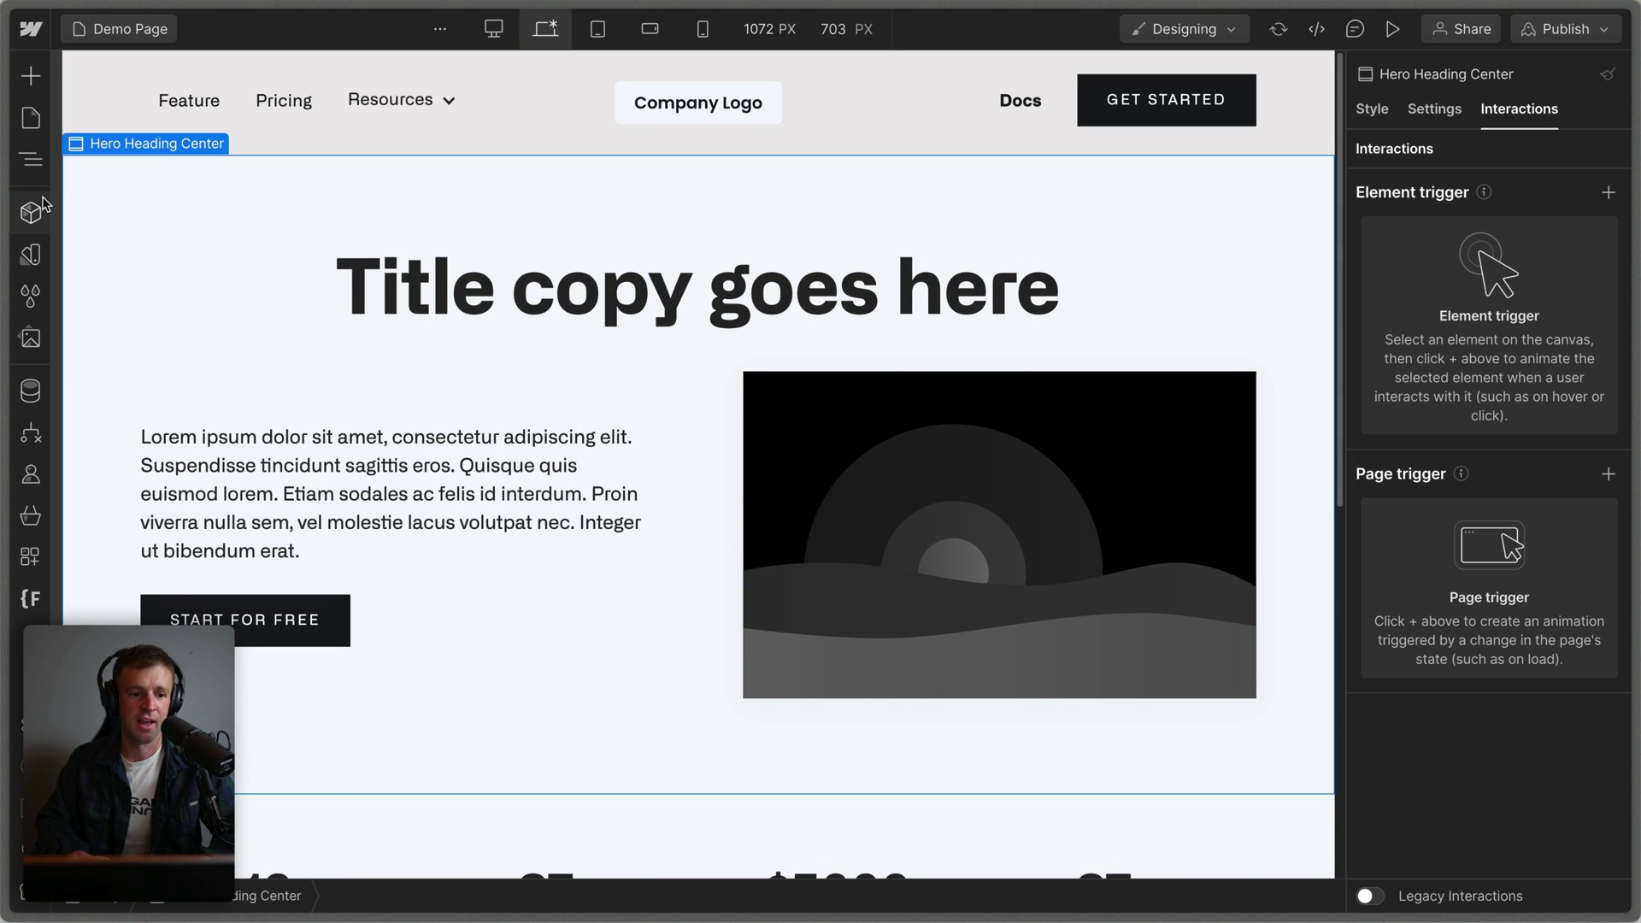
click(31, 159)
click(96, 112)
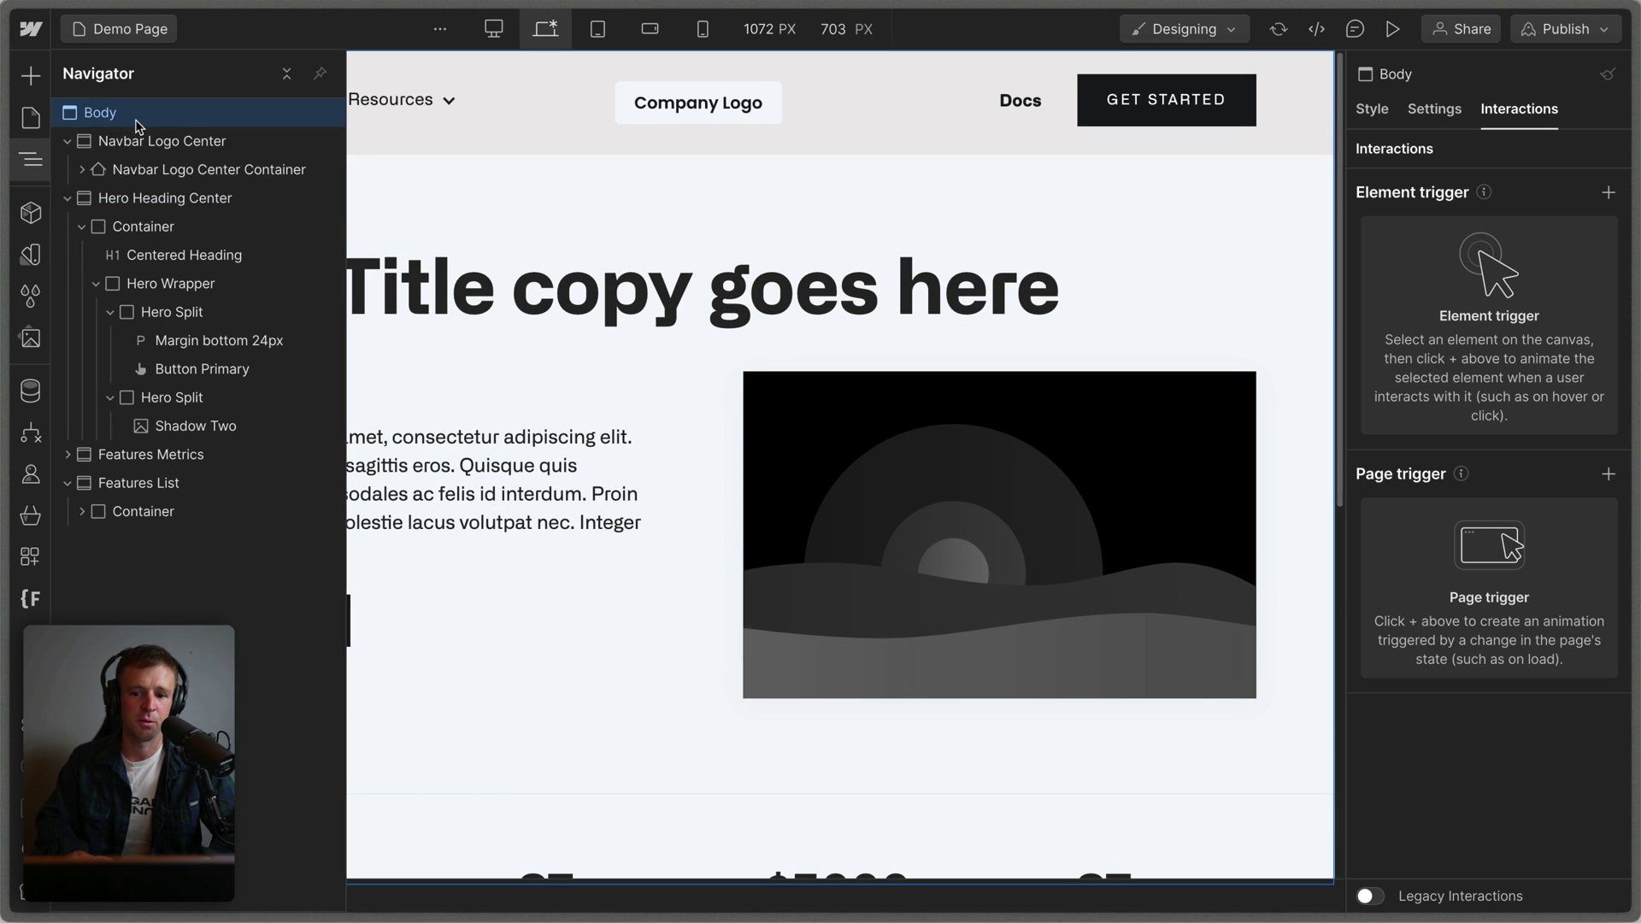
click(1368, 112)
click(1517, 185)
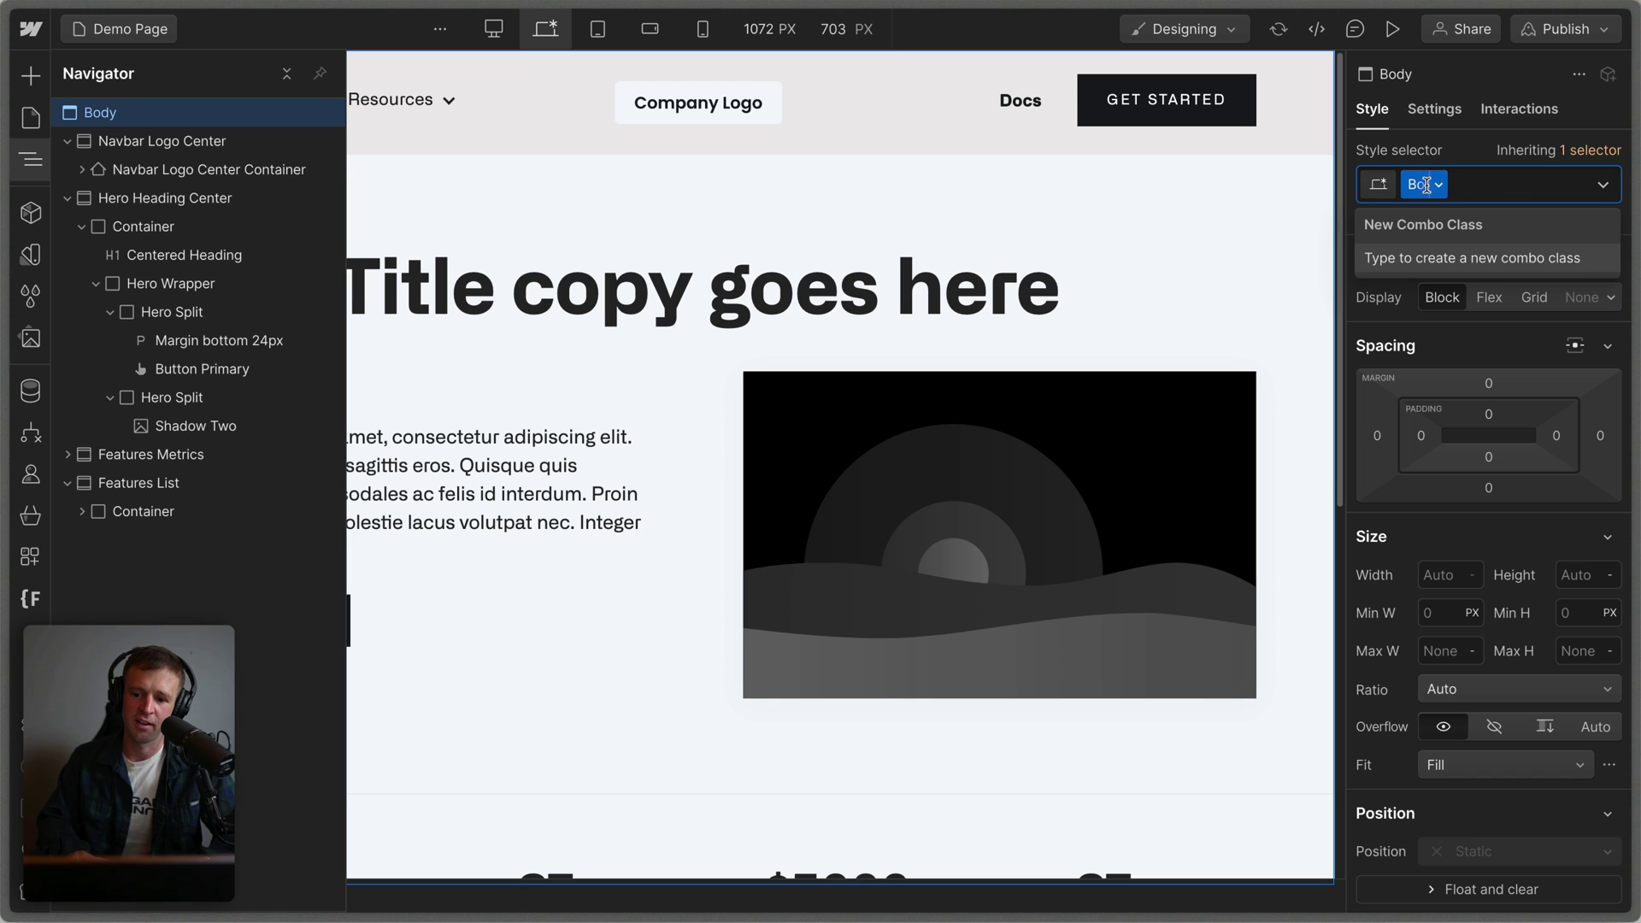
click(1488, 385)
Switch the selector to Body (All Pages) and set the body font to Author variable
click(1479, 184)
key(BackSpace)
click(1421, 320)
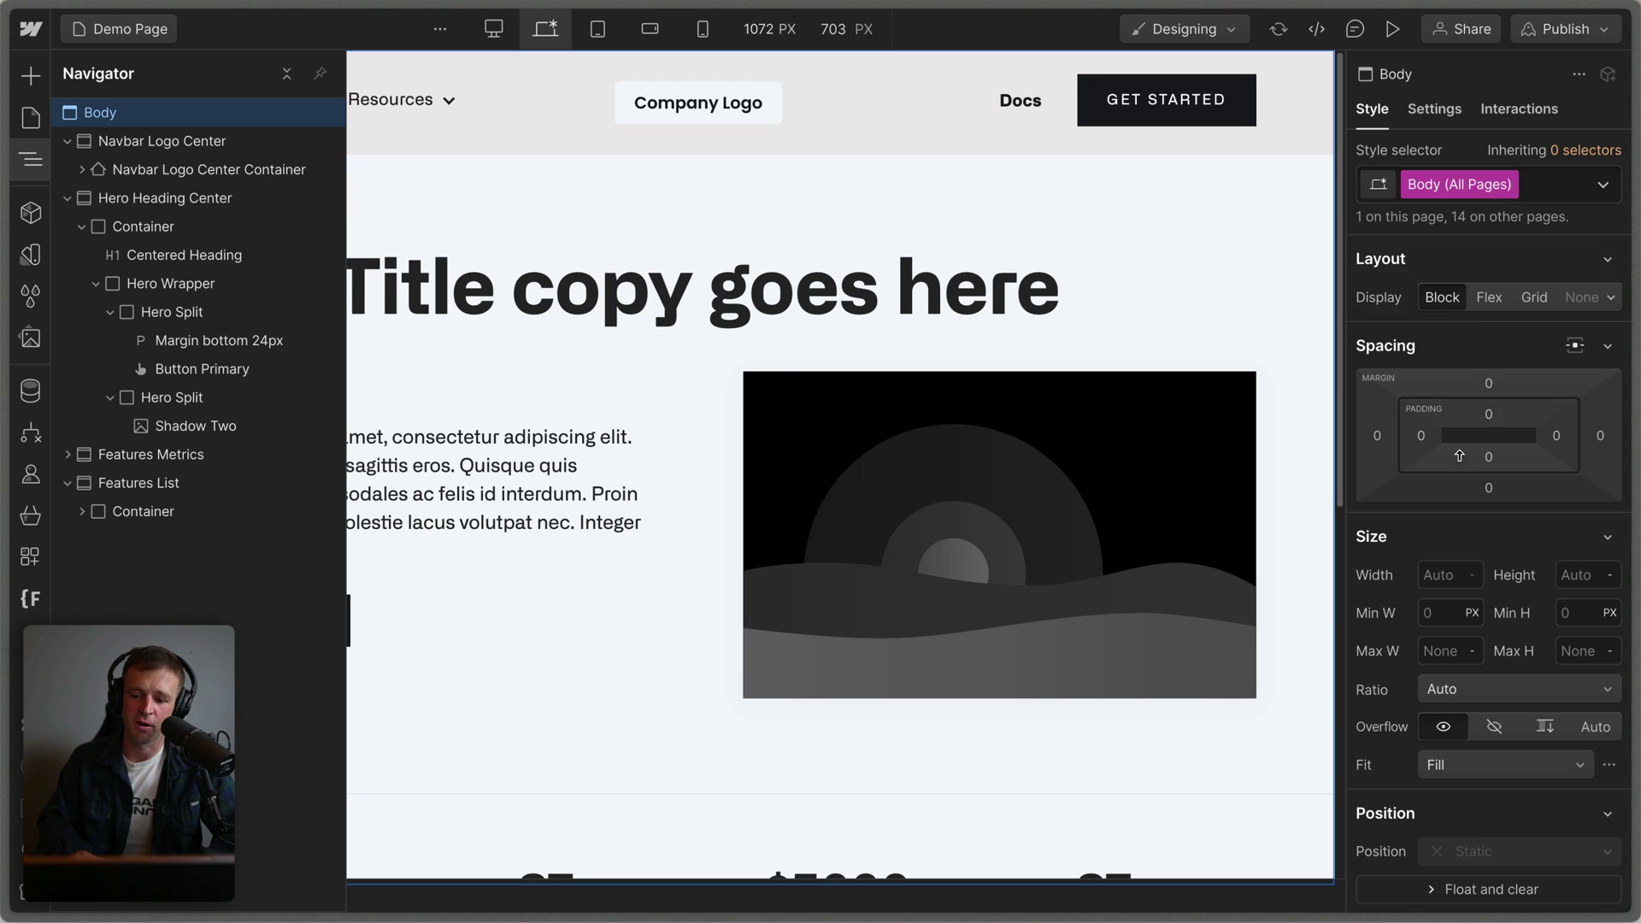
scroll(1459, 455, down, 7)
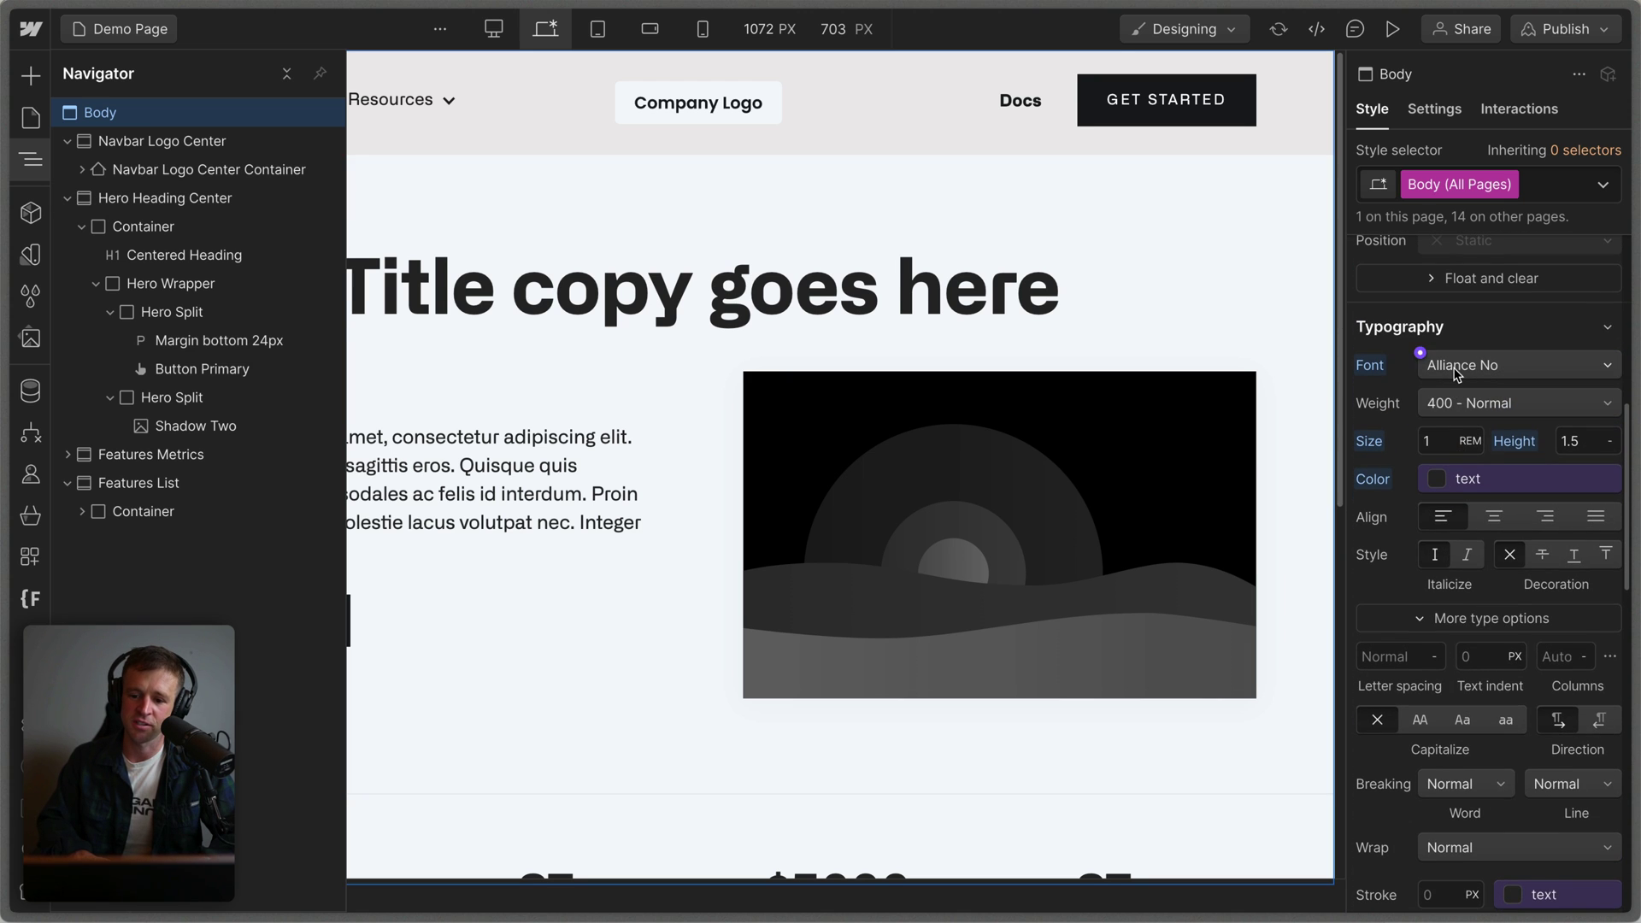
click(1460, 365)
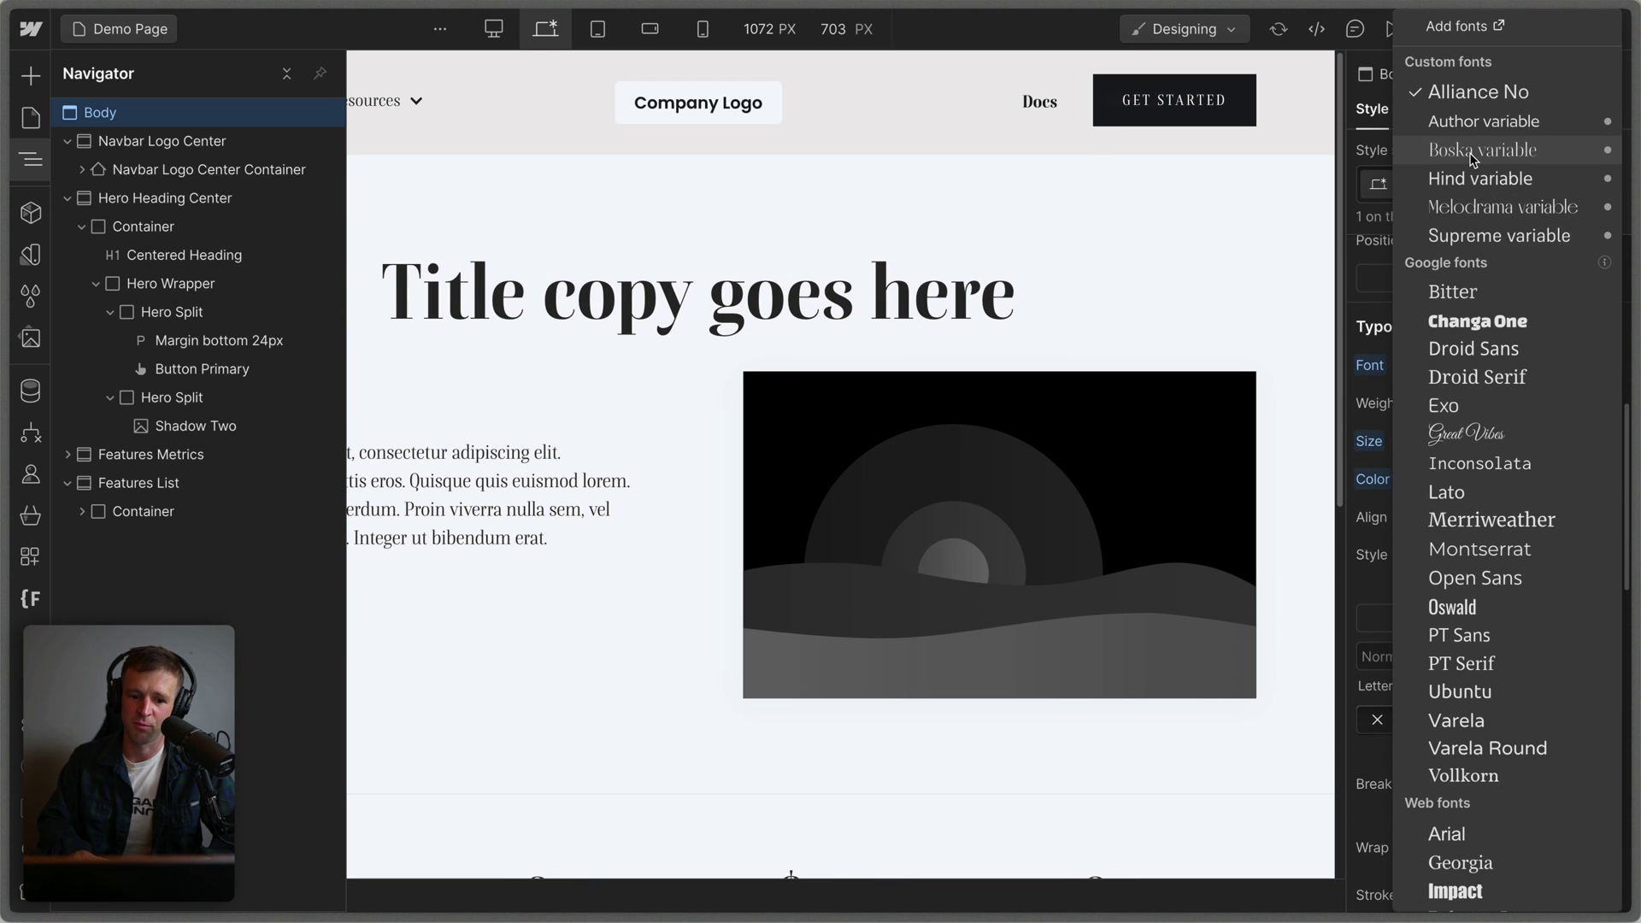
click(1460, 124)
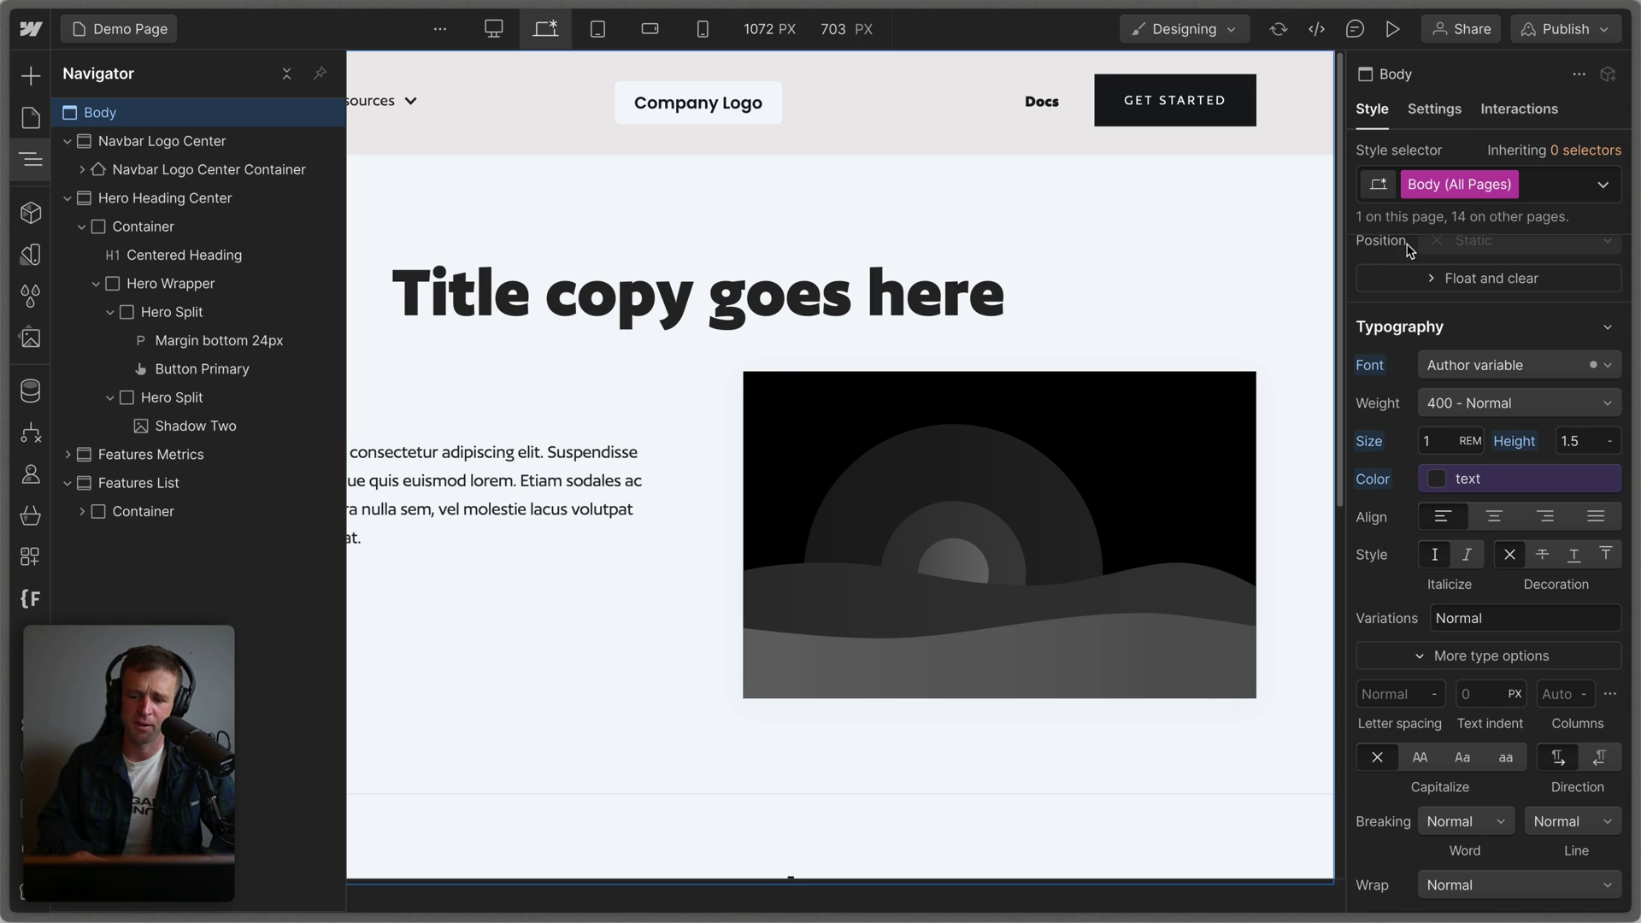
Experiment with larger body text sizes, pushing the rem value up as far as 25
key(Up)
key(Up)
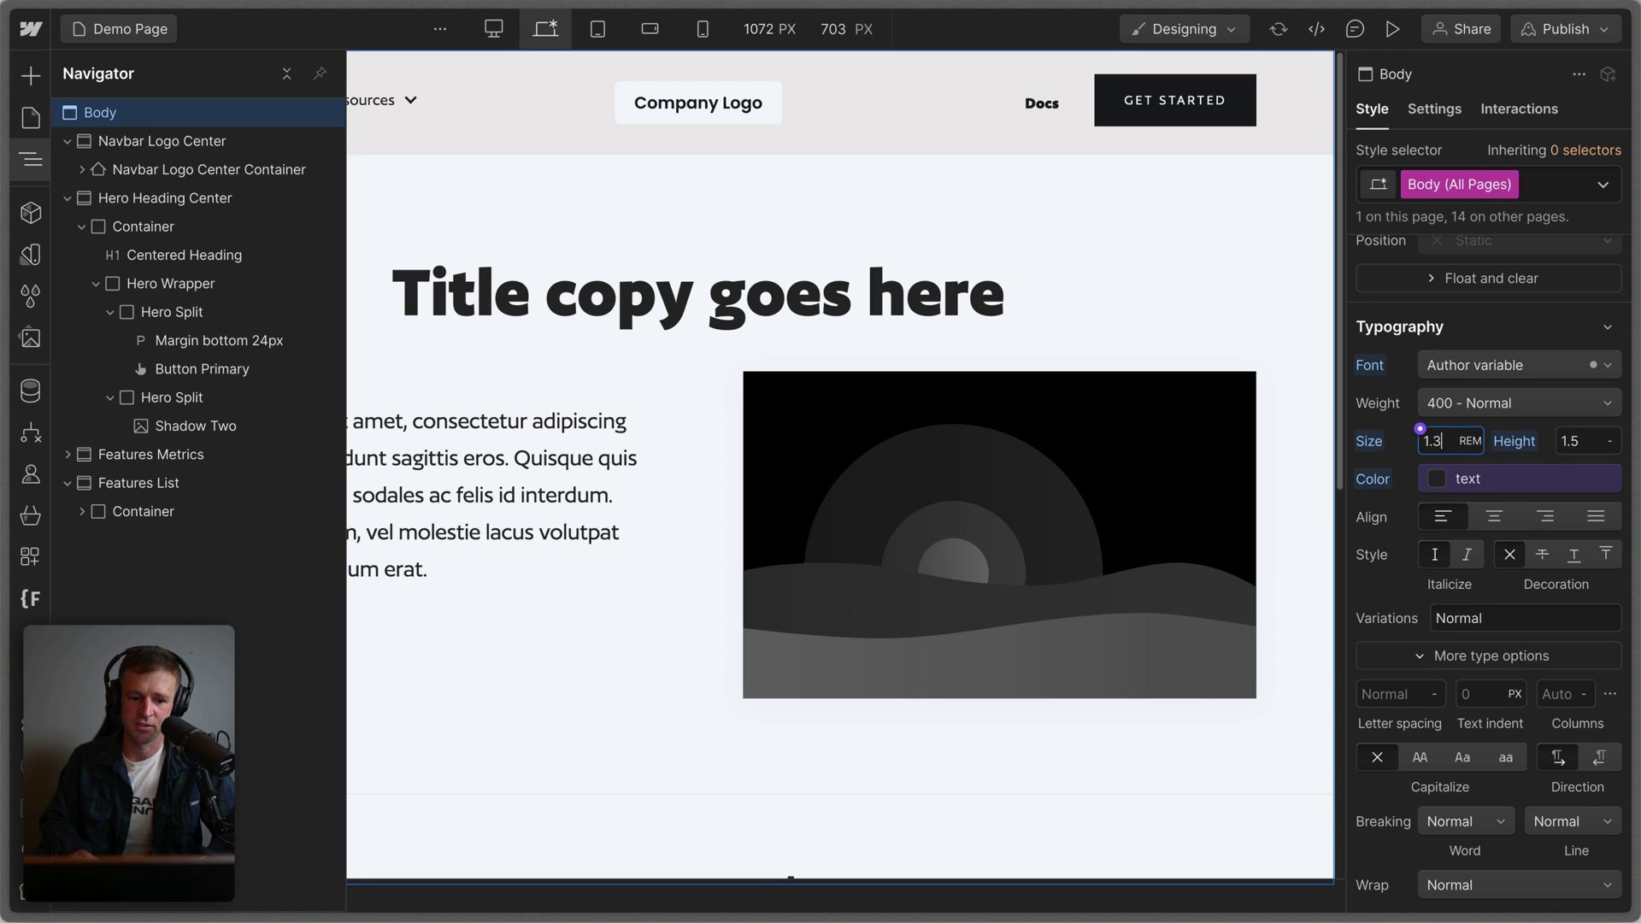
key(Down)
key(Down)
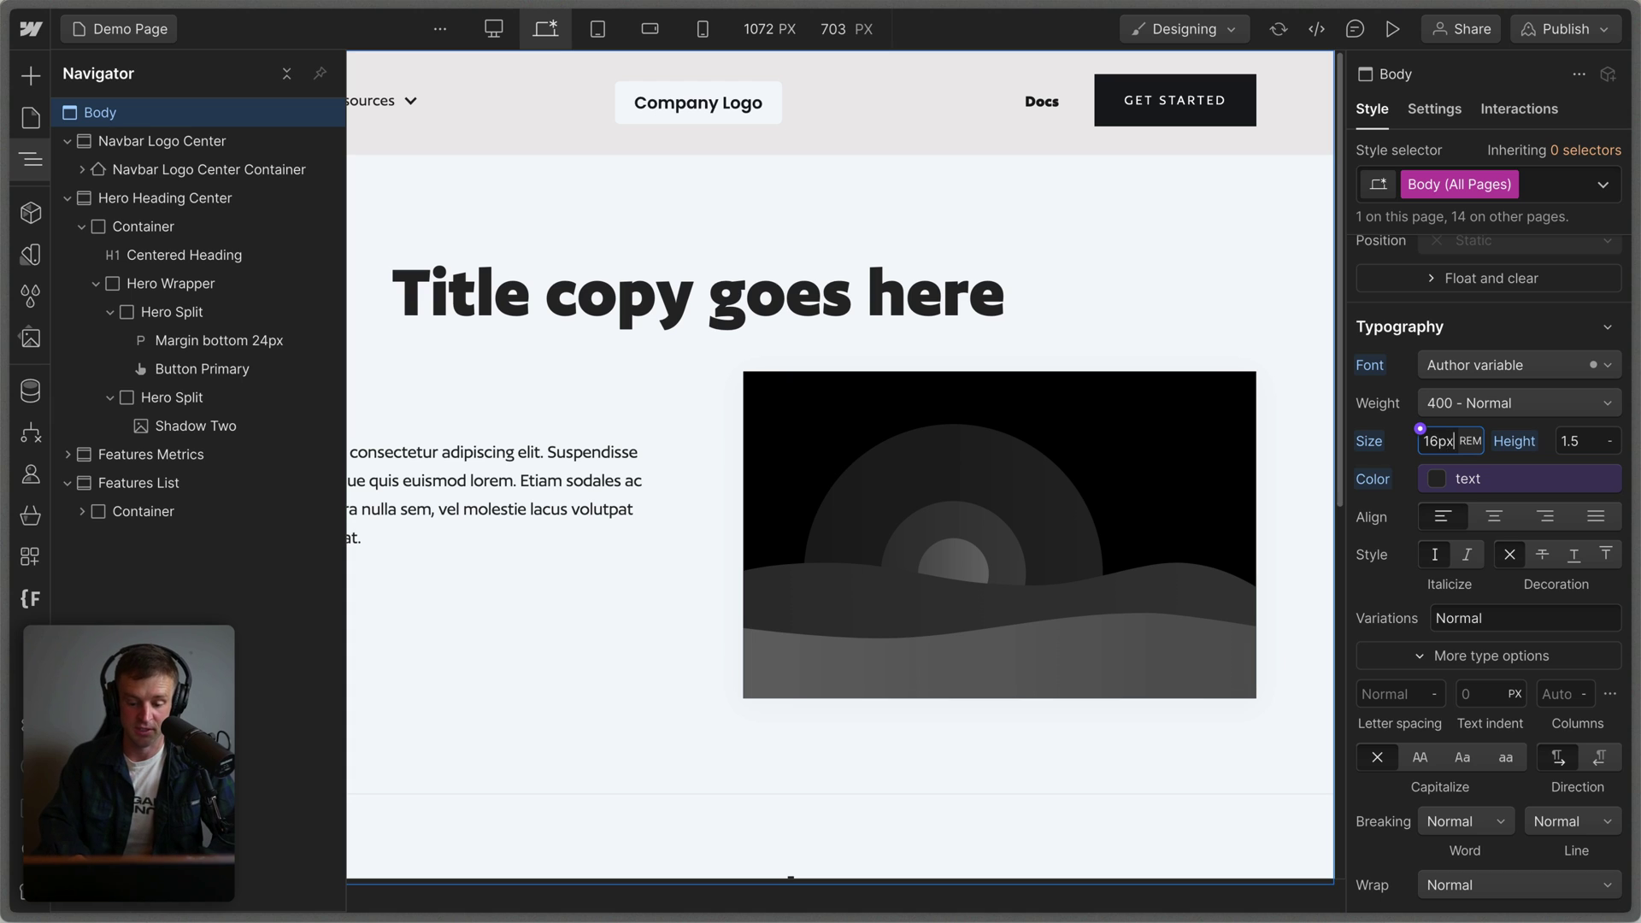
text(6rem)
key(Return)
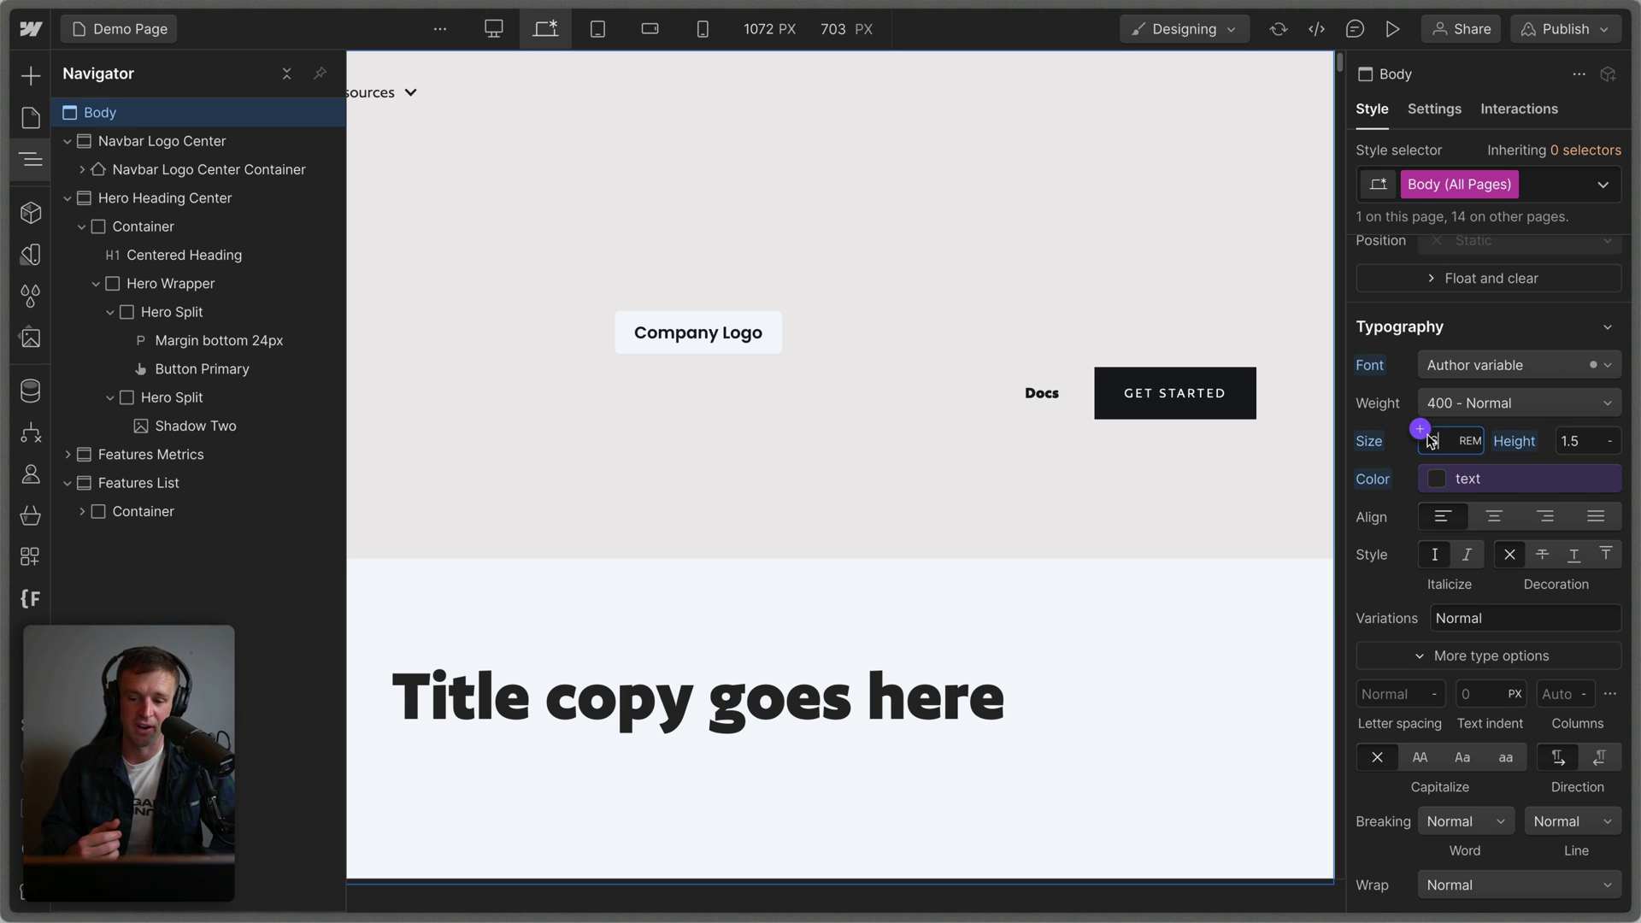
scroll(1505, 465, up, 7)
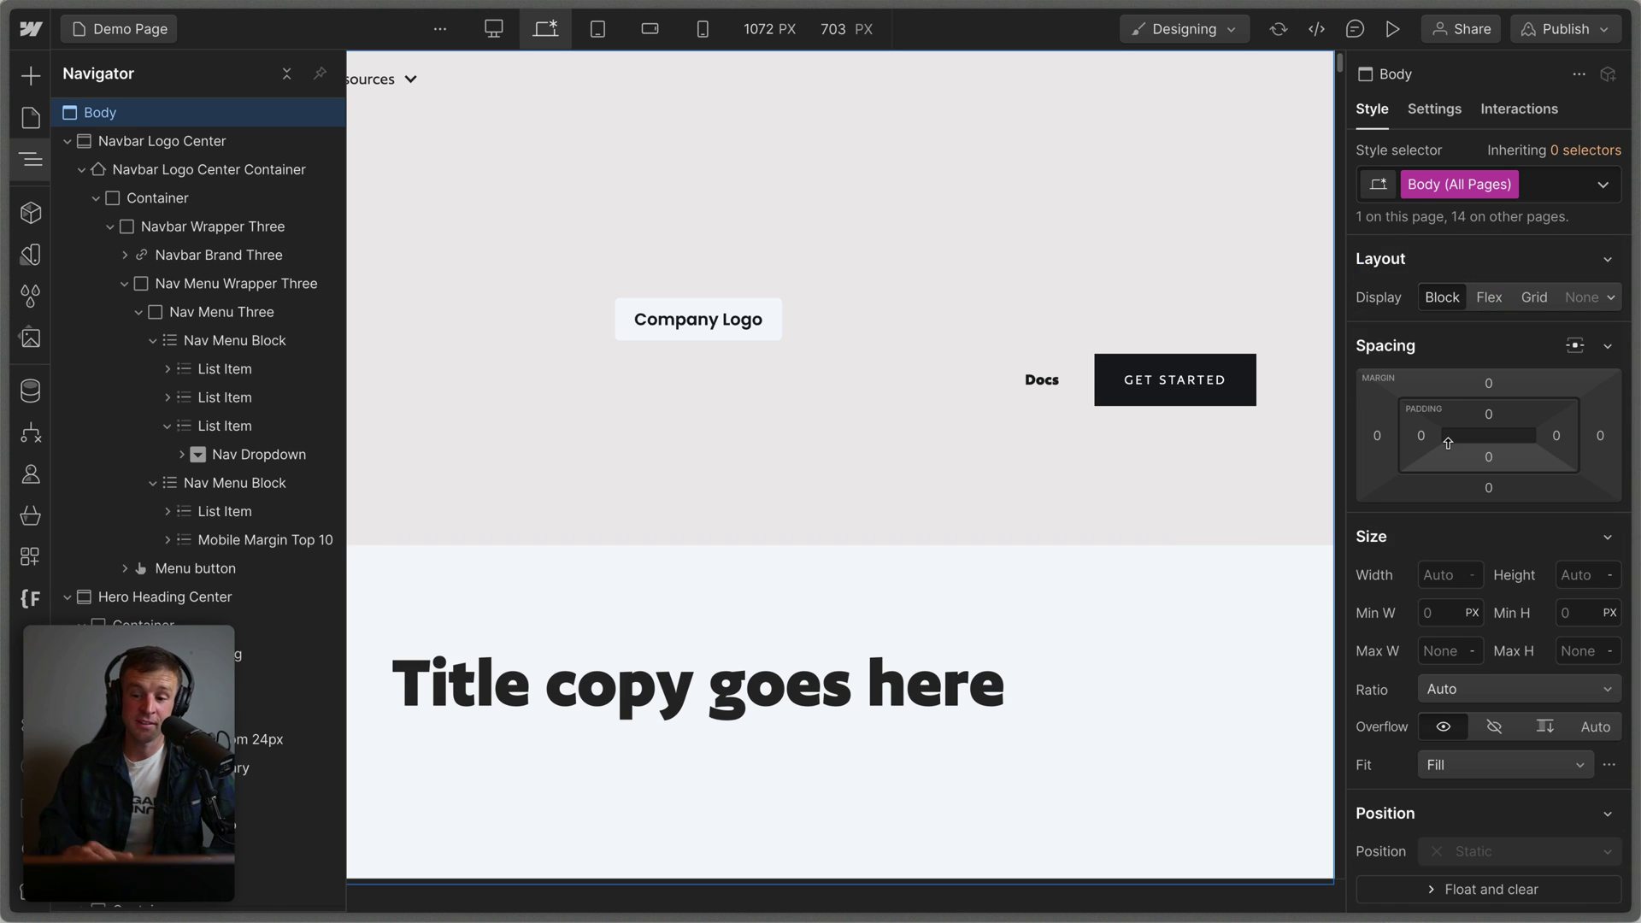
scroll(1448, 443, down, 5)
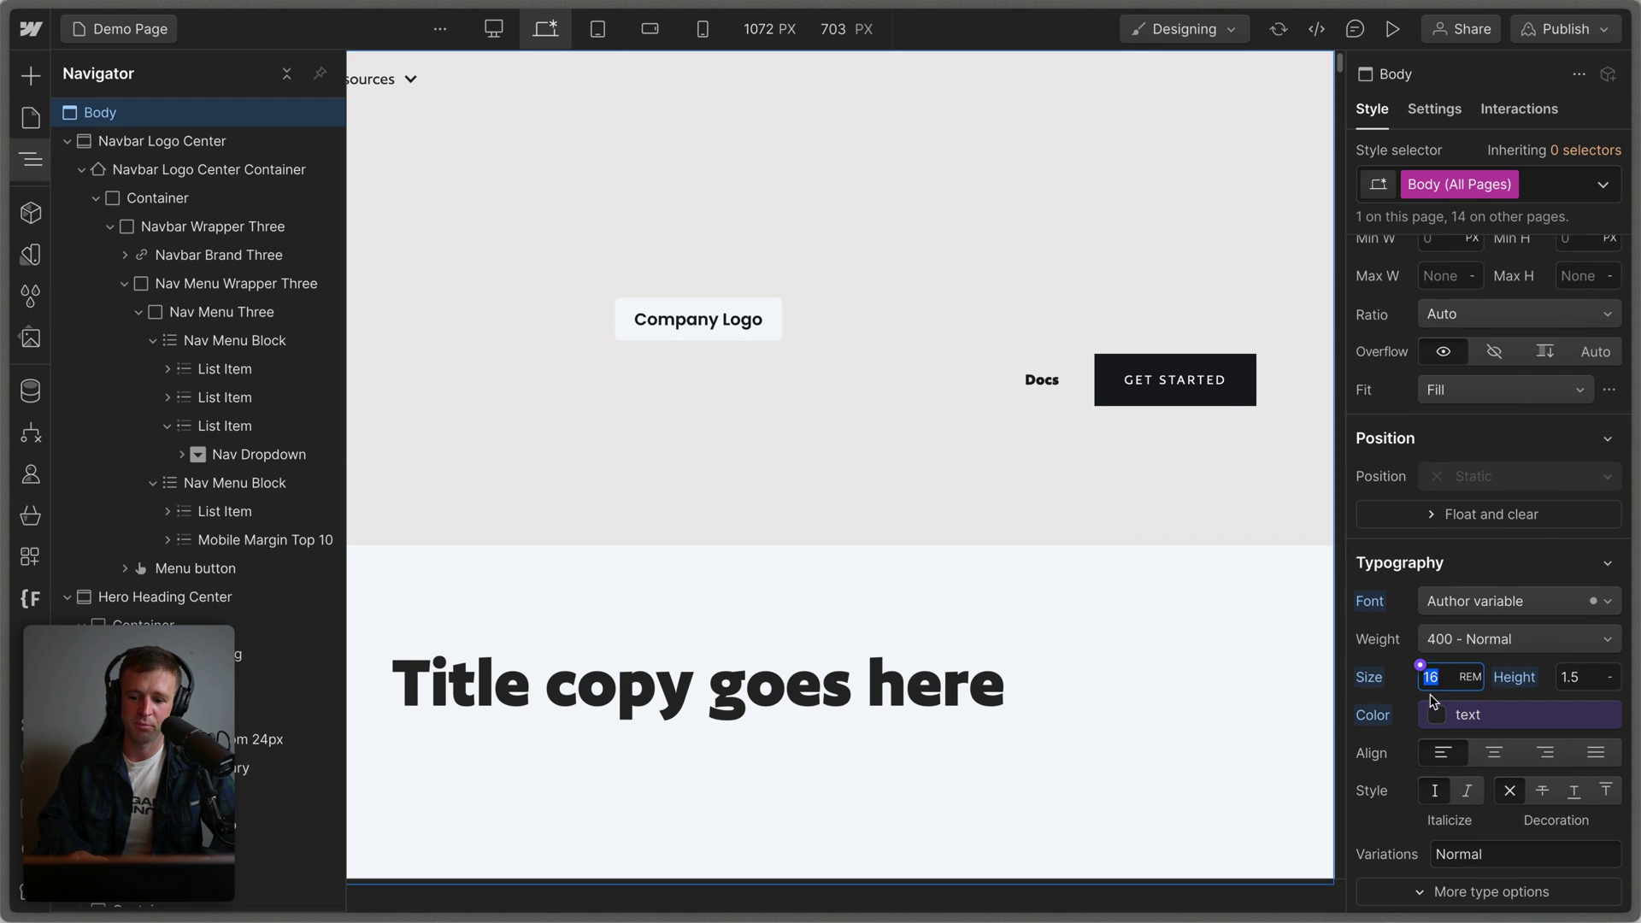
key(Up)
key(Up)
key(Up)
key(Up)
key(Up)
key(Up)
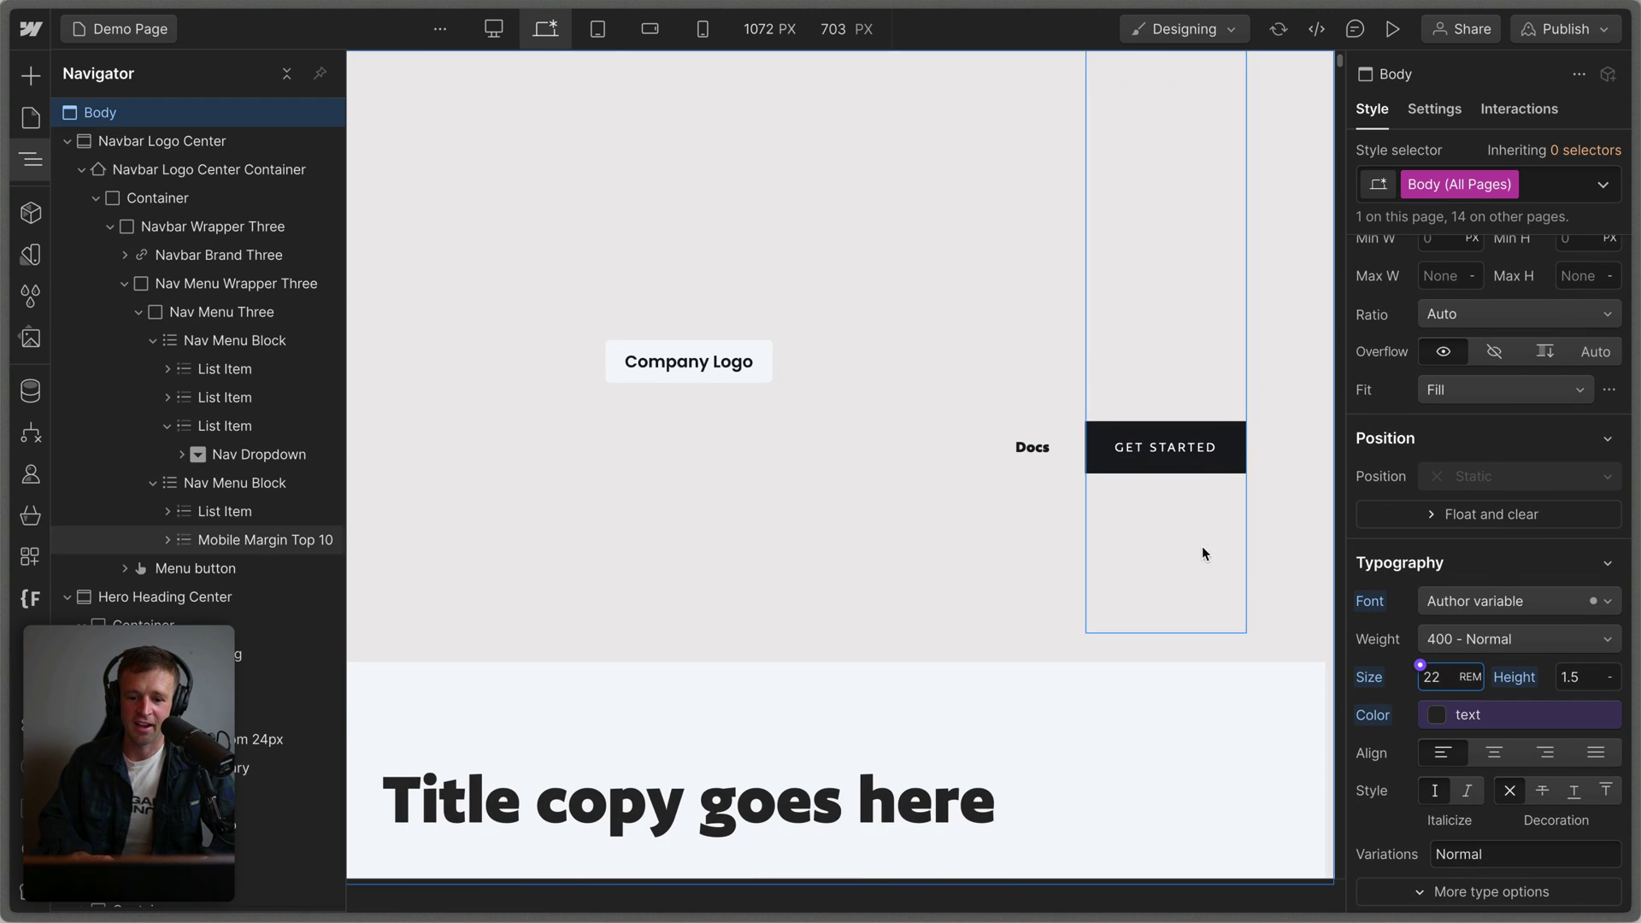
key(Up)
key(Up)
scroll(1272, 595, down, 10)
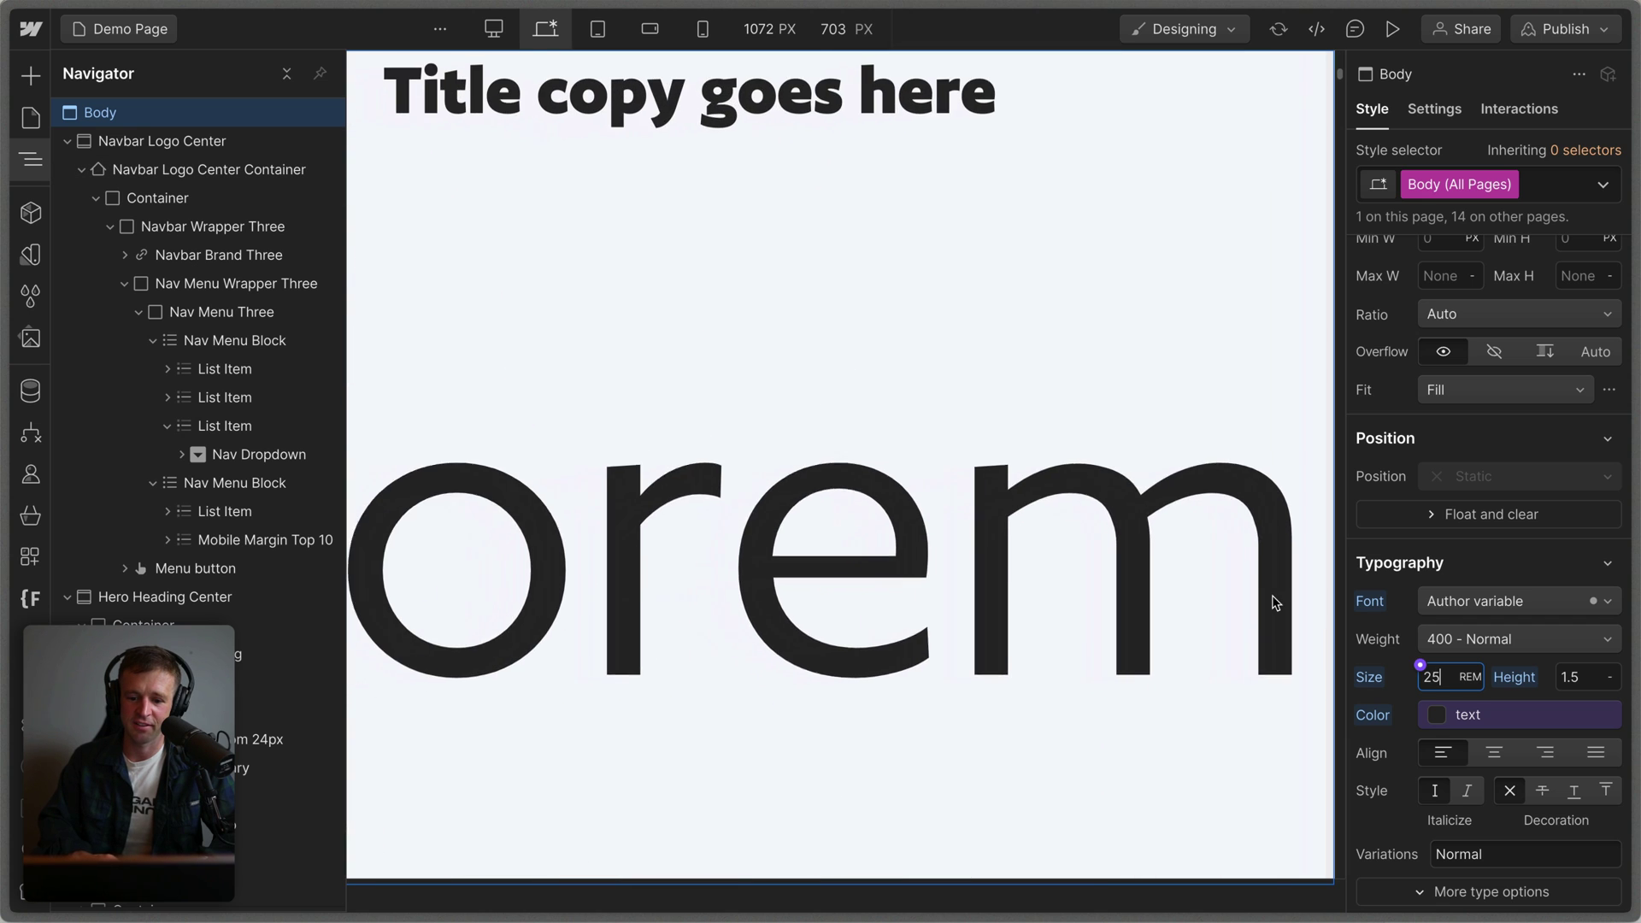
scroll(963, 331, up, 10)
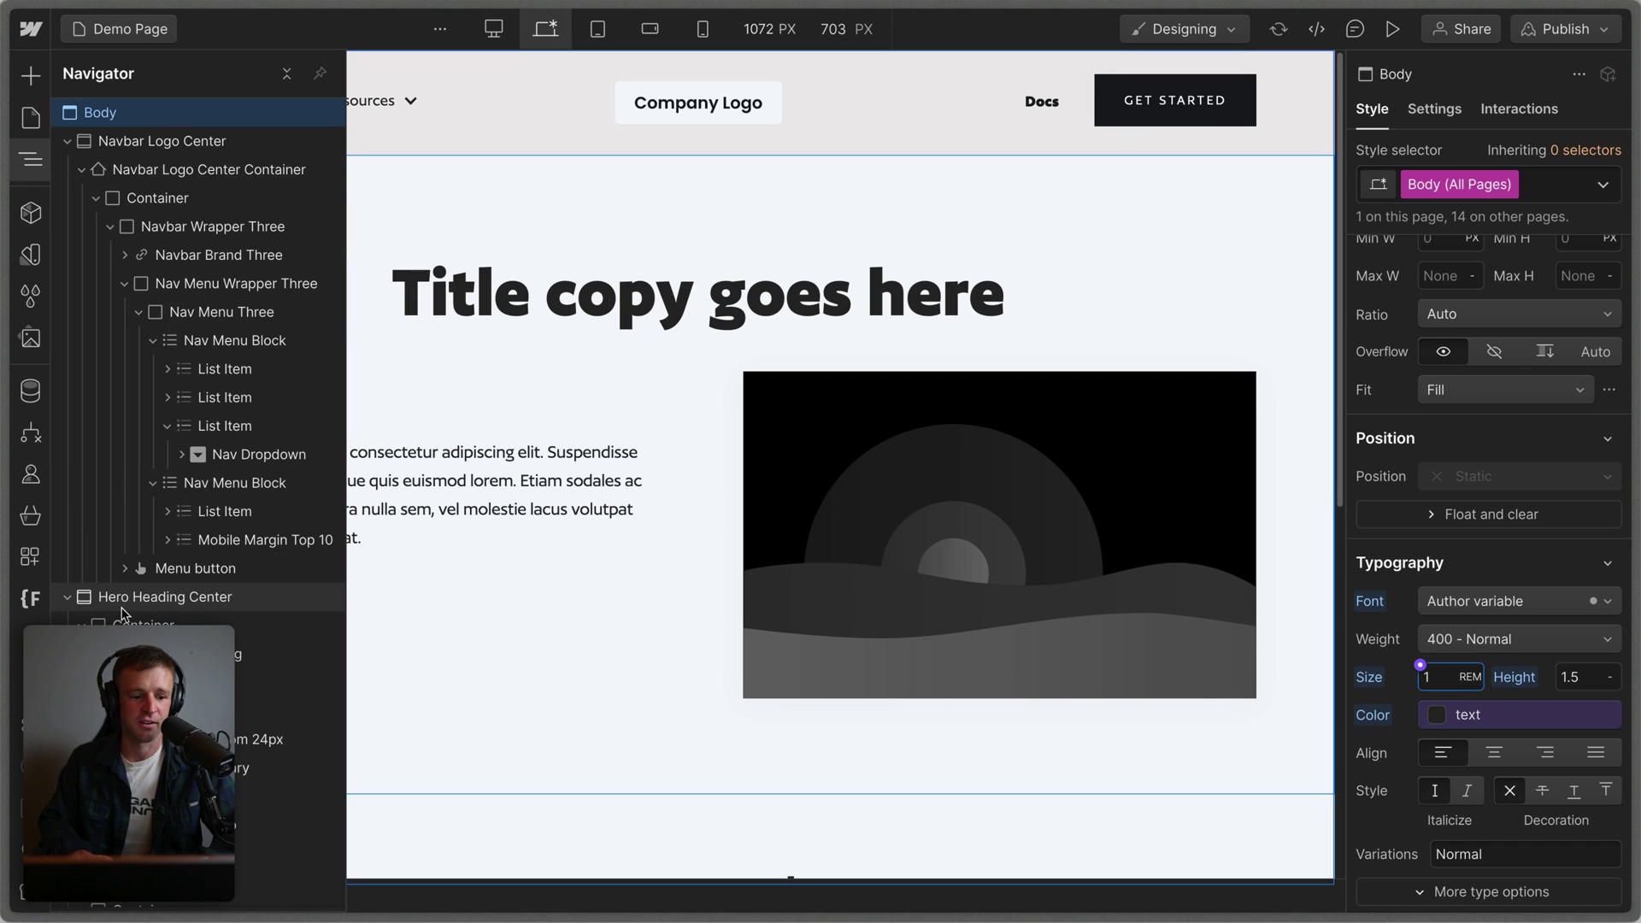
click(30, 725)
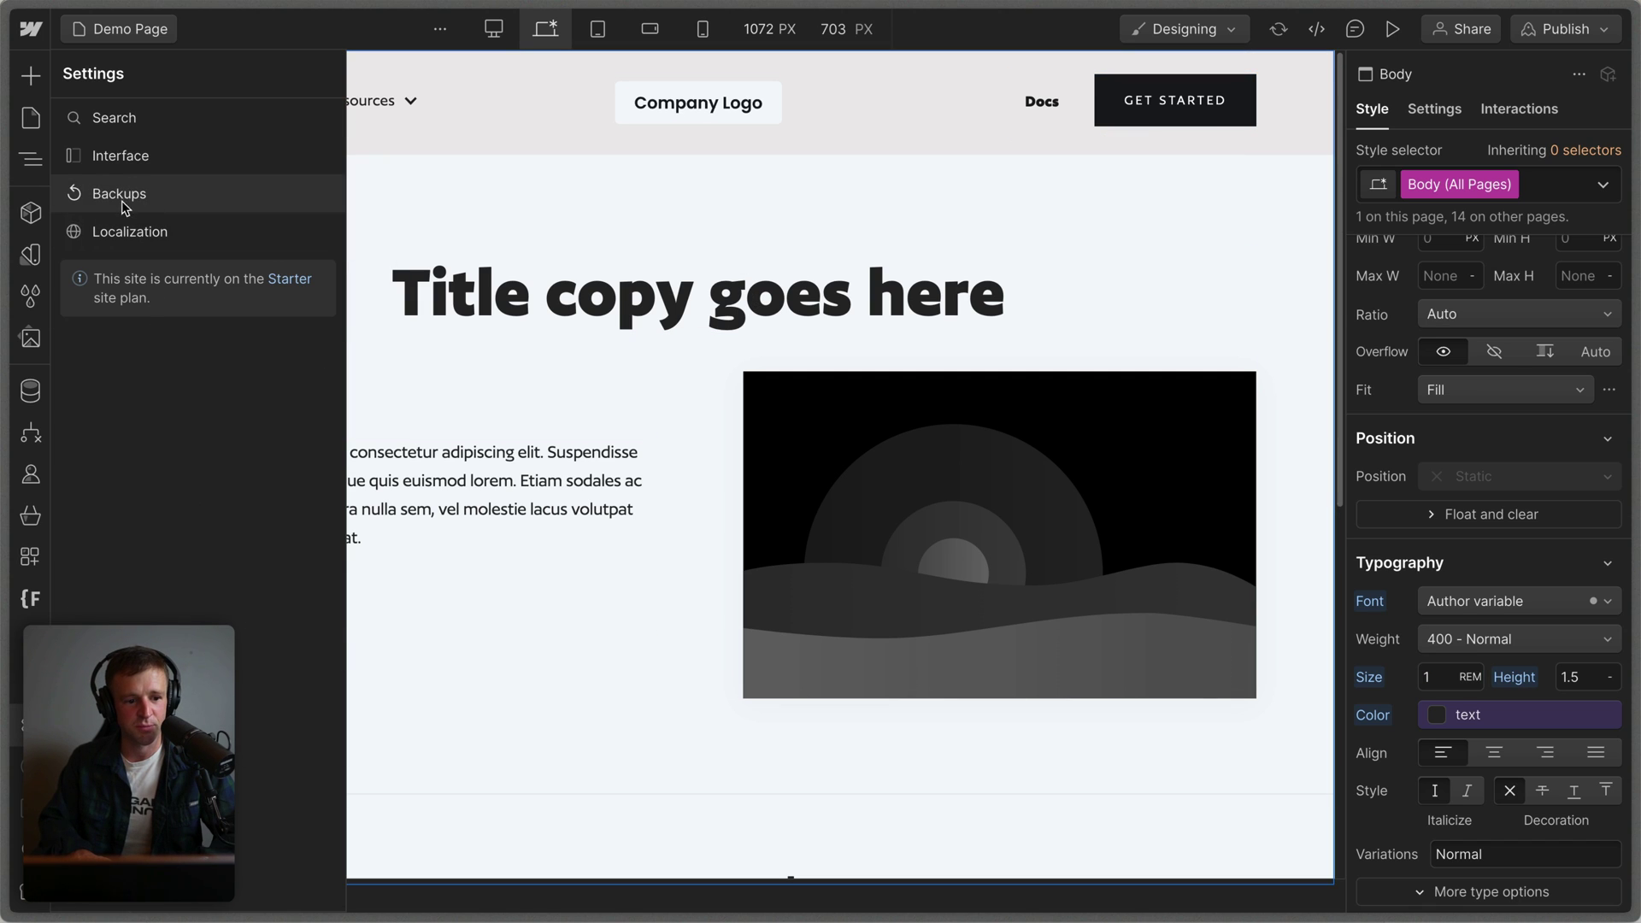
click(30, 807)
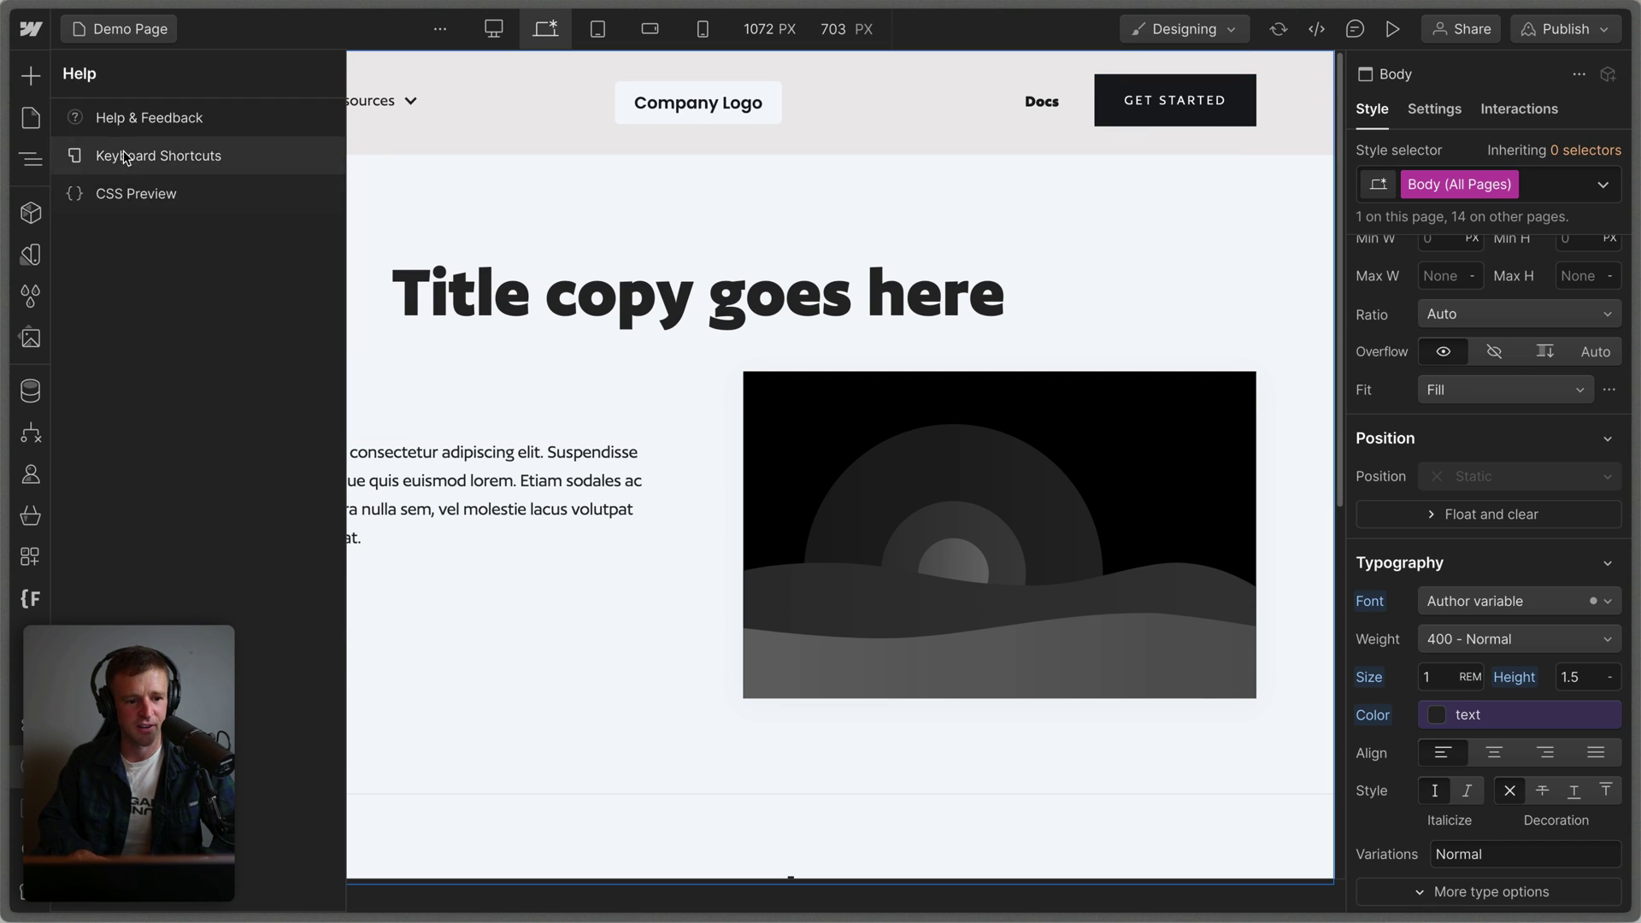
click(128, 197)
drag(156, 101, 580, 128)
click(30, 159)
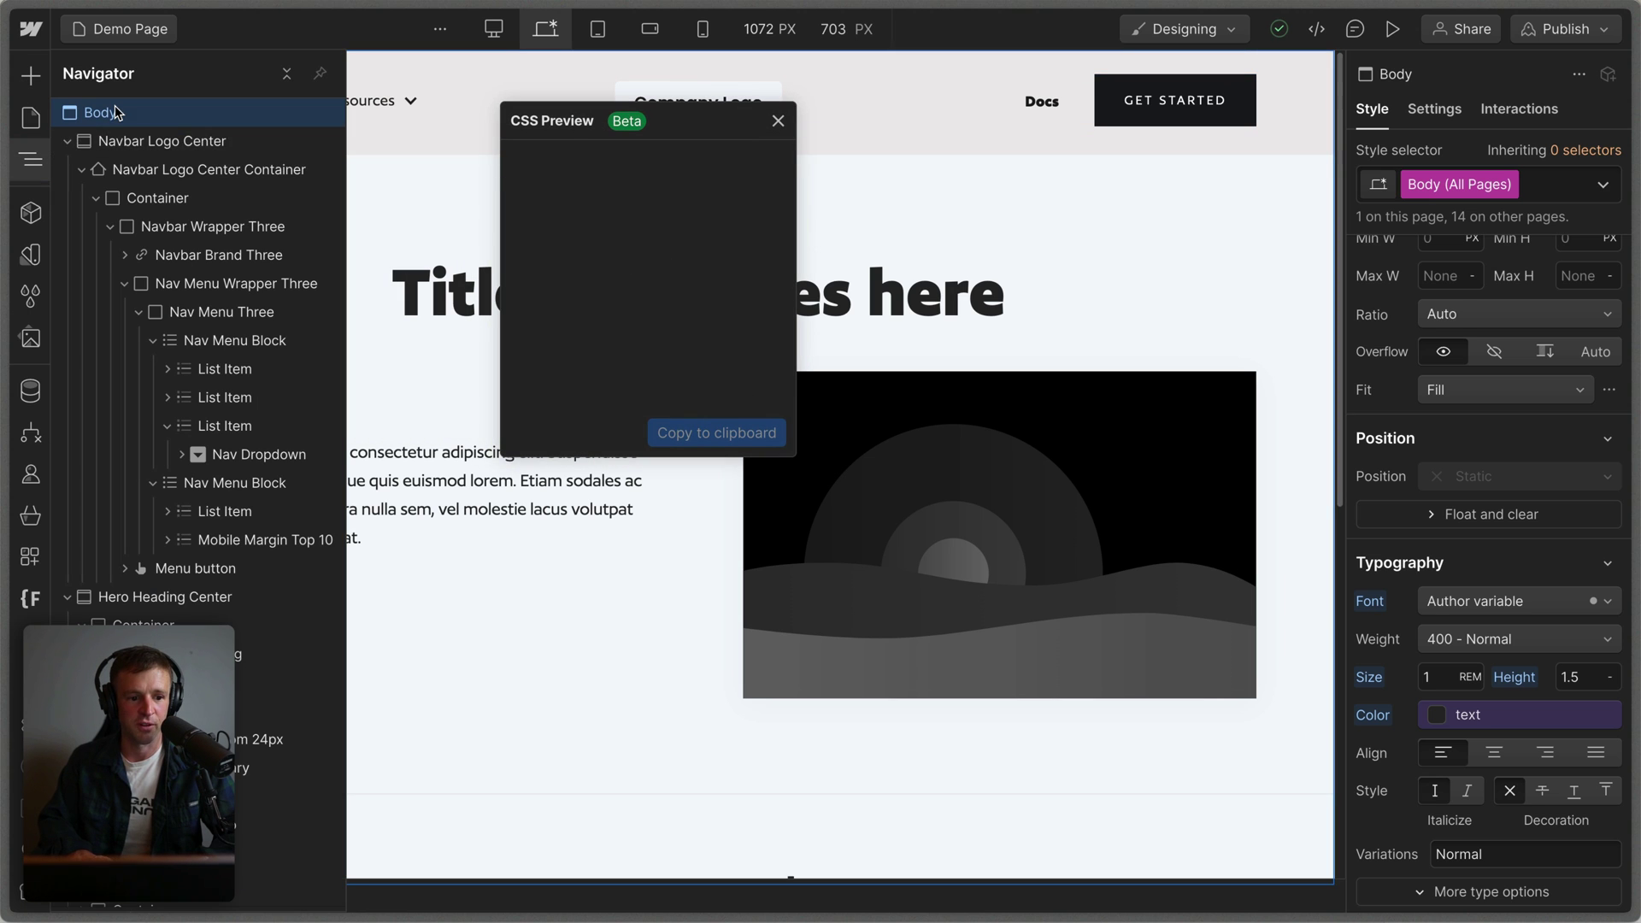
click(197, 141)
click(248, 169)
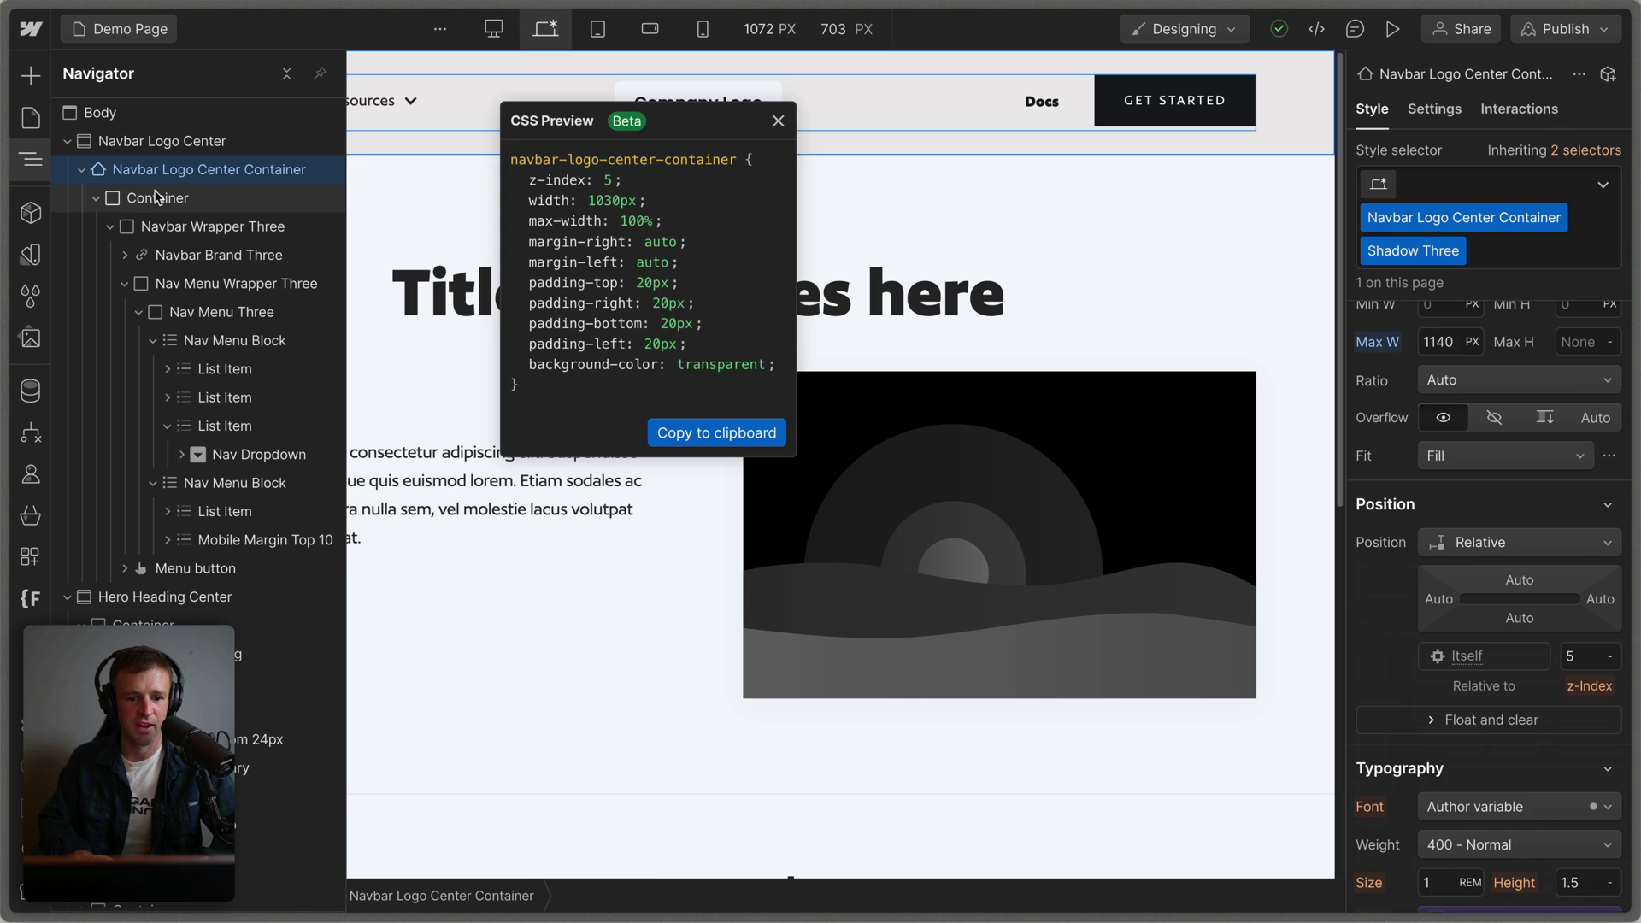
click(248, 198)
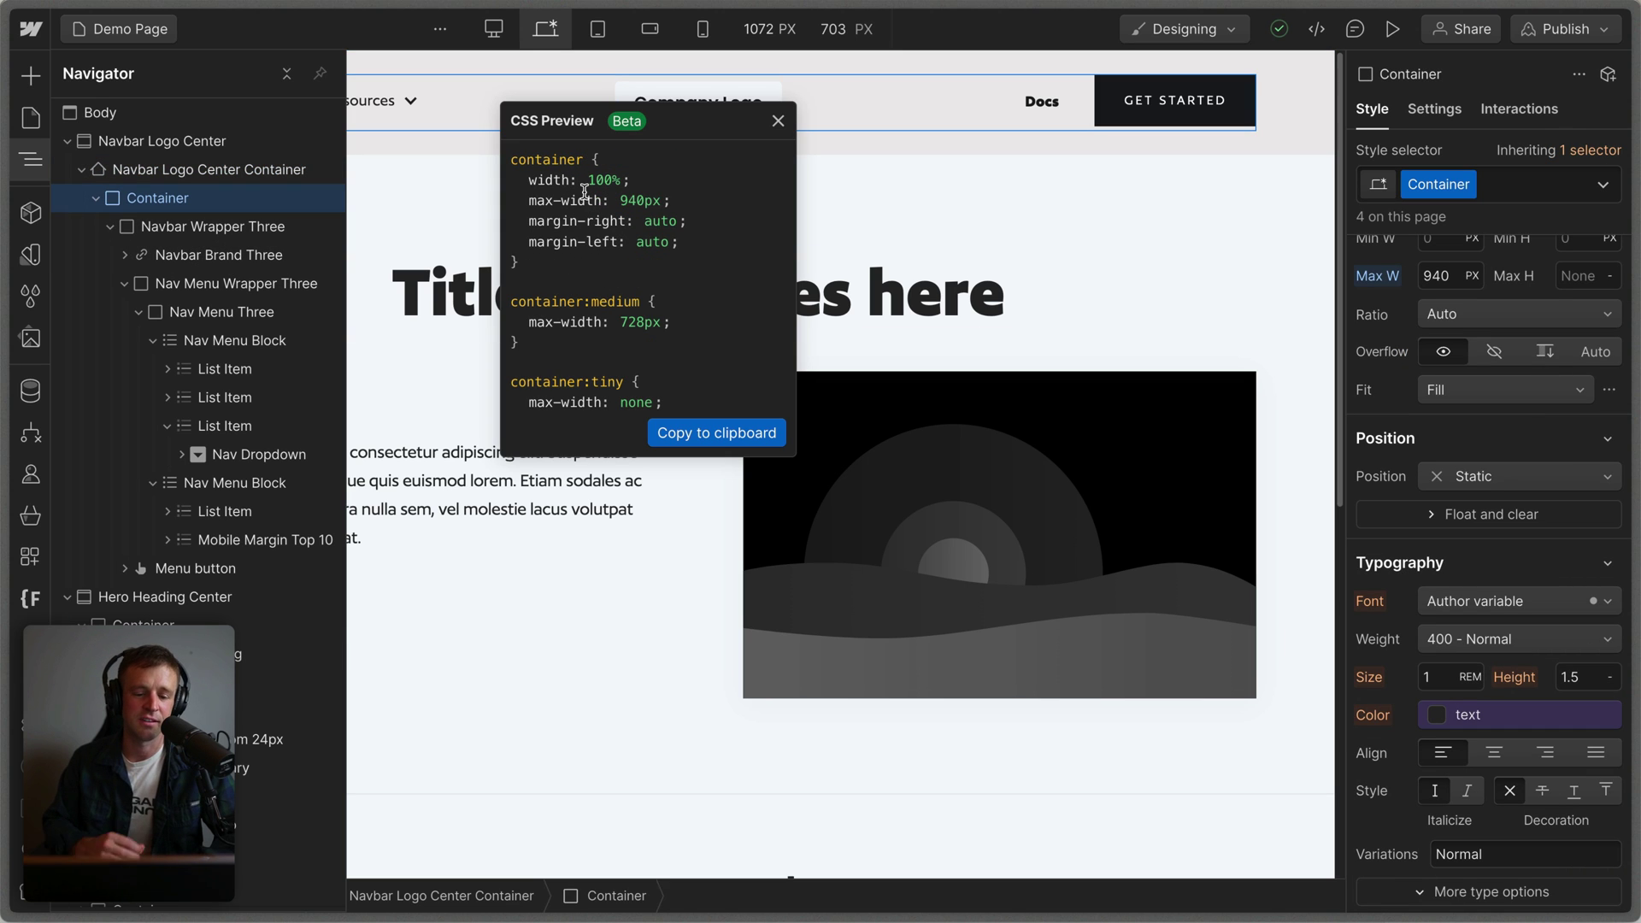
Replace the Shadow Two hero image with the astronaut picture from Assets
click(778, 121)
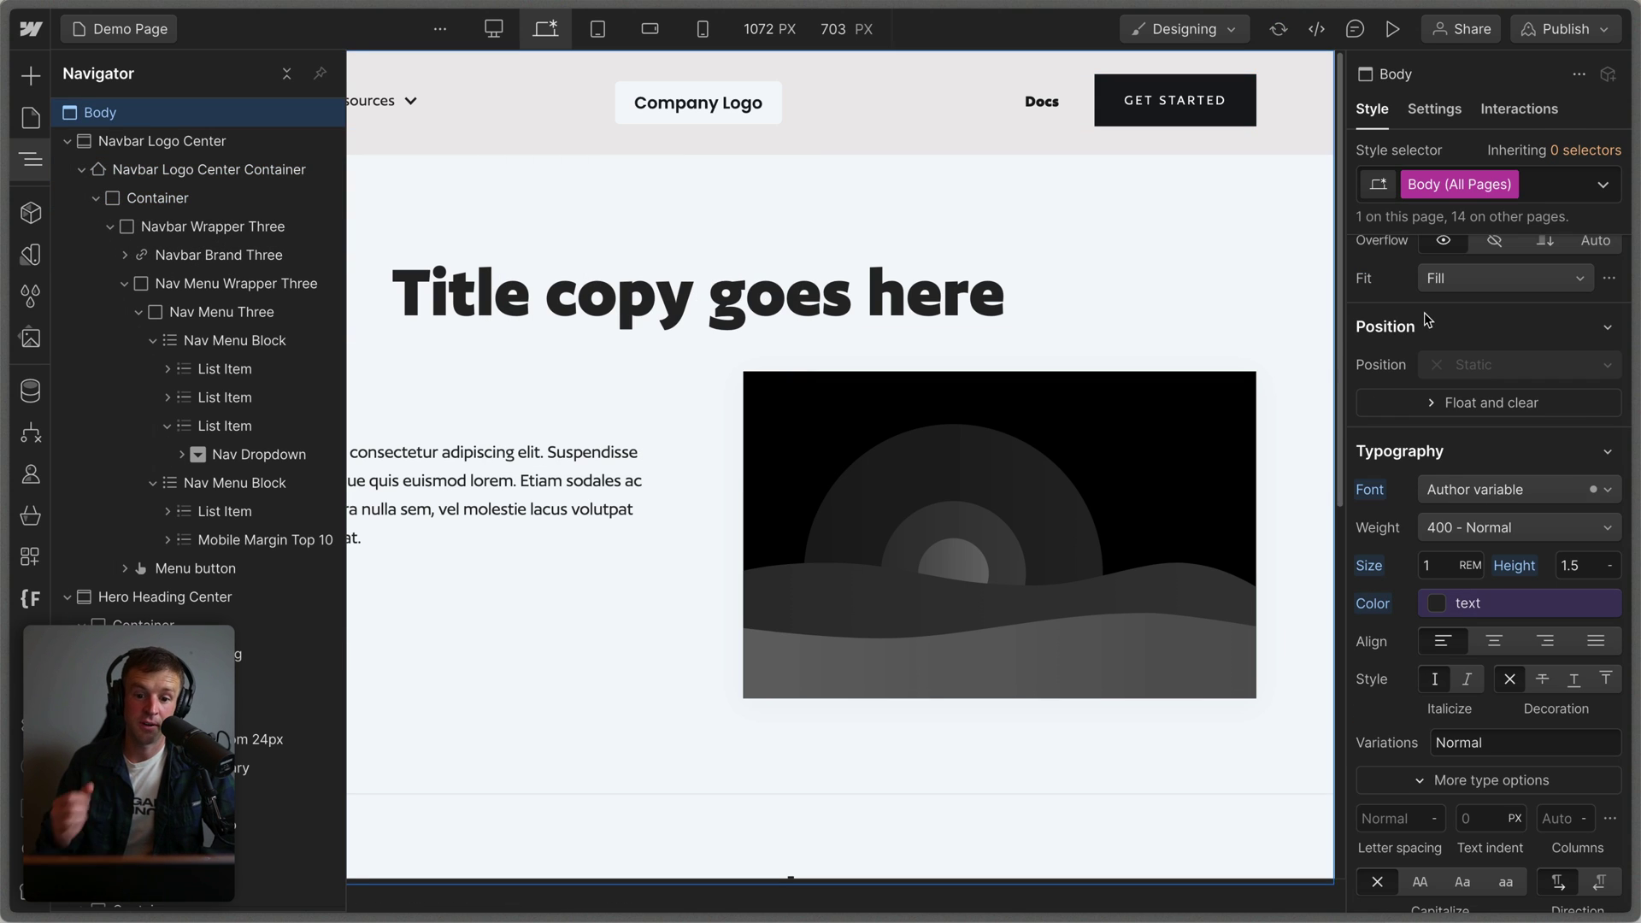
click(866, 498)
click(866, 360)
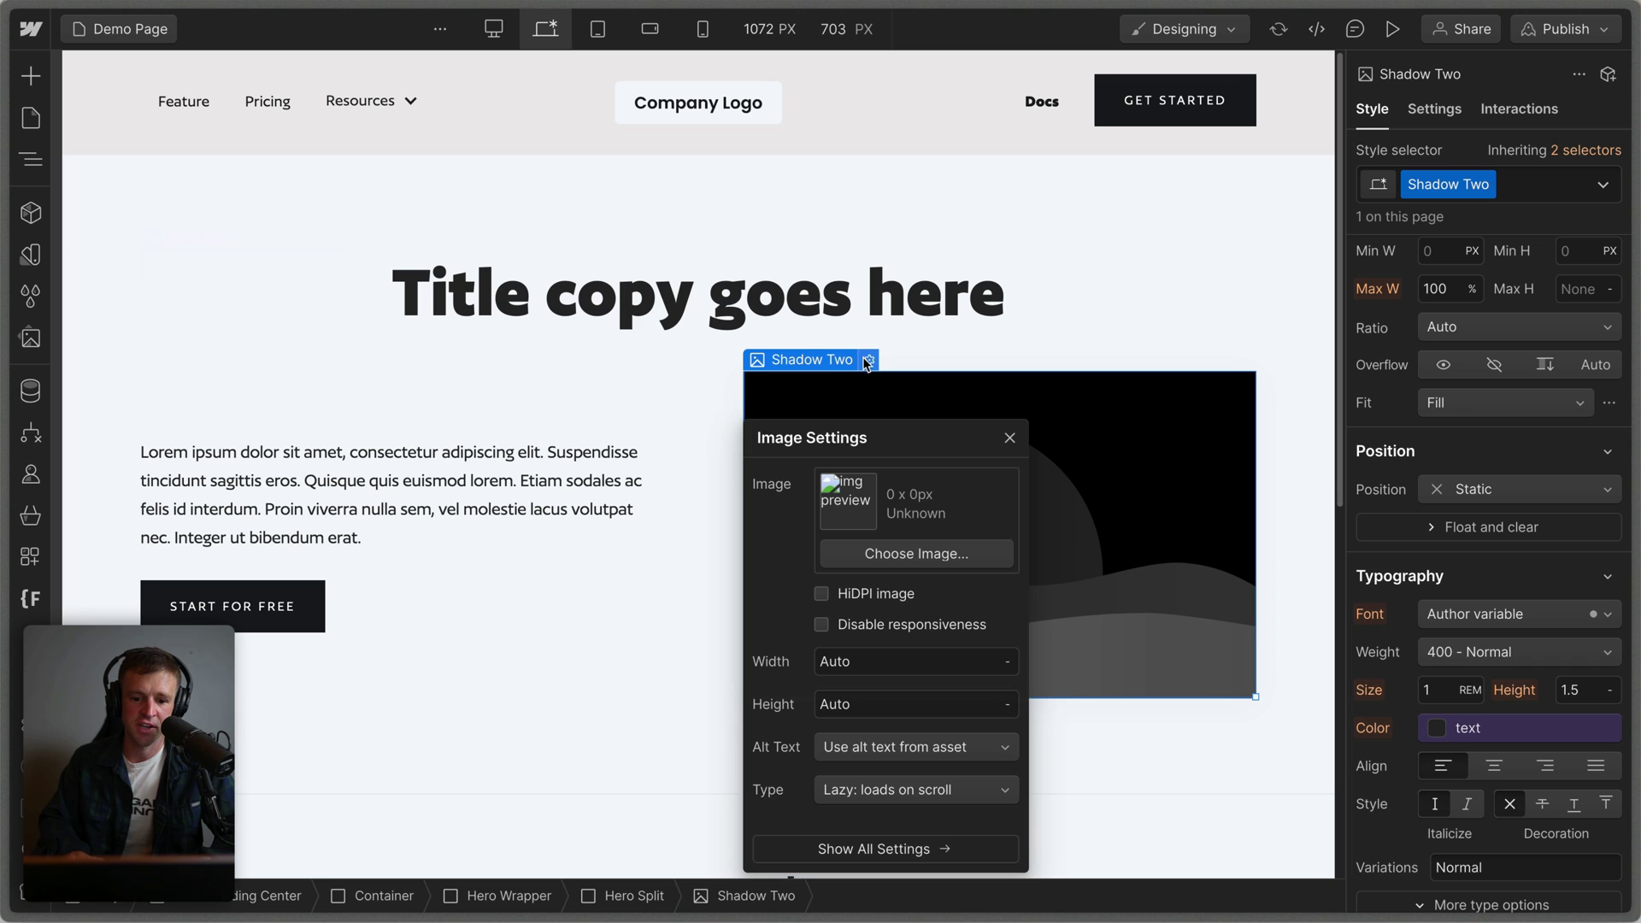
click(894, 556)
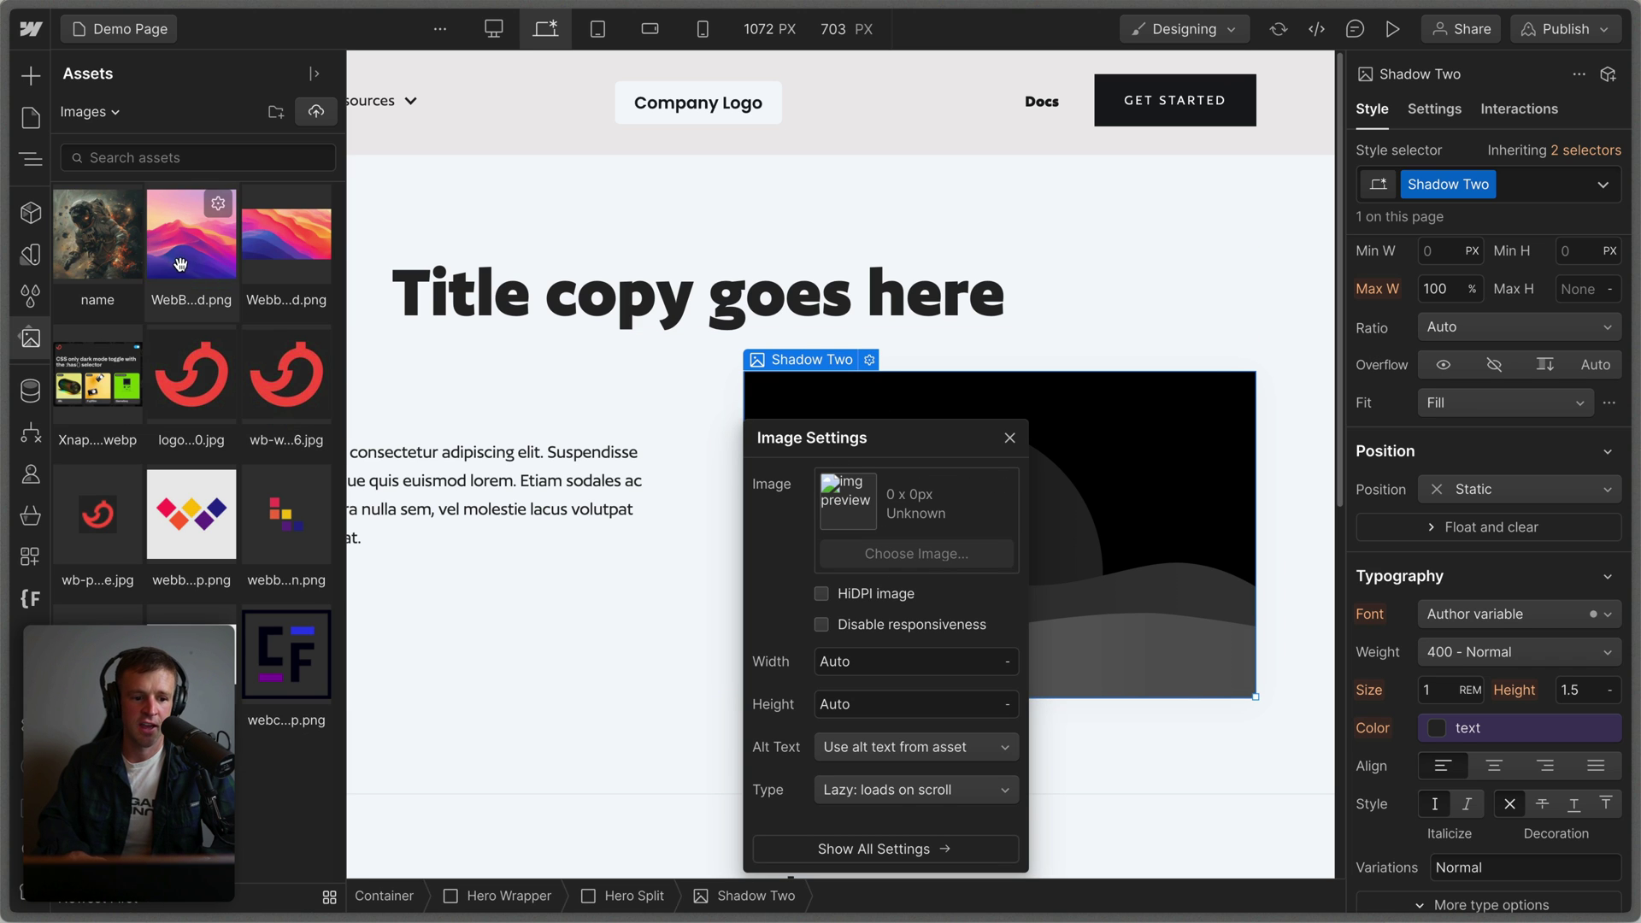
click(107, 269)
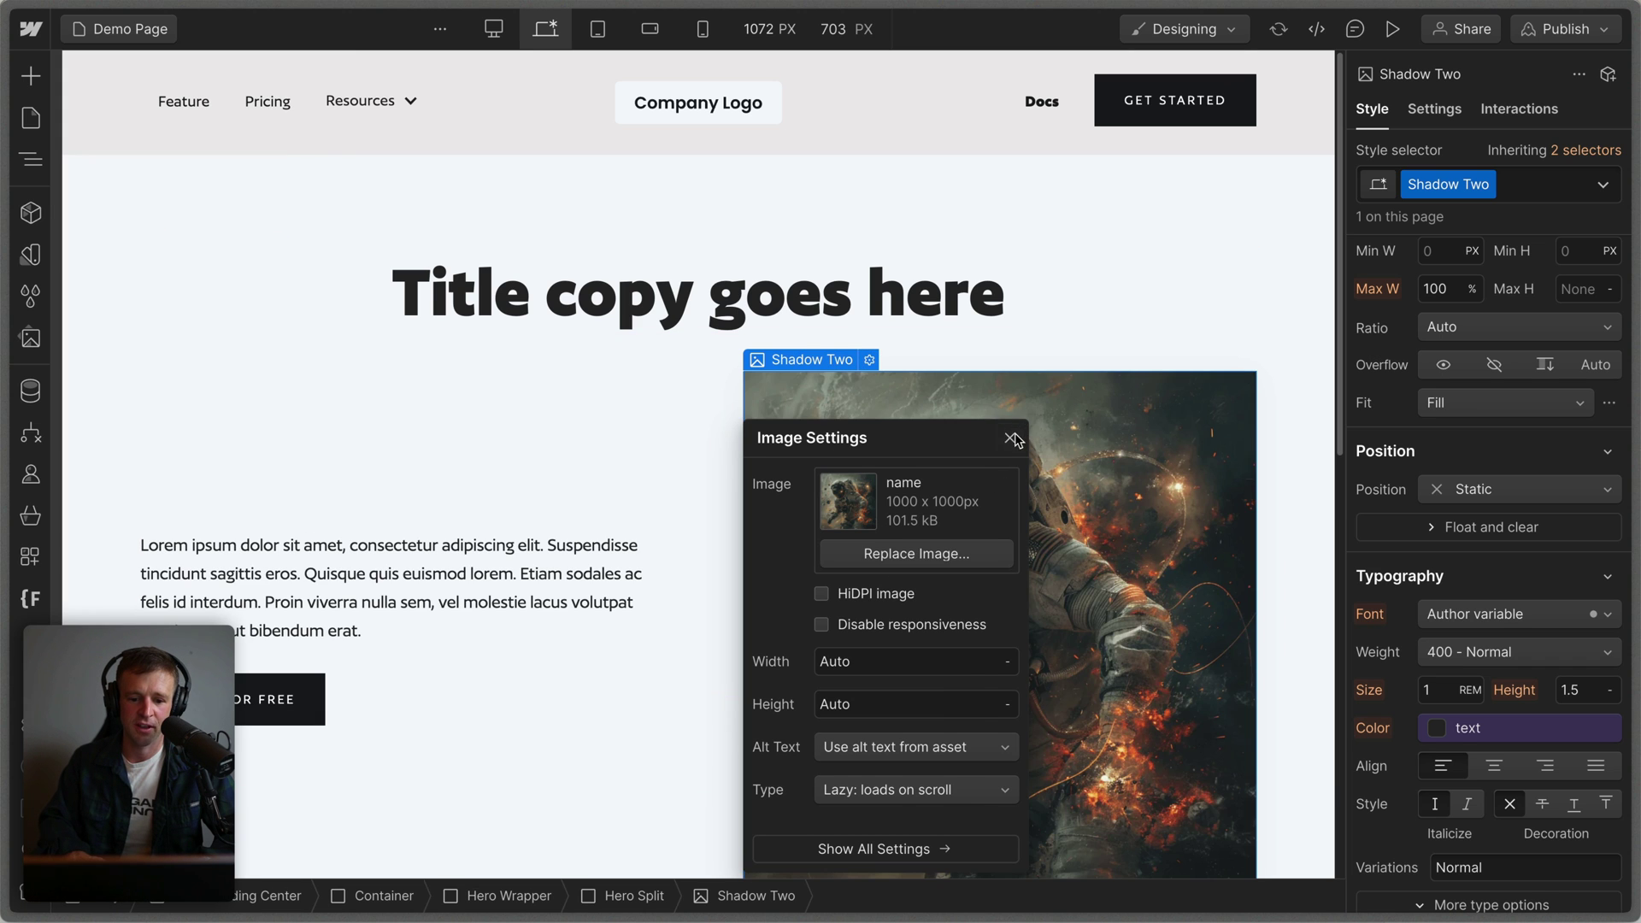
click(1009, 438)
Retype the hero paragraph to read 'This is an astronaut'
scroll(549, 293, down, 3)
double_click(425, 459)
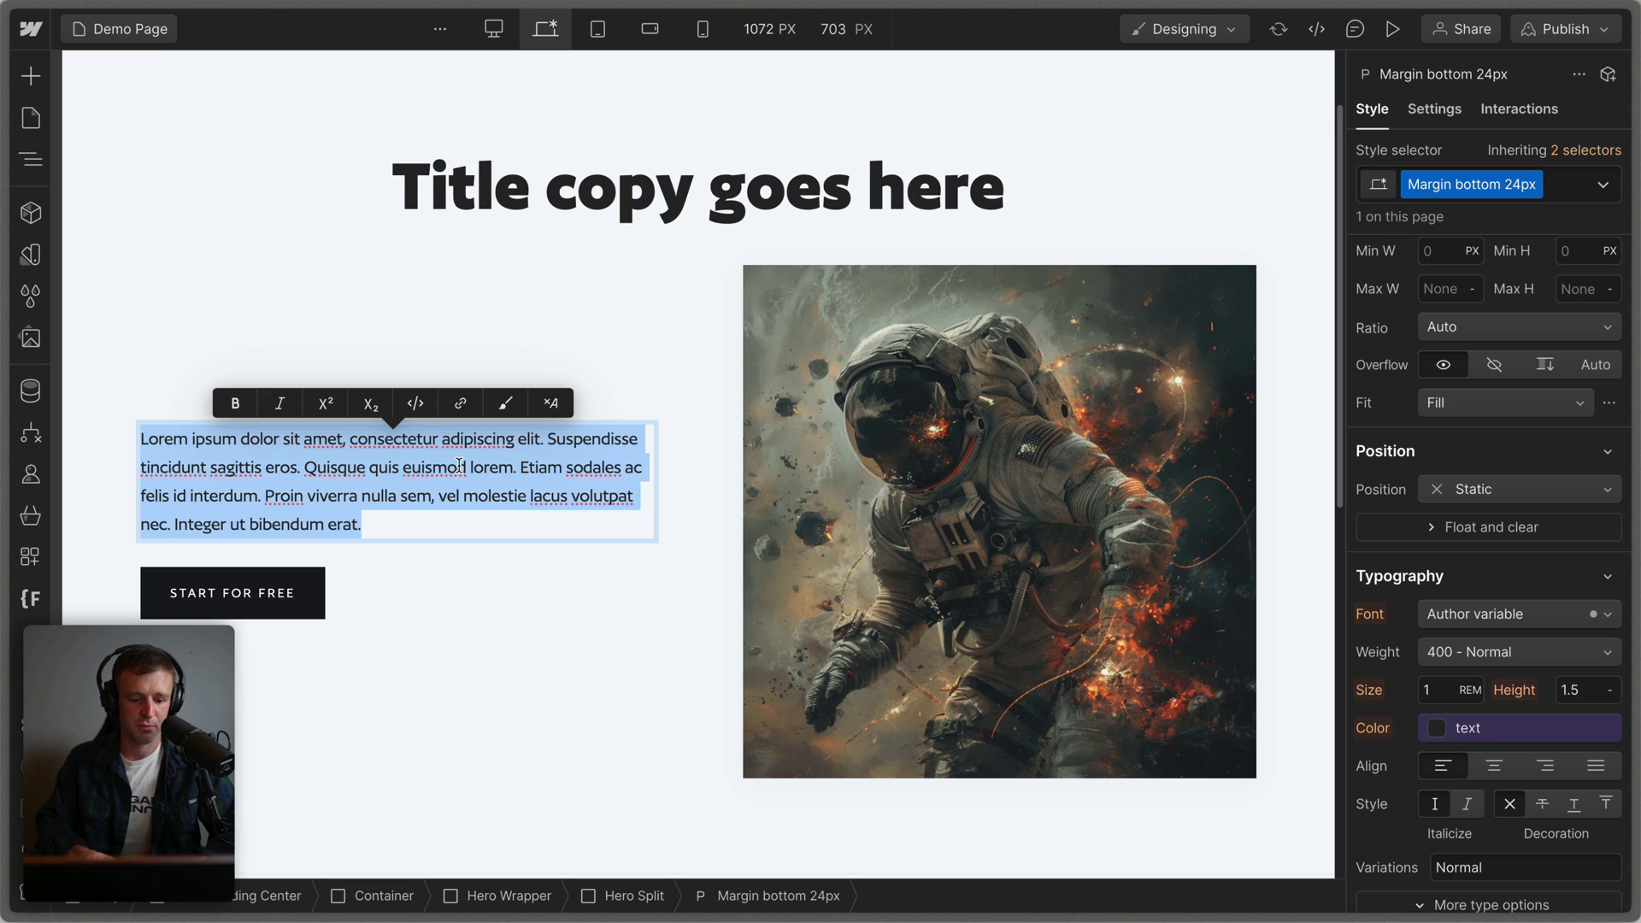
text(This is an astronaut)
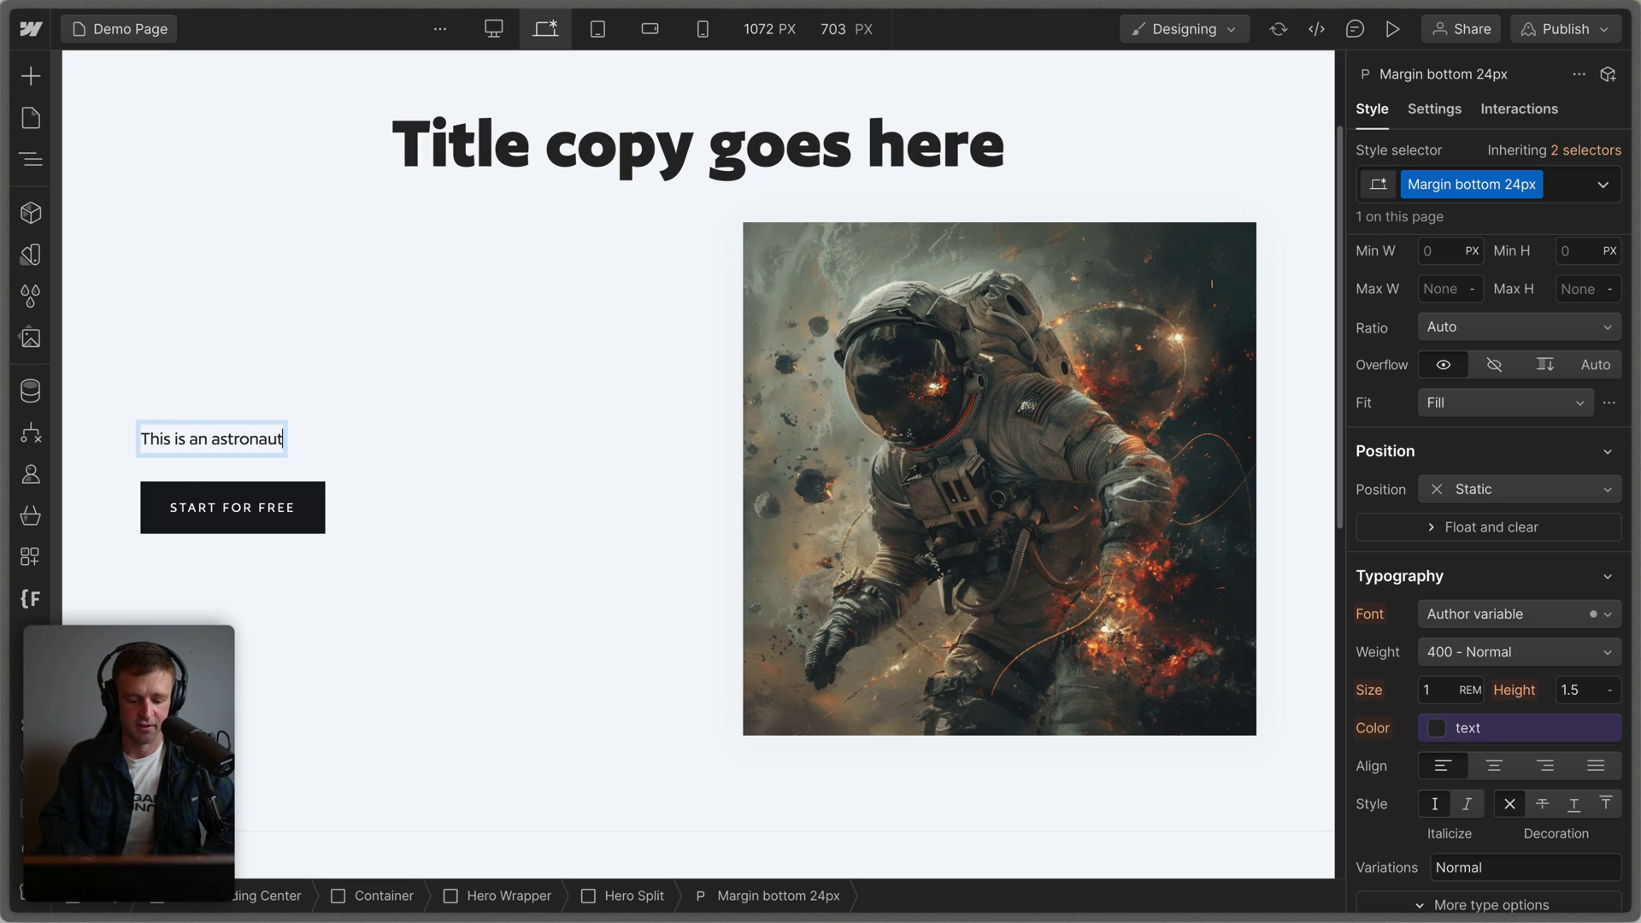
key(Escape)
Select the Hero Wrapper and the 87% and $5000 metrics in the Features Metrics row
click(542, 341)
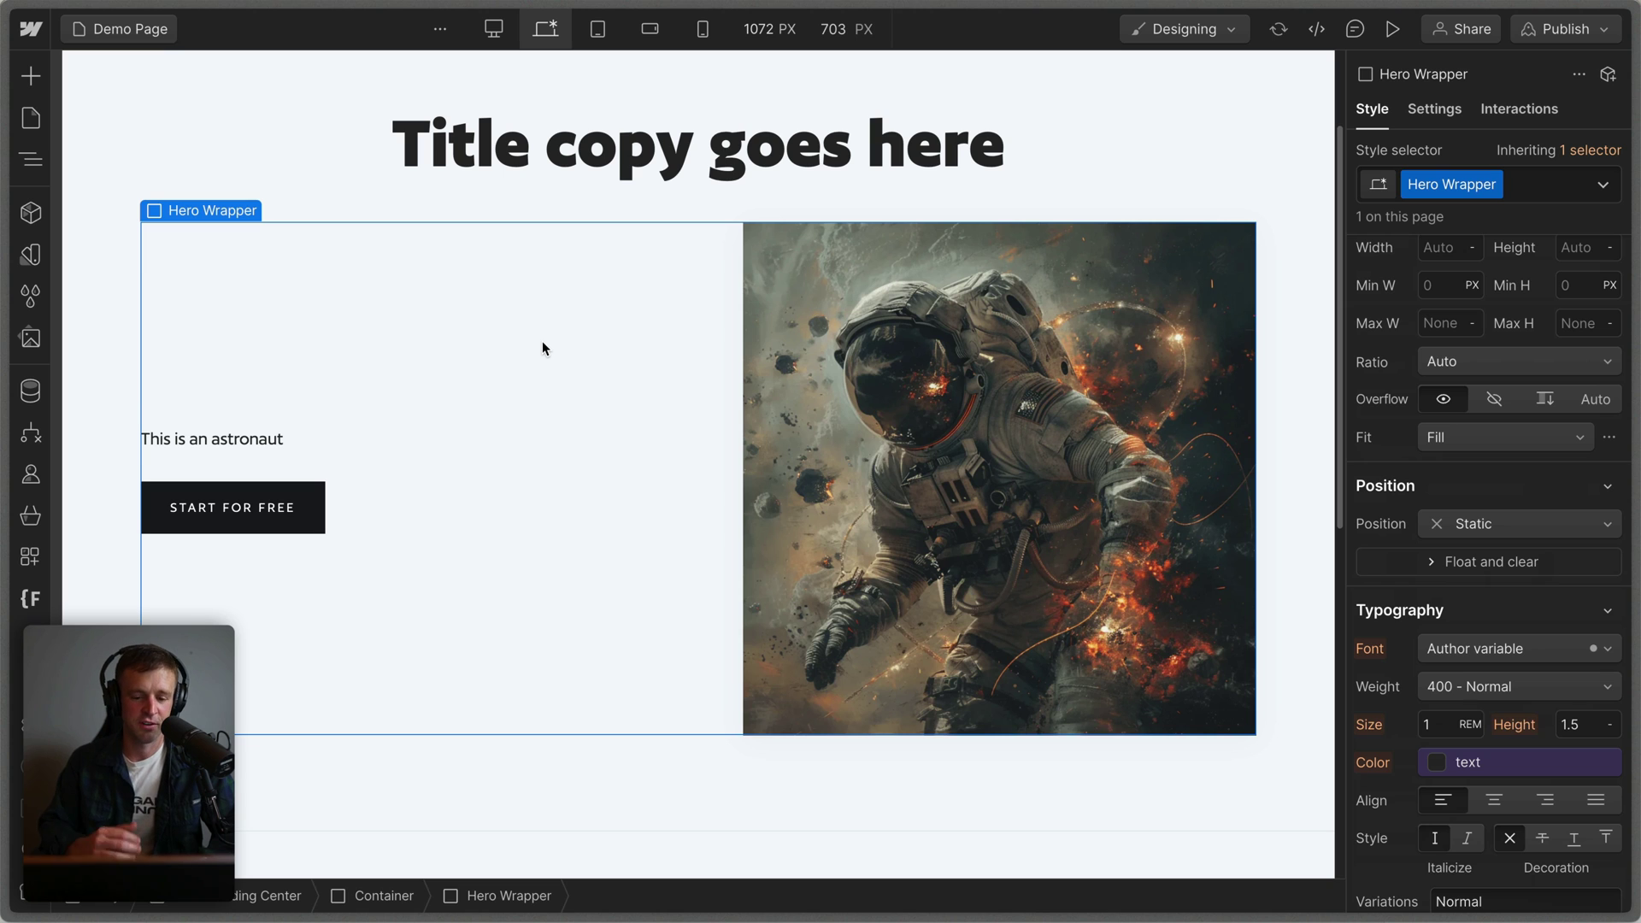
scroll(541, 341, down, 7)
click(581, 350)
click(556, 349)
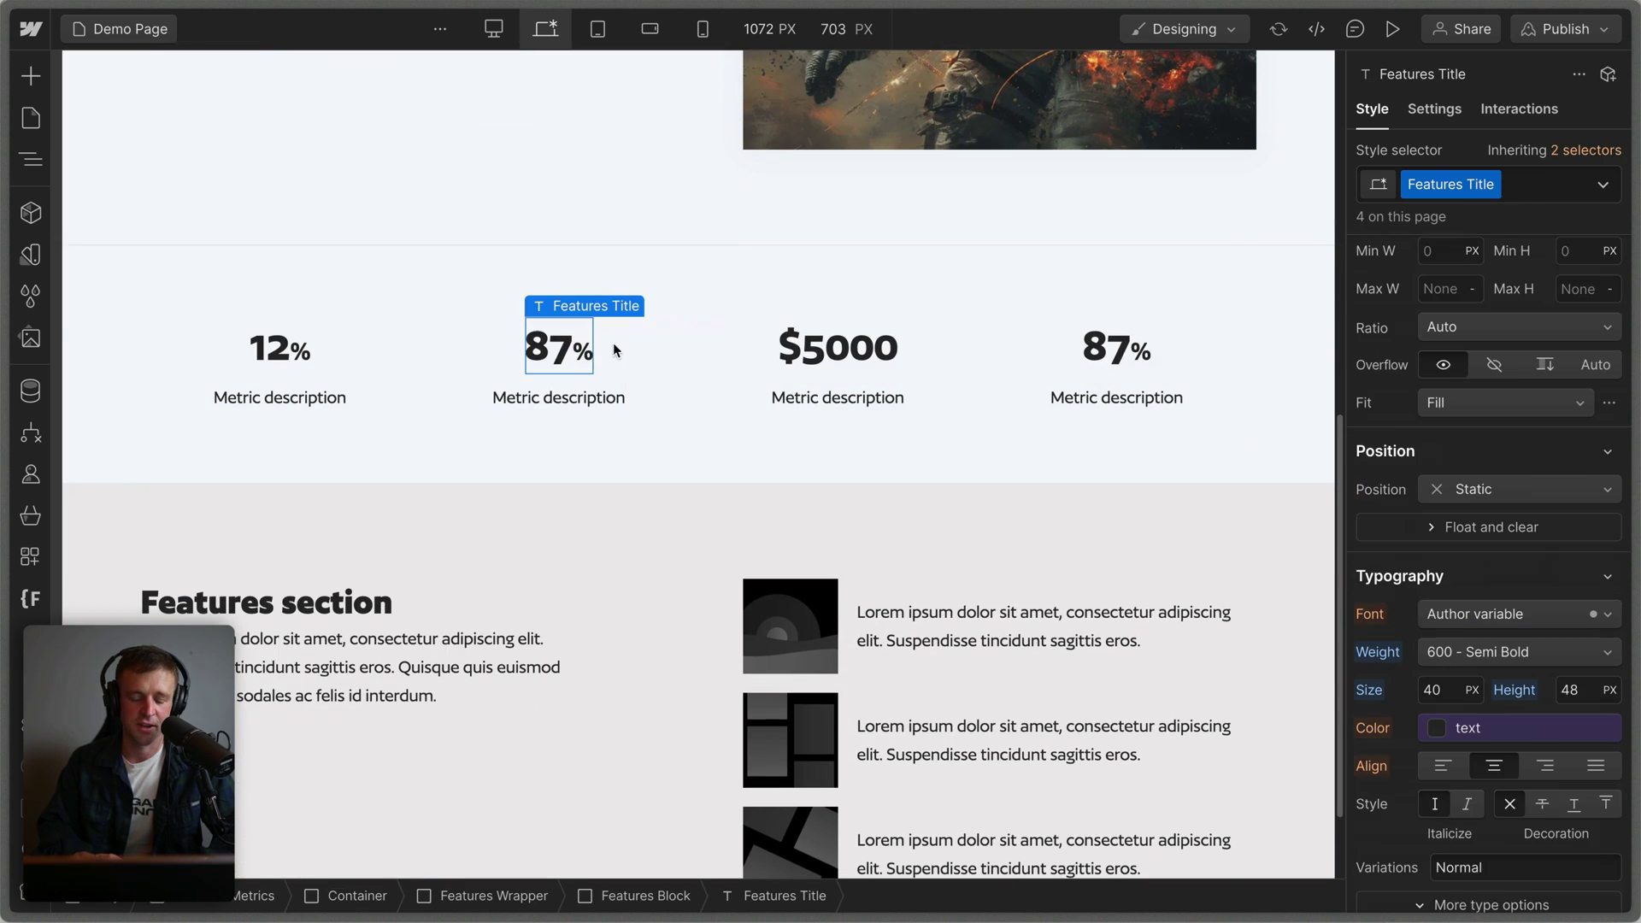
click(826, 364)
scroll(1053, 383, down, 1)
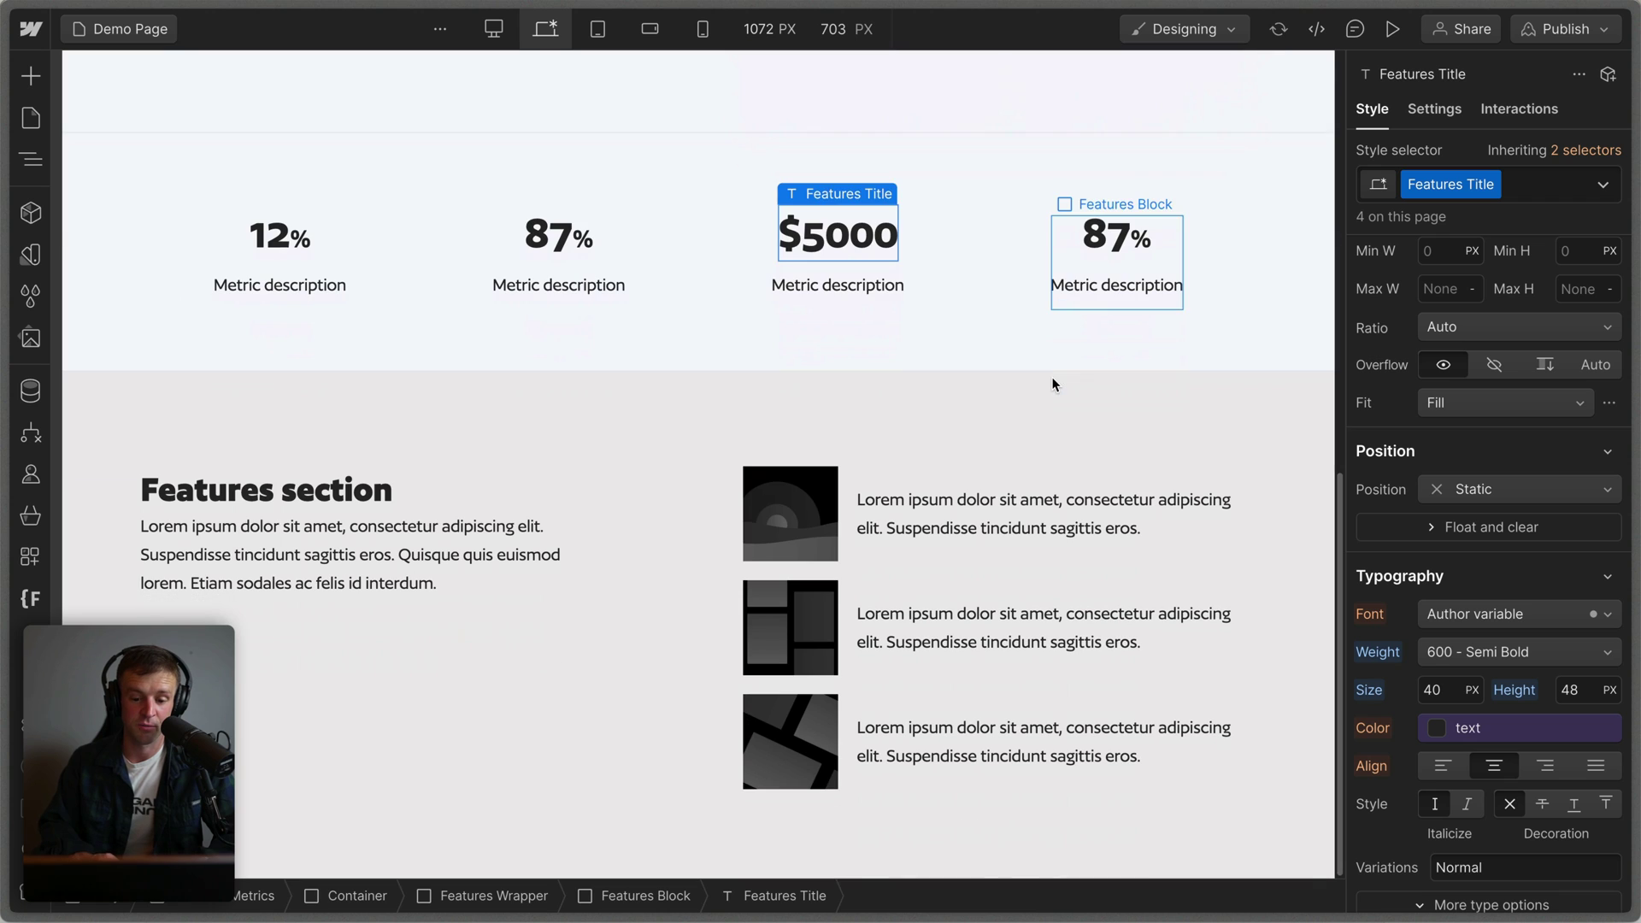
Set the first feature thumbnail's image to the red logo
click(766, 525)
click(886, 454)
click(857, 647)
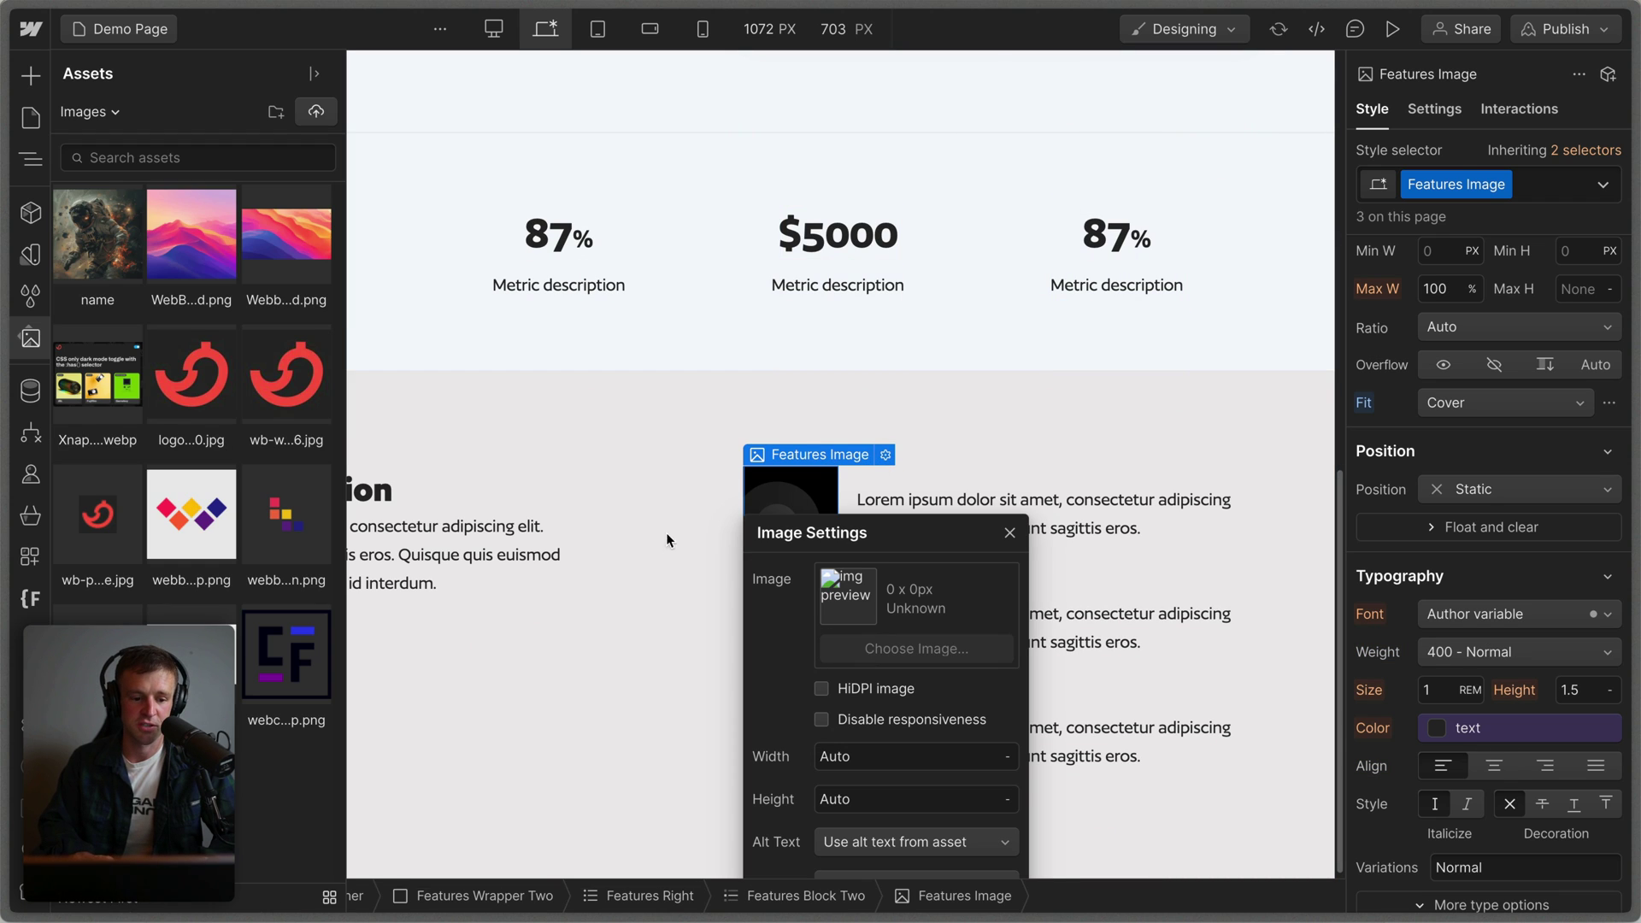
click(287, 377)
click(193, 376)
click(1010, 533)
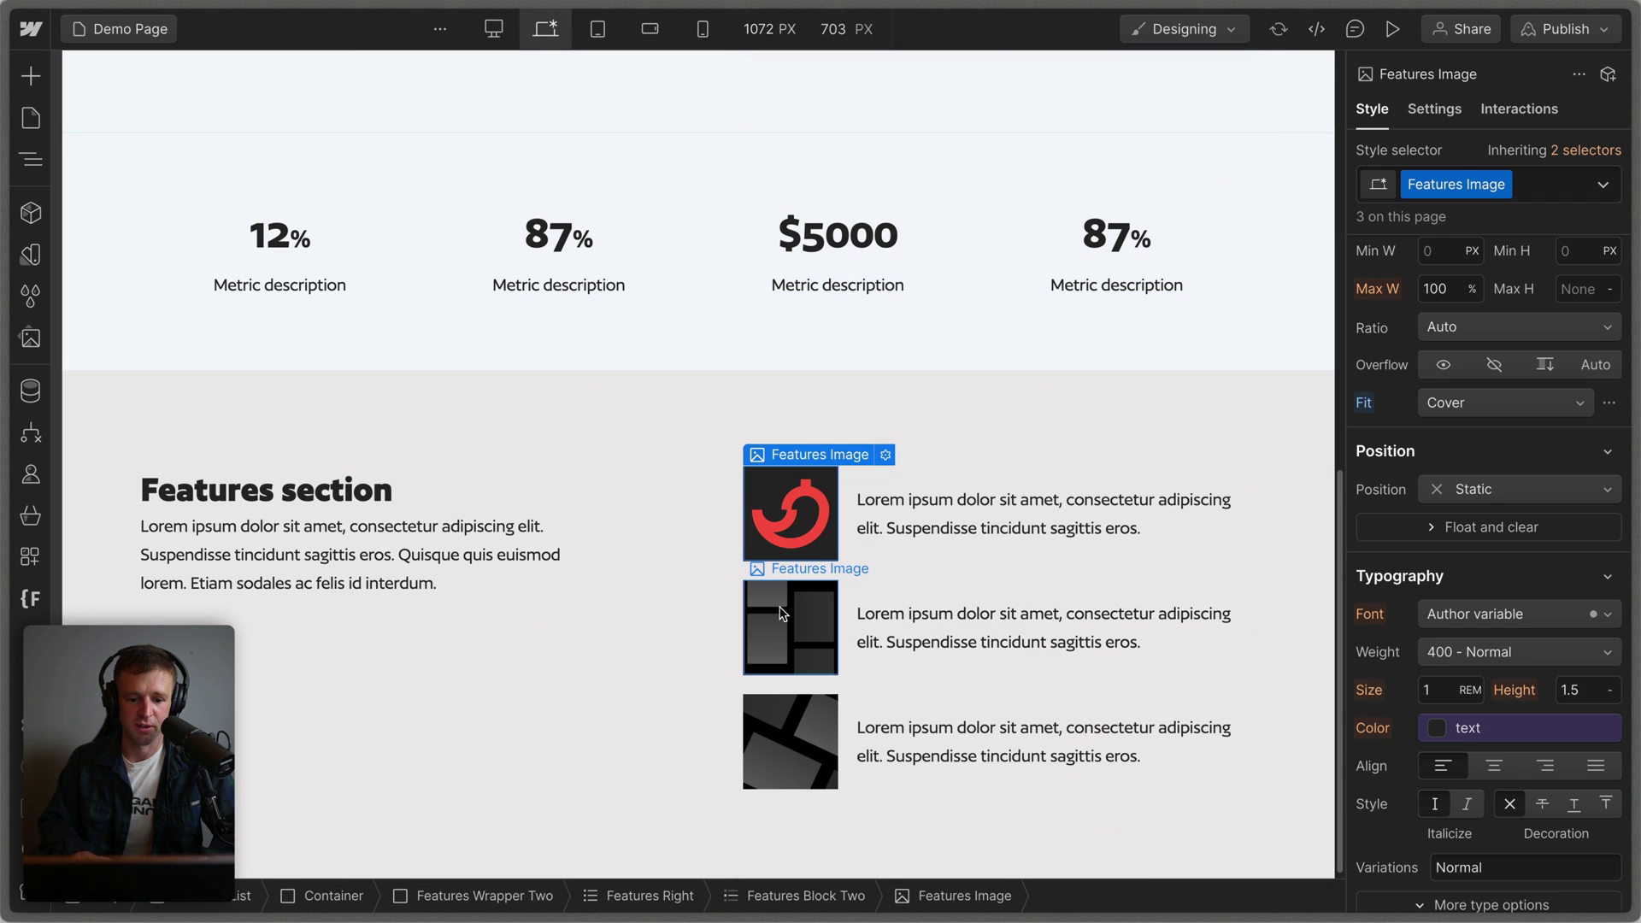
Apply the red logo to the second and third thumbnails and start a combo class on Features List
click(887, 568)
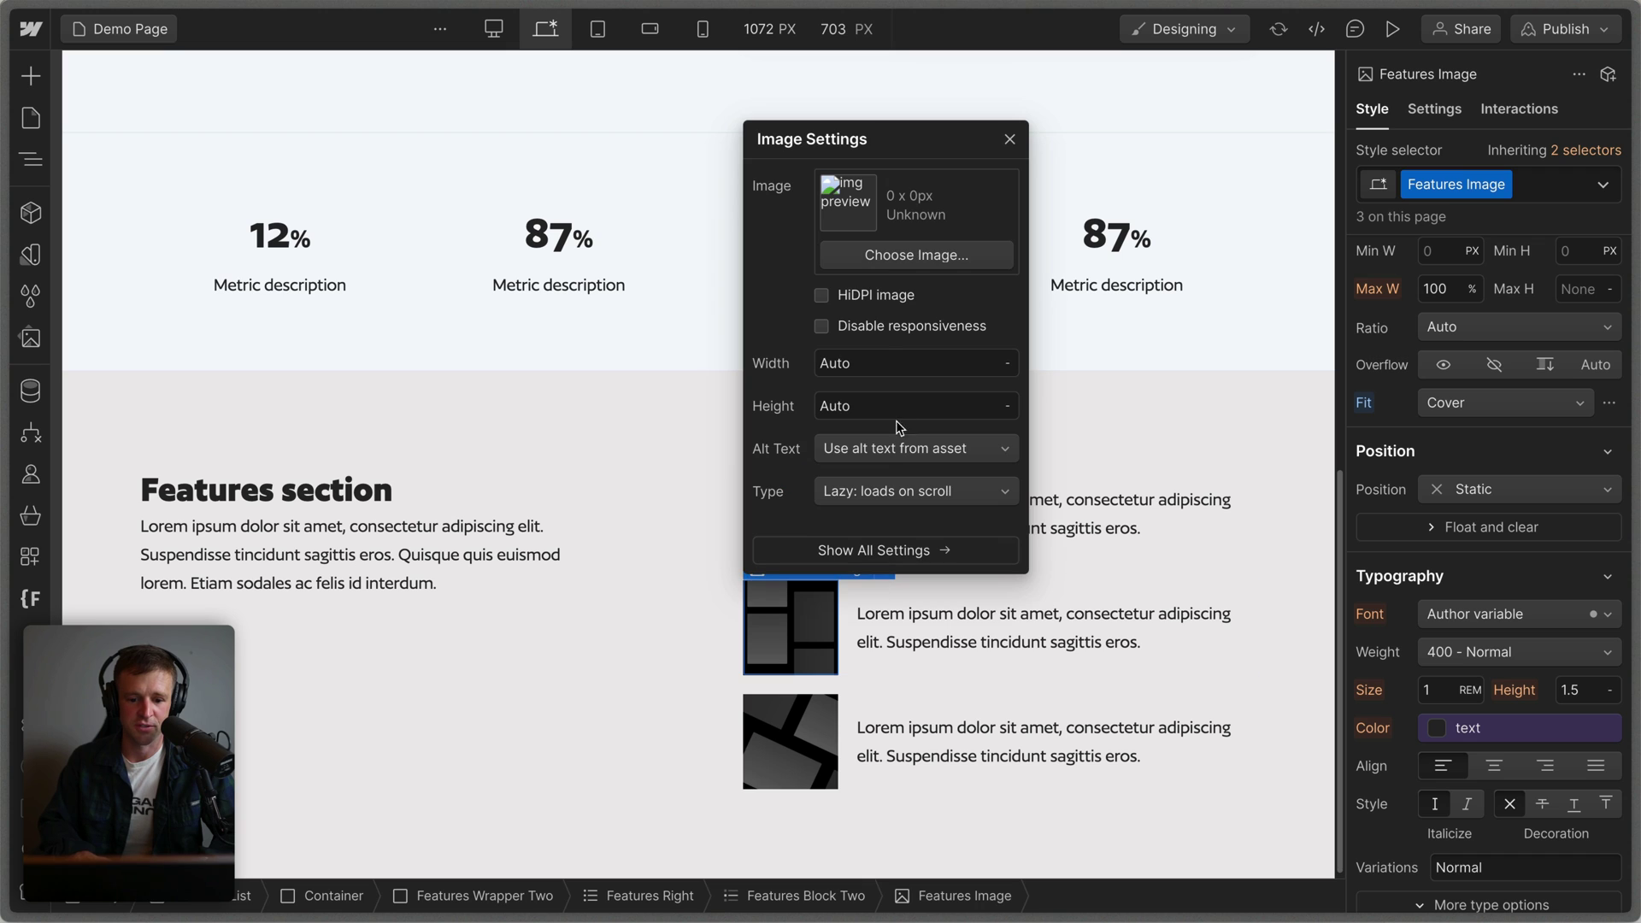
click(876, 254)
click(193, 377)
click(1009, 139)
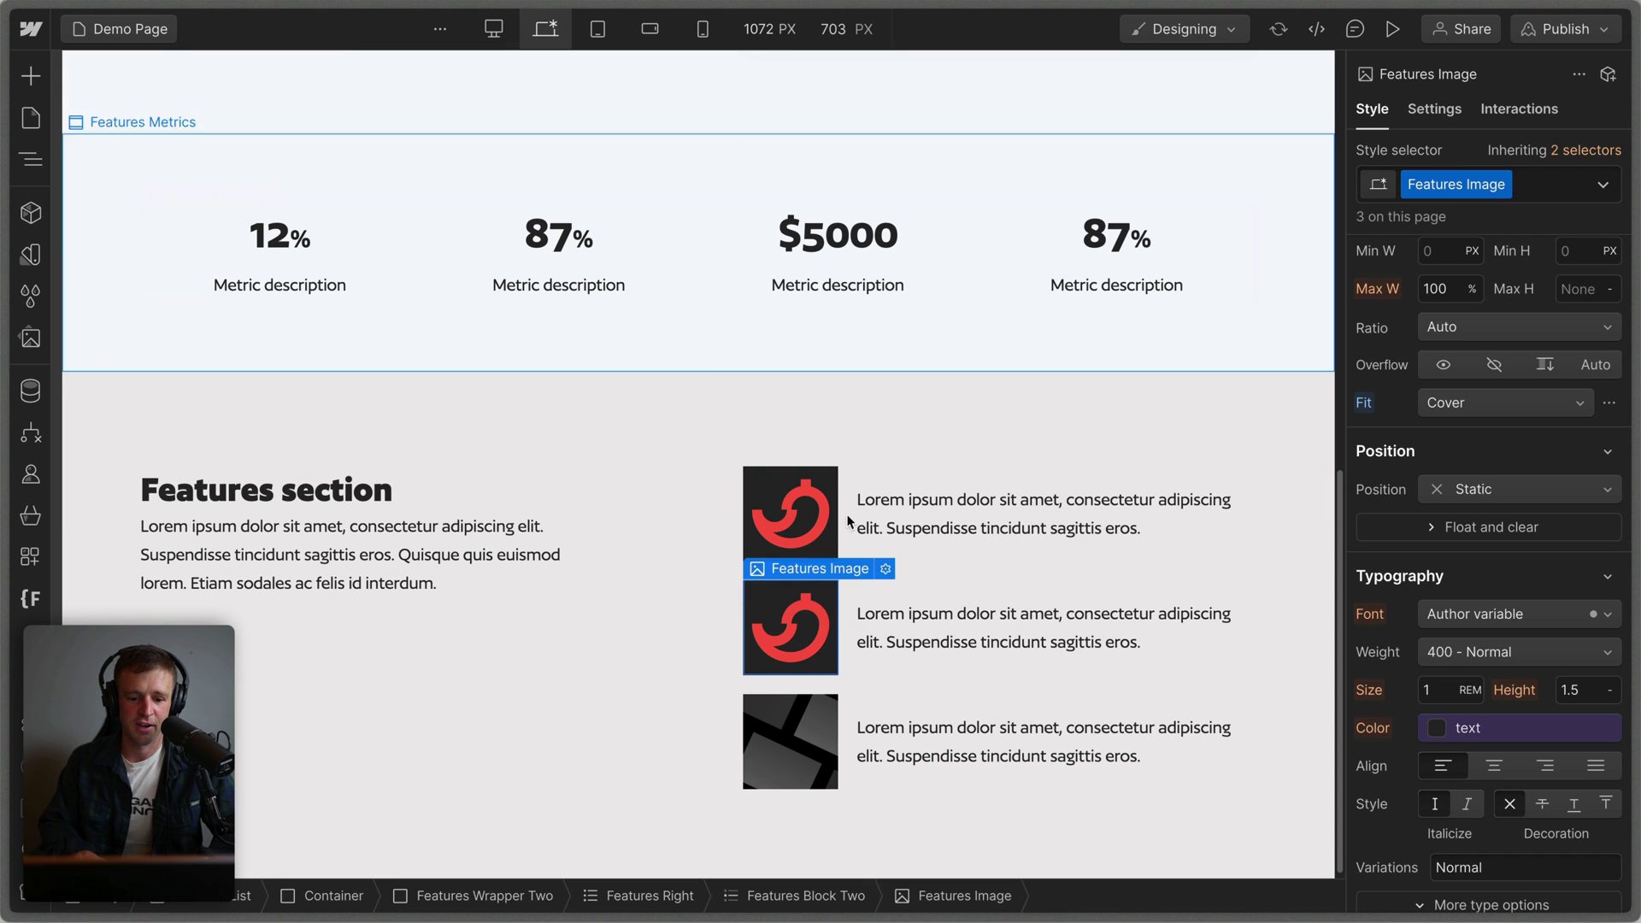
click(885, 683)
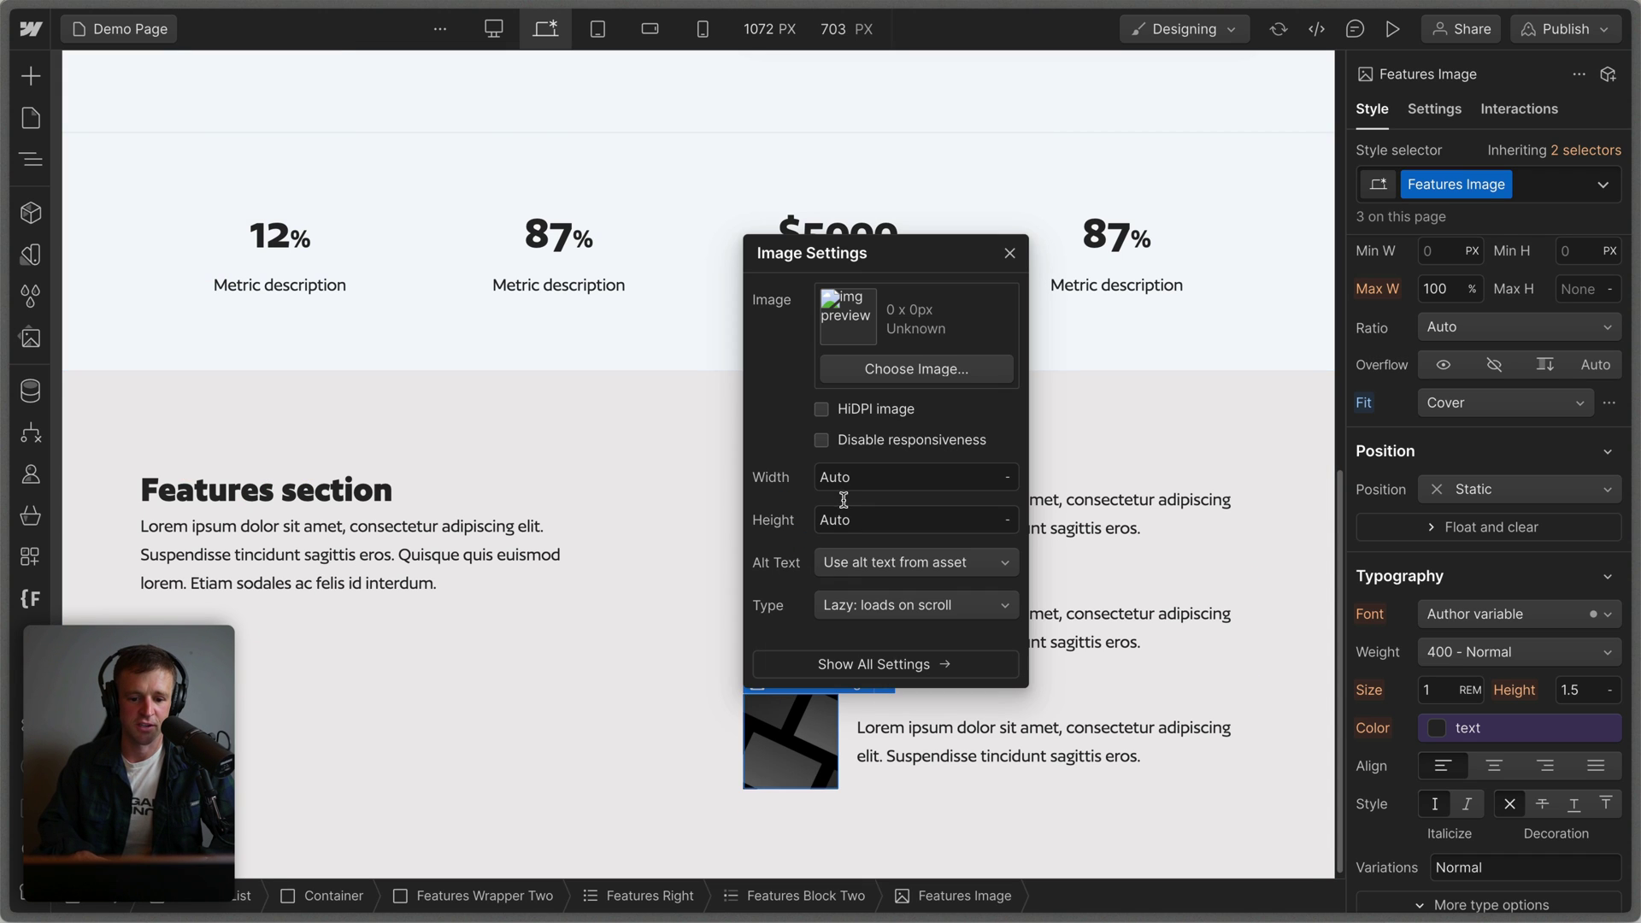
click(858, 380)
click(193, 380)
click(532, 453)
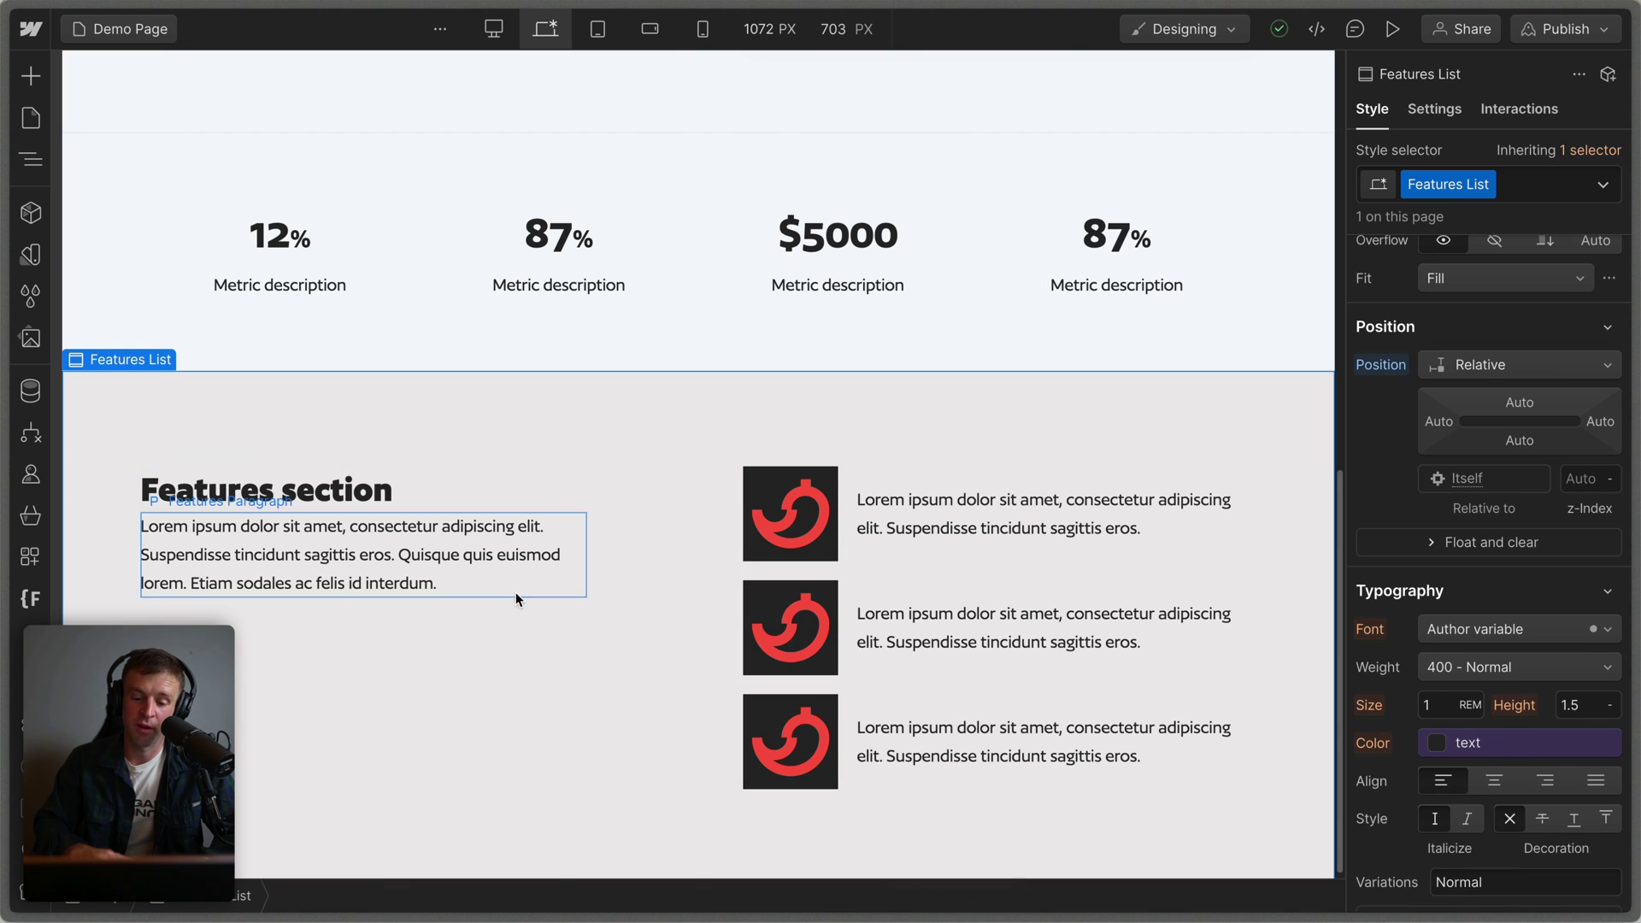
click(1511, 188)
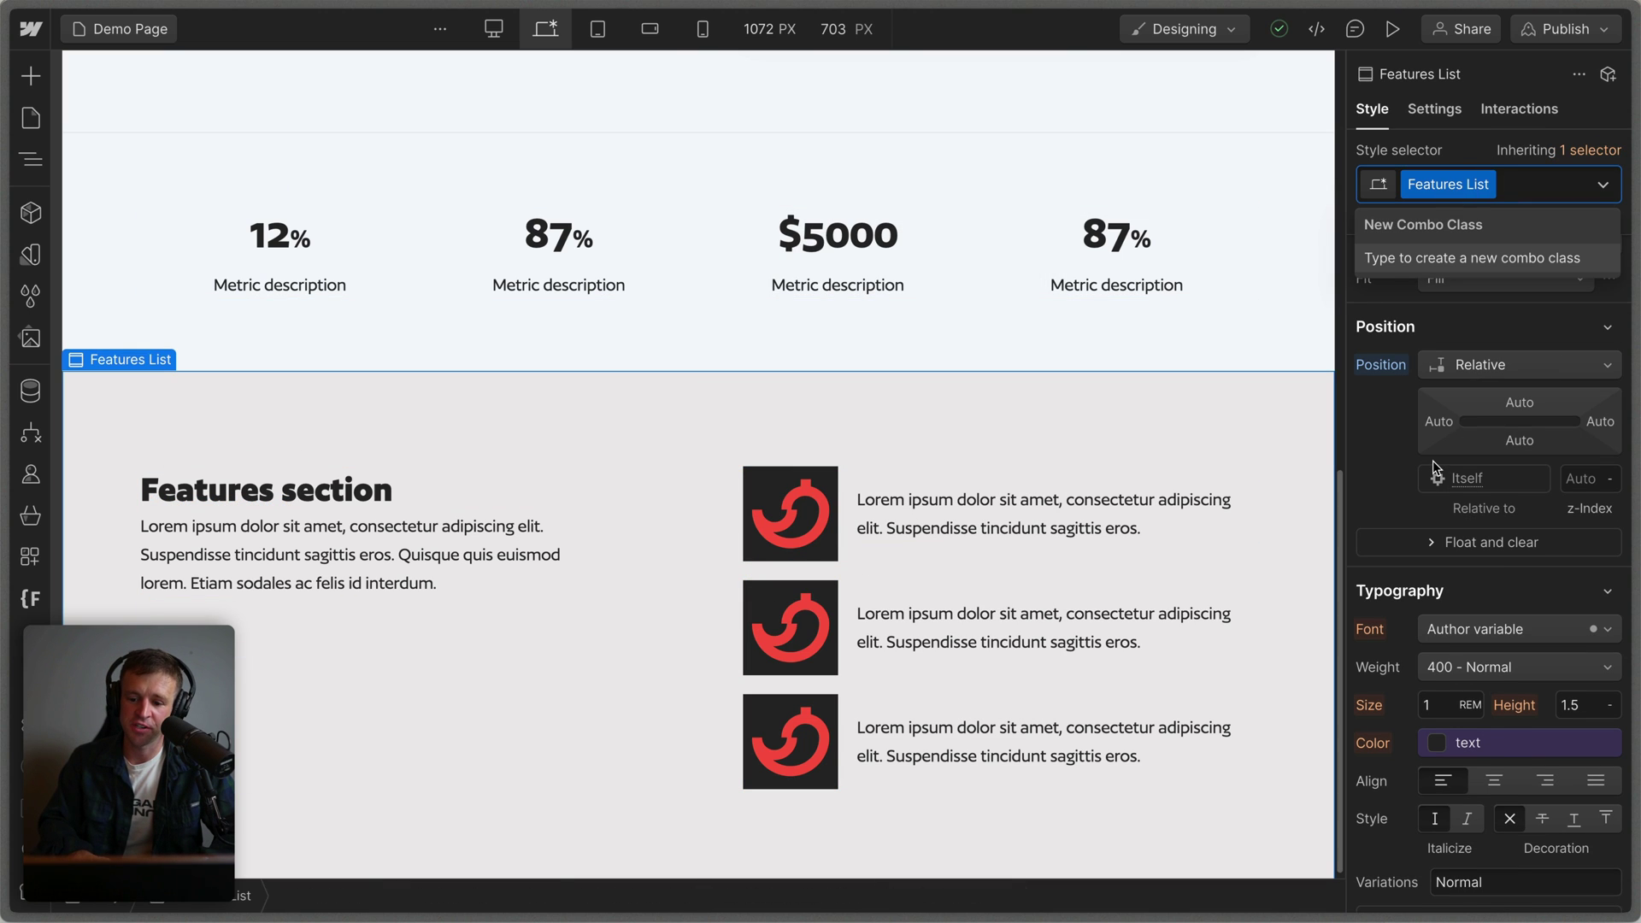
scroll(1436, 468, up, 5)
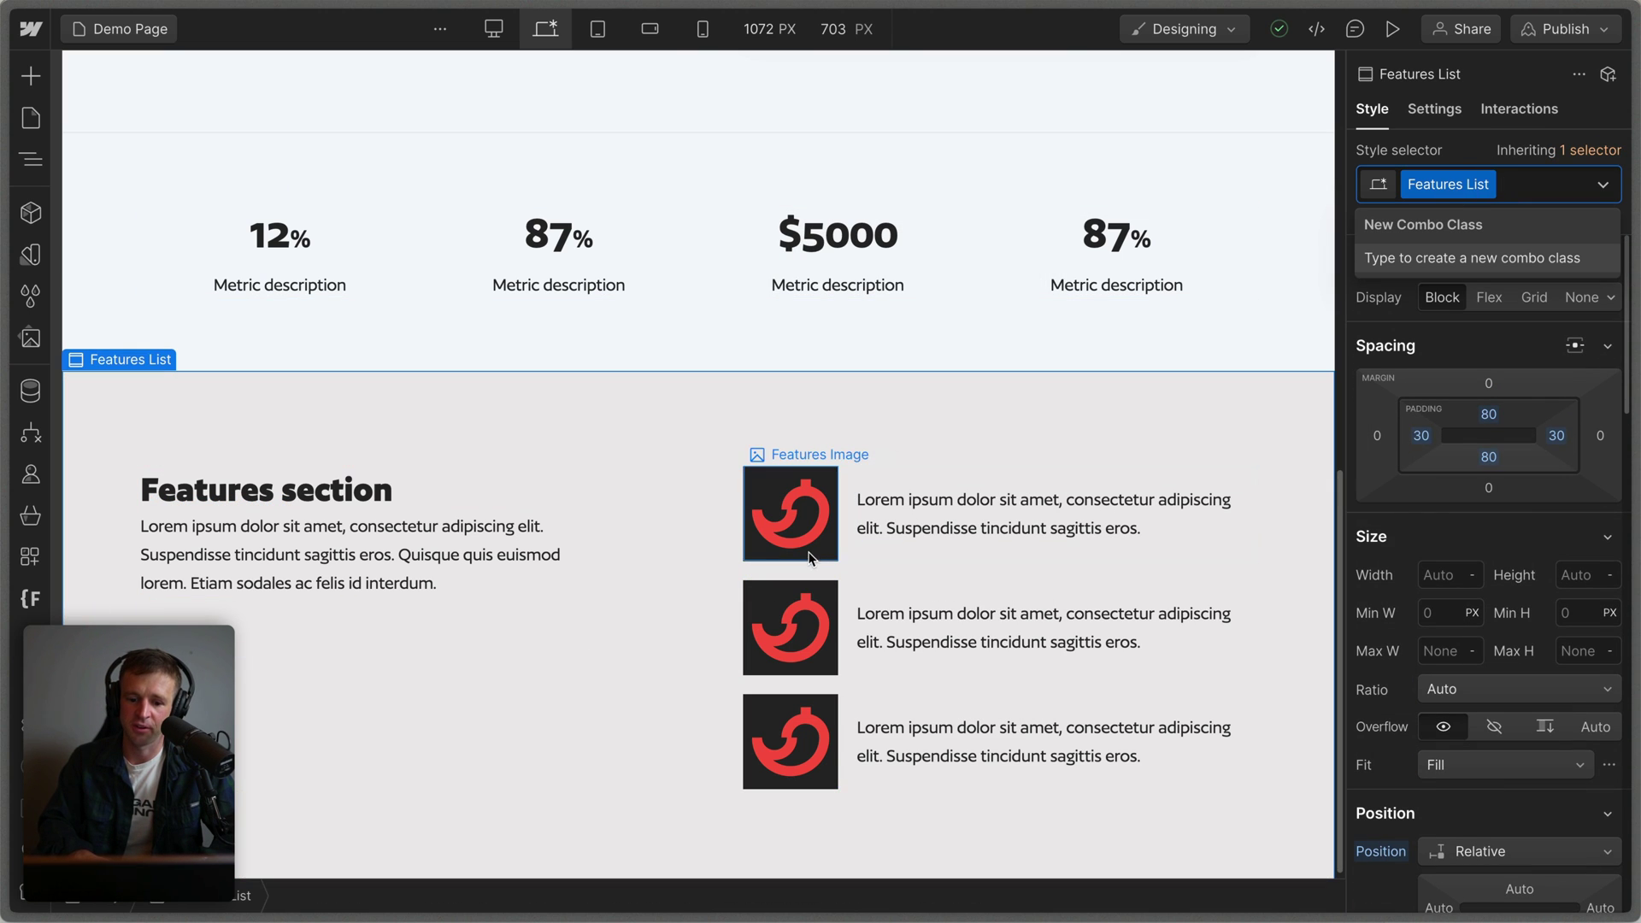
click(30, 159)
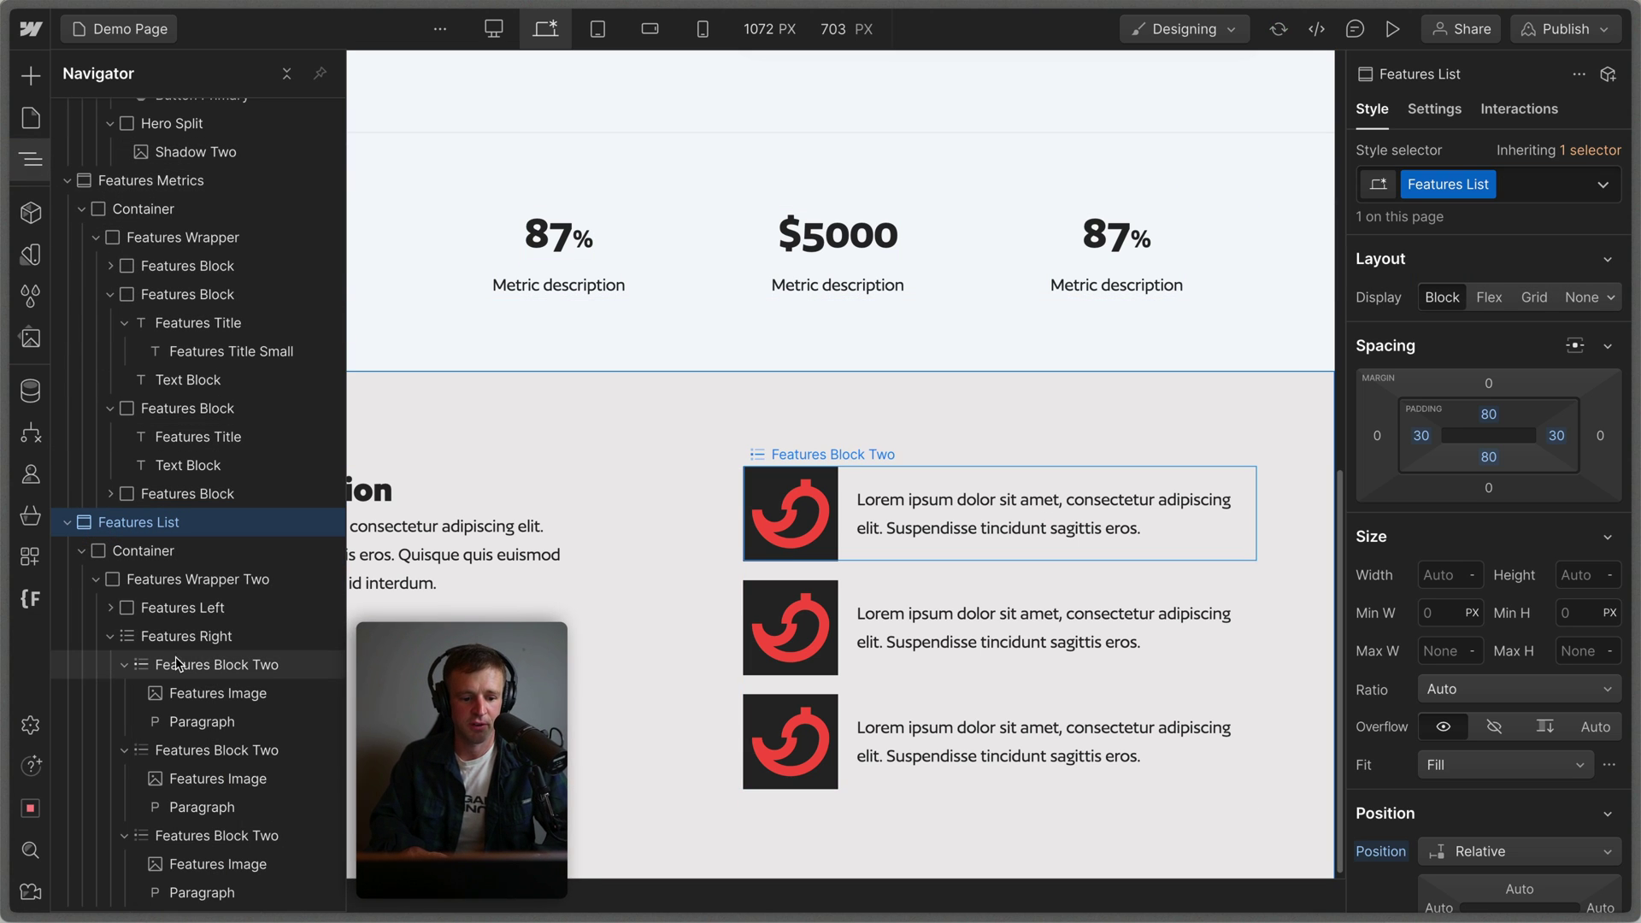
click(179, 665)
click(211, 752)
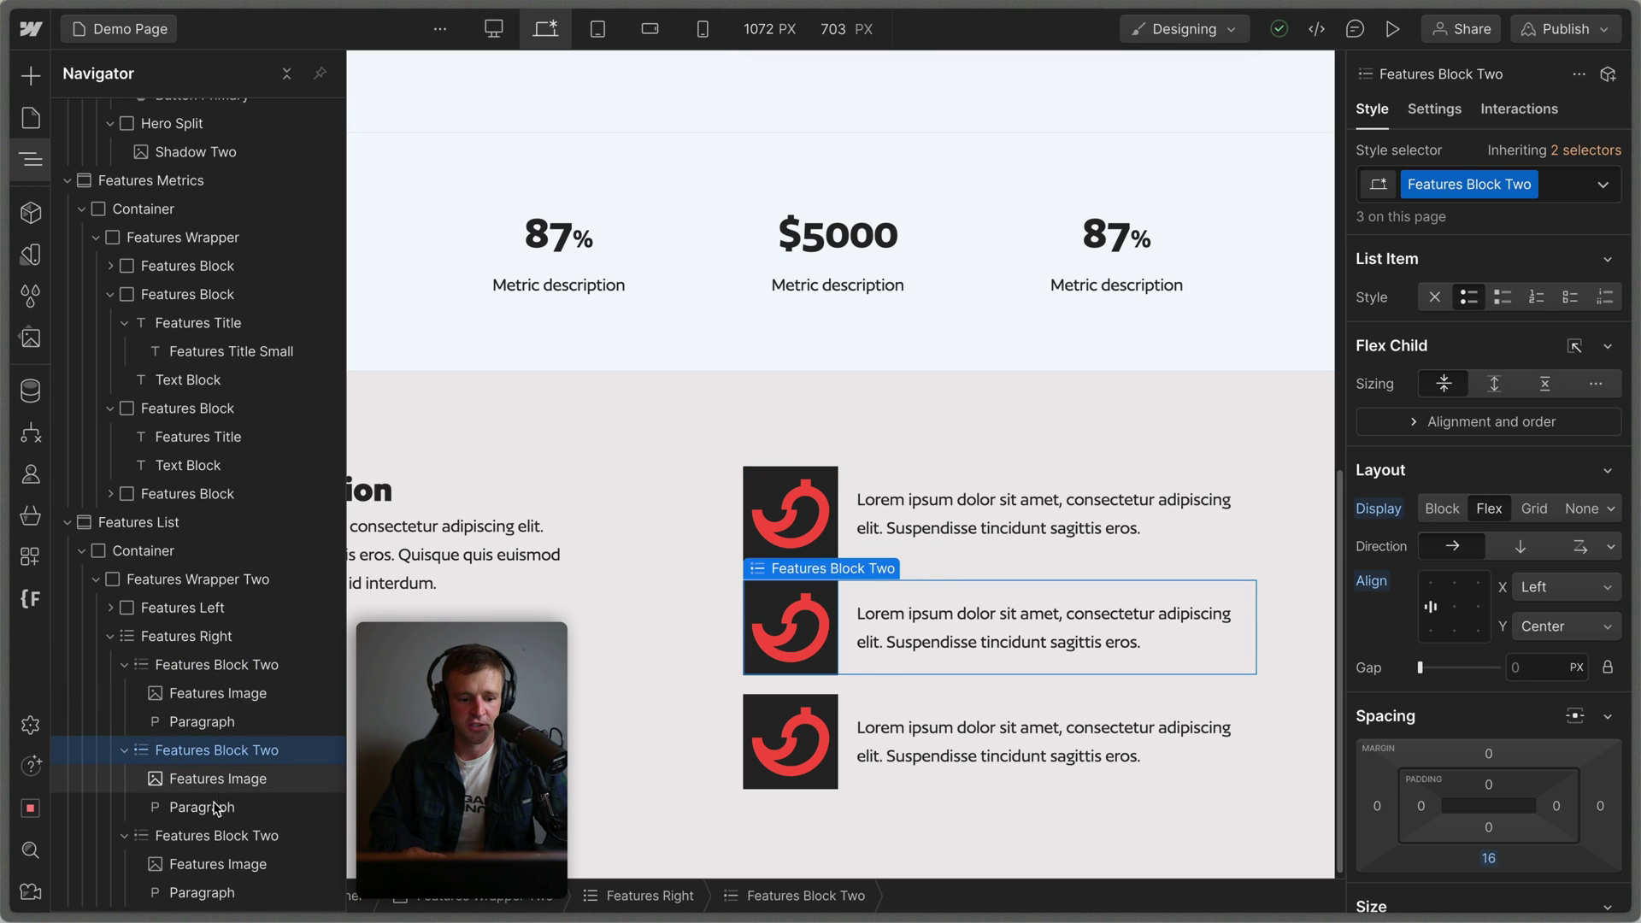
click(216, 835)
click(214, 666)
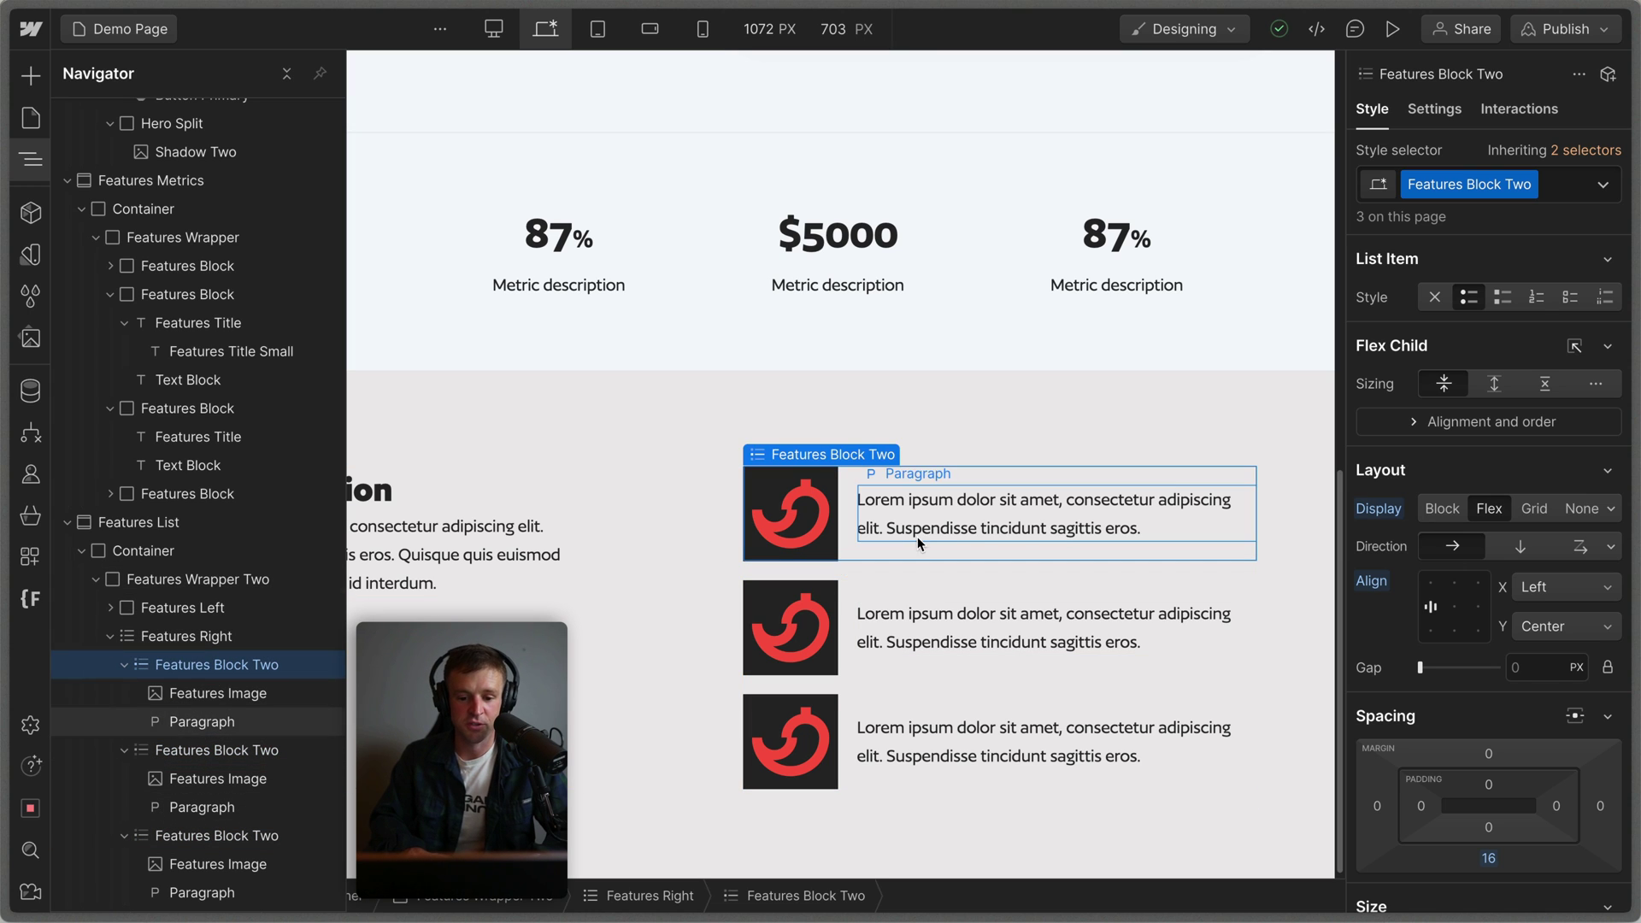
scroll(1492, 663, down, 3)
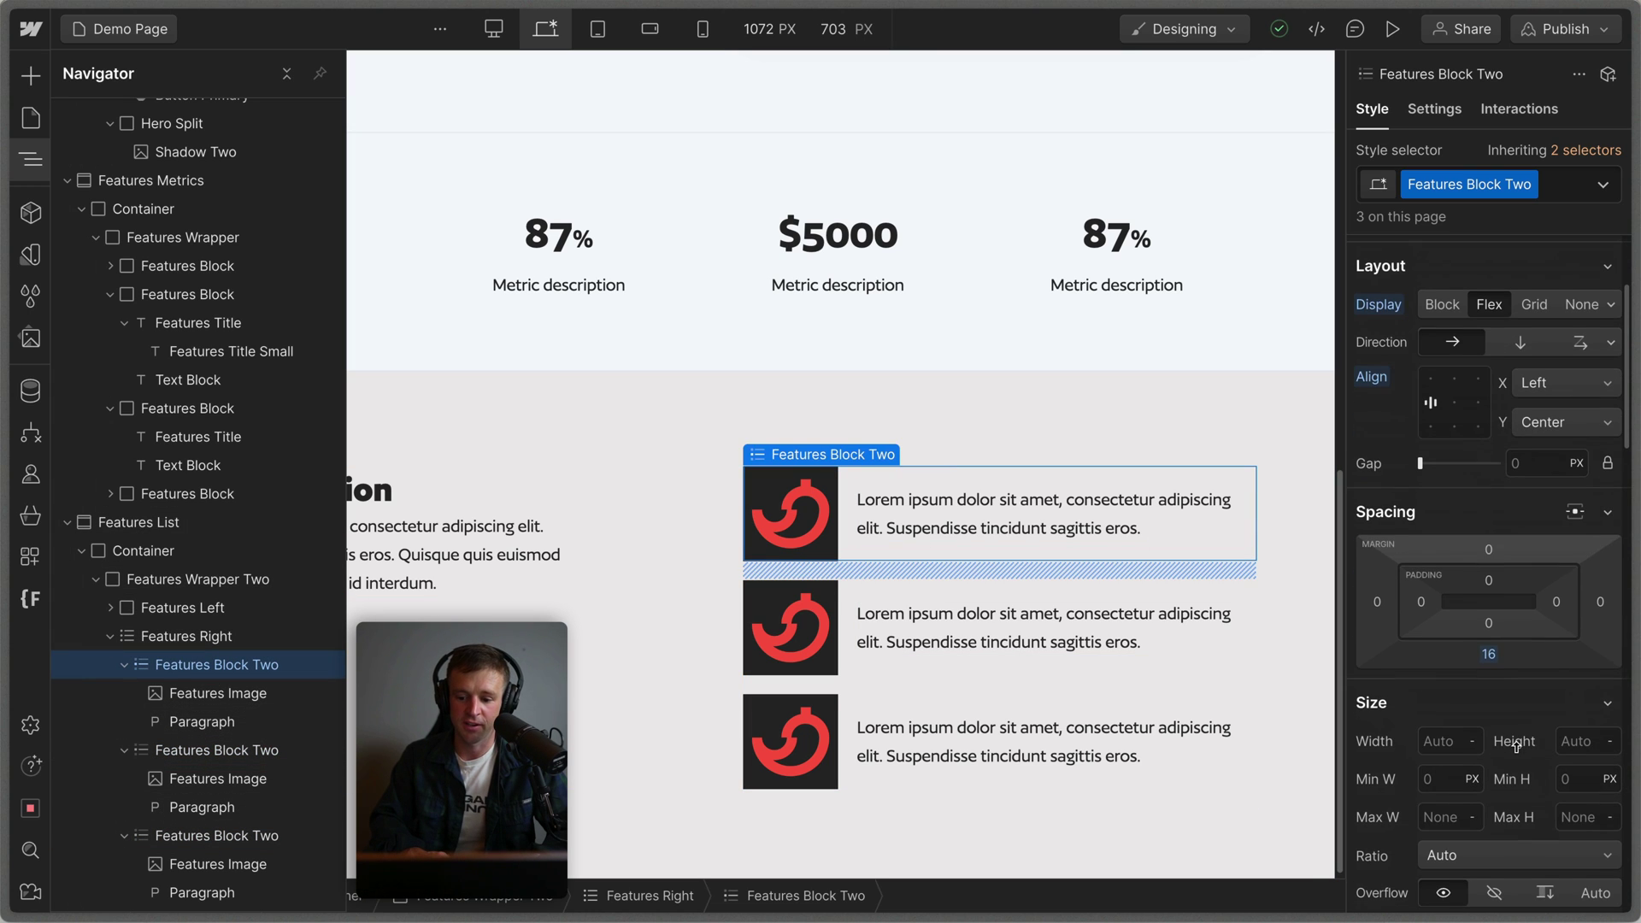
drag(1492, 661, 1488, 661)
click(1488, 658)
text(16)
key(Return)
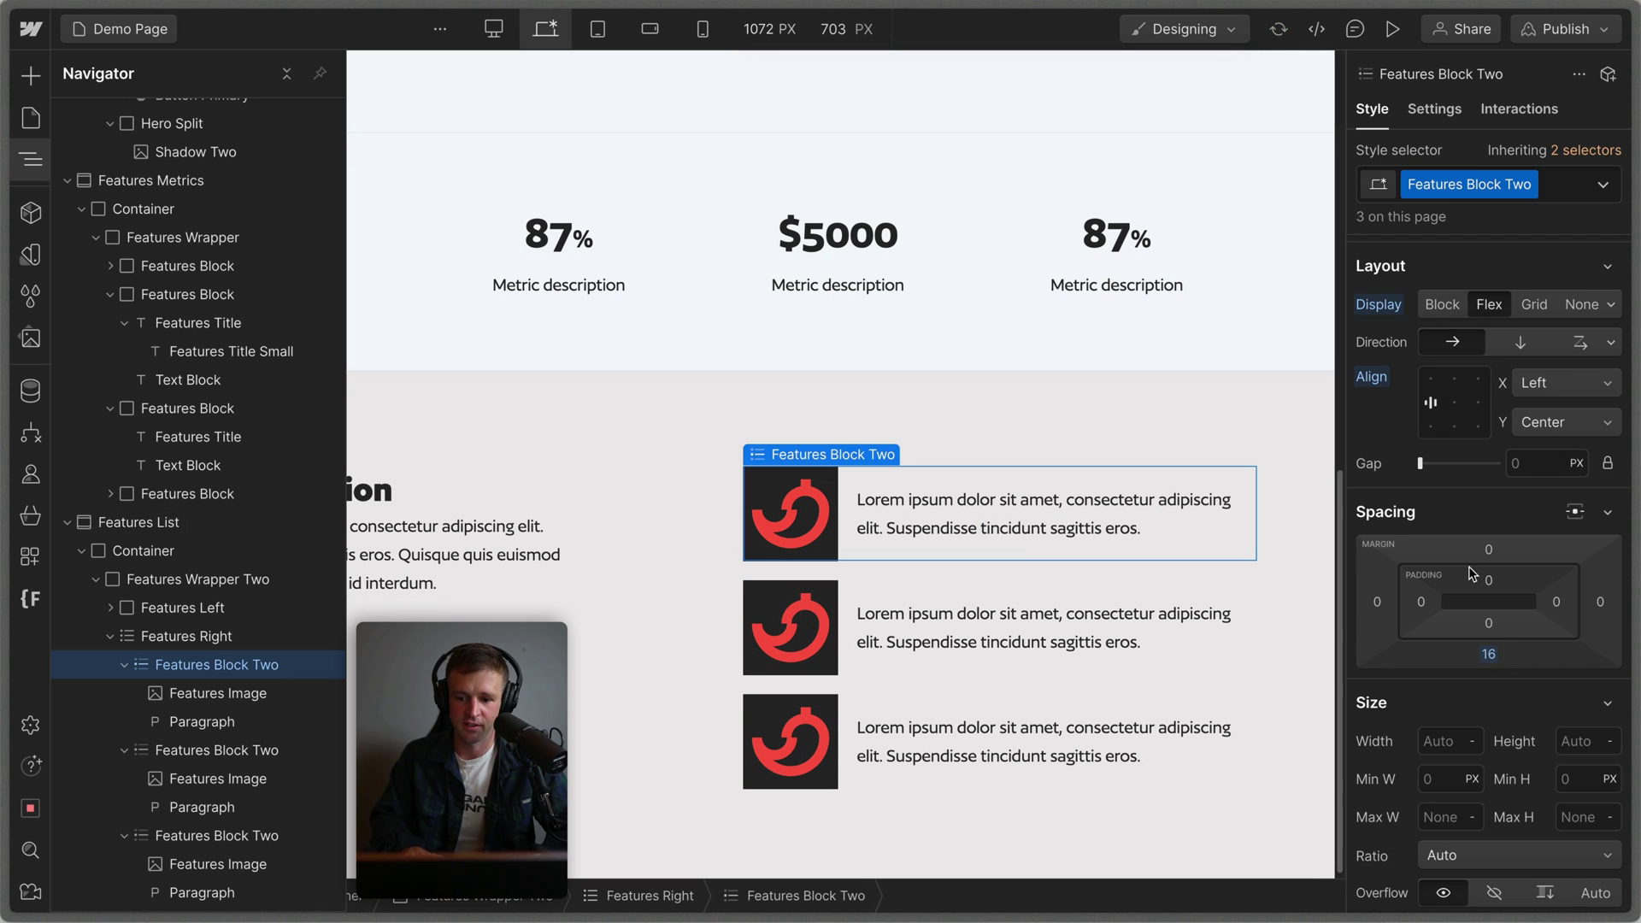
double_click(1485, 186)
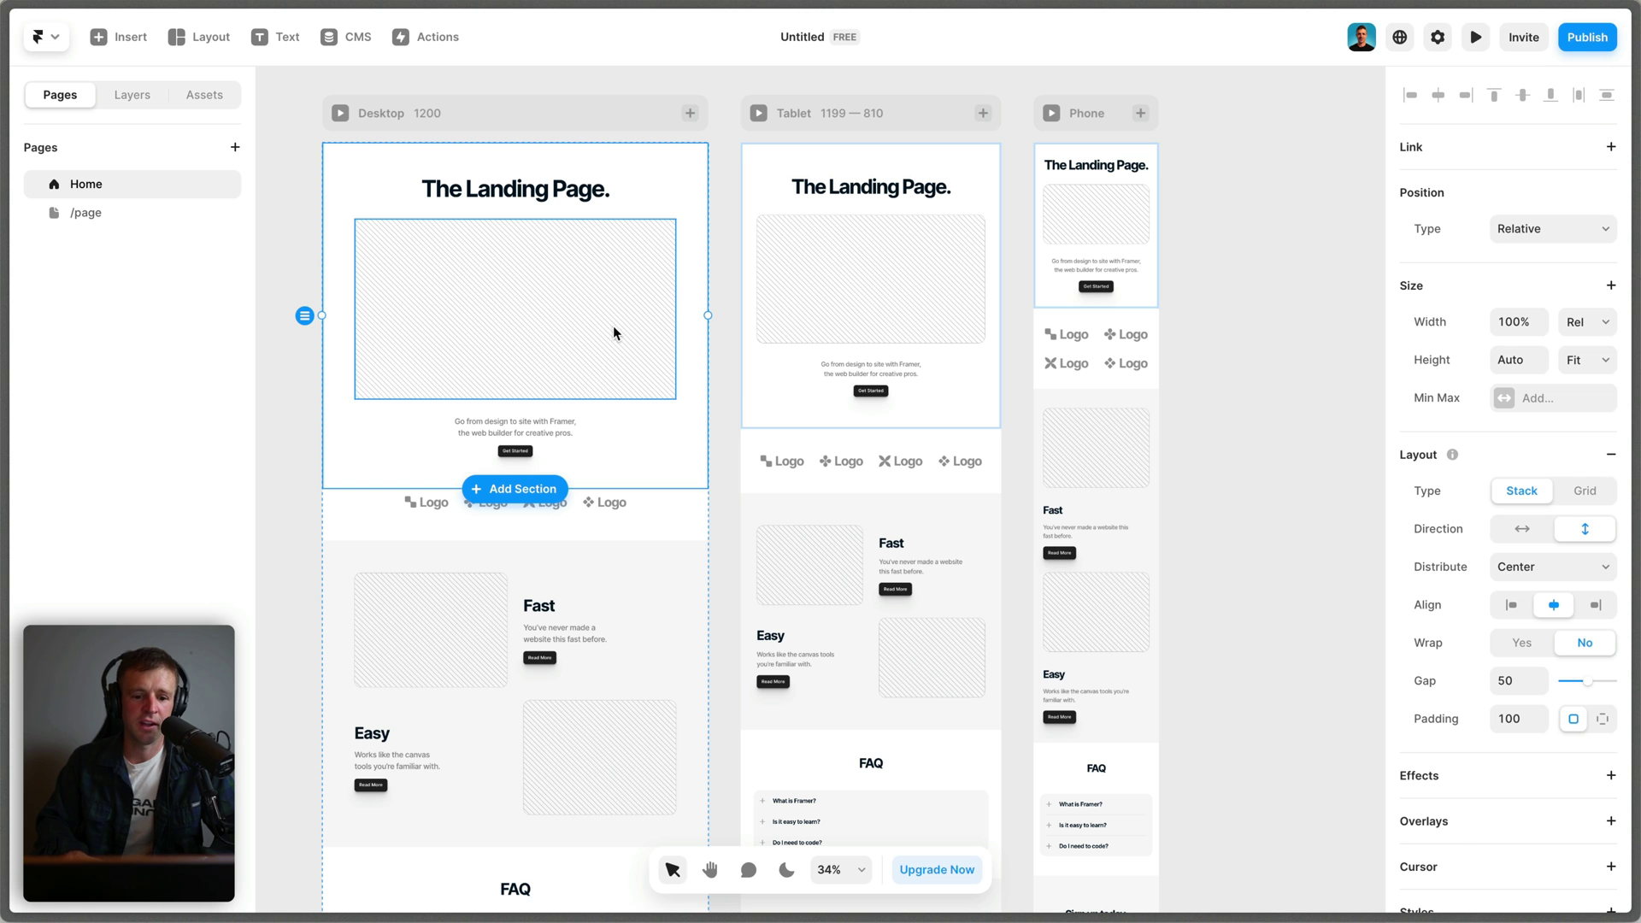
click(612, 330)
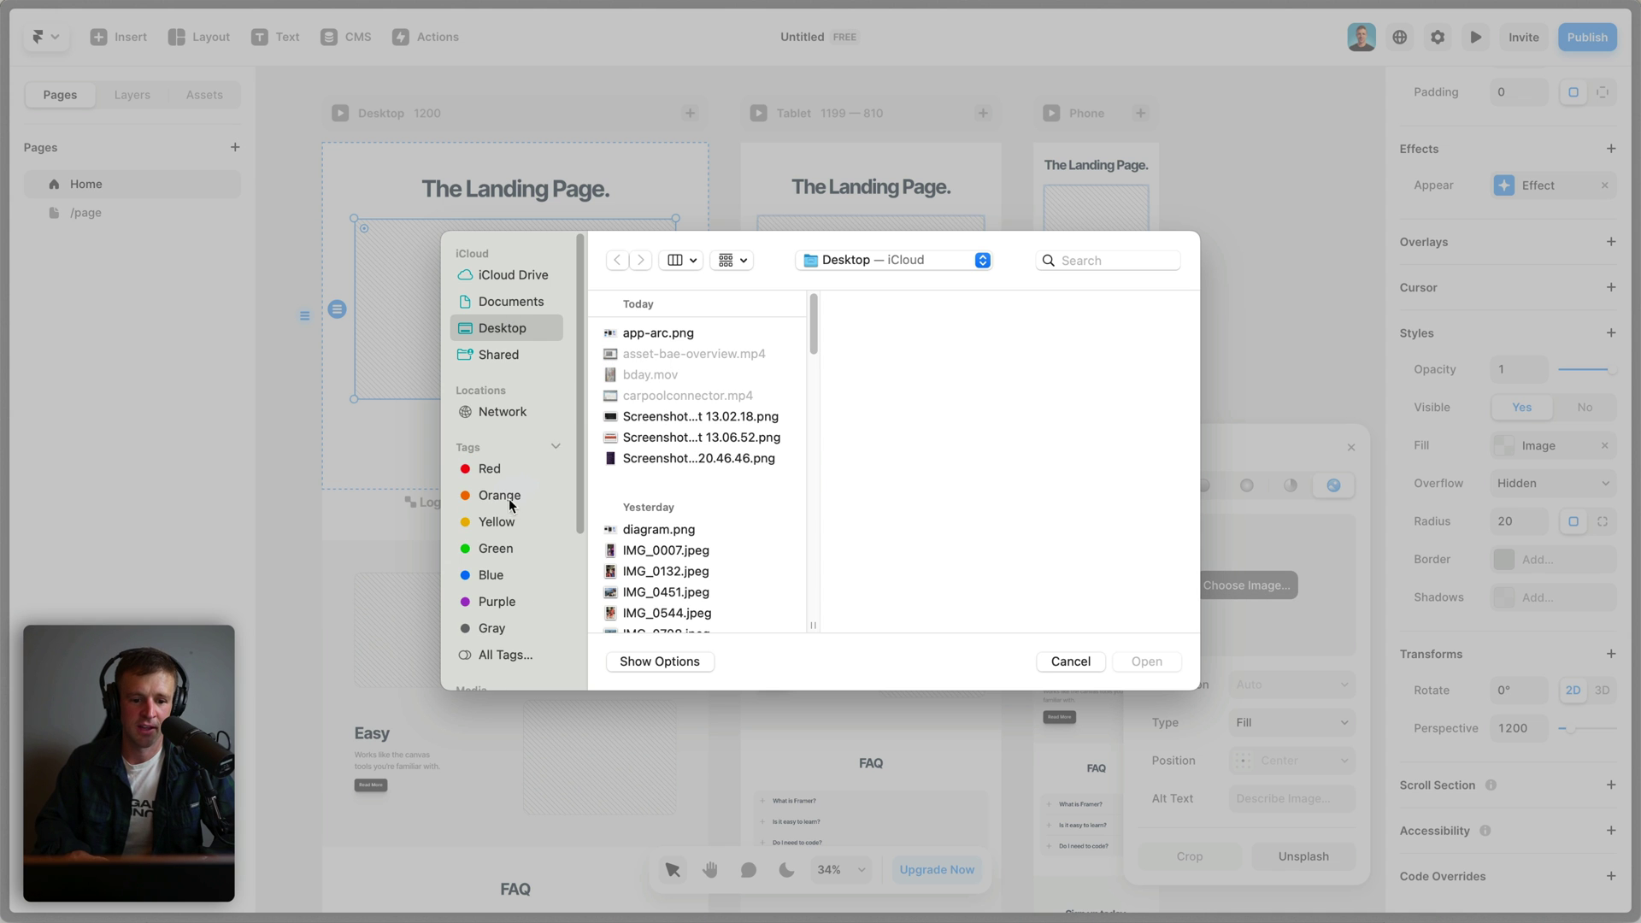
Fill the hero image with fighter-3.png from the Downloads fighters folder
scroll(510, 521, down, 5)
click(506, 588)
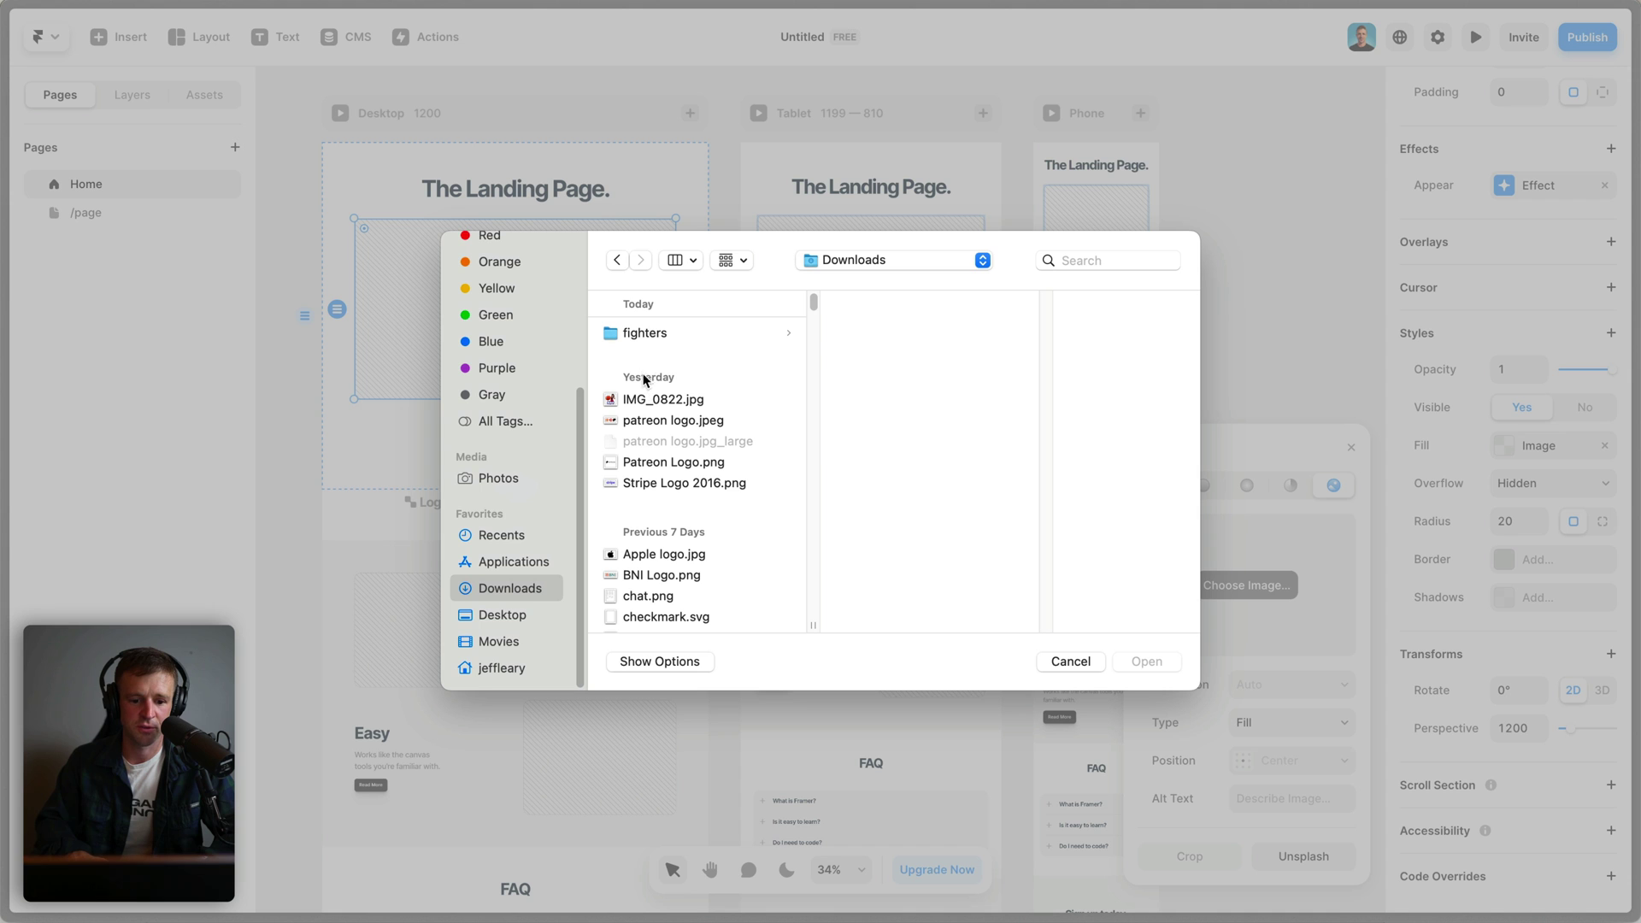
click(639, 336)
double_click(883, 333)
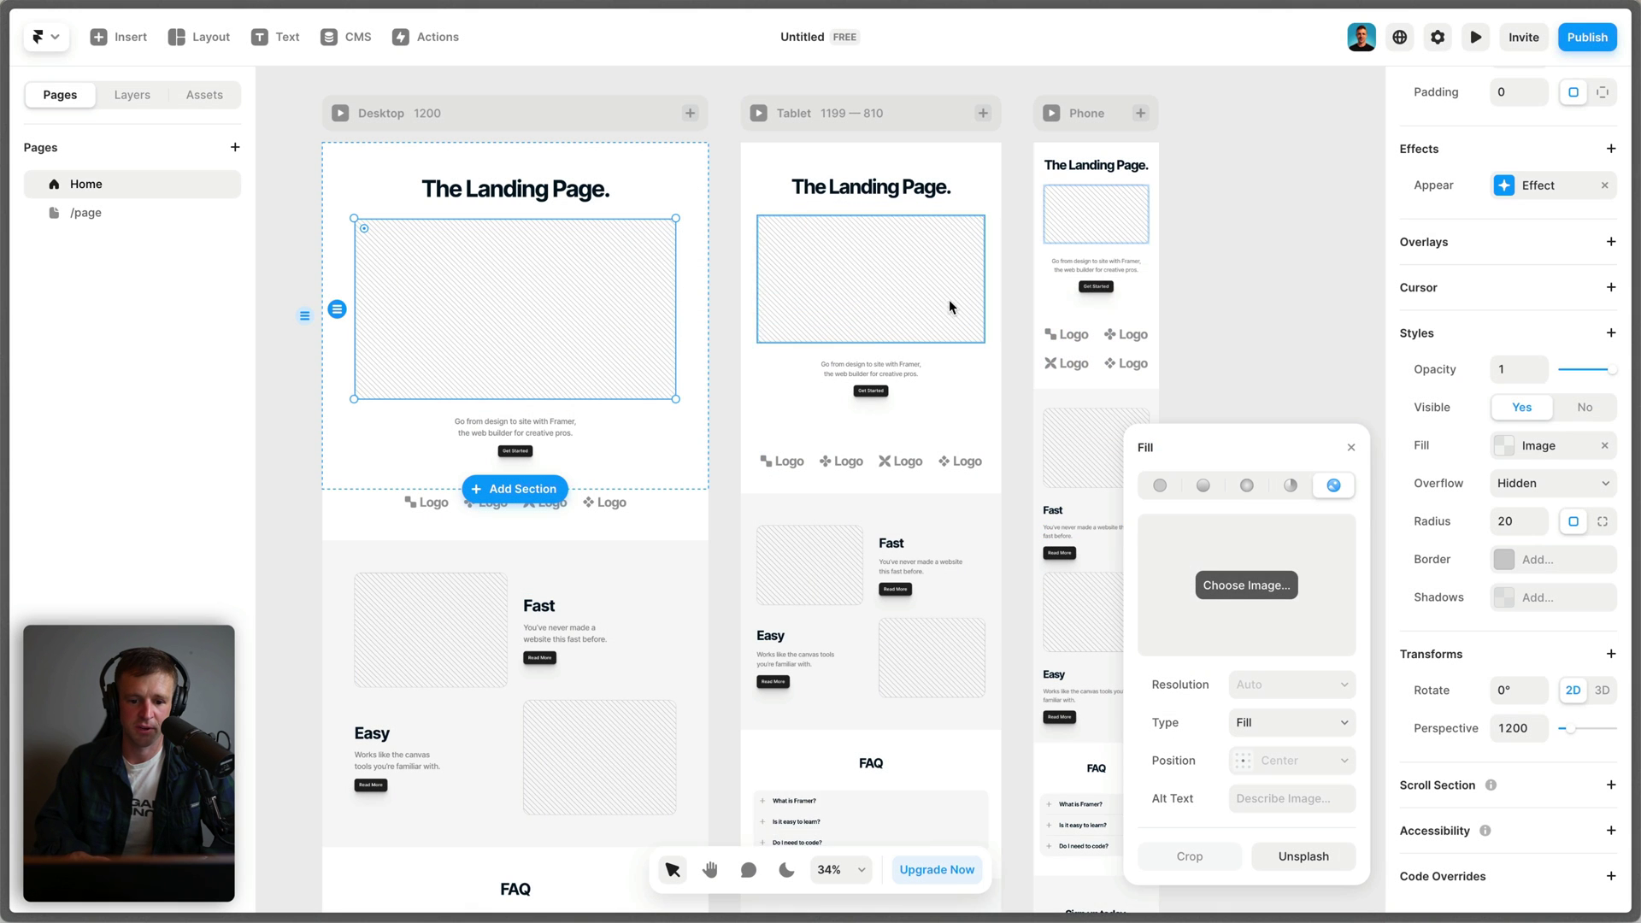
click(1353, 451)
Retitle the landing page heading to 'Fighter Game'
click(515, 183)
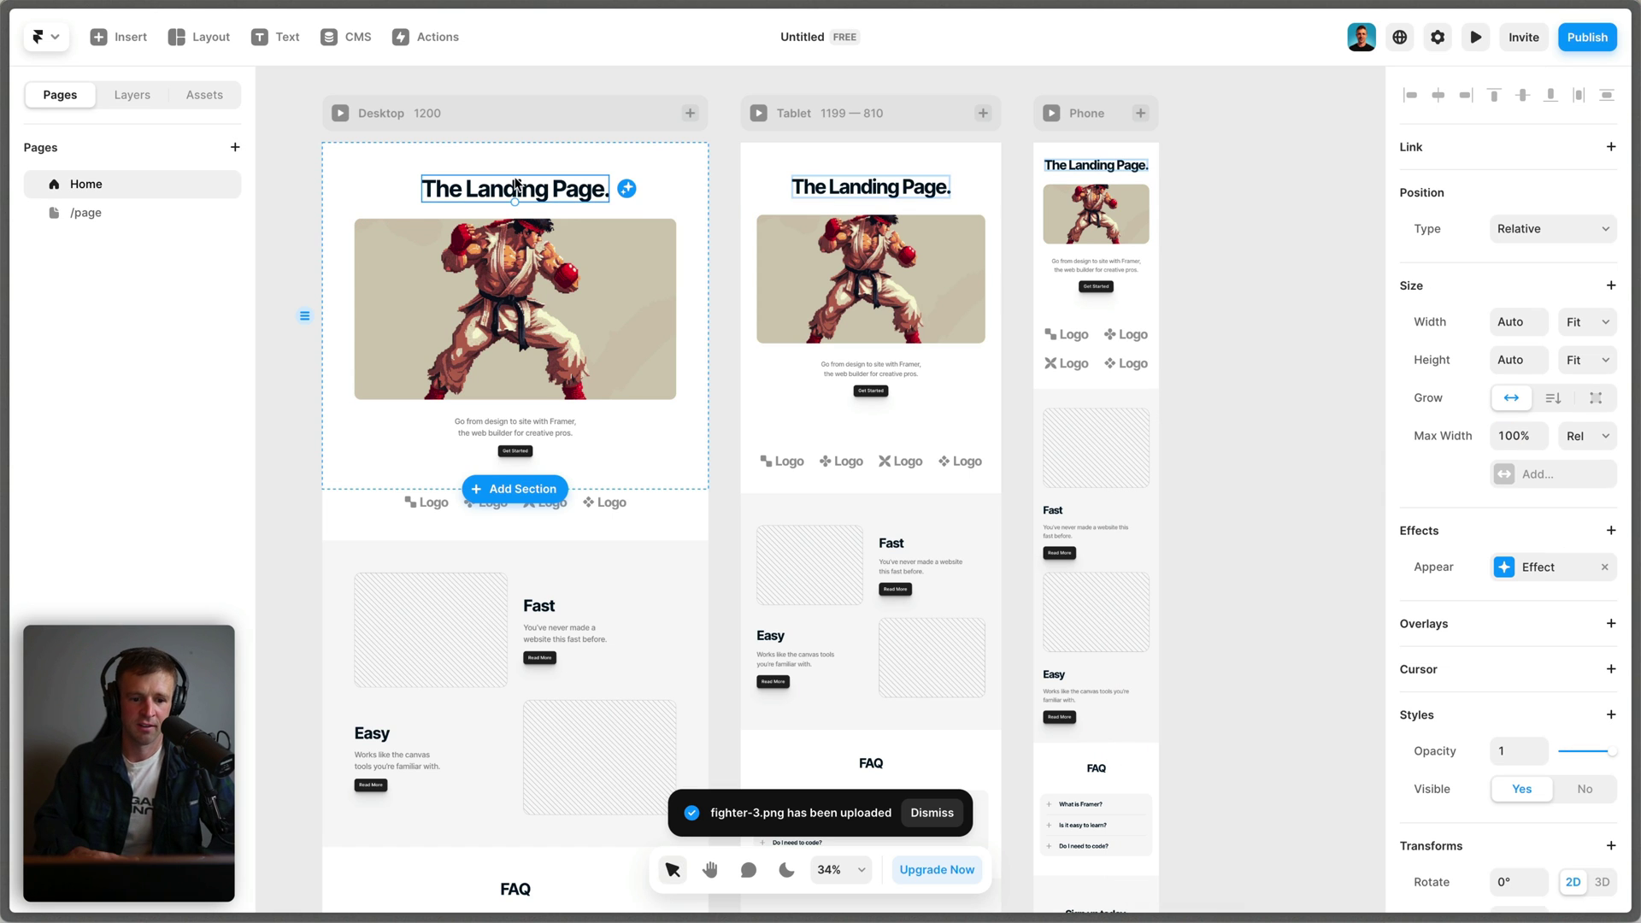
double_click(516, 197)
text(Figh)
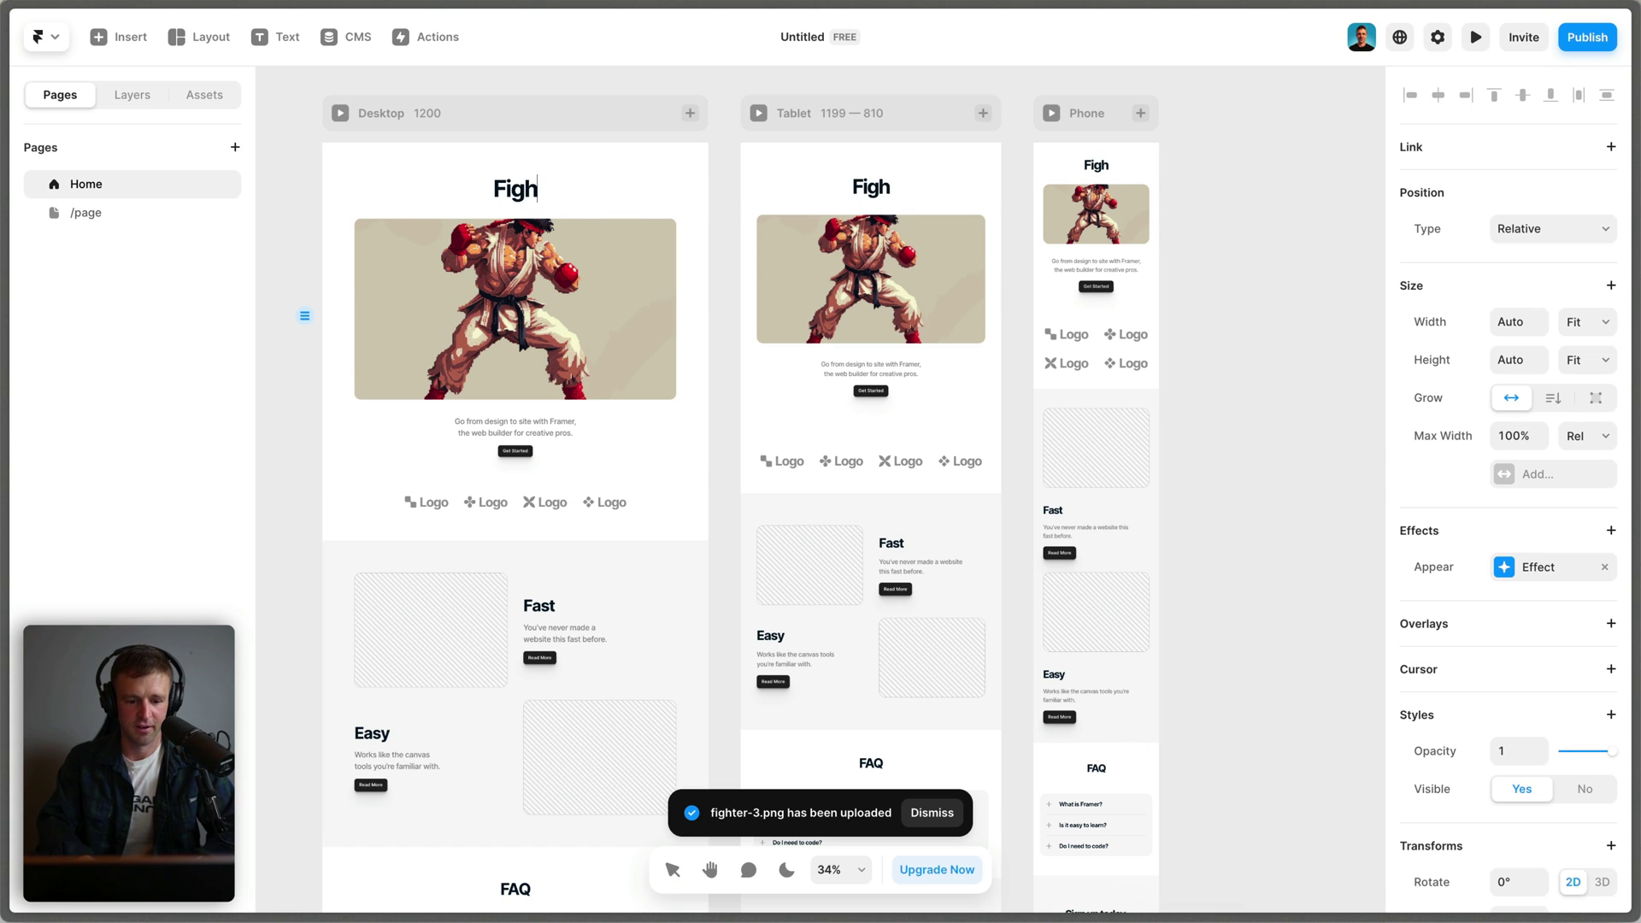
text(ter Game)
key(Escape)
Tilt the desktop hero image about 5° clockwise
scroll(531, 413, left, 1)
click(605, 347)
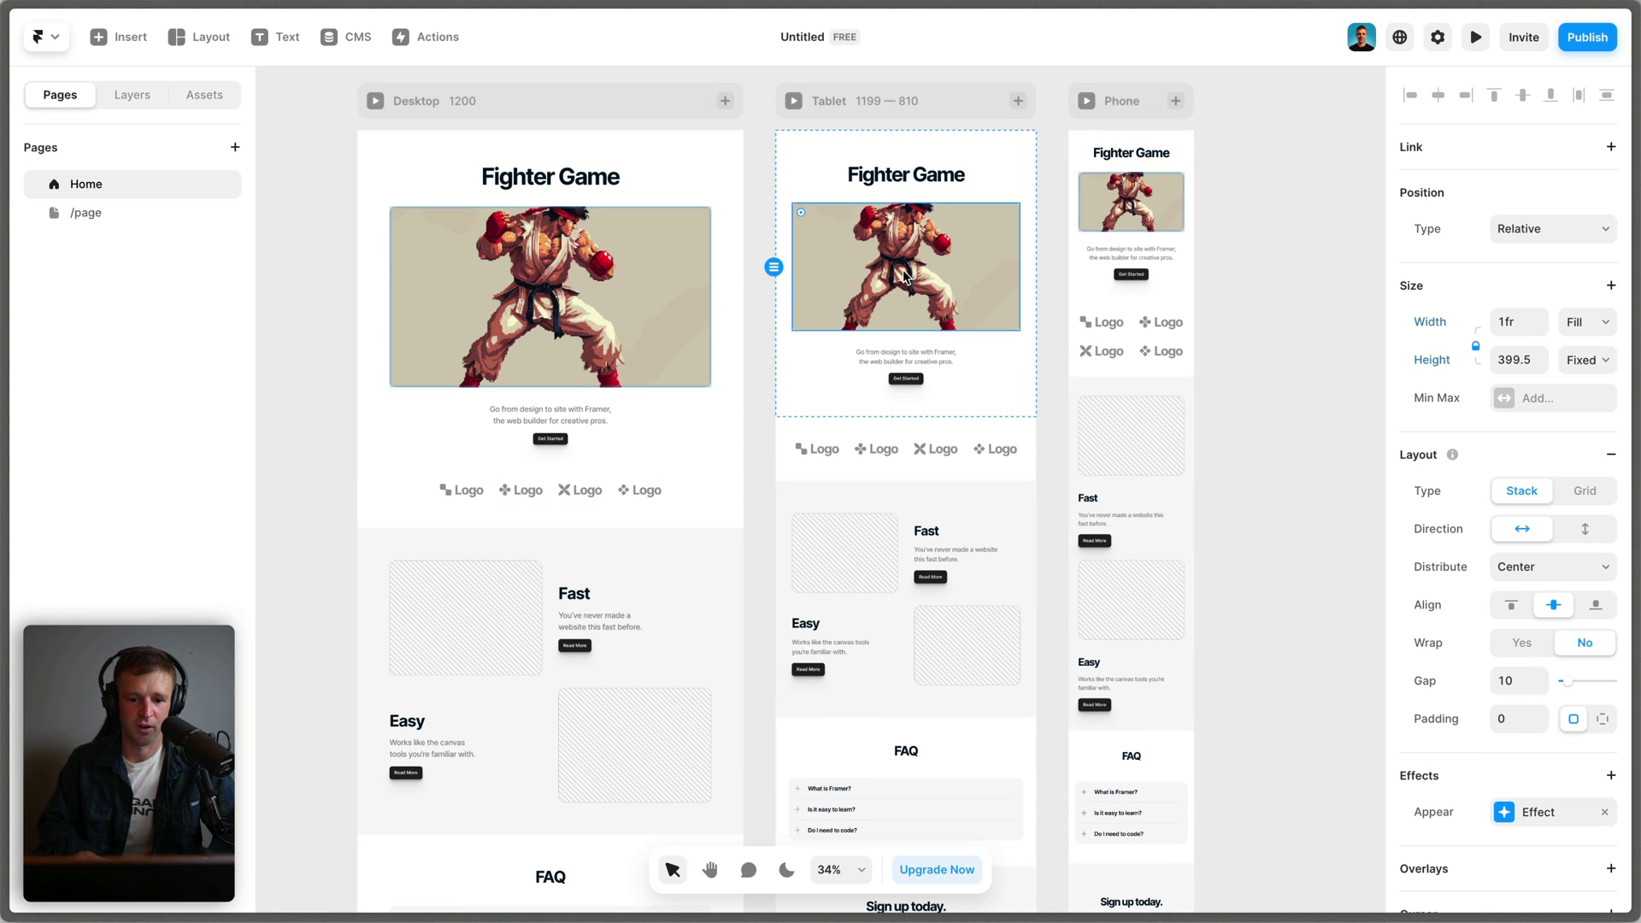
click(707, 301)
scroll(1543, 248, down, 7)
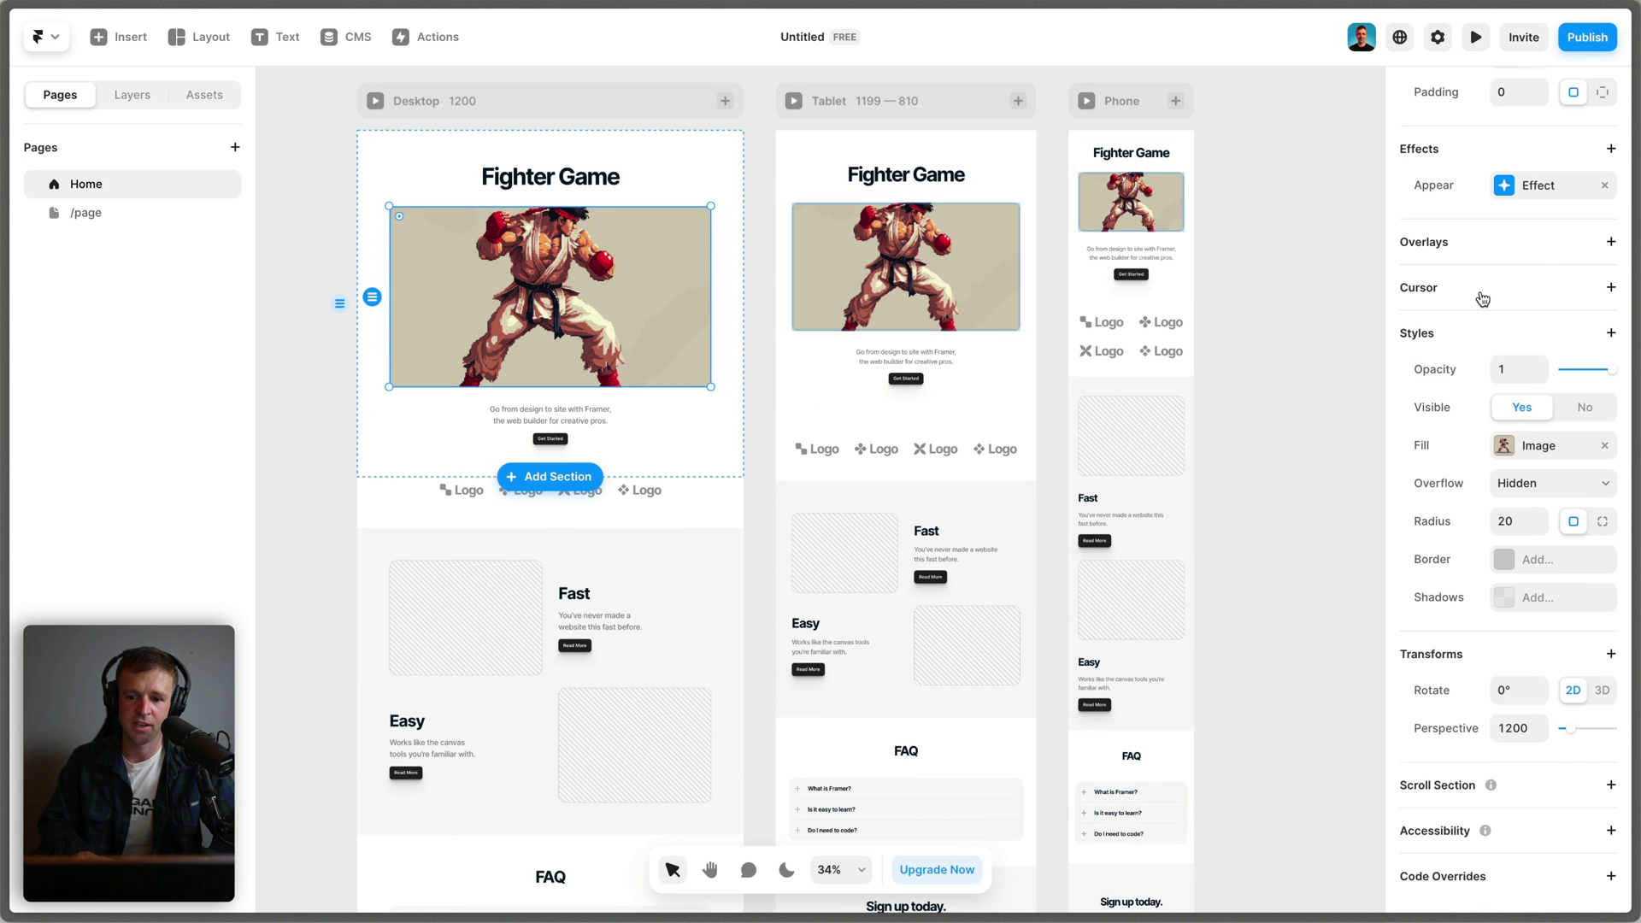
scroll(1483, 299, up, 7)
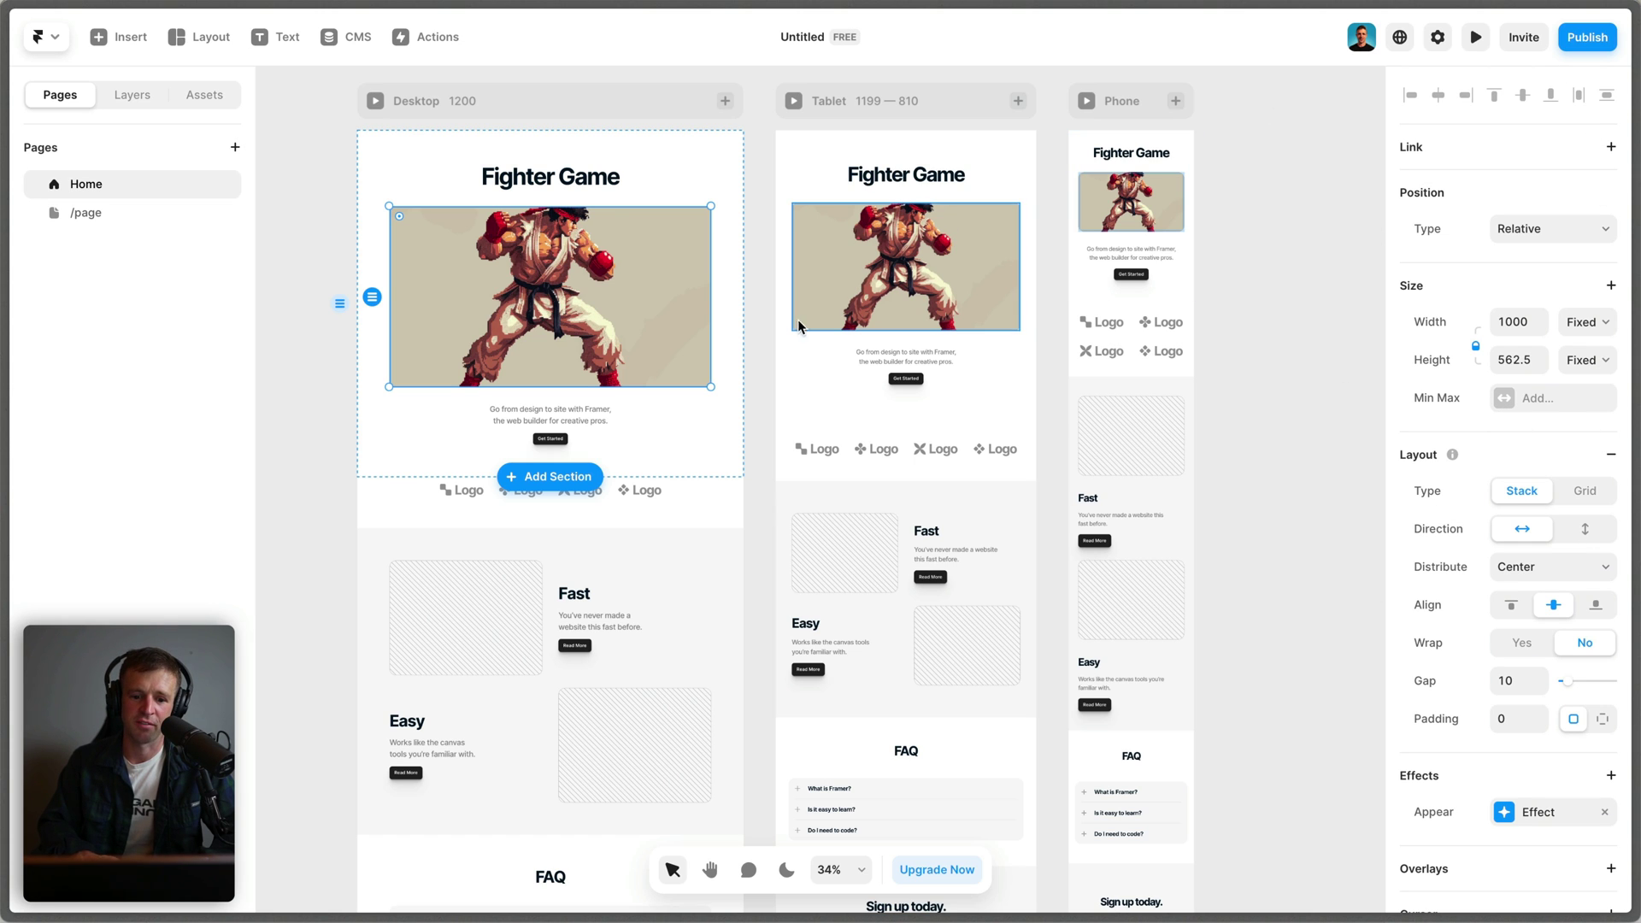
drag(719, 392, 696, 392)
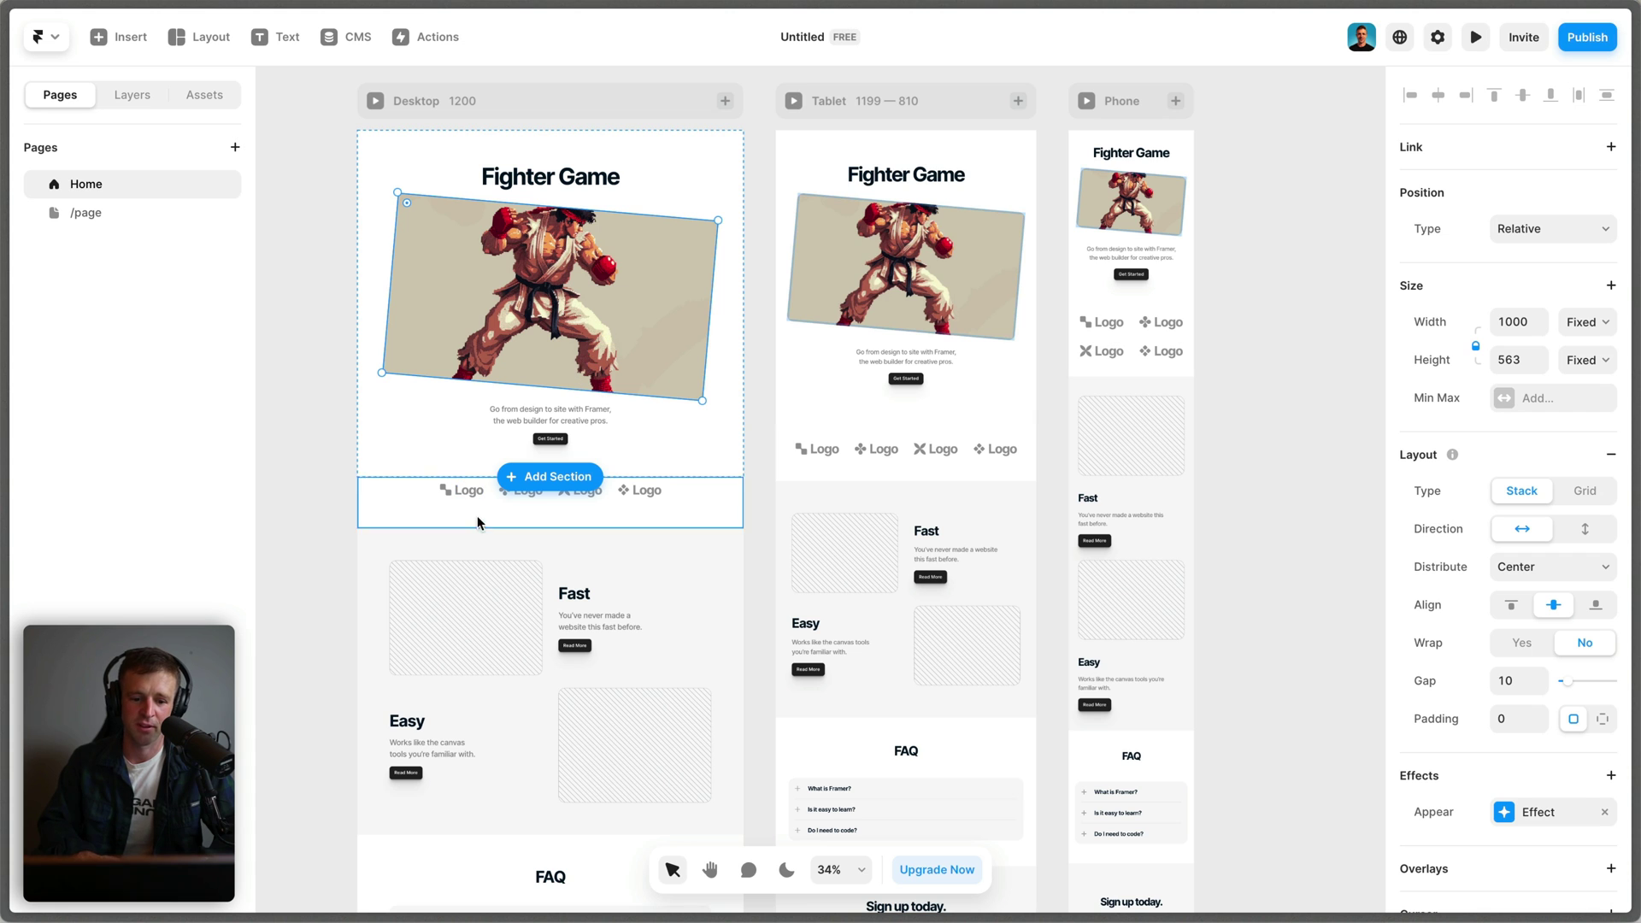
Fill the Fast image with fighter-1.png and the Easy image with fighter-4.png
click(475, 612)
click(593, 733)
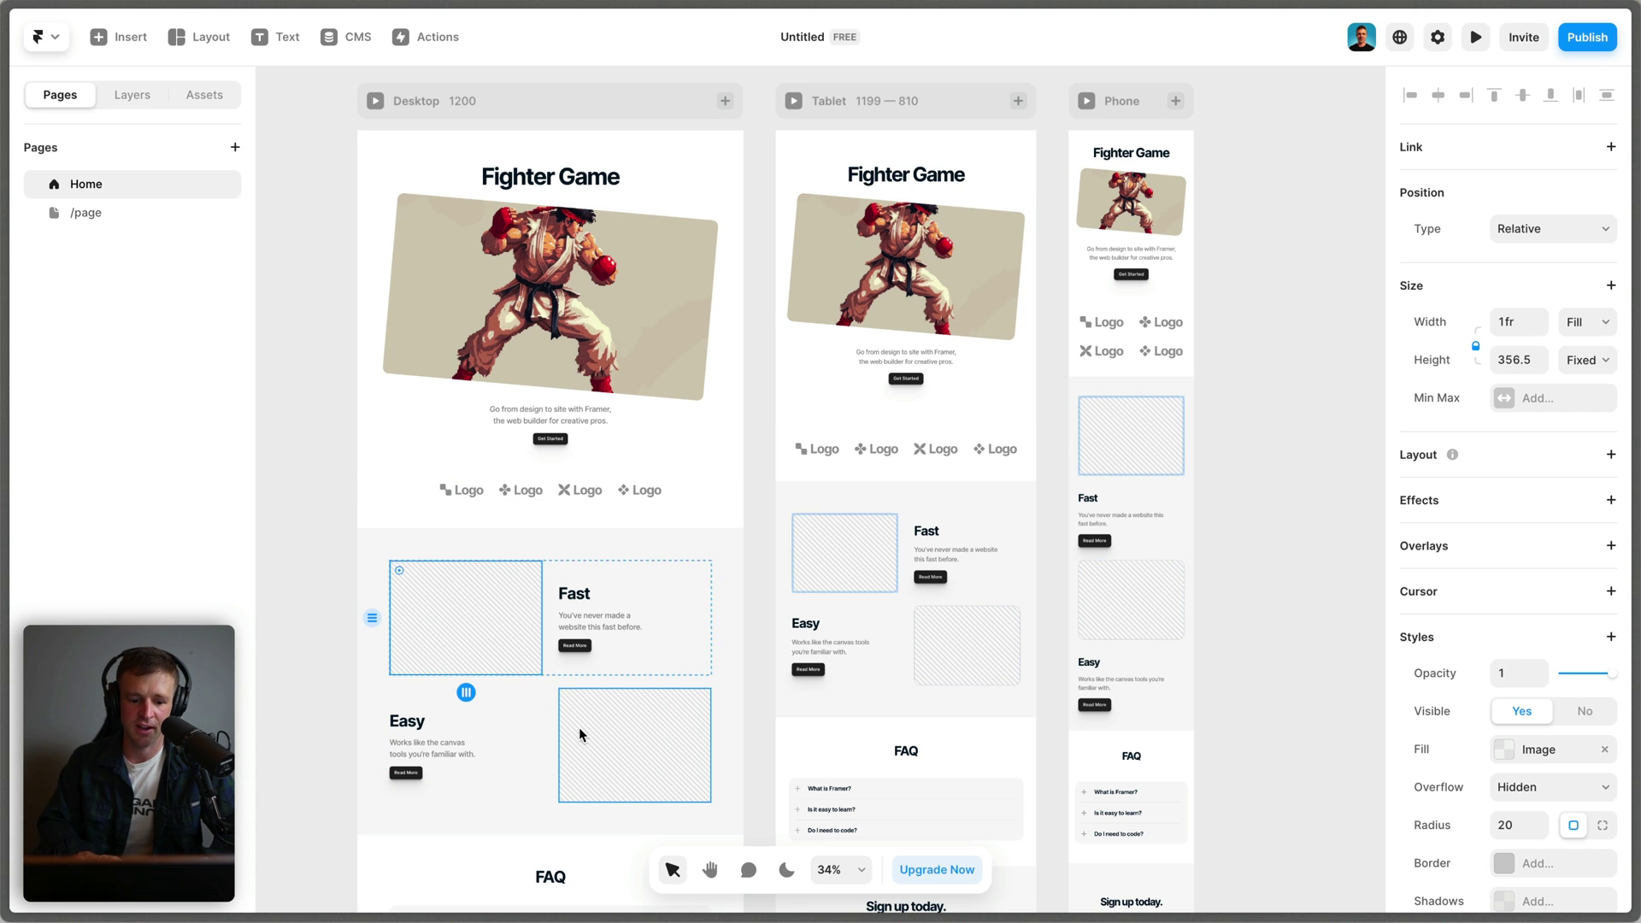
click(476, 650)
click(1530, 749)
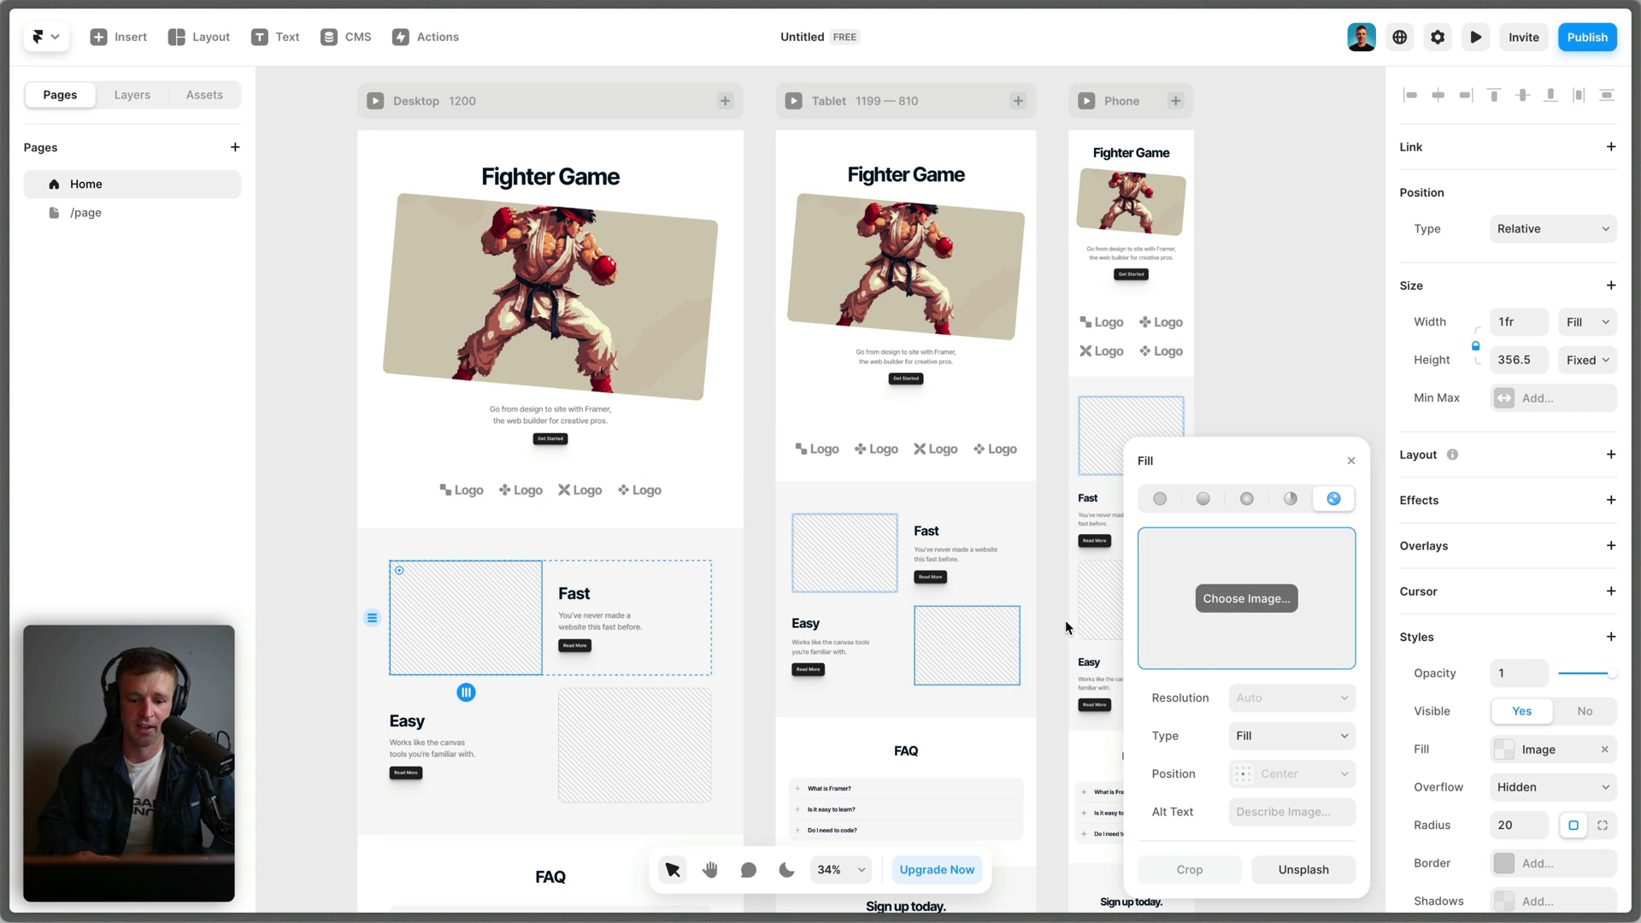
click(1256, 598)
double_click(893, 400)
click(700, 761)
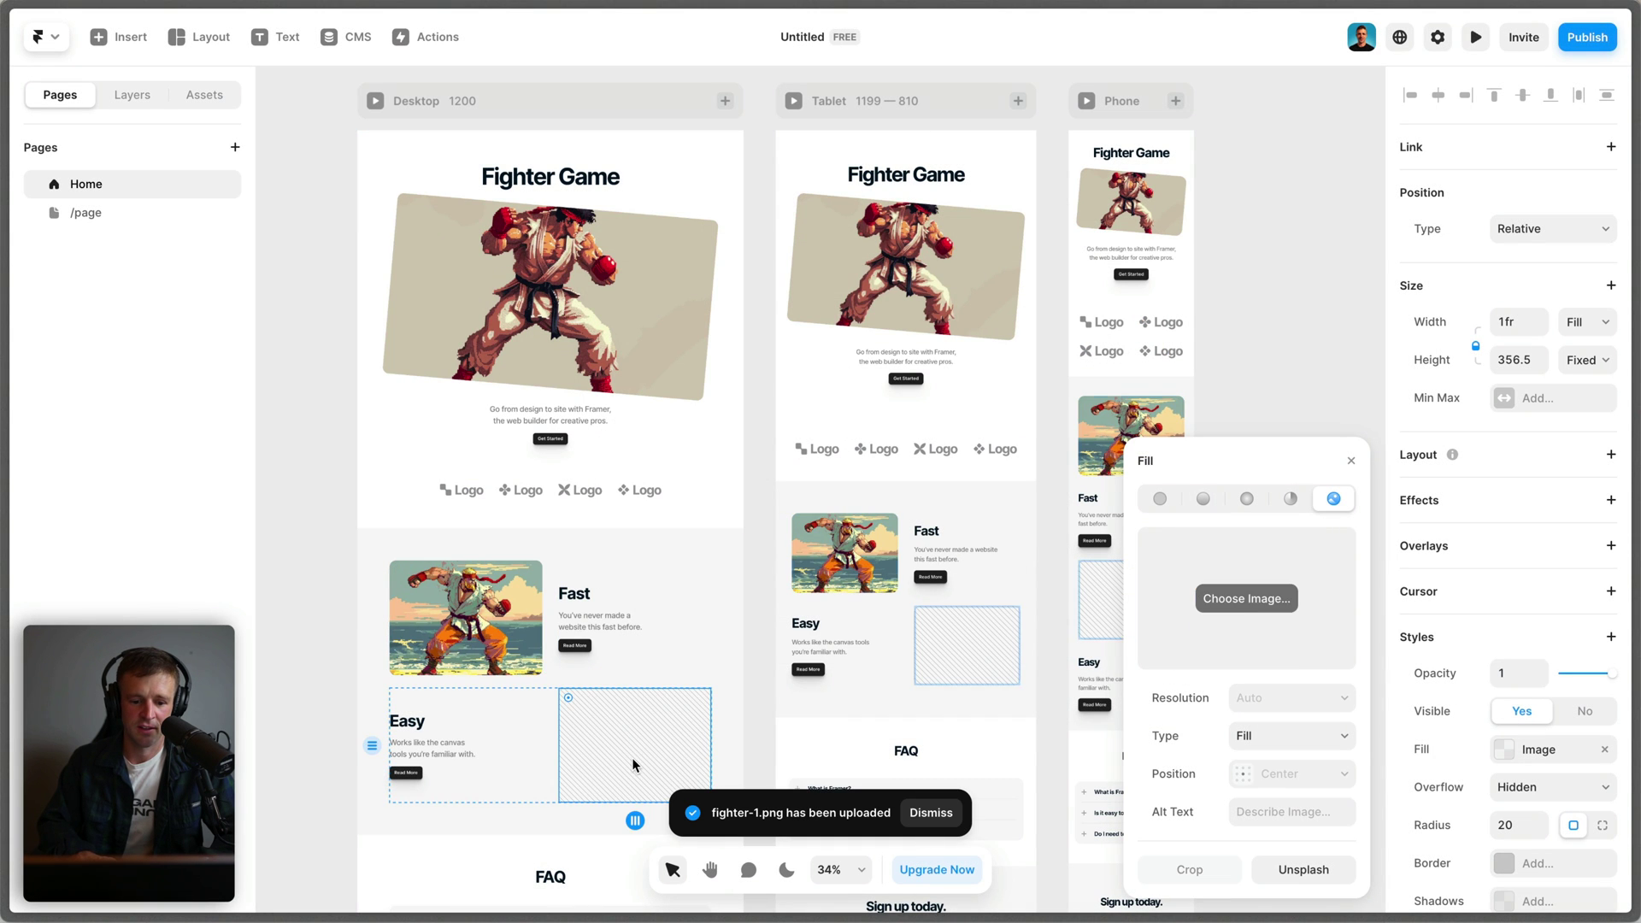
click(1282, 600)
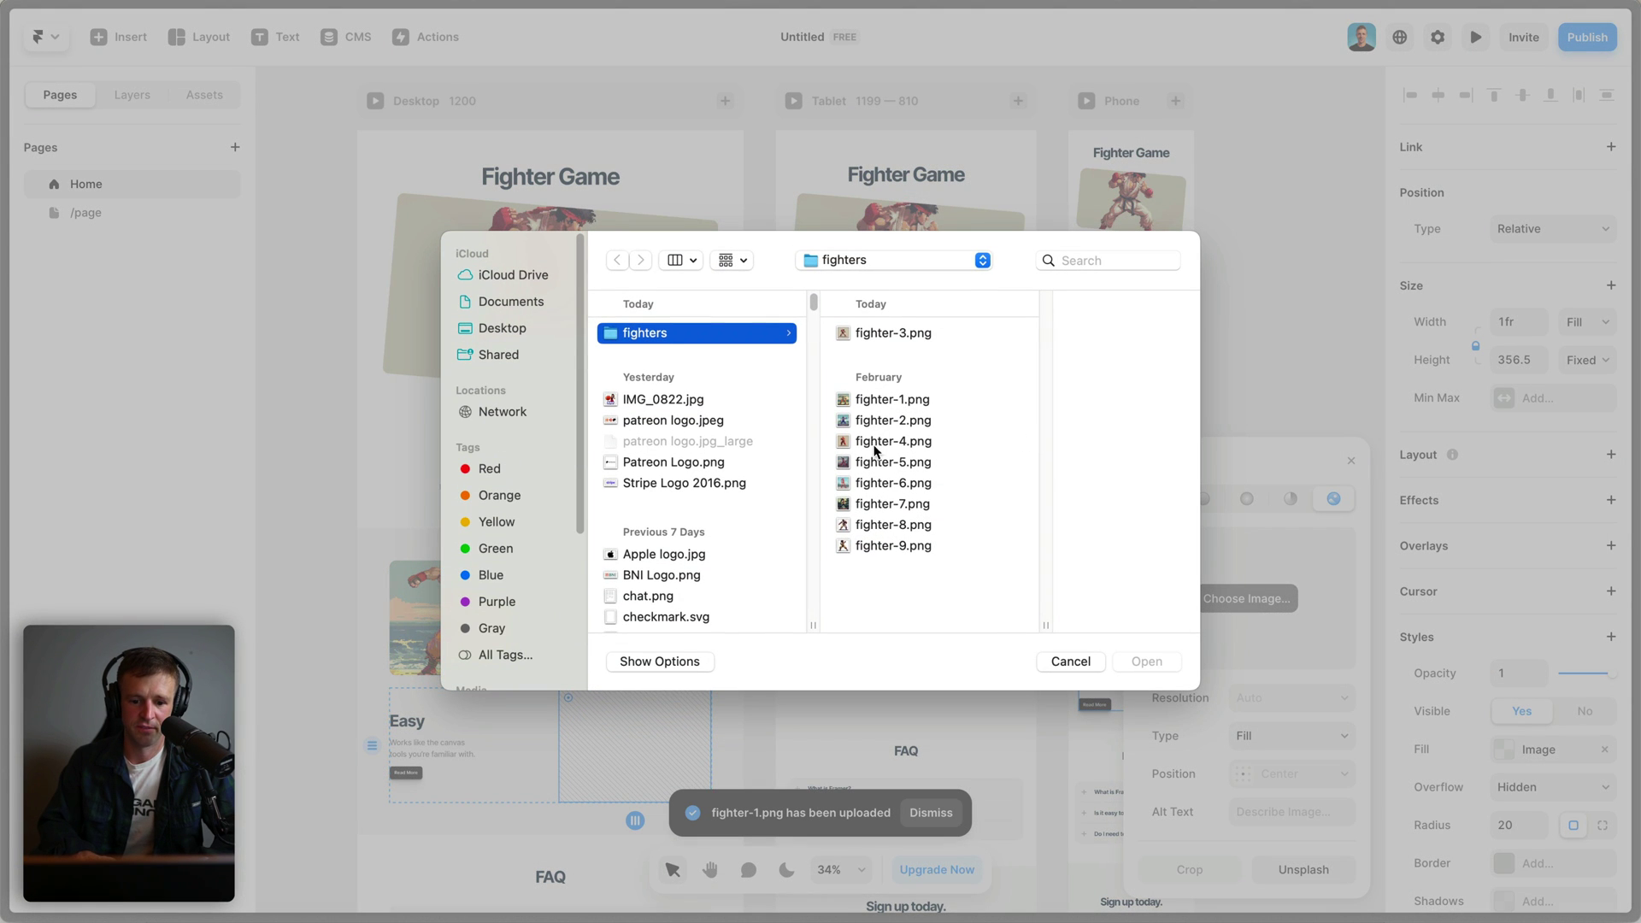
double_click(873, 443)
Tilt the Fast image clockwise and raise the Easy image's corner radius
scroll(622, 487, down, 3)
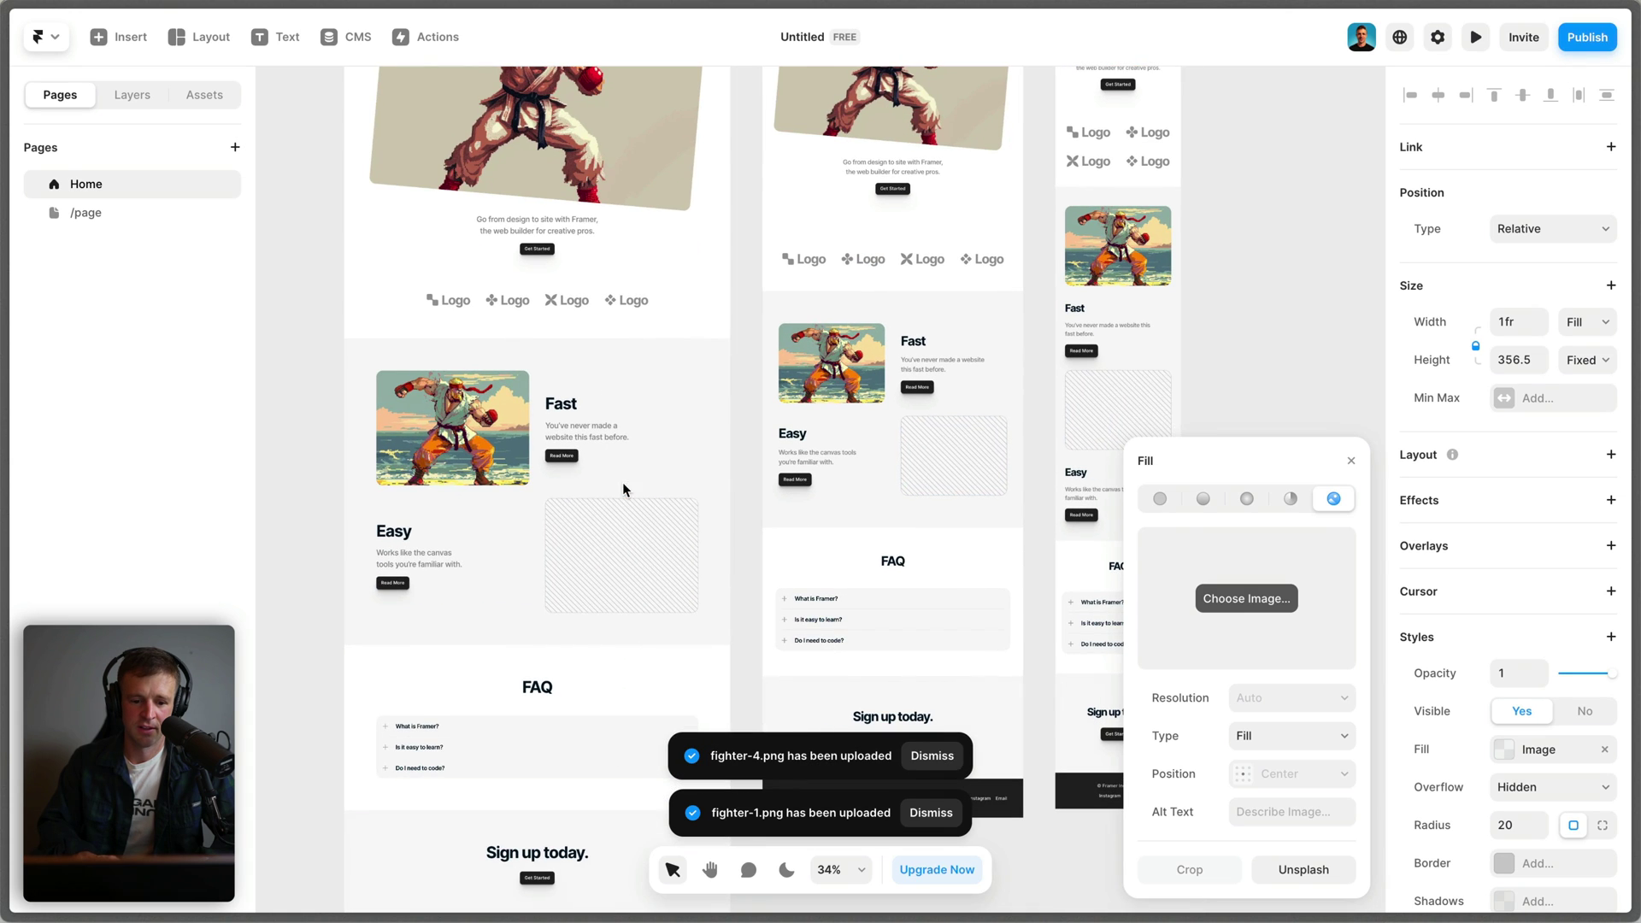
click(525, 475)
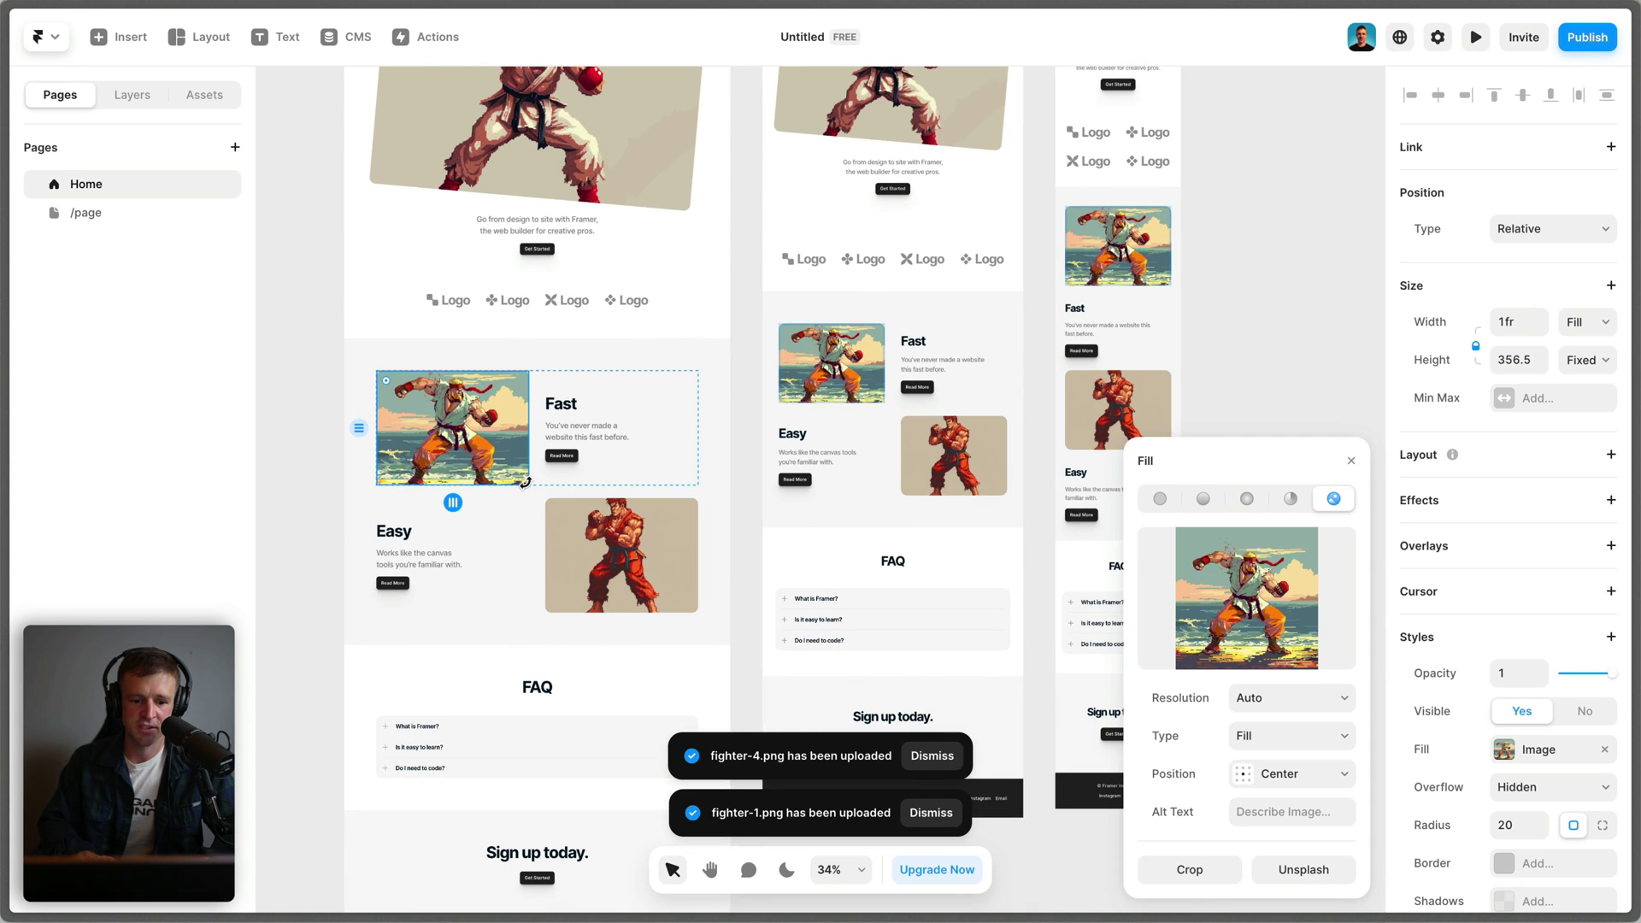
drag(526, 484, 583, 537)
click(551, 504)
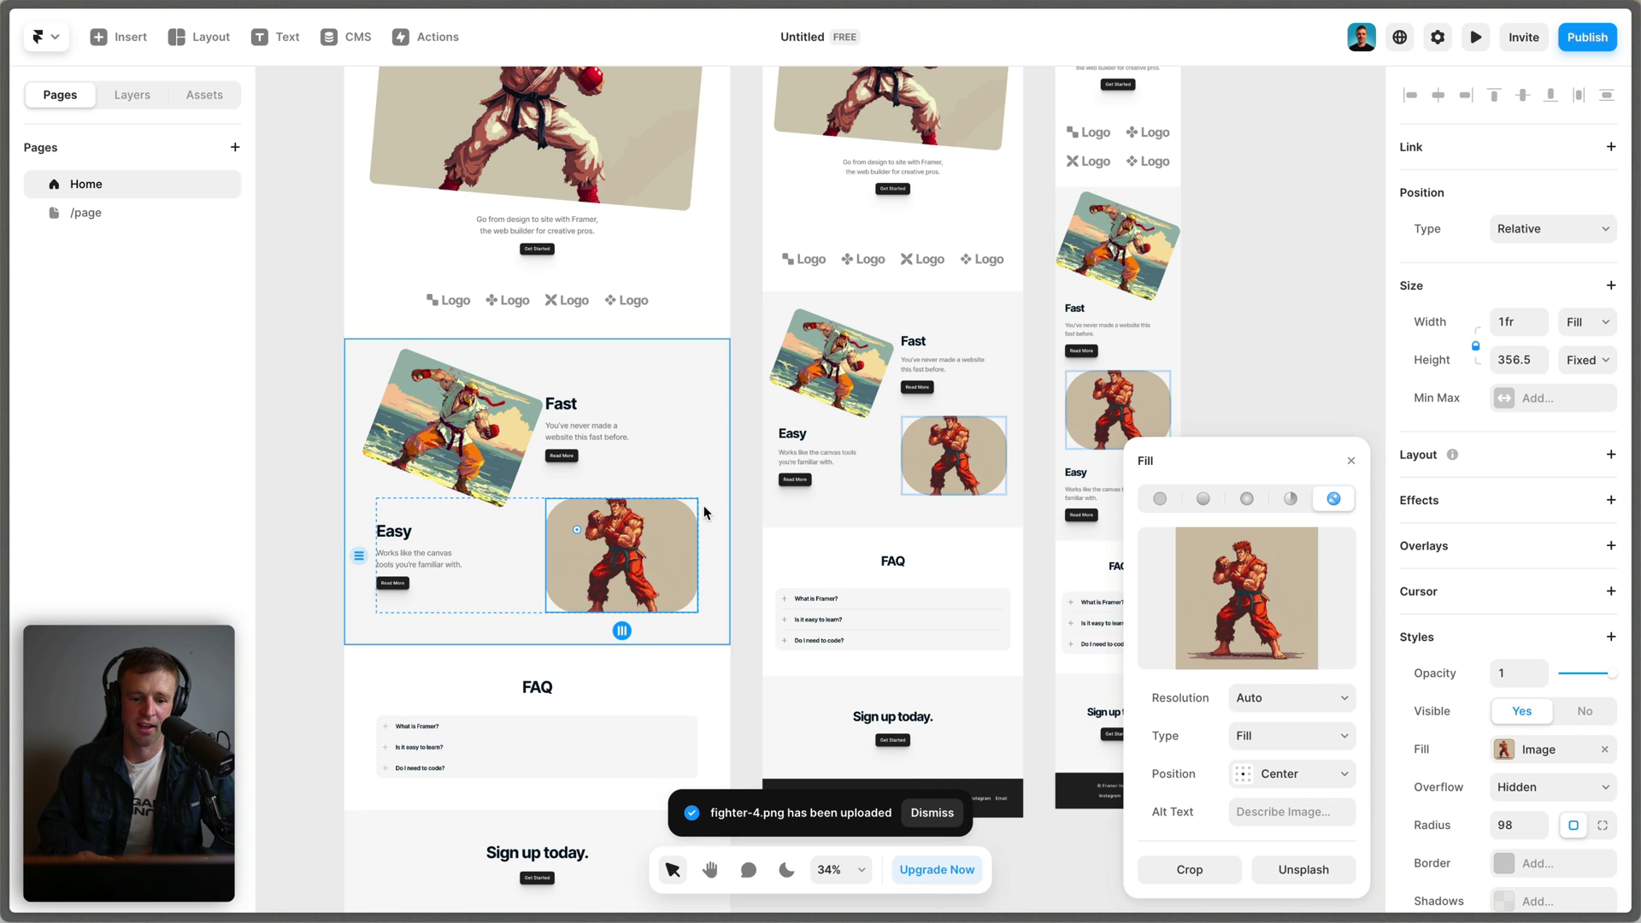
click(675, 458)
click(628, 547)
click(482, 446)
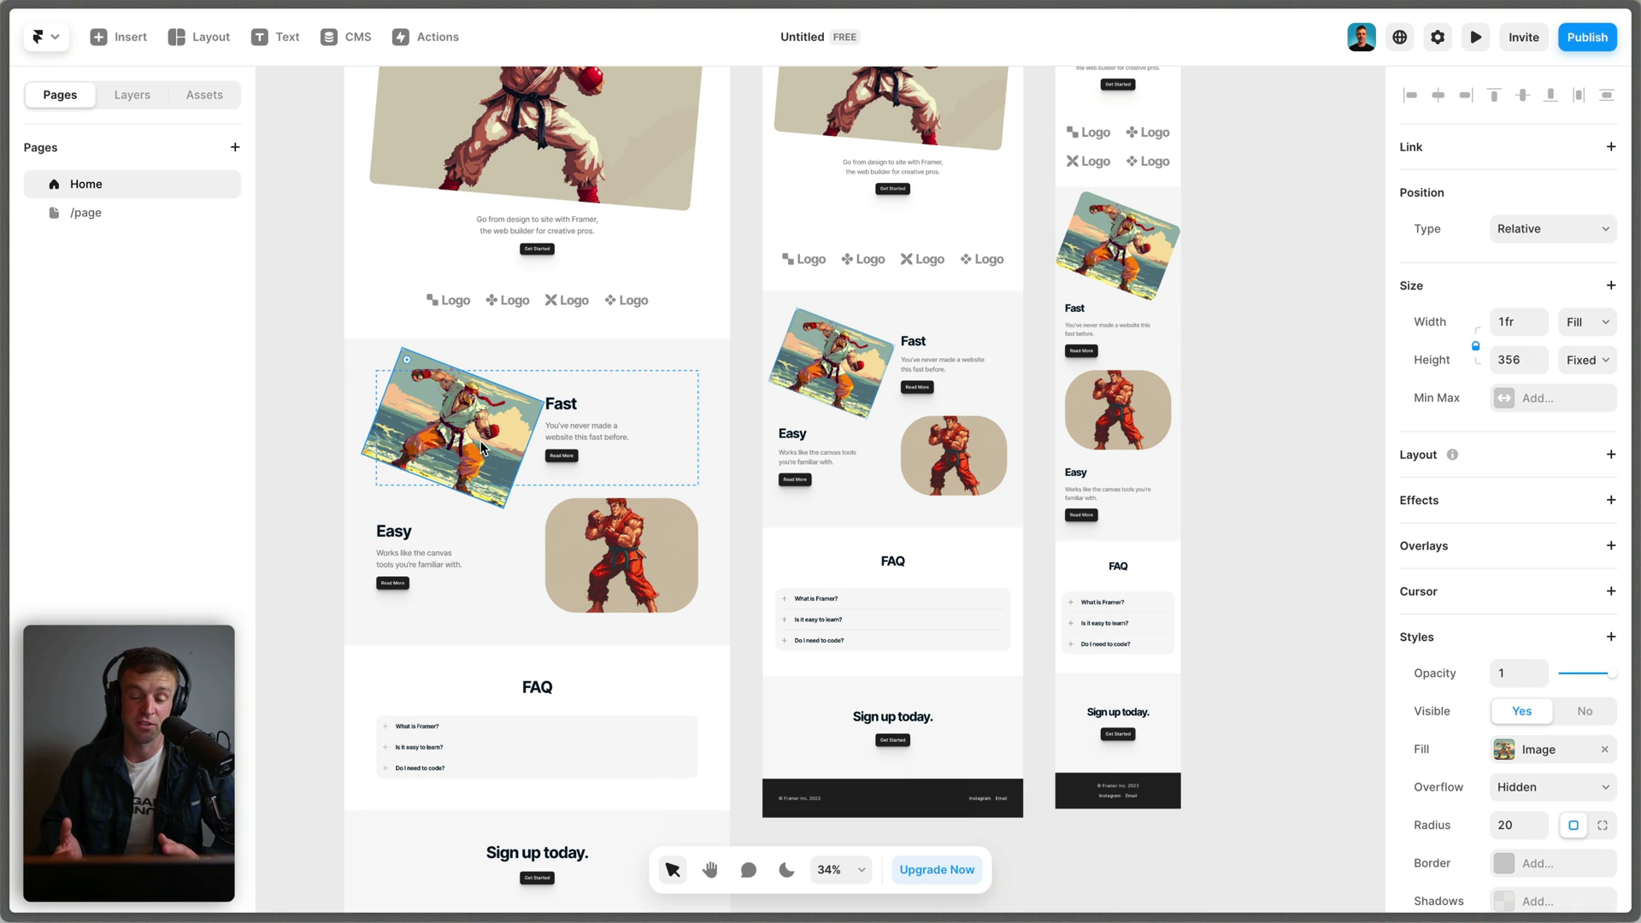
click(598, 568)
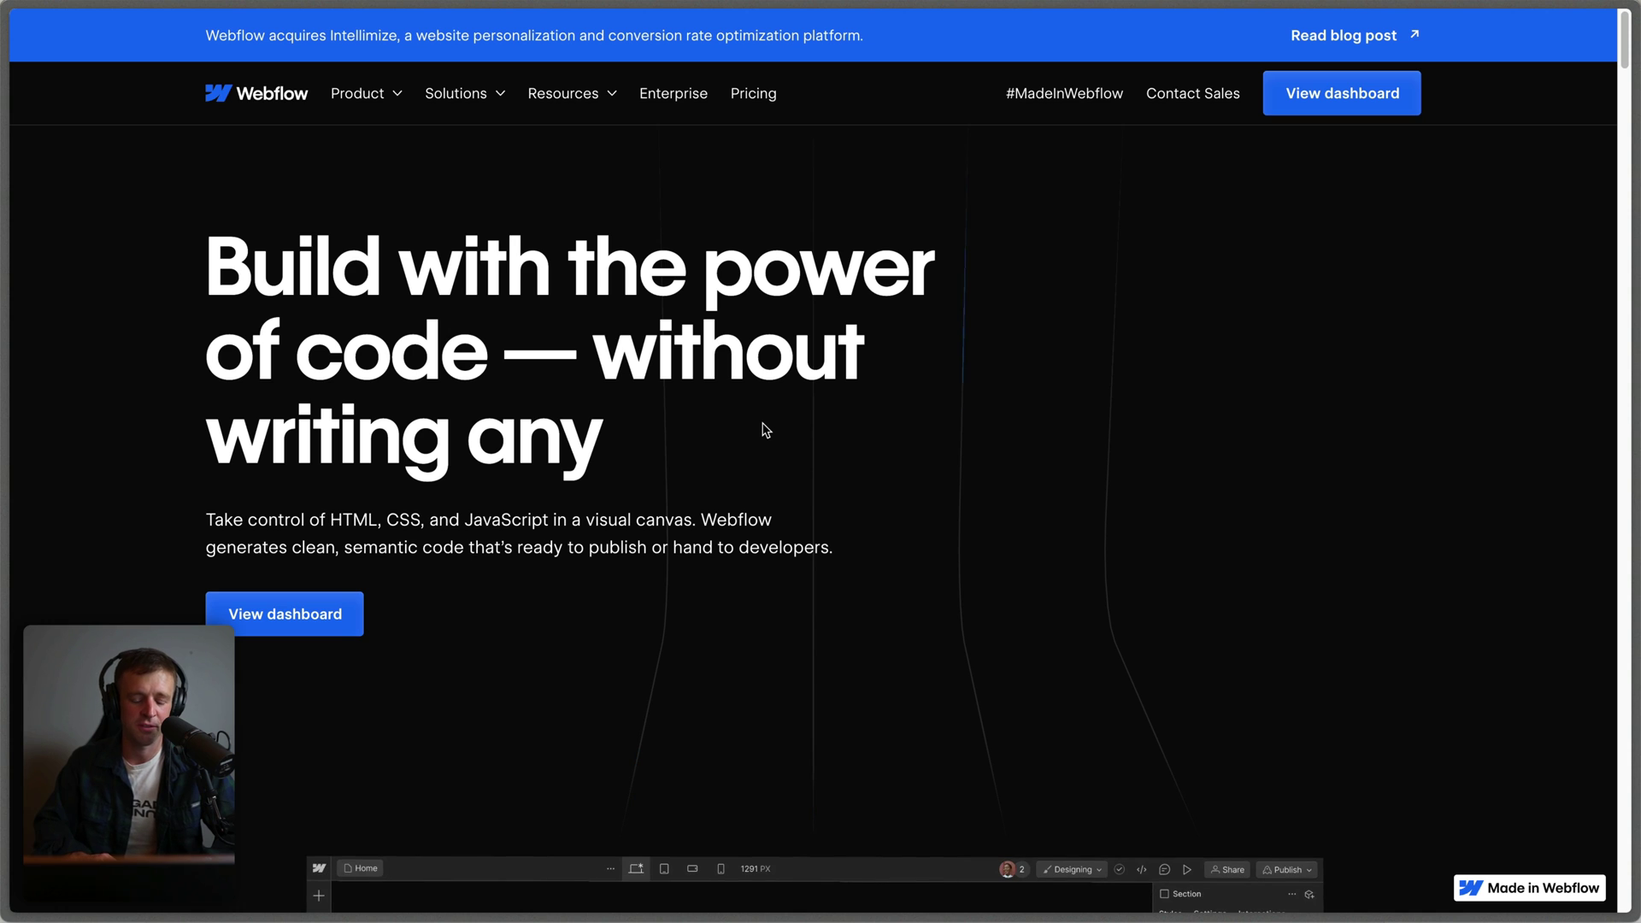
scroll(1012, 433, down, 2)
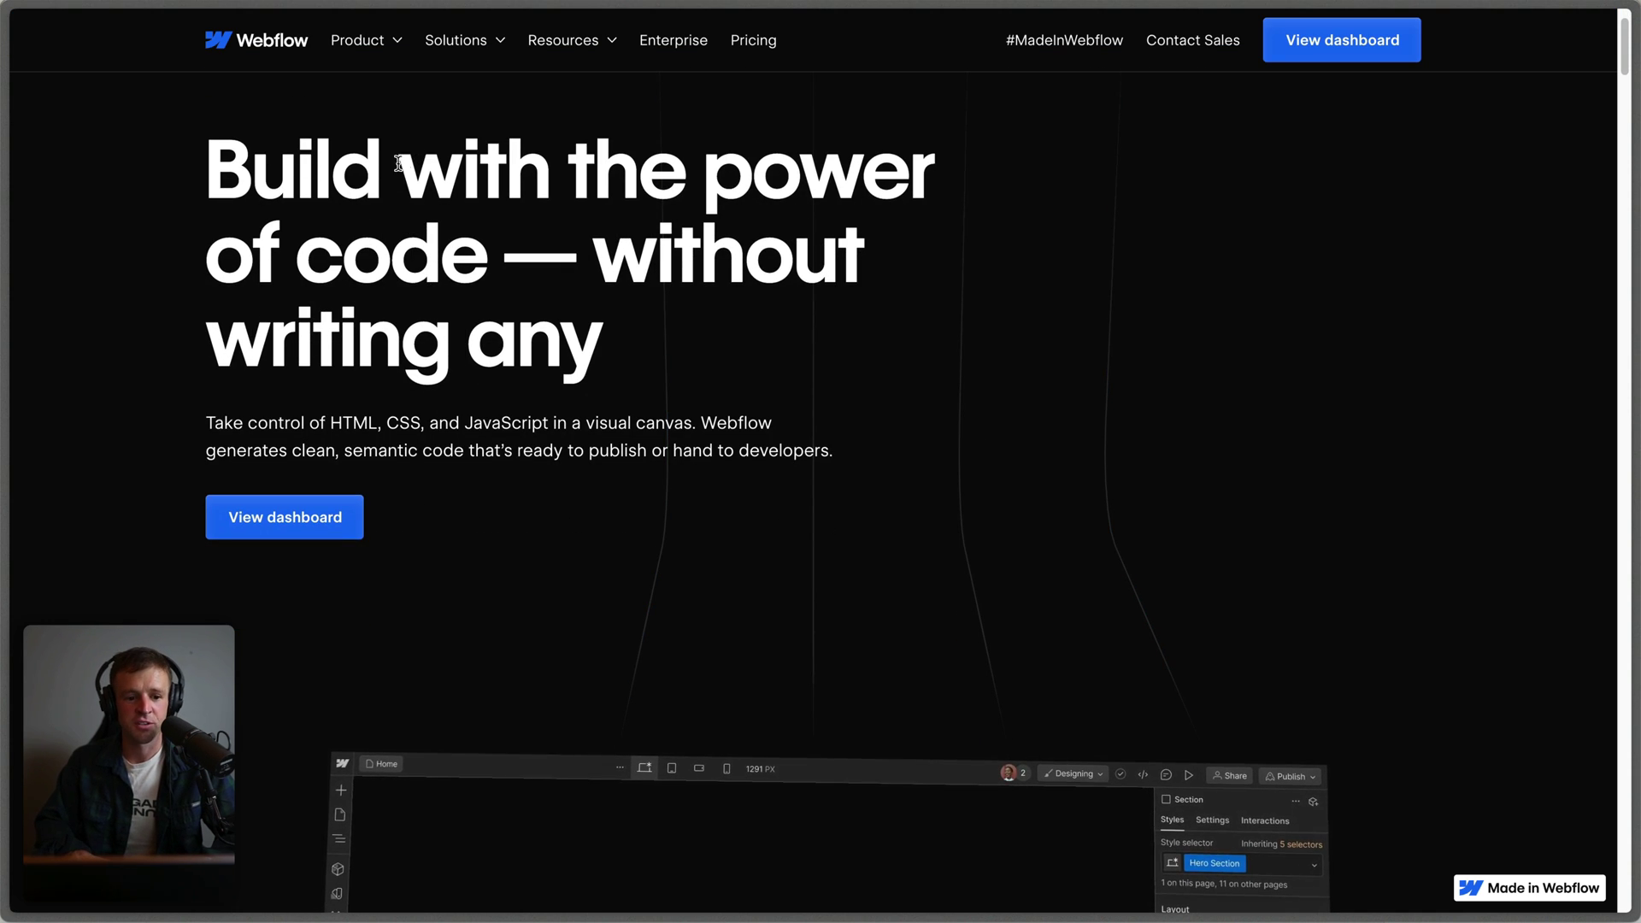
drag(295, 168, 605, 318)
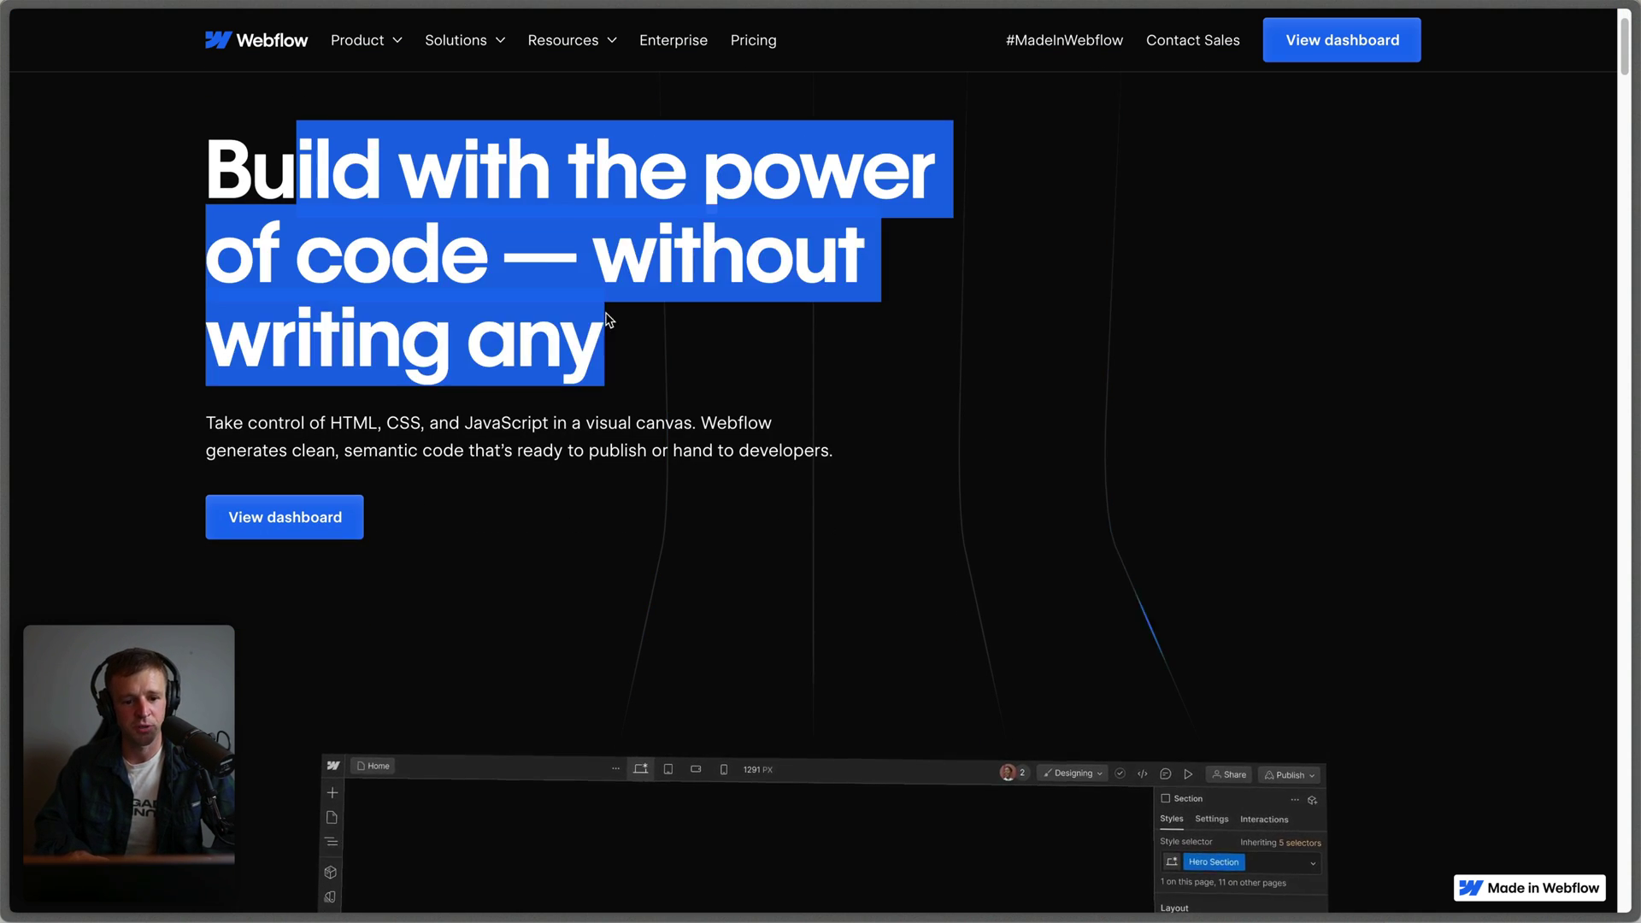
click(686, 371)
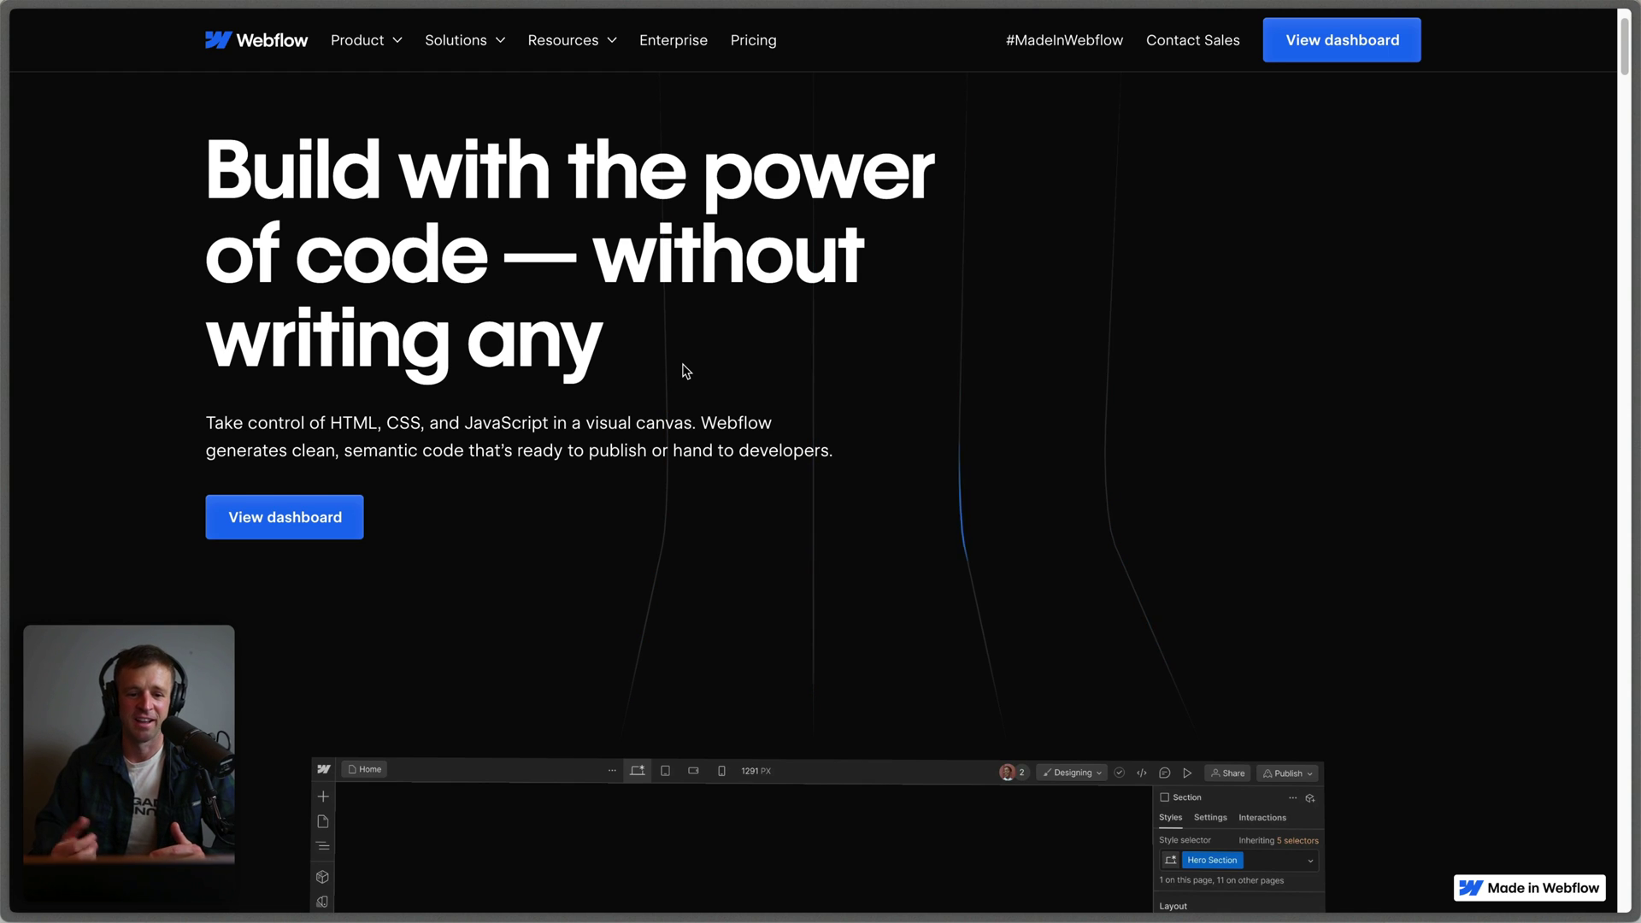
scroll(671, 374, up, 1)
drag(667, 375, 334, 213)
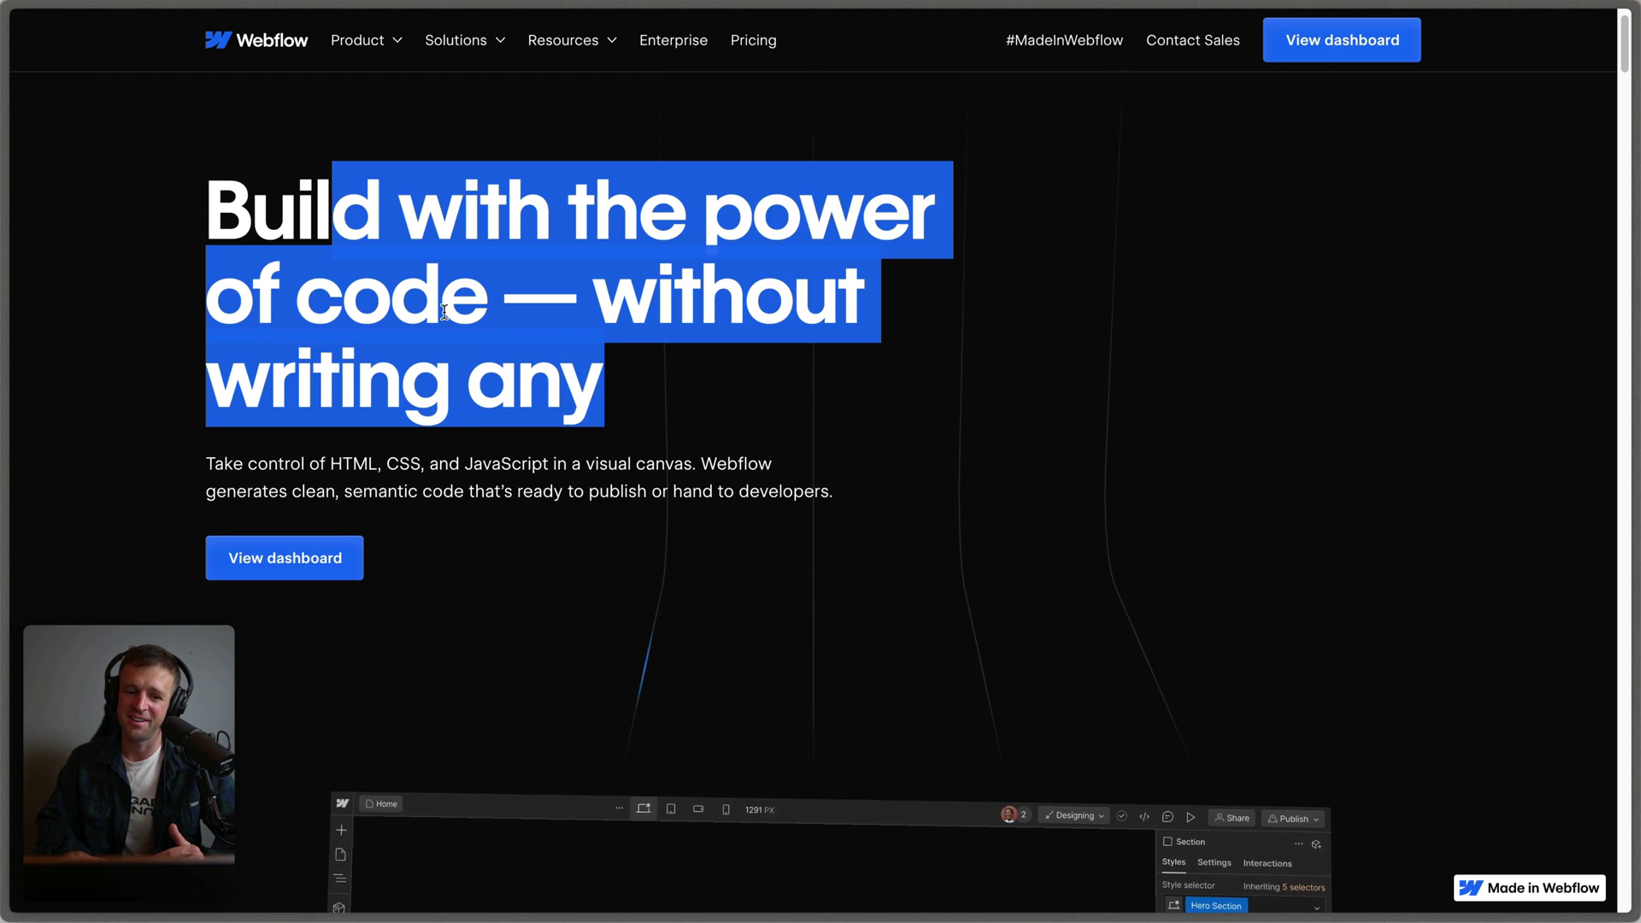
click(475, 337)
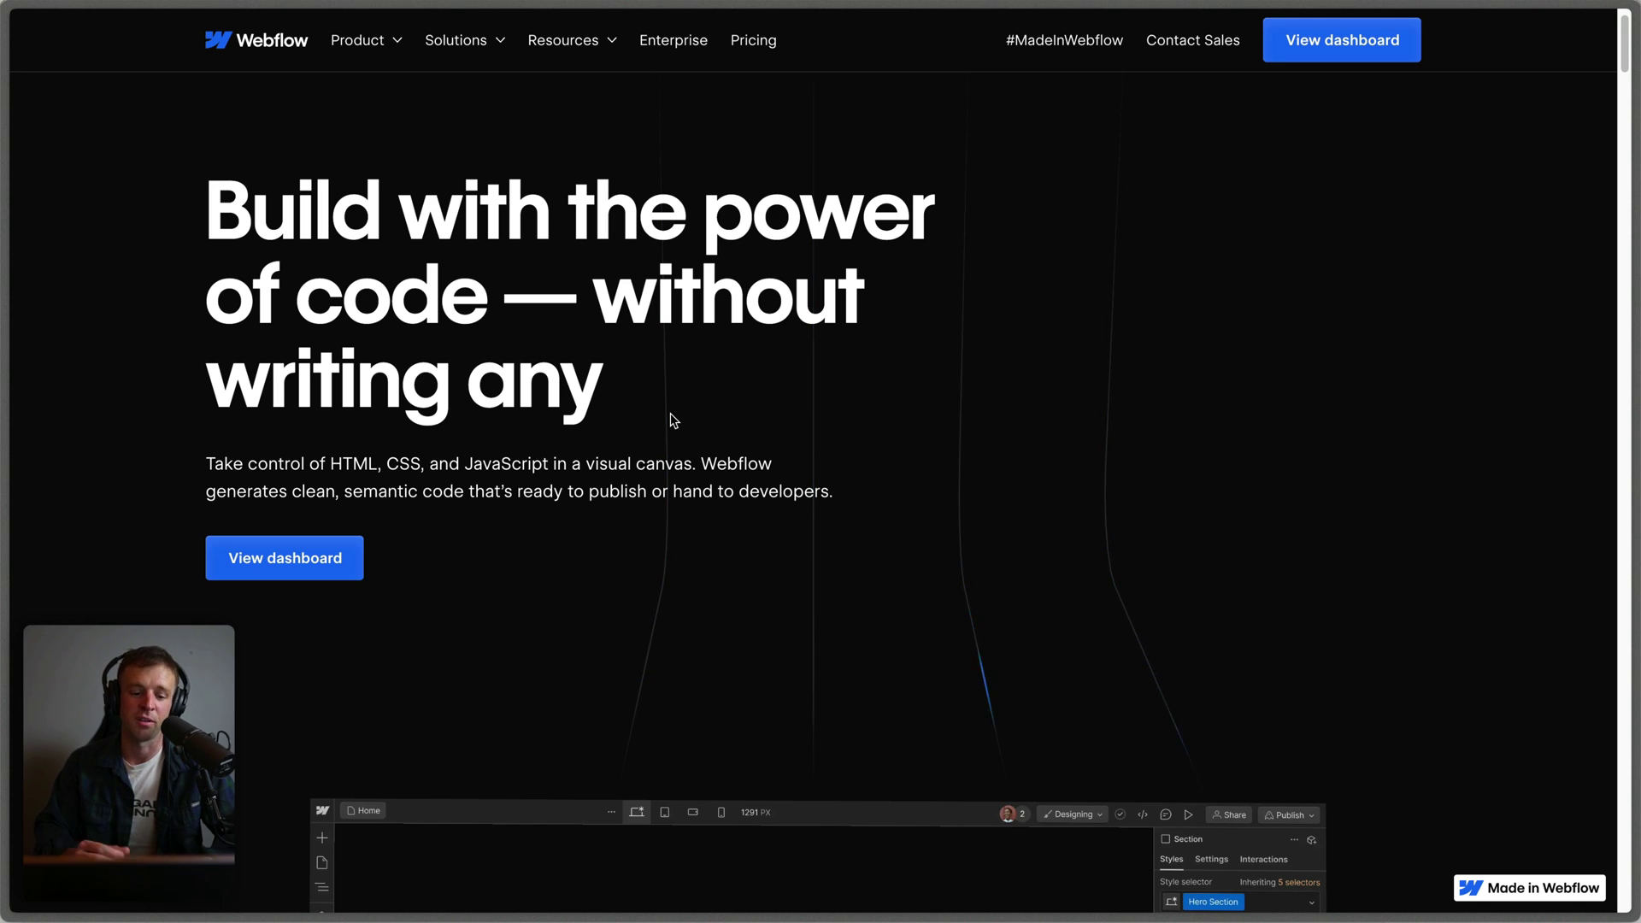
Scroll the Webflow homepage and expand the 'Create content-rich pages' and 'Go live quickly' features
scroll(812, 354, down, 10)
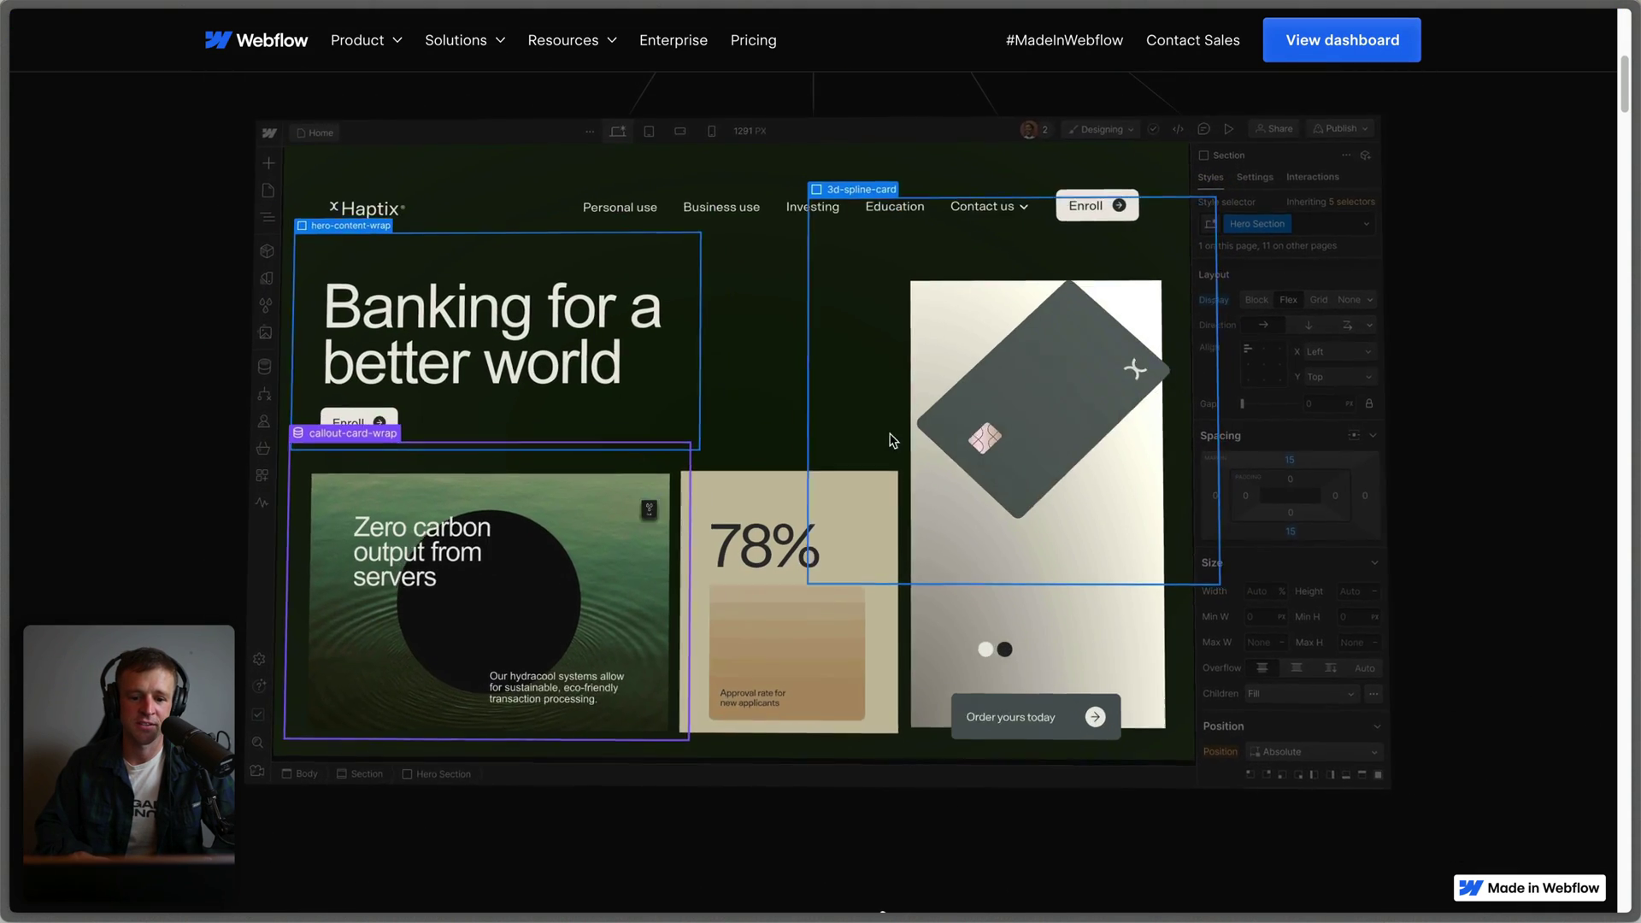
scroll(942, 520, down, 5)
scroll(942, 520, down, 5)
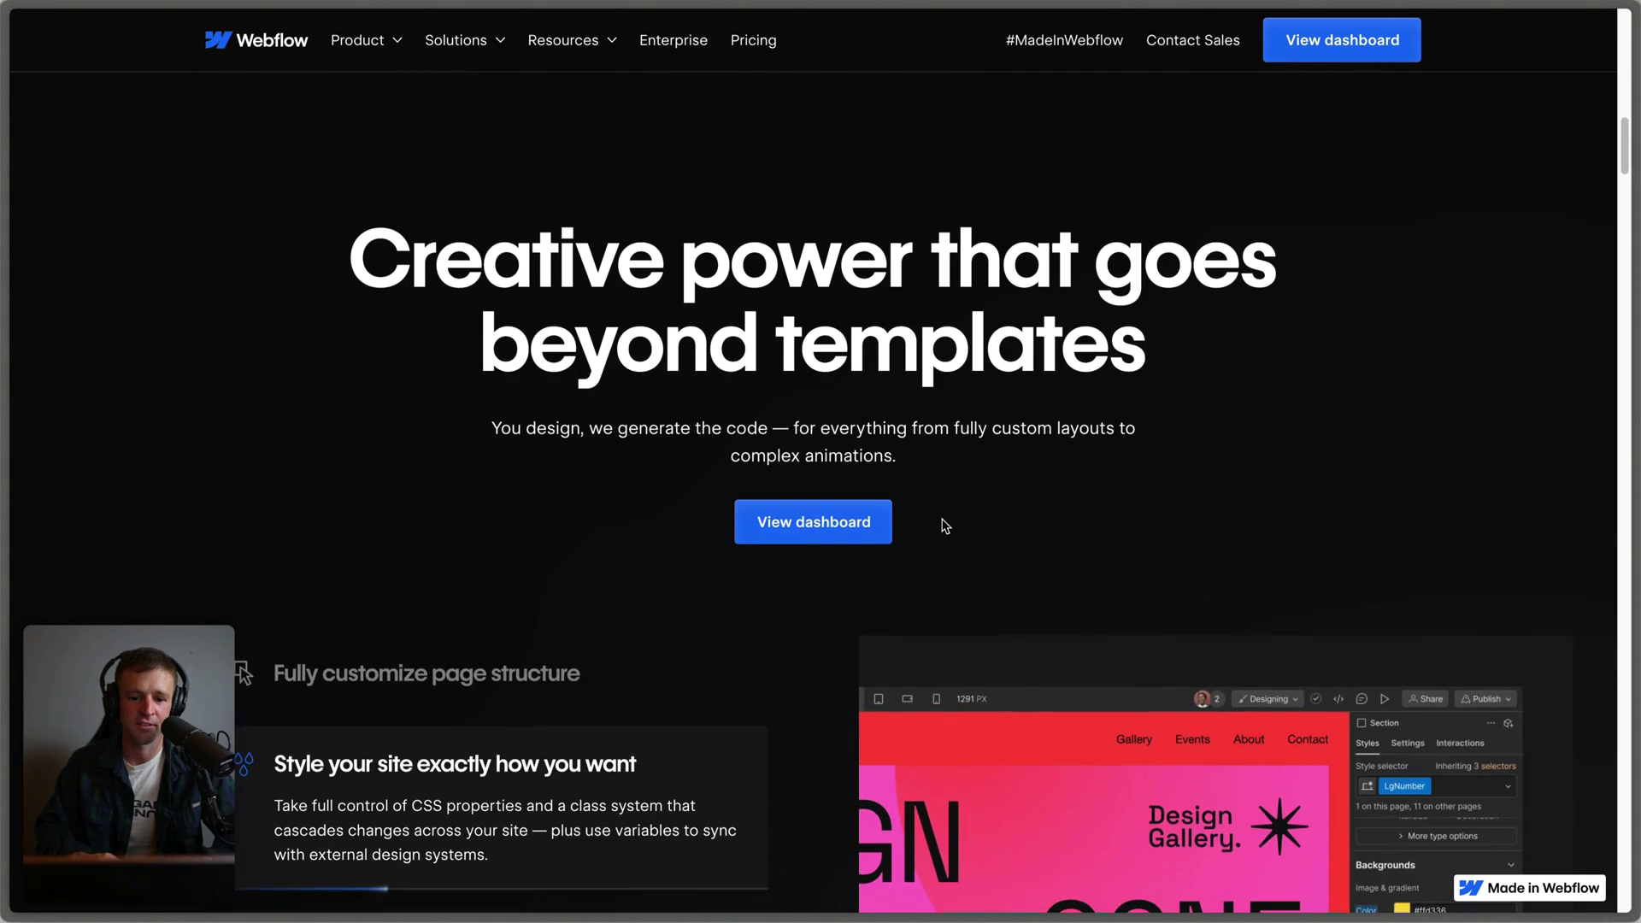
scroll(846, 427, down, 5)
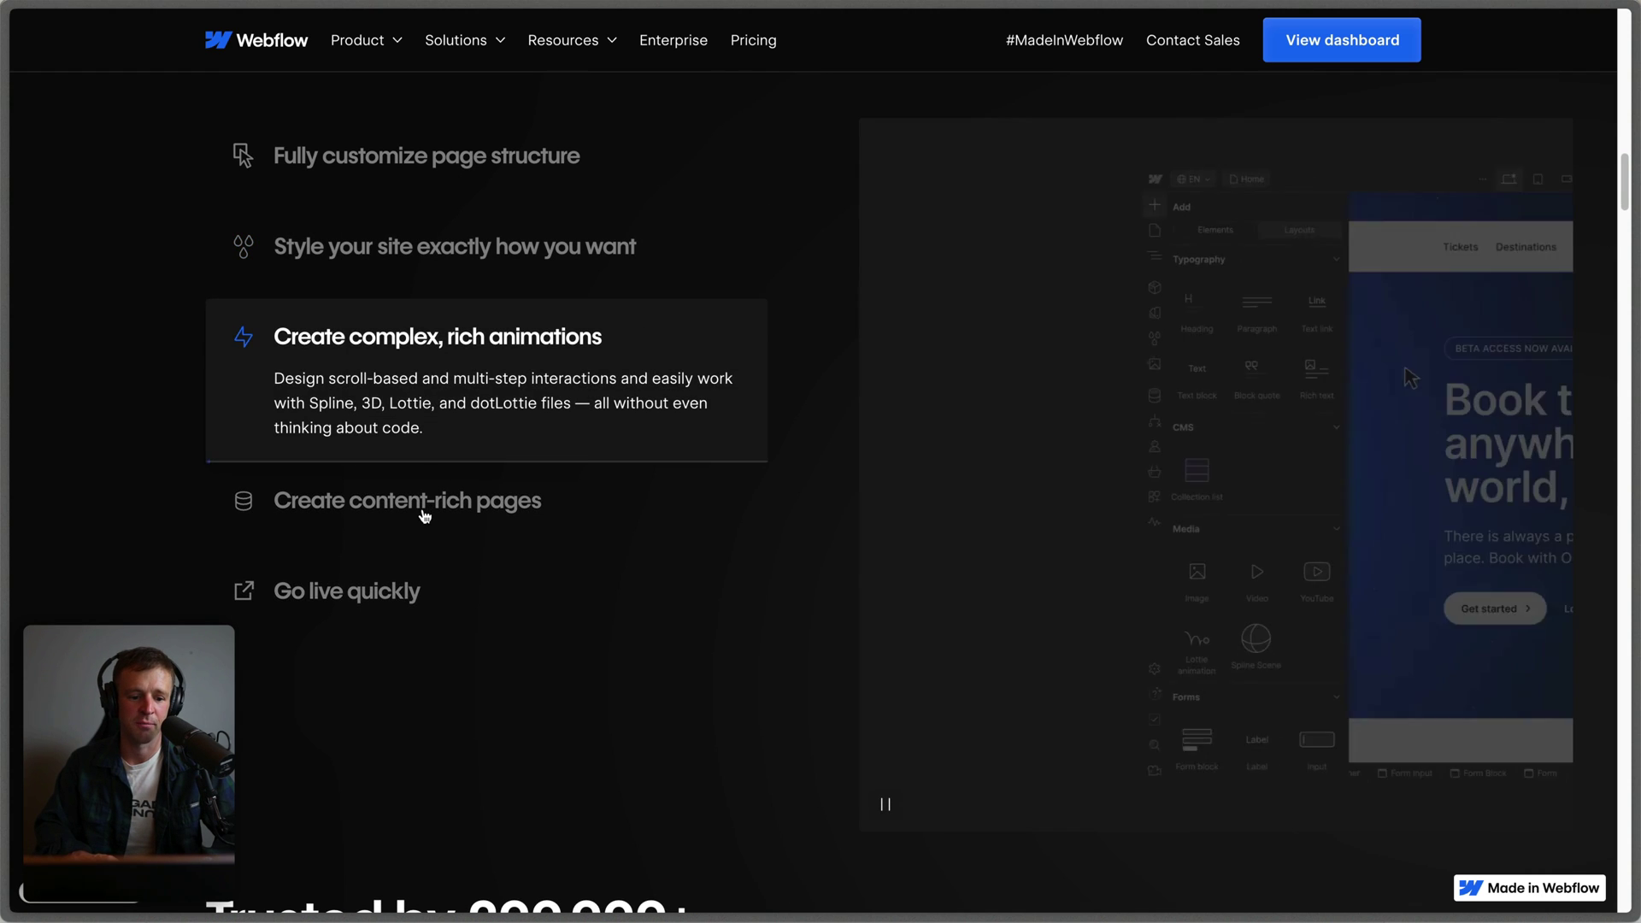
click(547, 506)
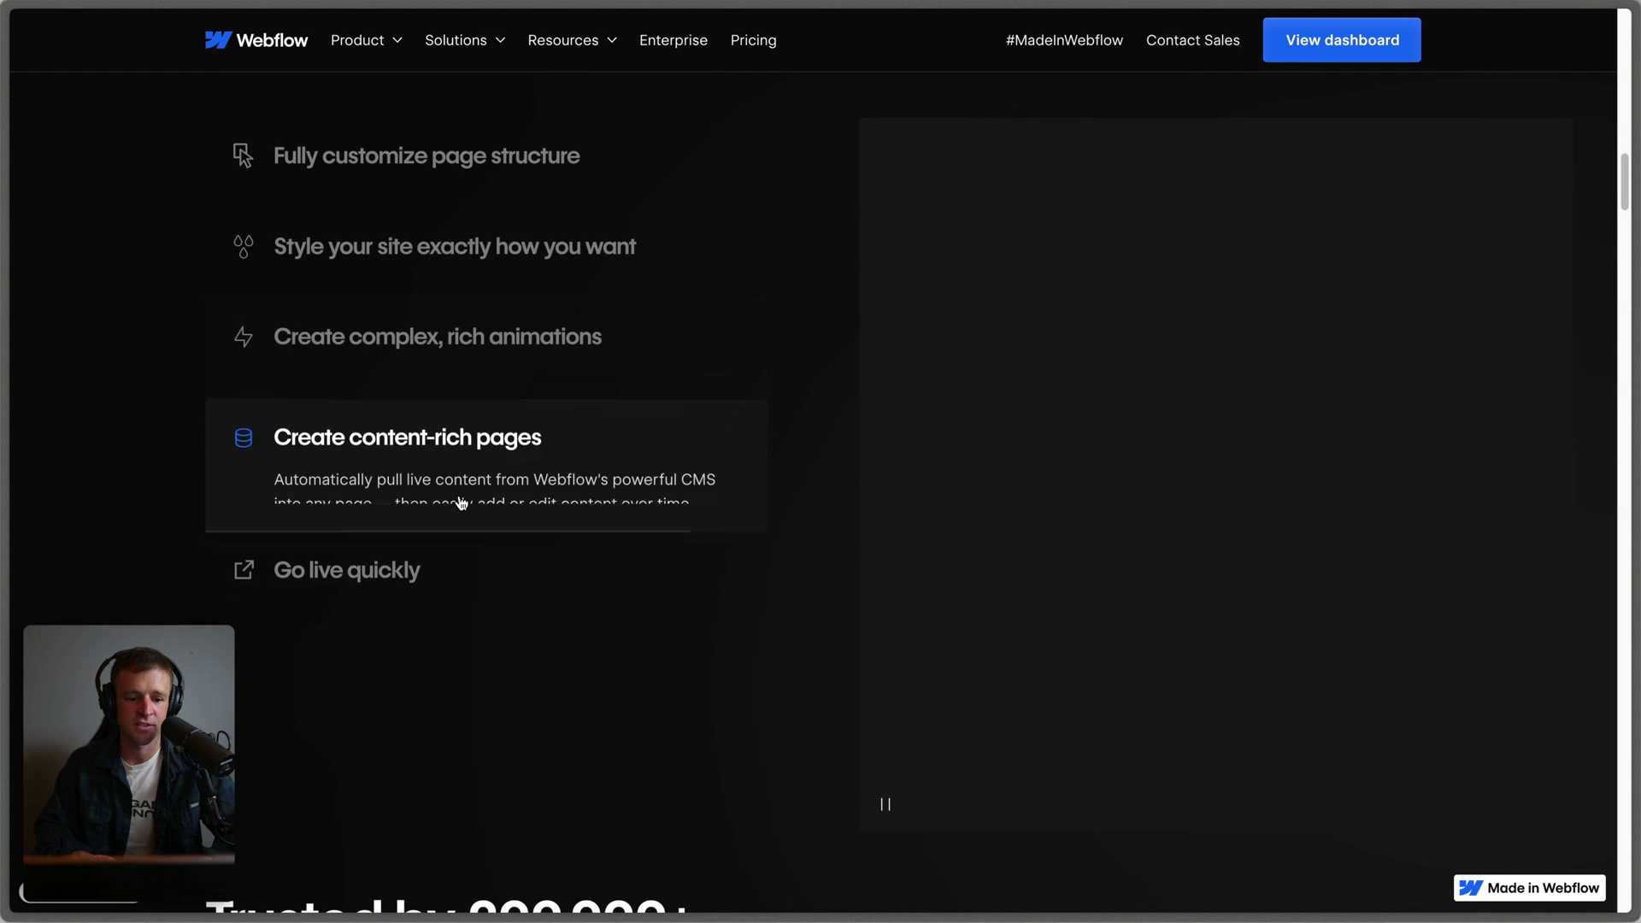
click(363, 574)
Scroll down to the SEO section and briefly highlight its heading
scroll(955, 559, down, 10)
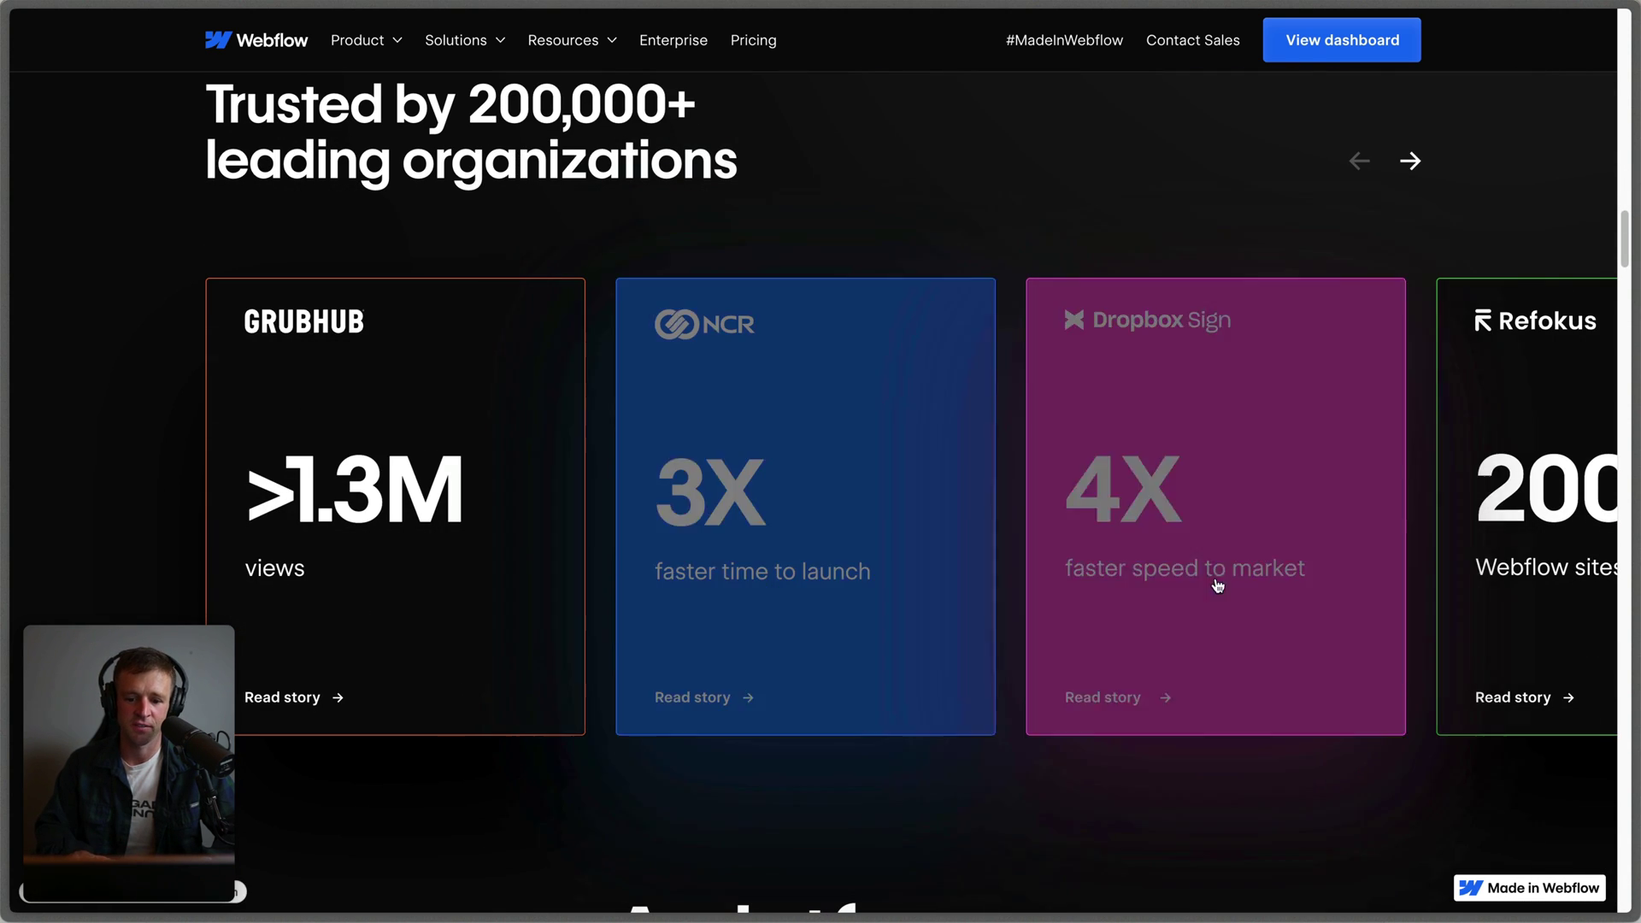
scroll(772, 440, down, 10)
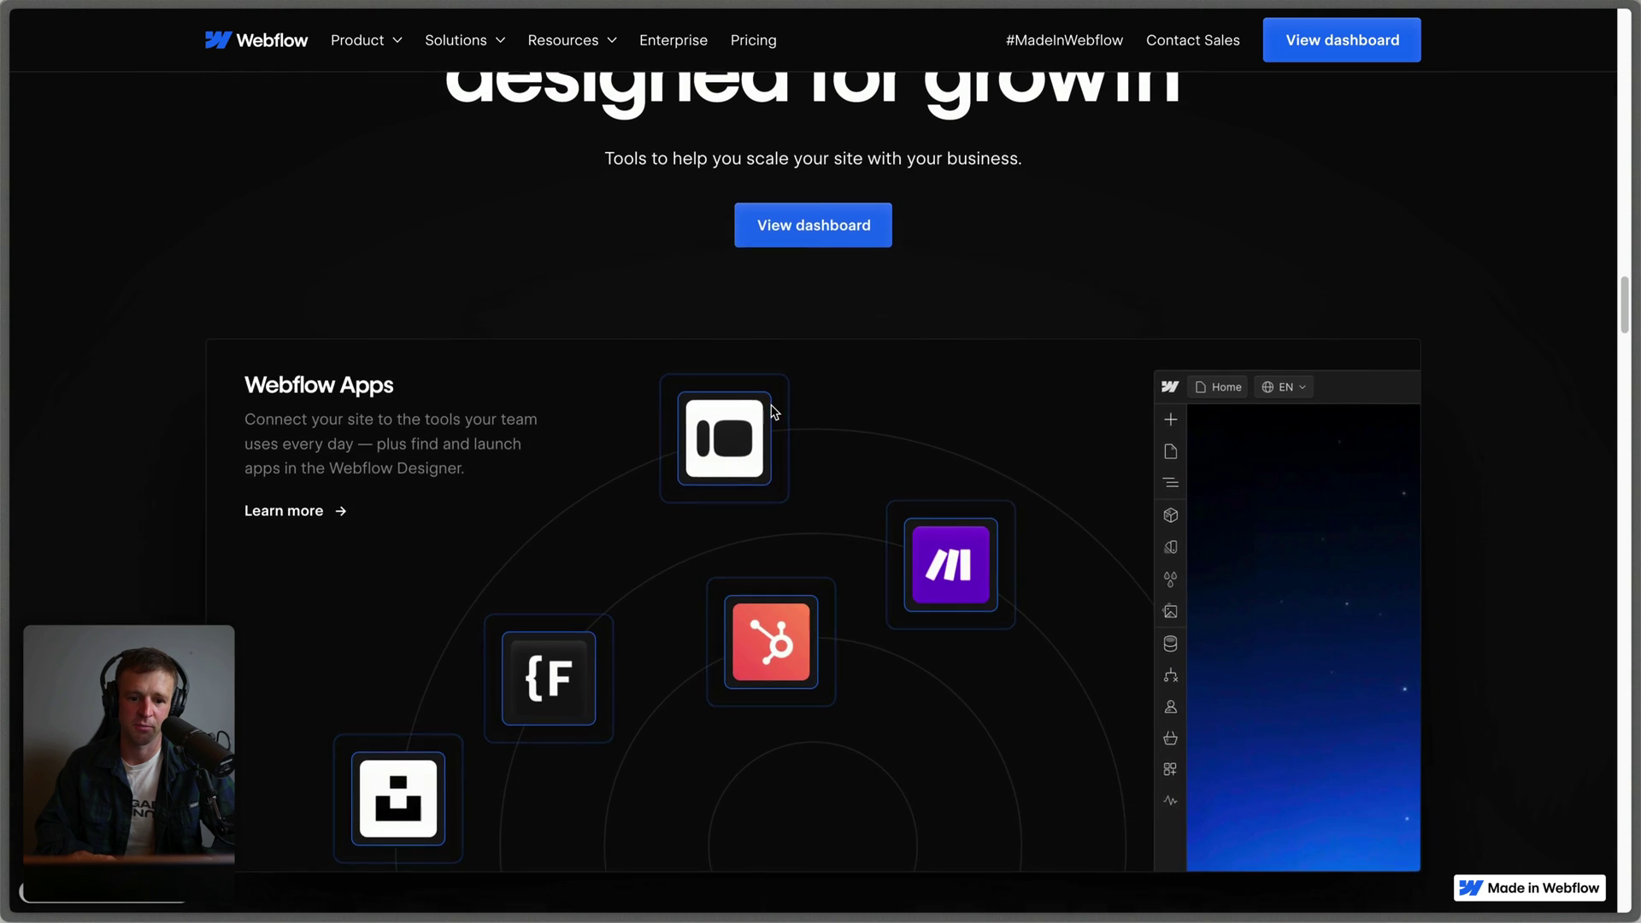
scroll(773, 412, up, 3)
scroll(773, 412, down, 5)
scroll(753, 412, up, 2)
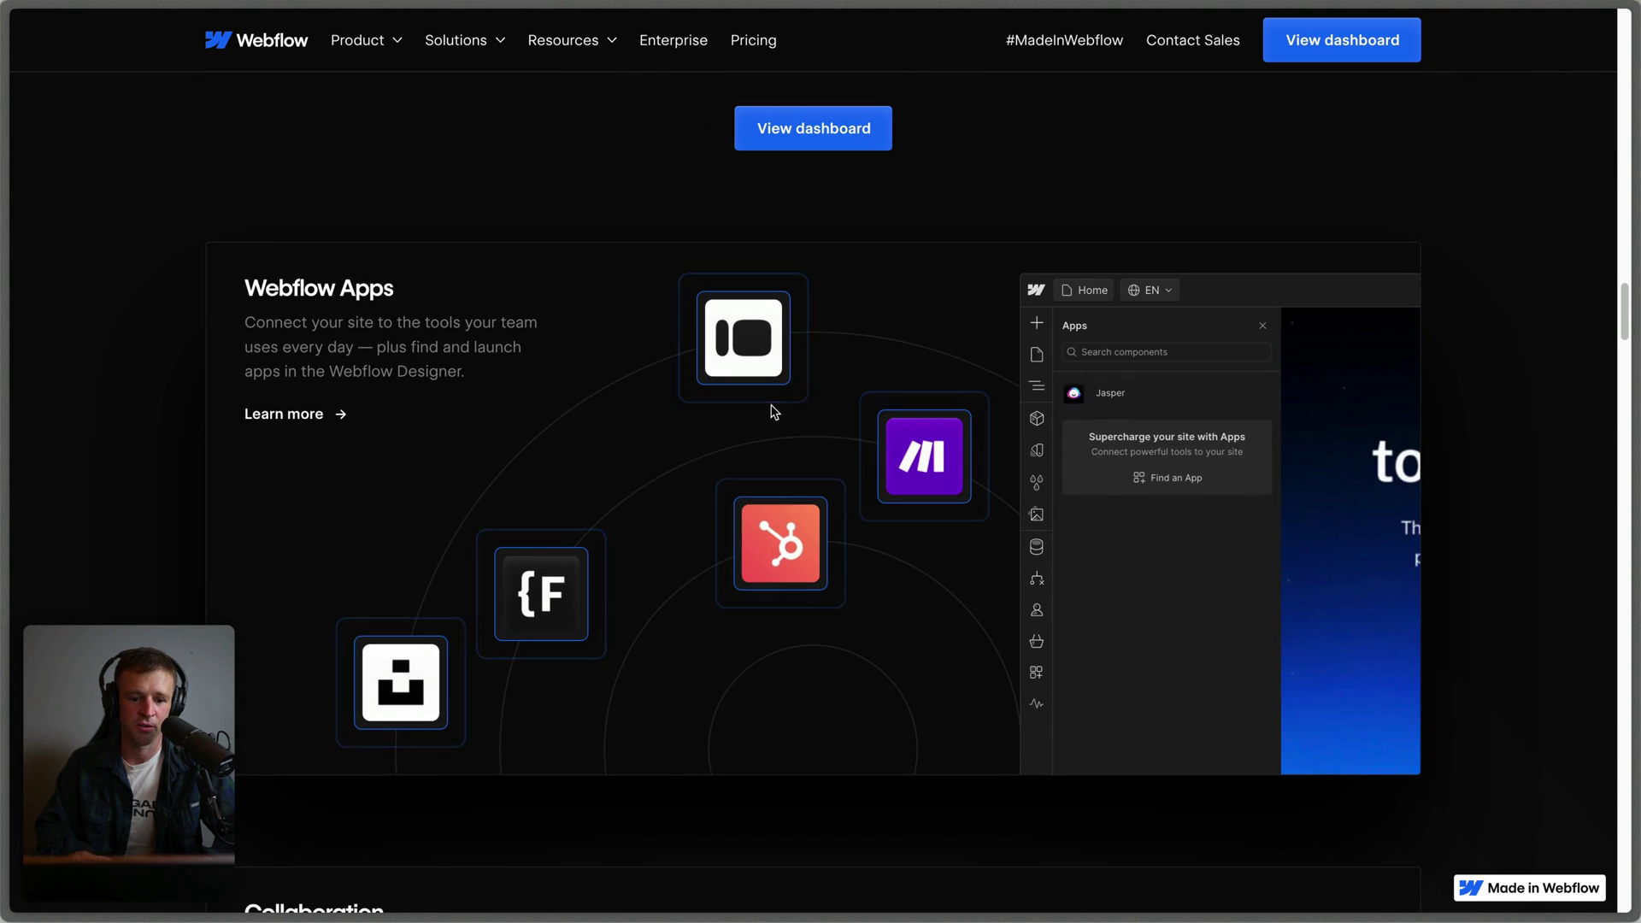
scroll(678, 307, down, 8)
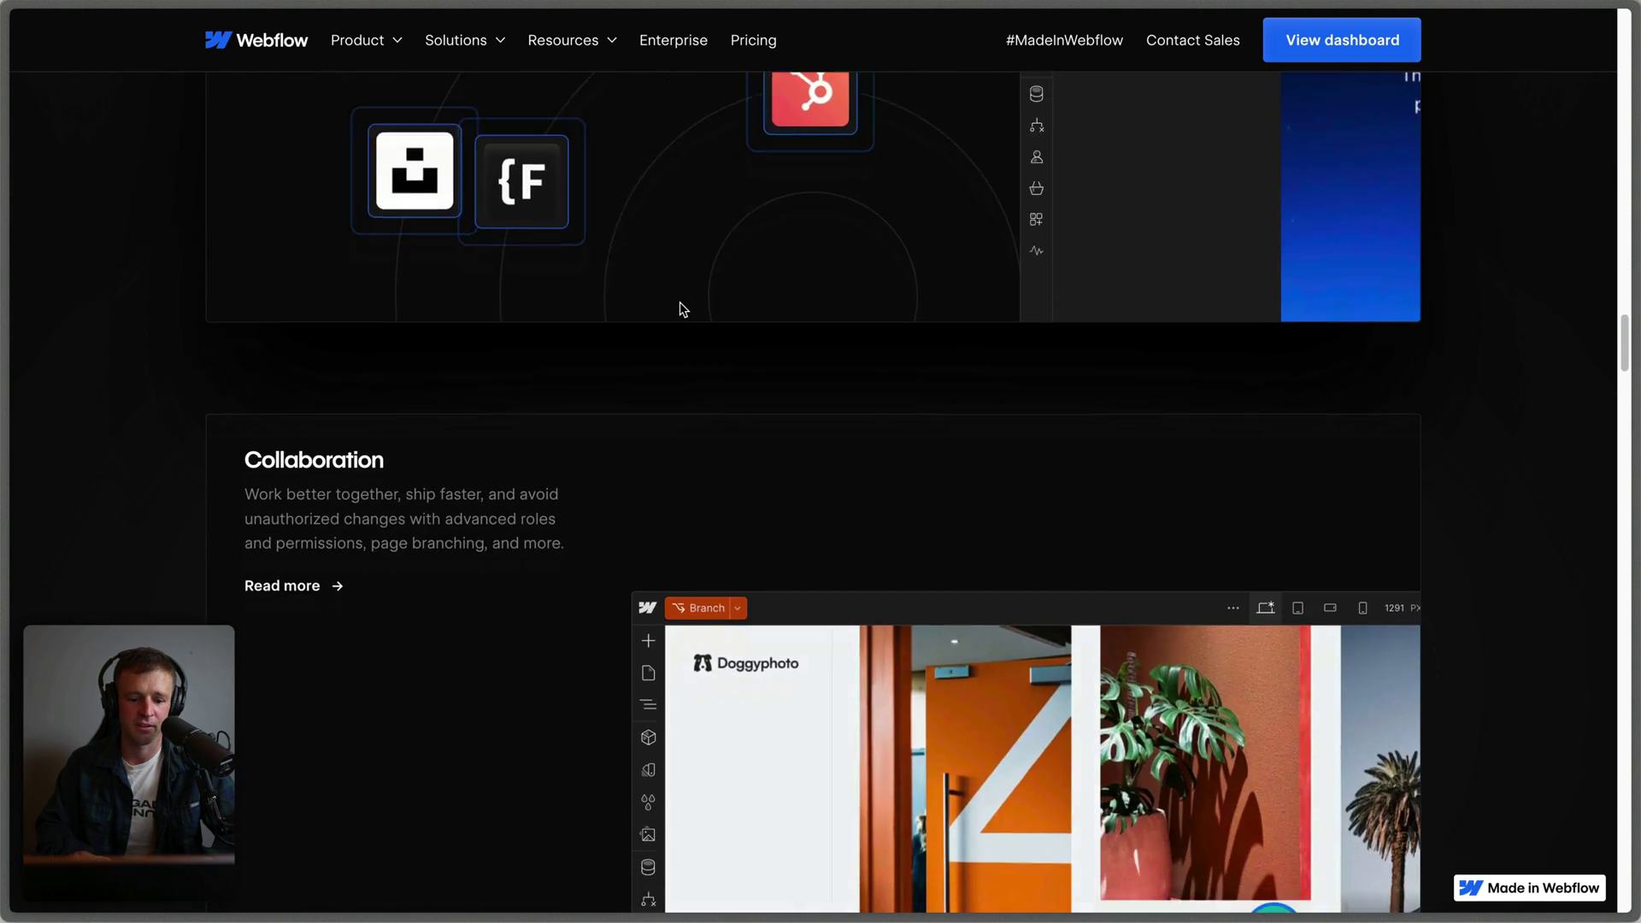
scroll(633, 386, down, 5)
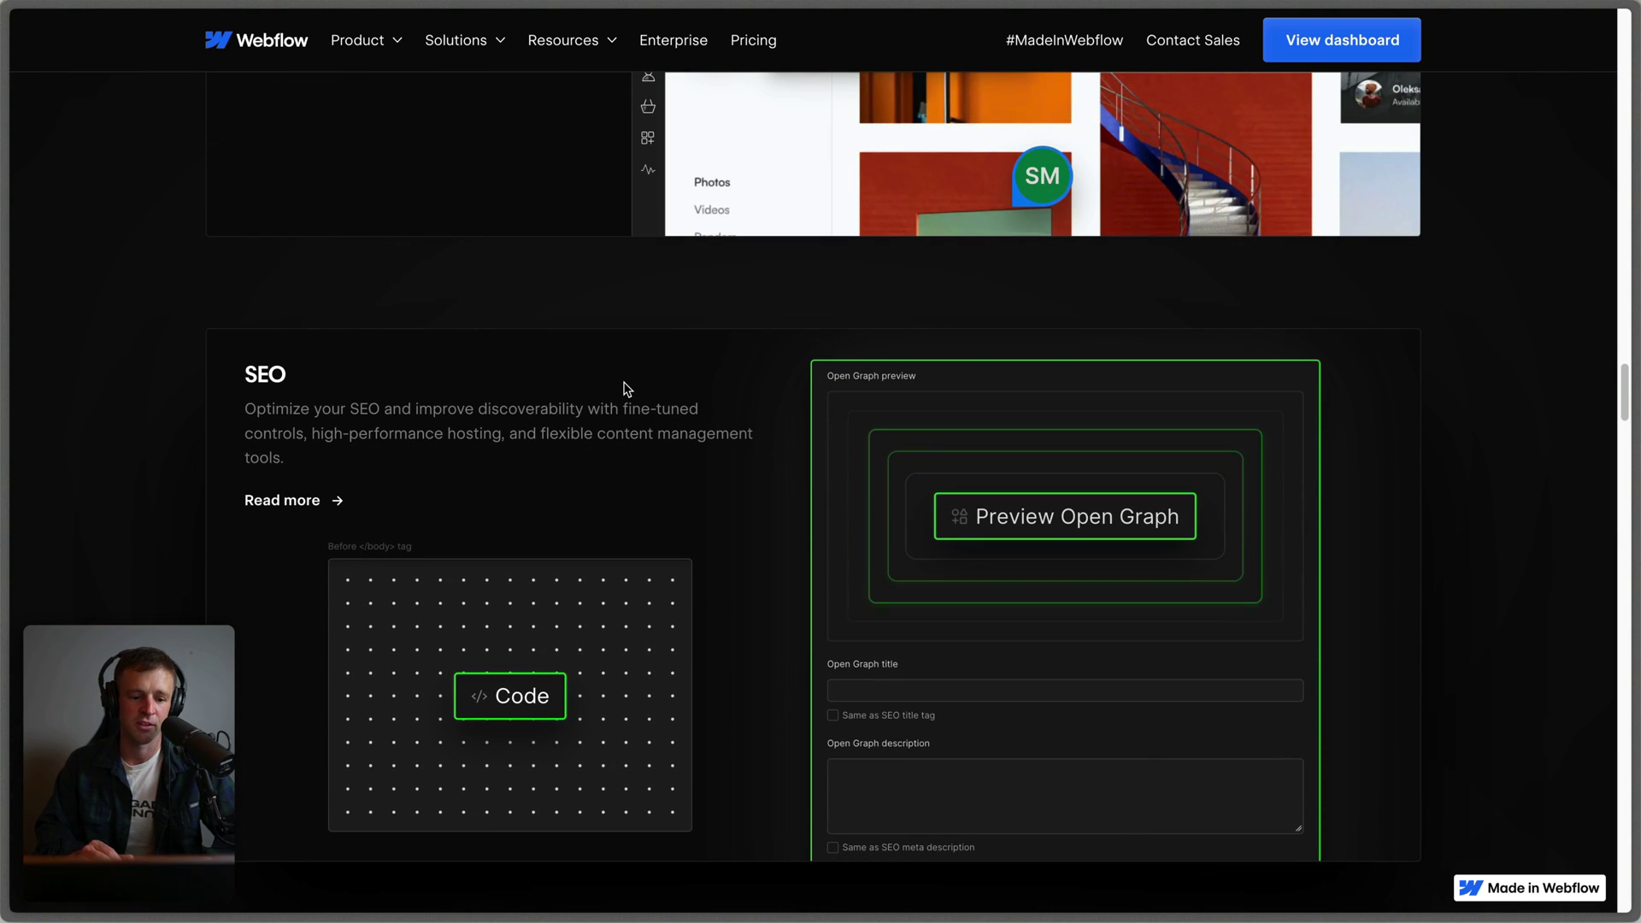
double_click(255, 373)
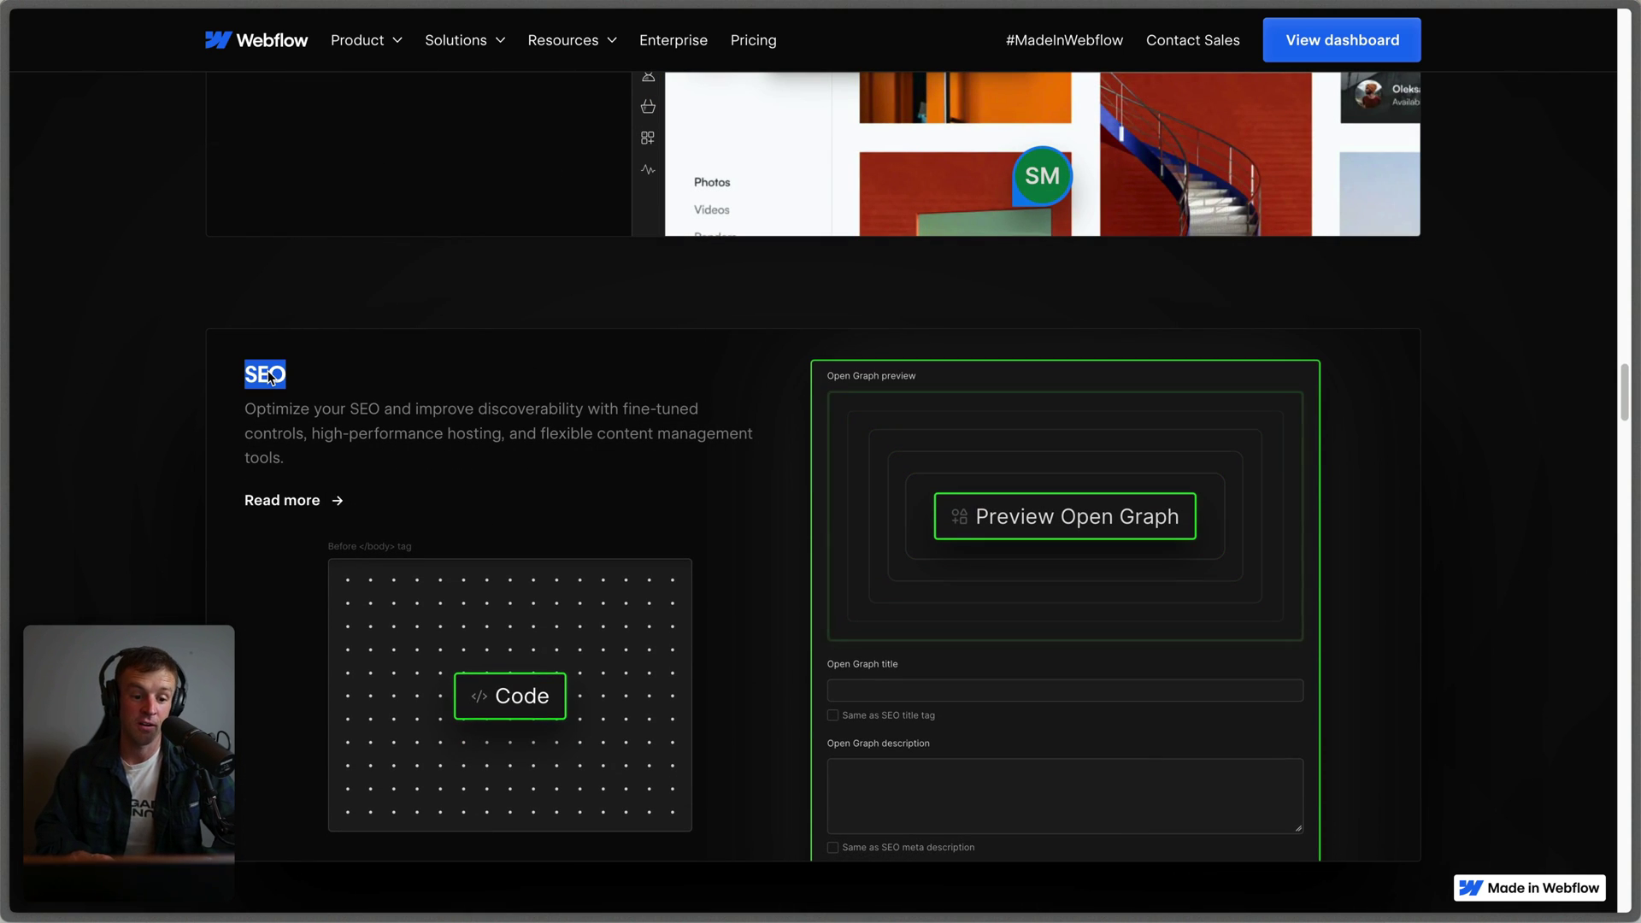
click(316, 404)
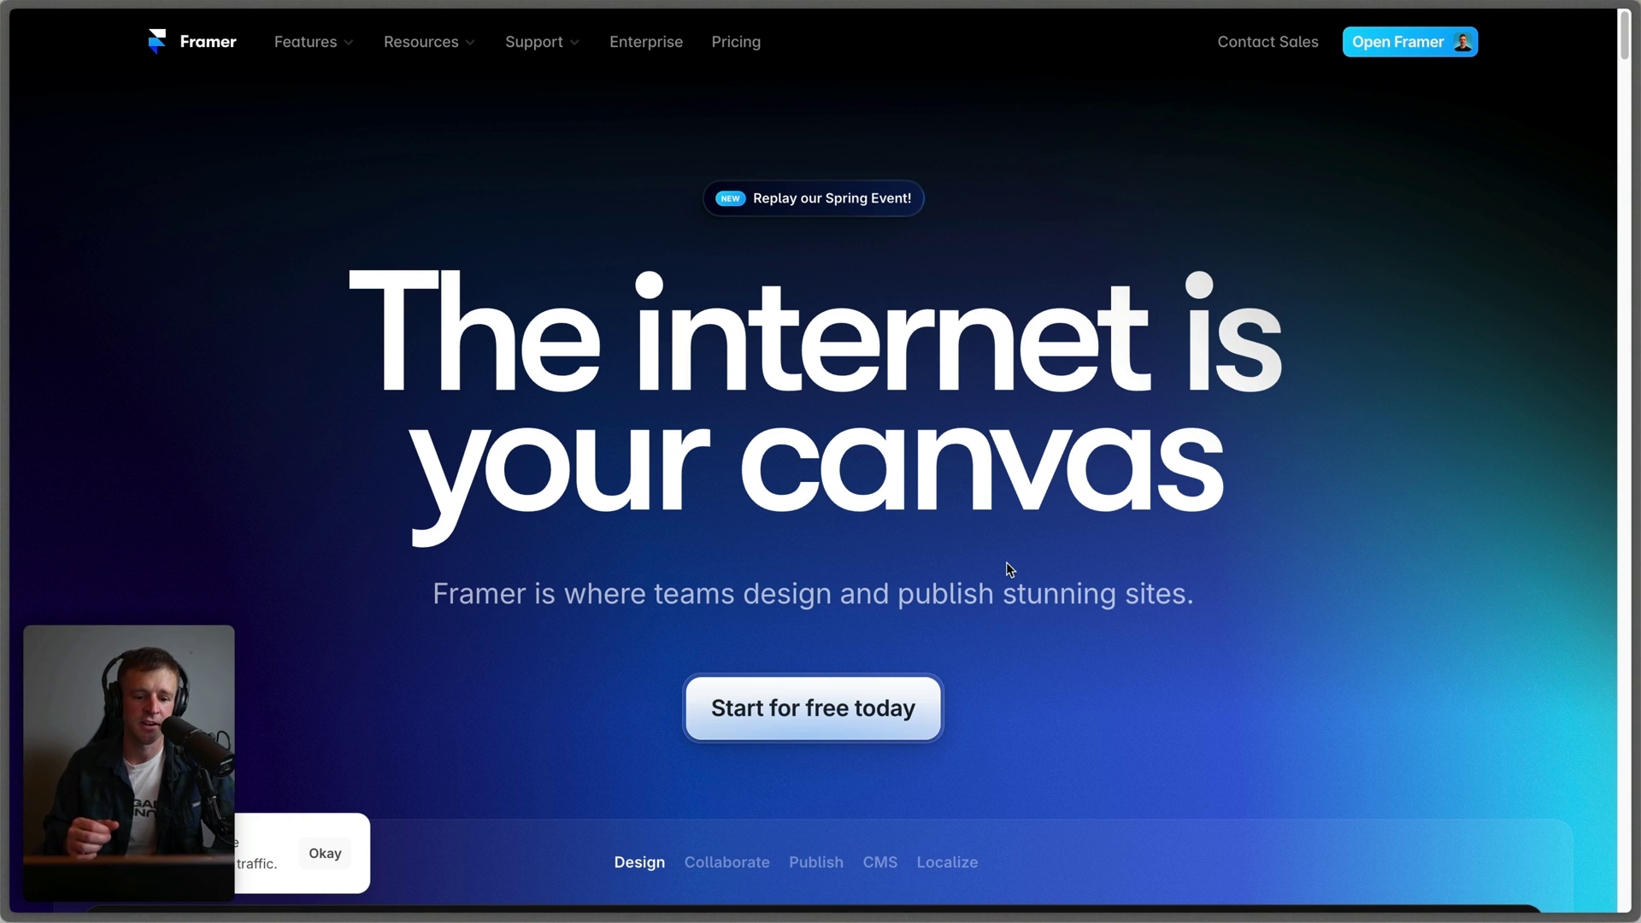
Highlight parts of the Framer hero subtitle, including the word 'stunning', then clear it
drag(604, 595, 1133, 585)
click(992, 579)
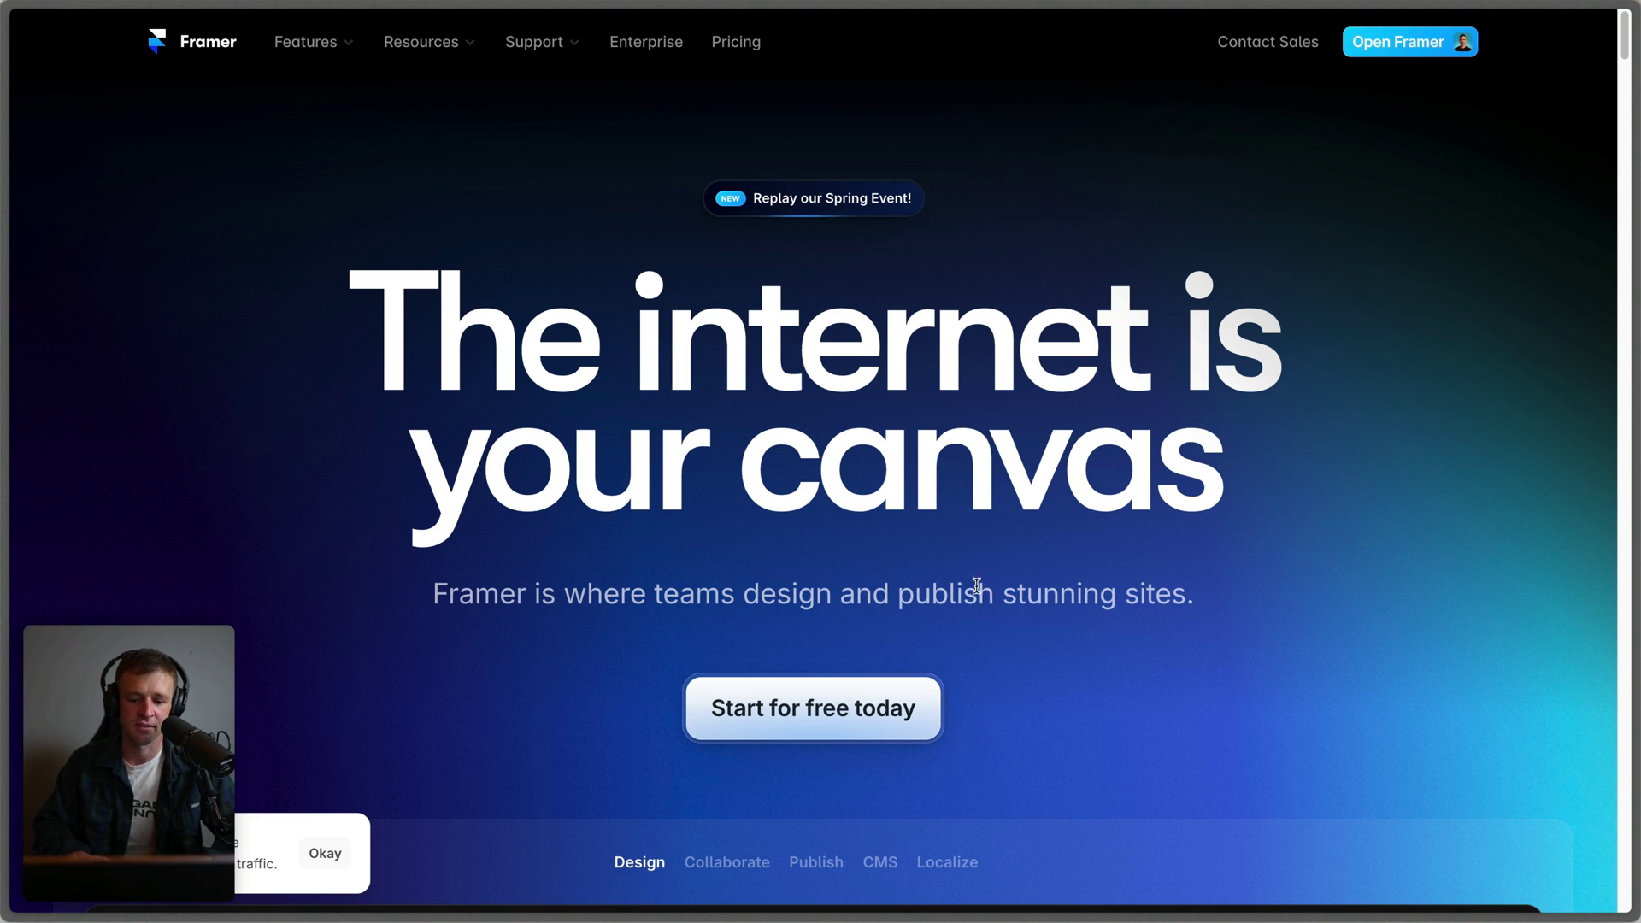
double_click(1064, 603)
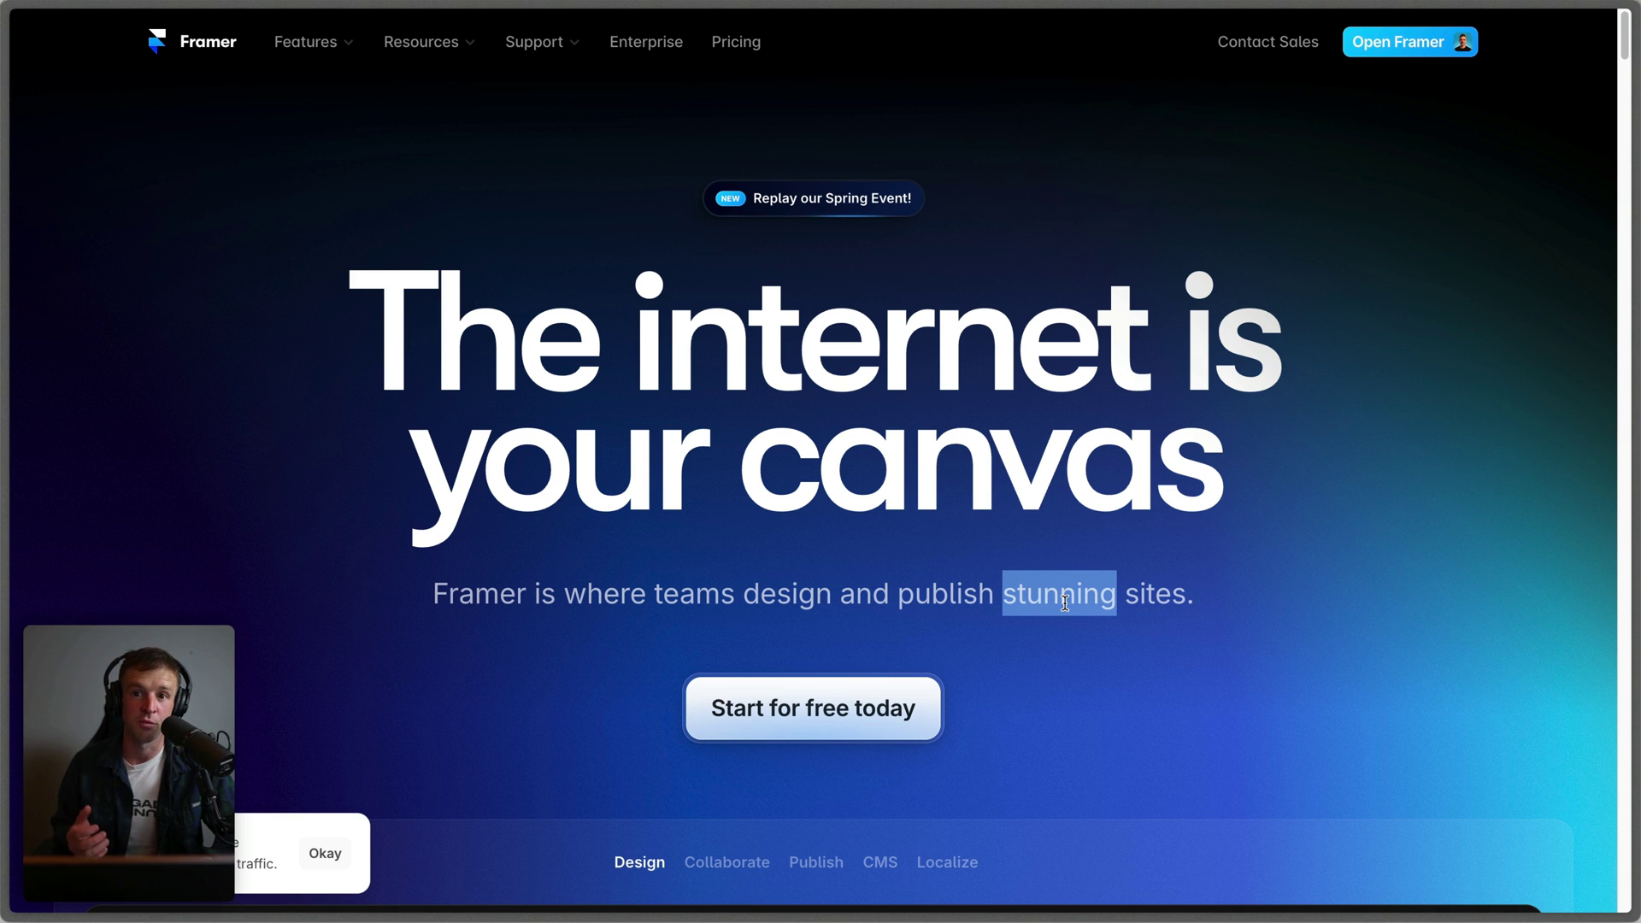
click(1073, 598)
Scroll past the CMS demo and logos to the 'Design stunning sites on a familiar canvas' section
scroll(1074, 535, down, 8)
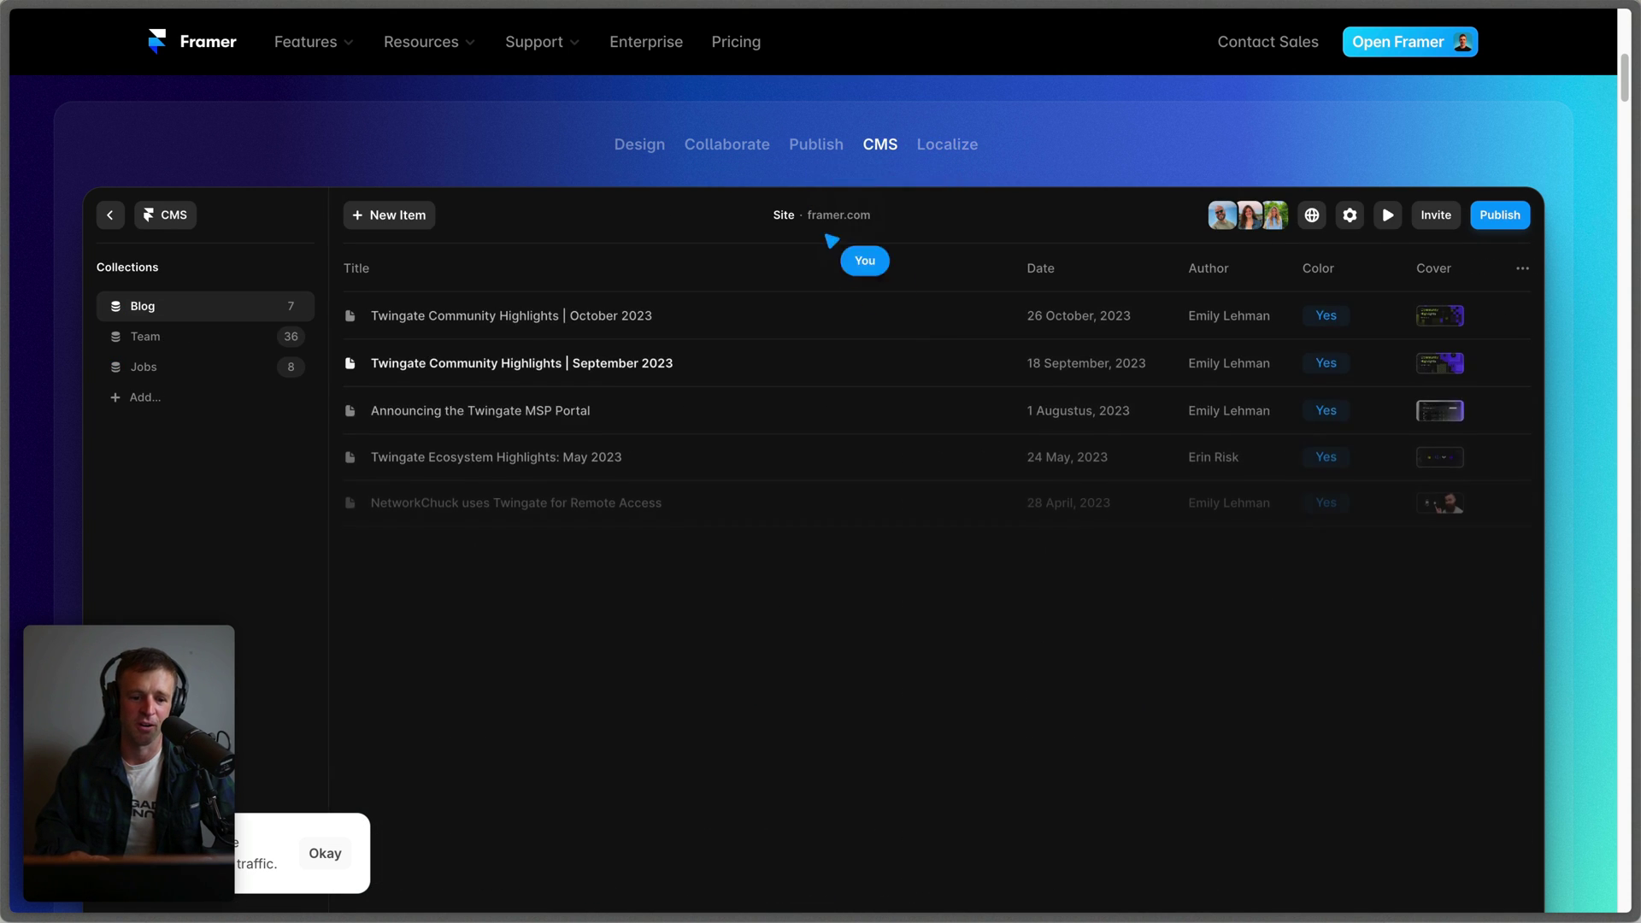
scroll(821, 495, down, 5)
scroll(1060, 391, down, 7)
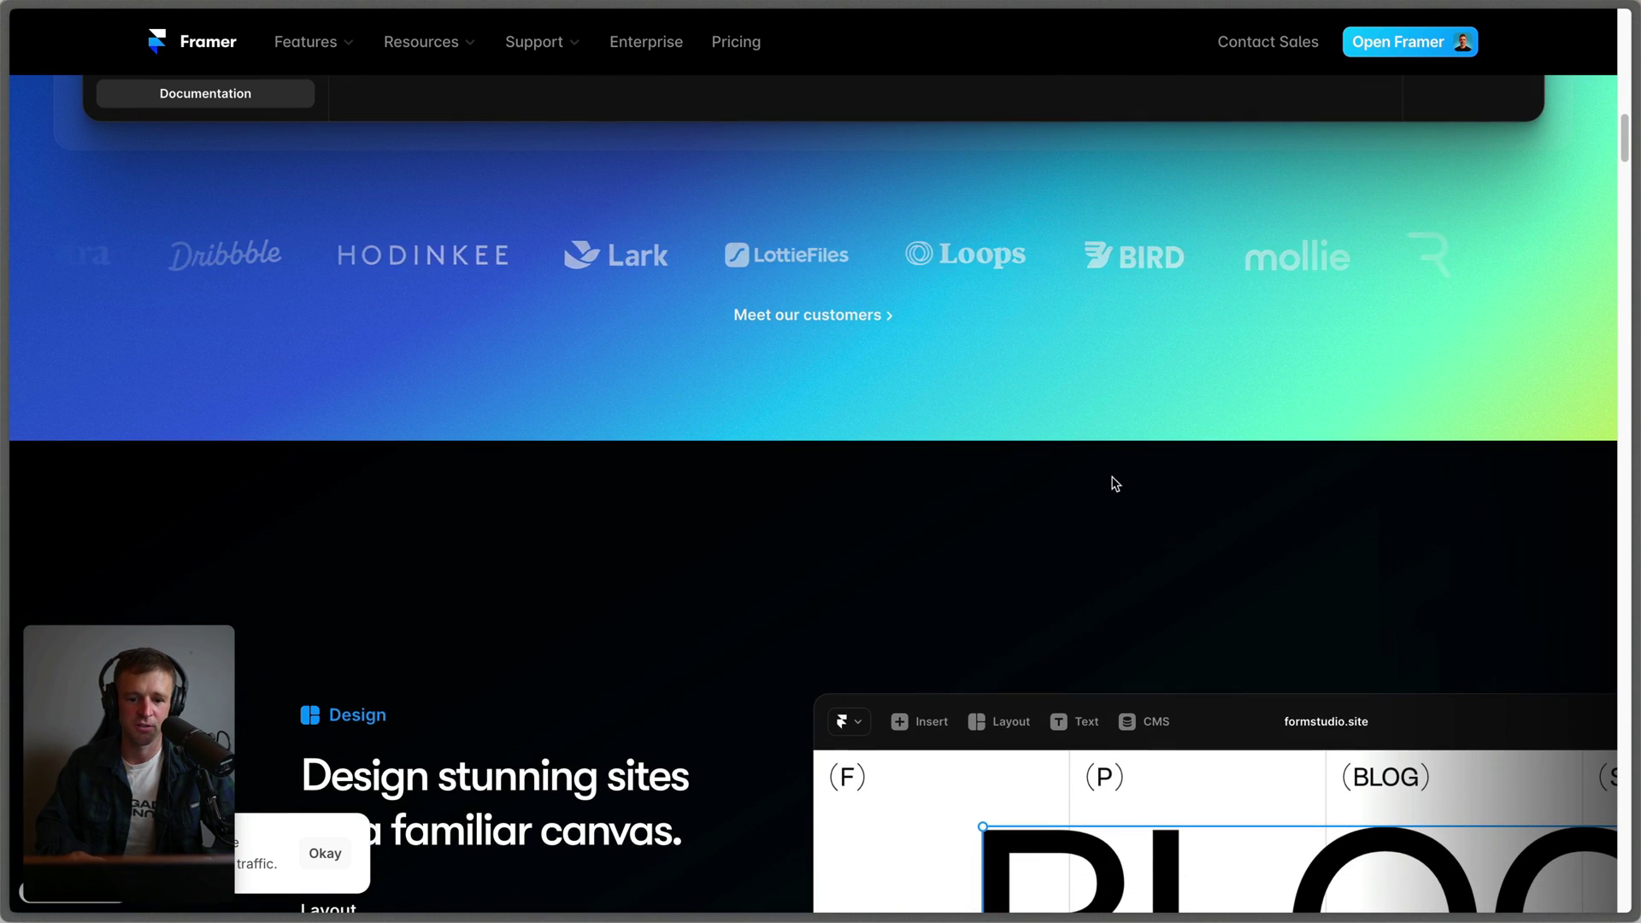
scroll(894, 451, down, 6)
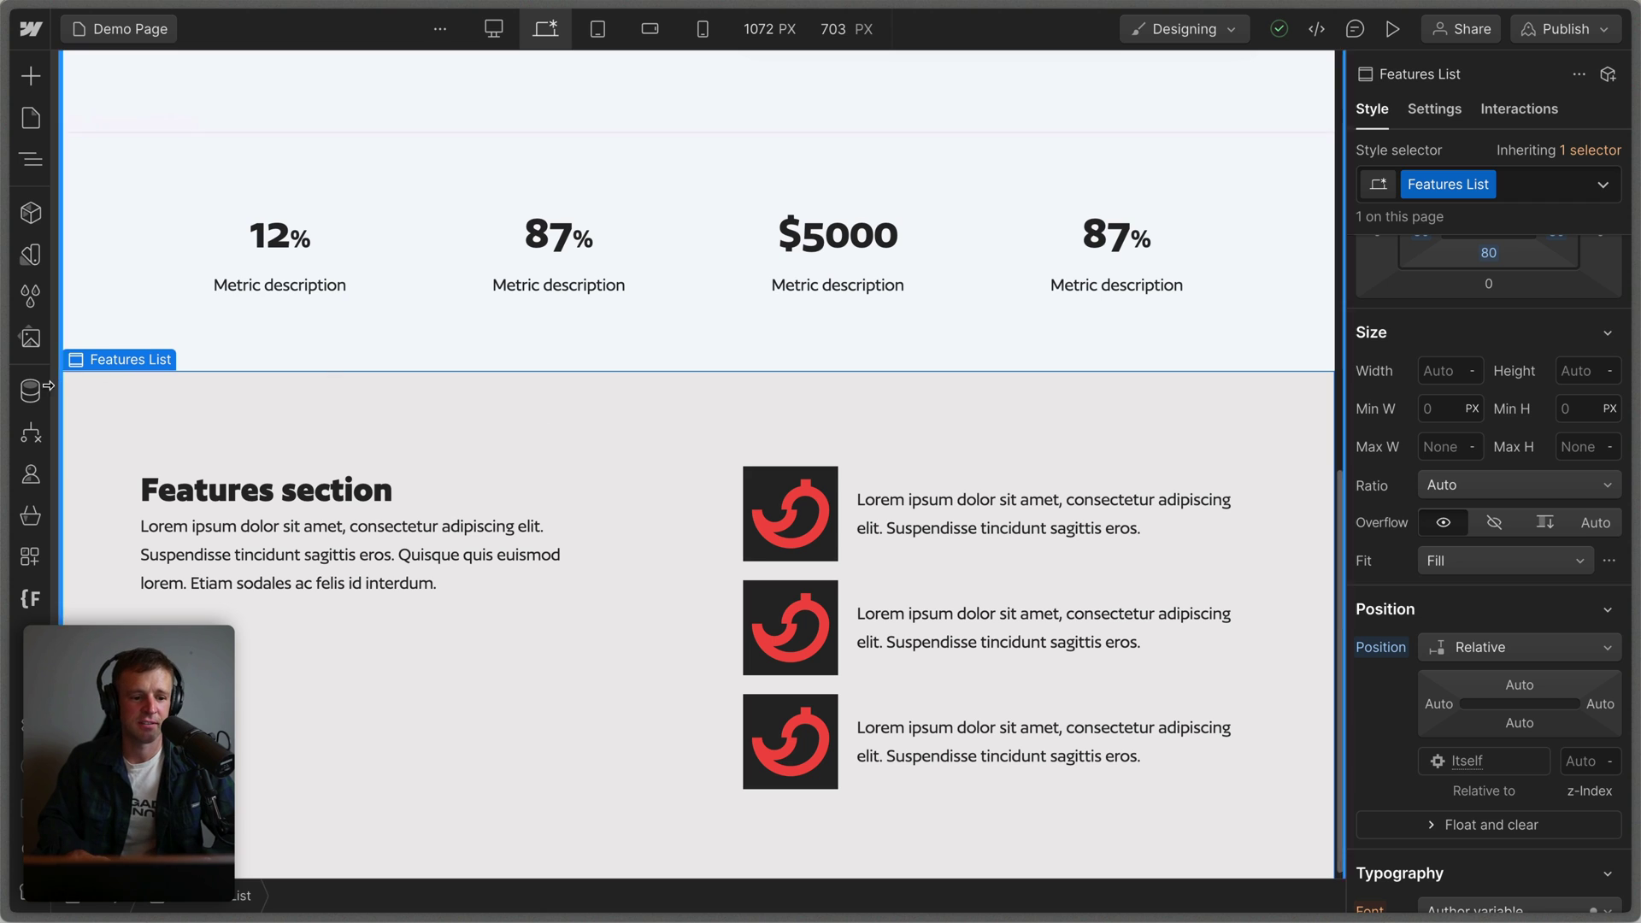
Open the People collection, inspect one item's name and slug, and close the item editor
click(28, 392)
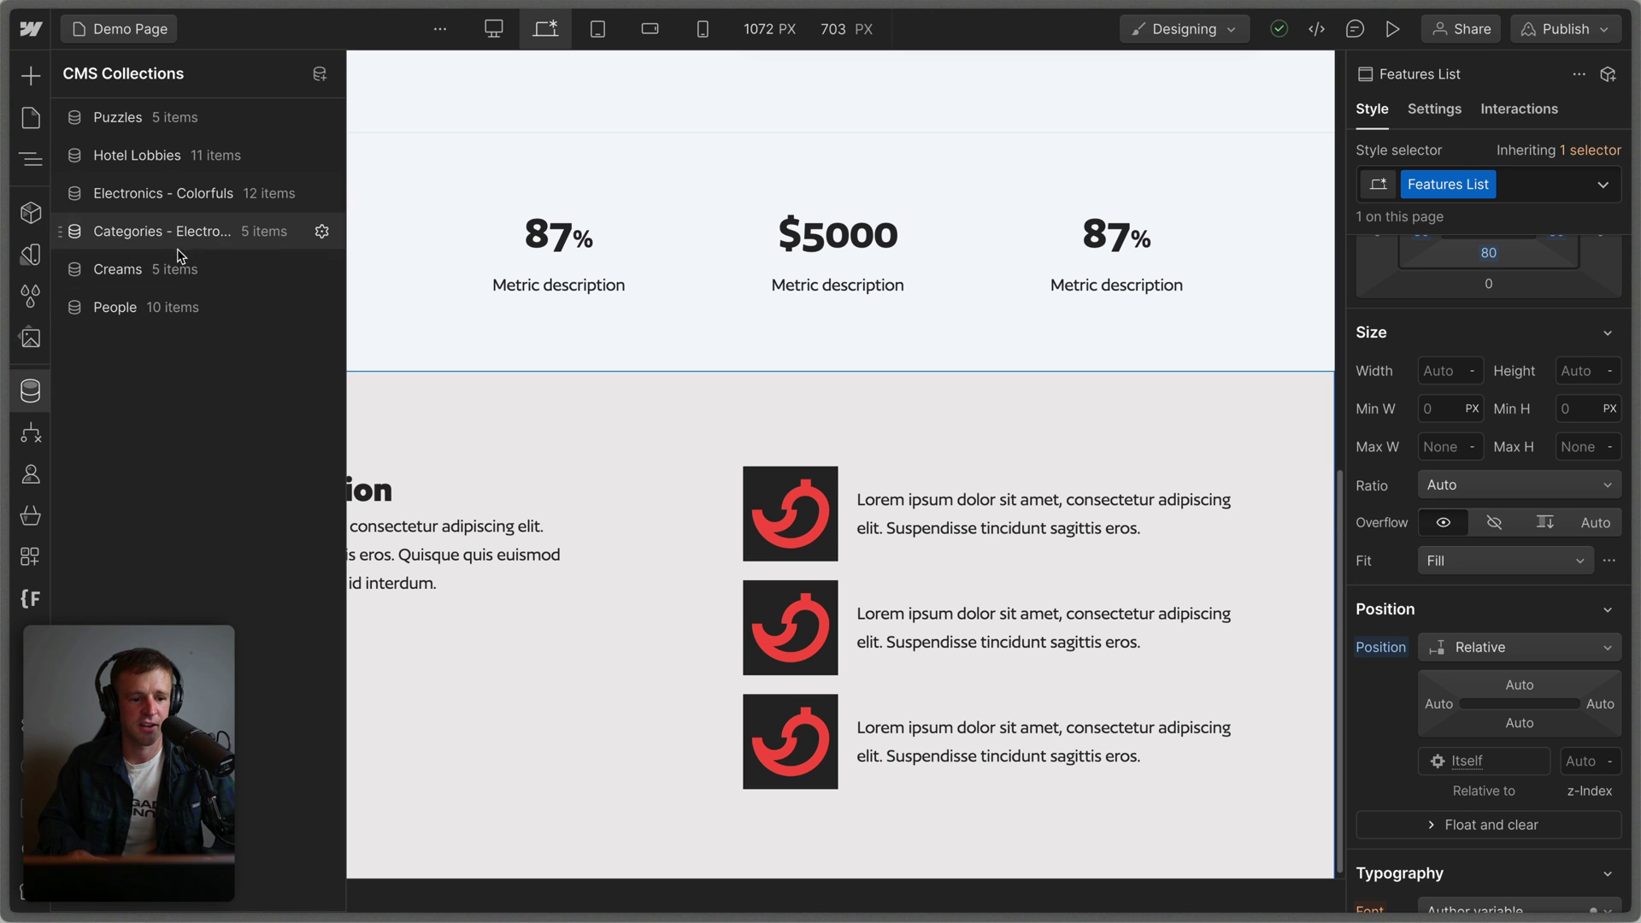
click(128, 304)
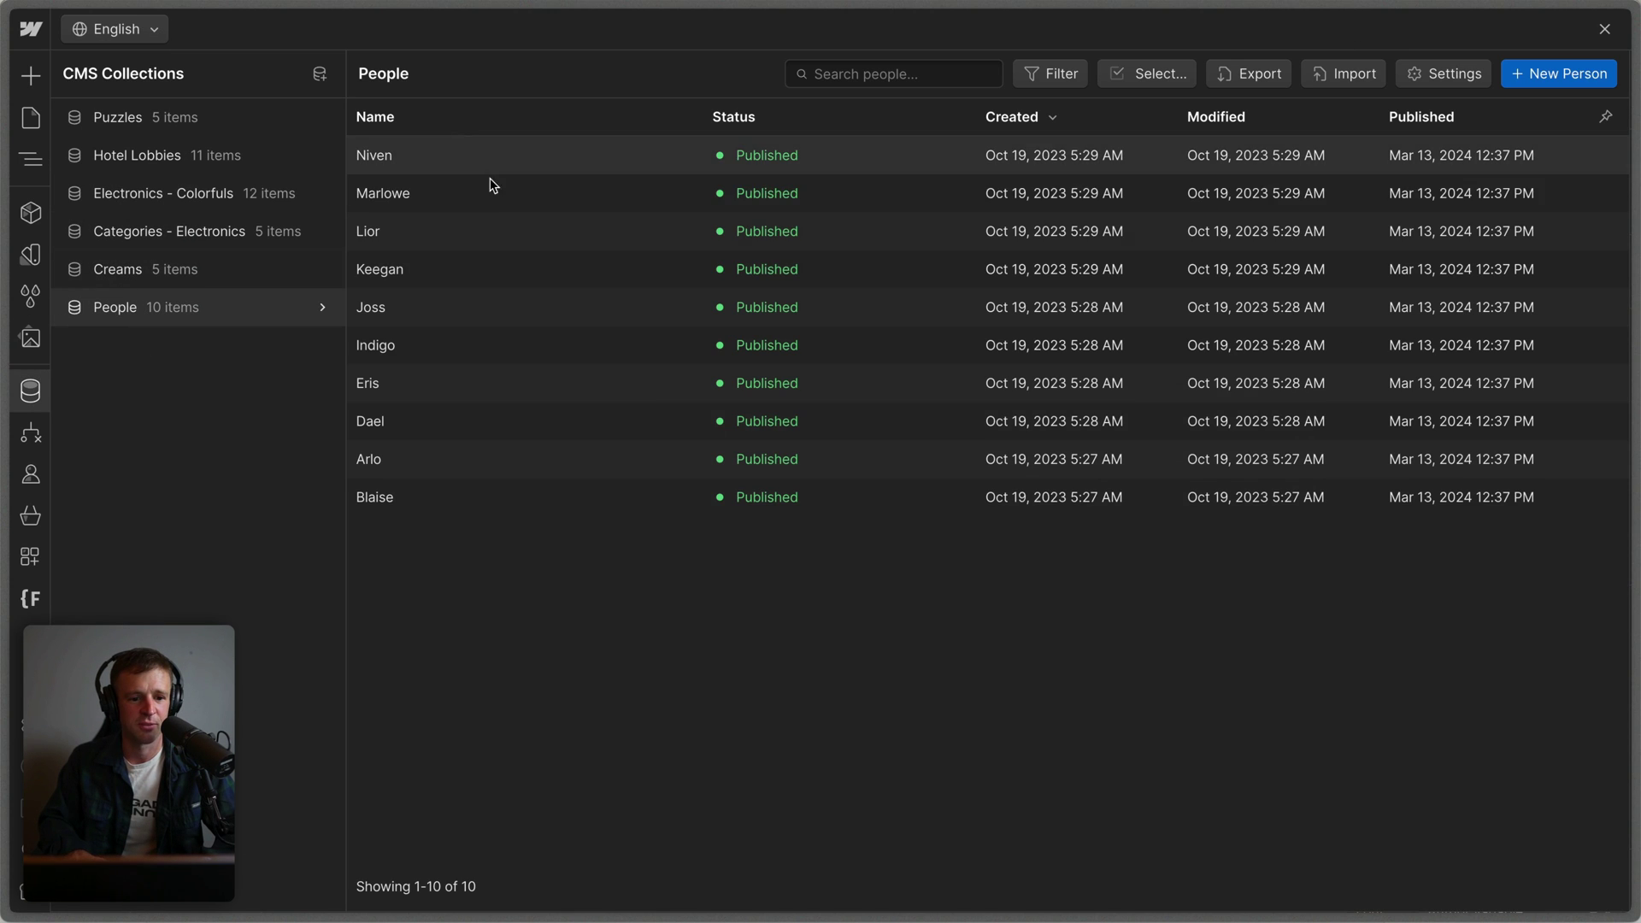
click(421, 203)
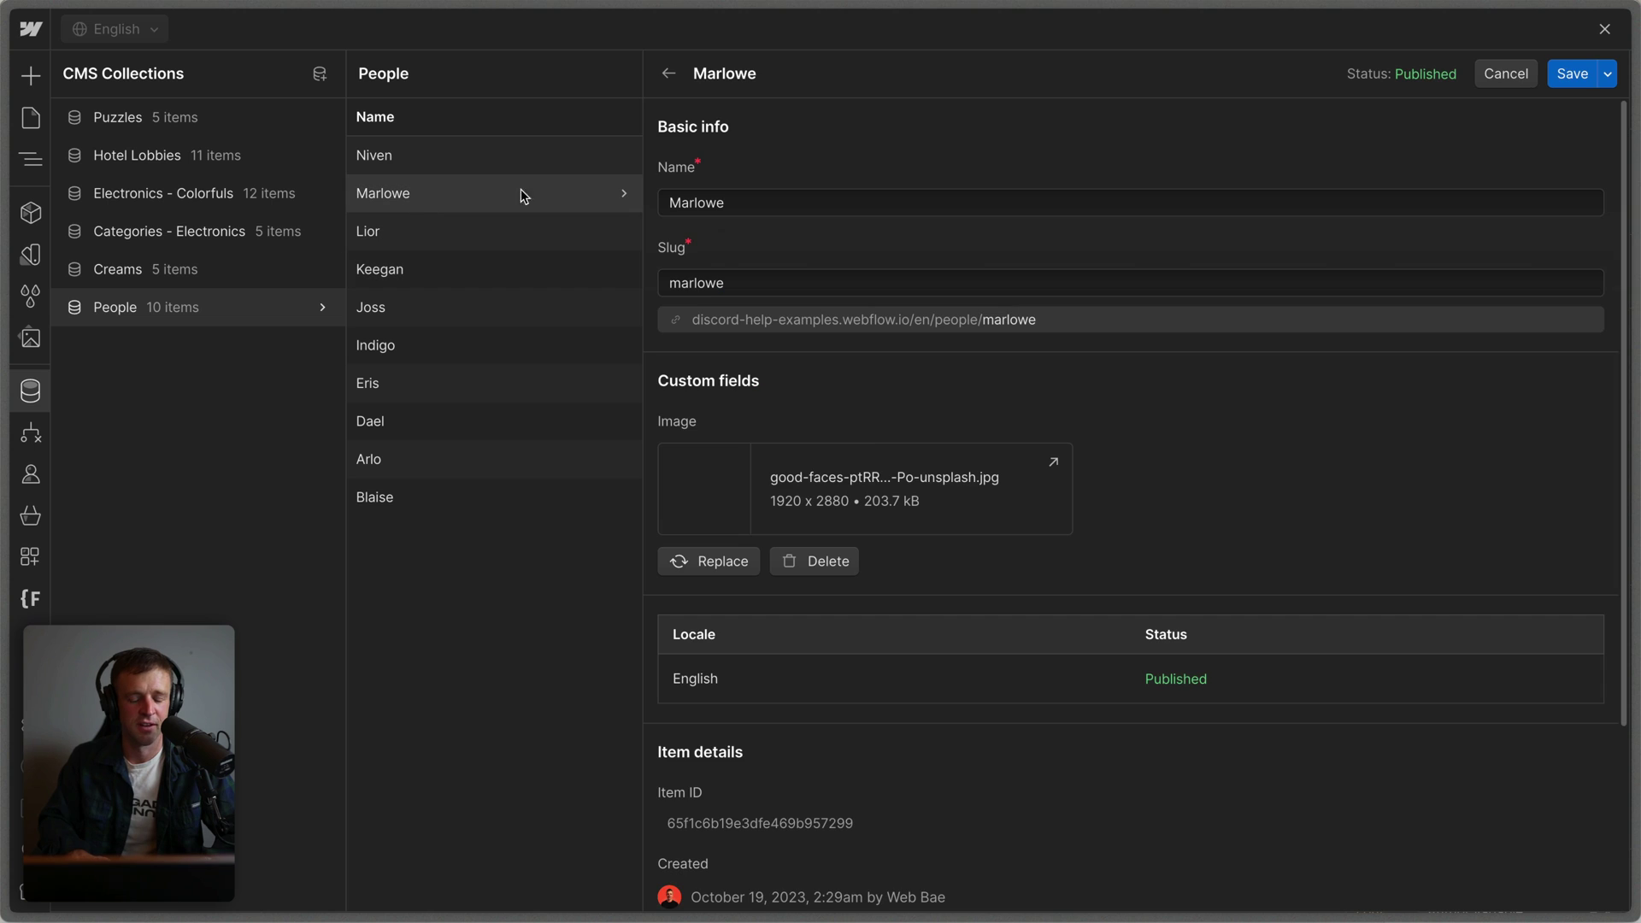
double_click(720, 204)
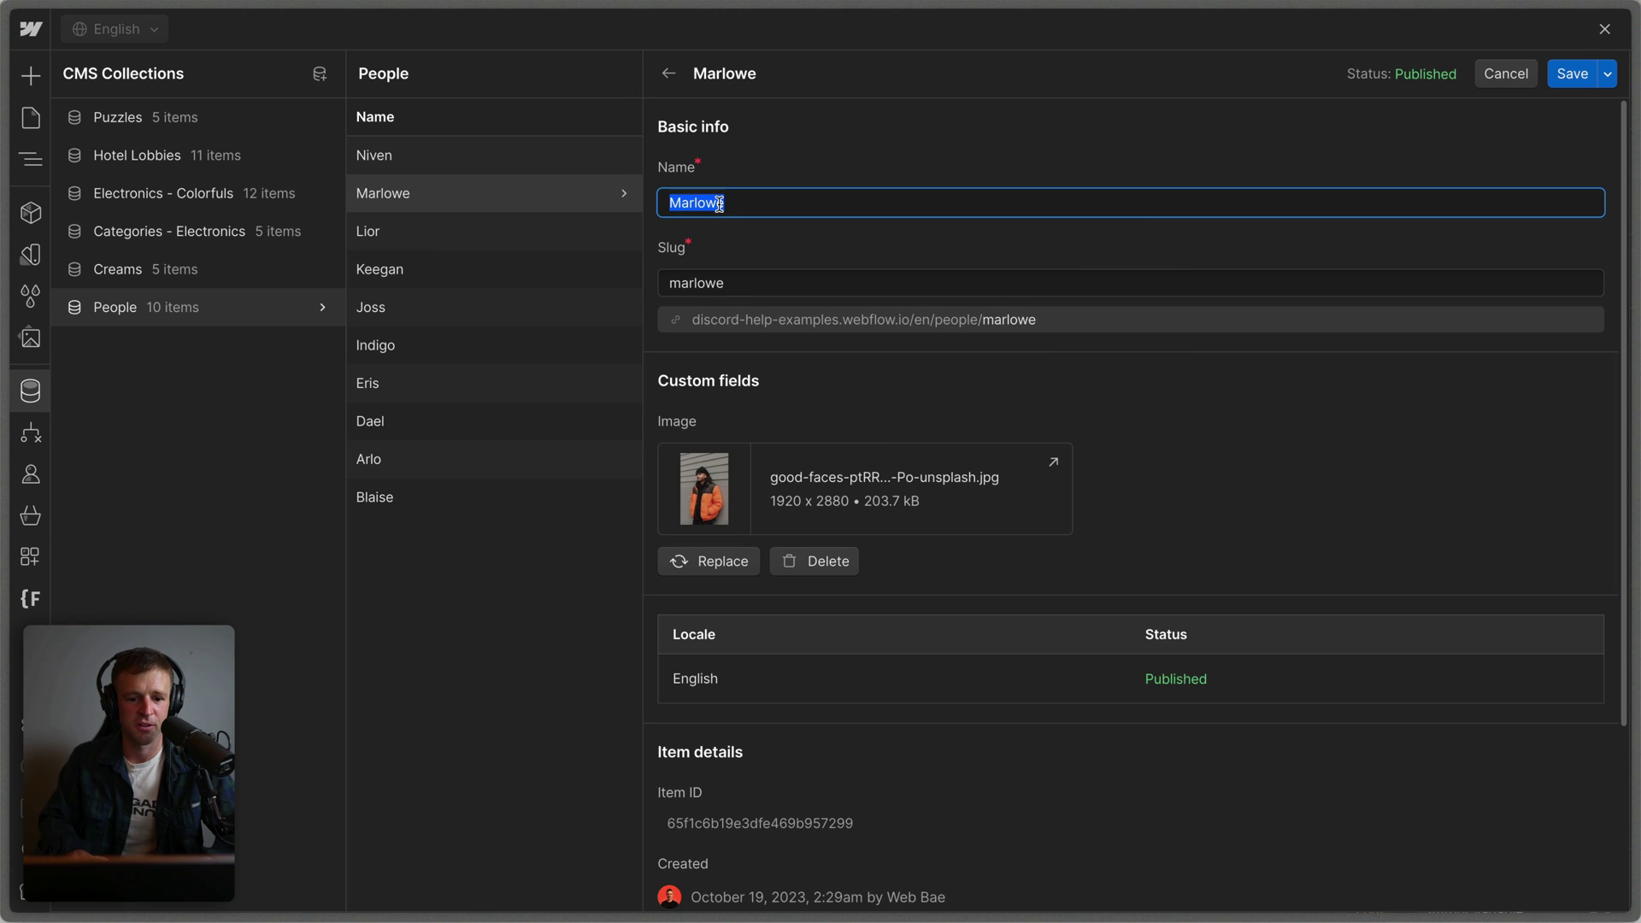
double_click(742, 282)
scroll(960, 649, down, 3)
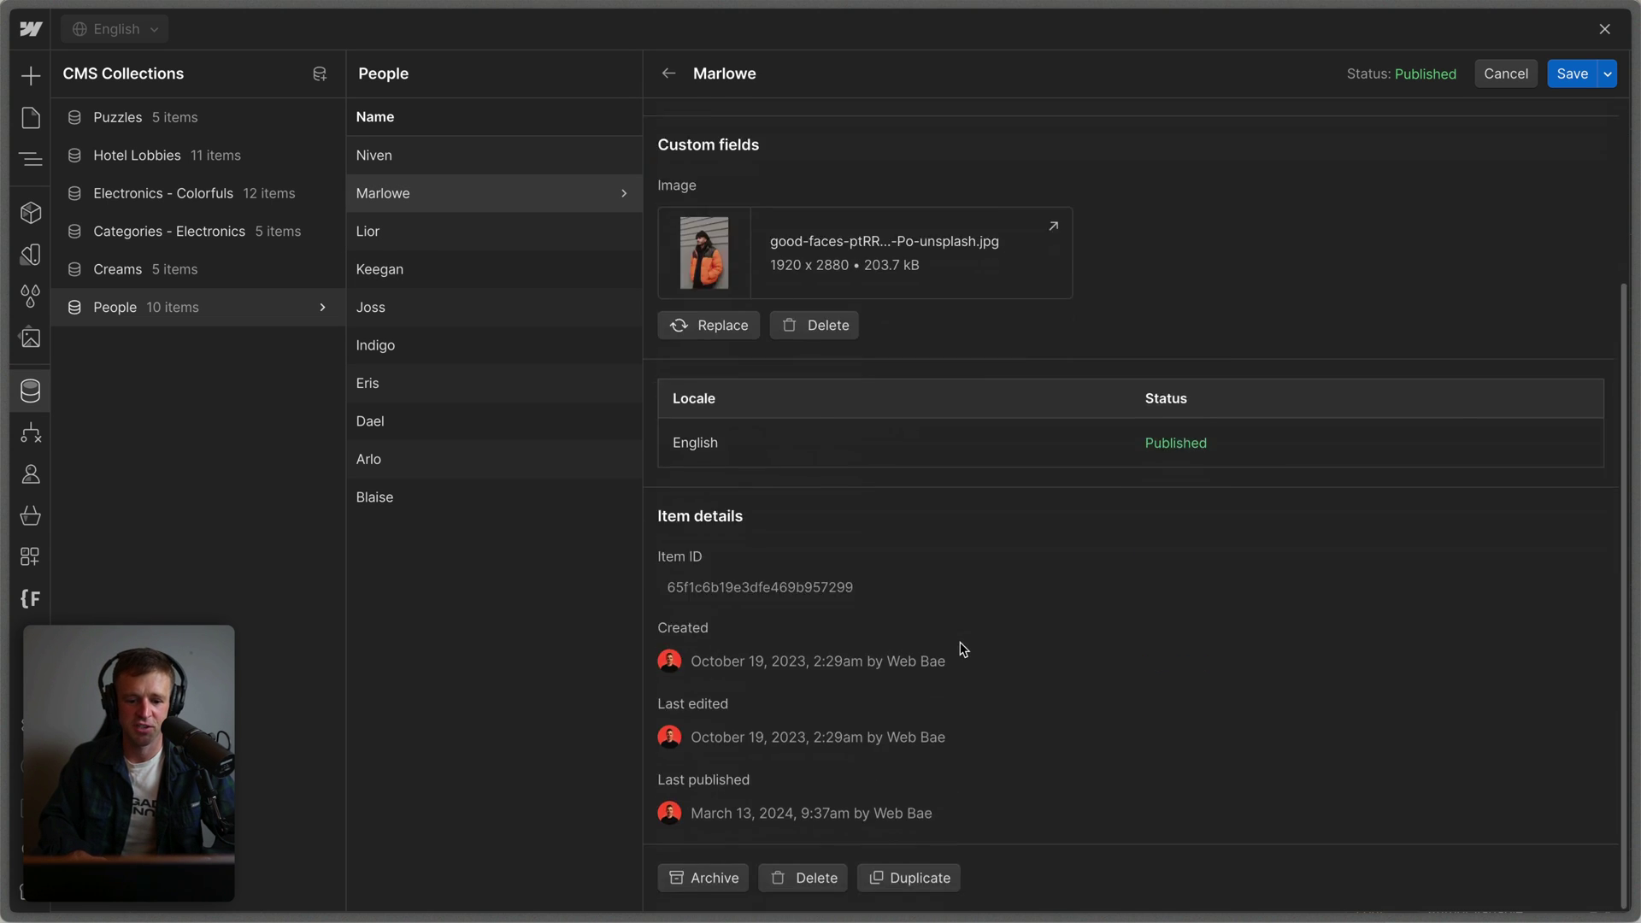
key(Escape)
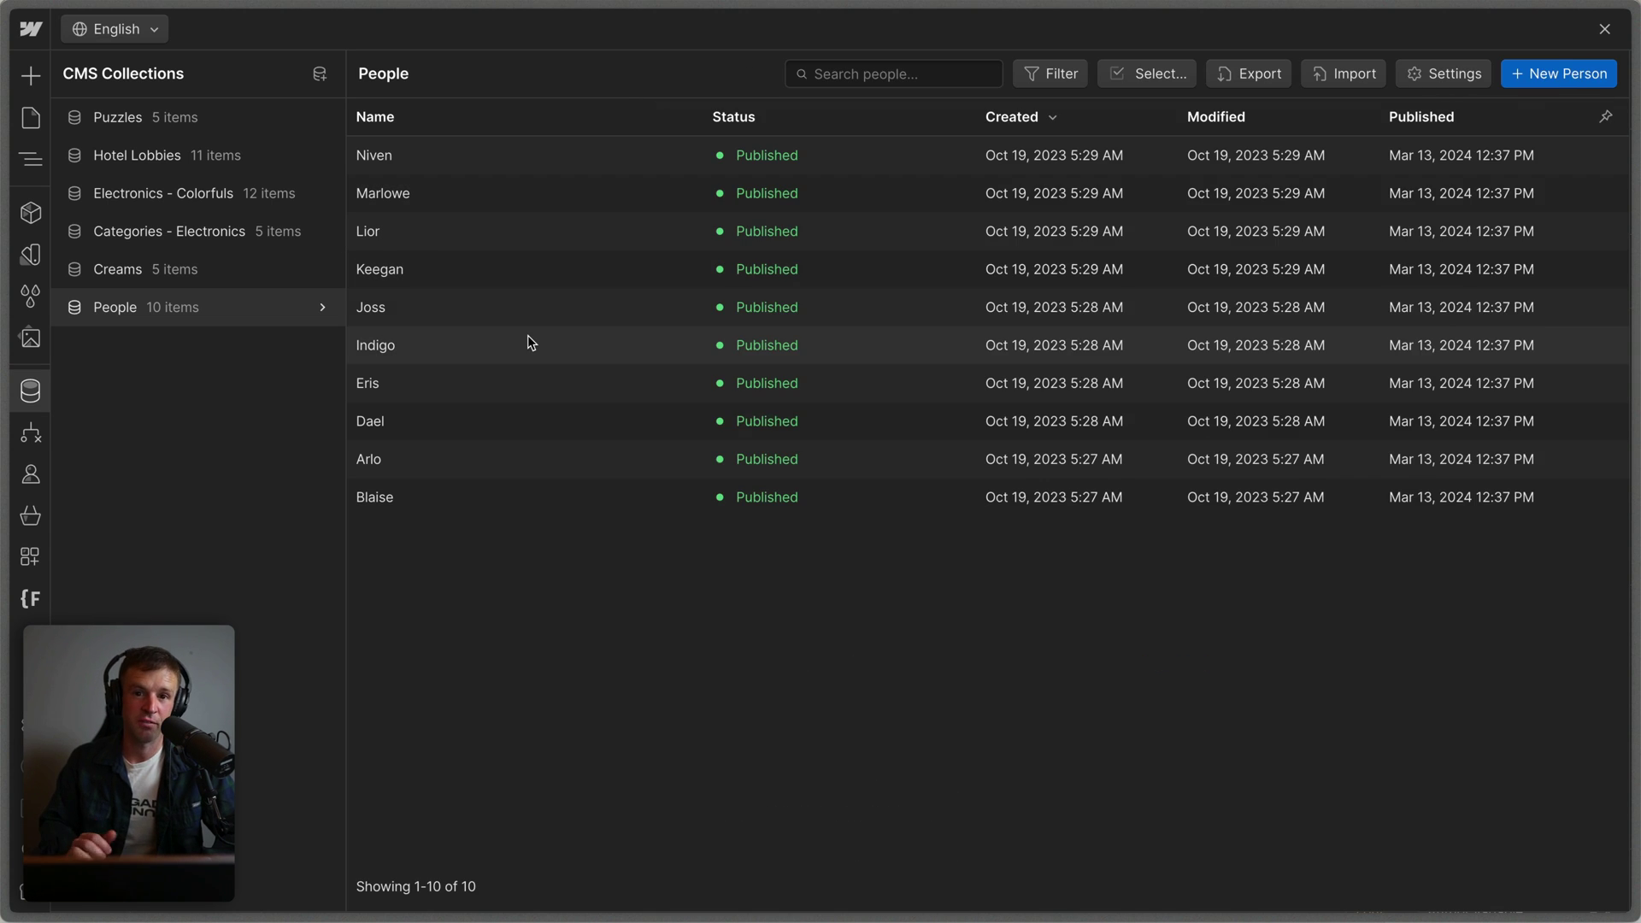
Create a Categories collection from its template and add 10 sample items
click(323, 77)
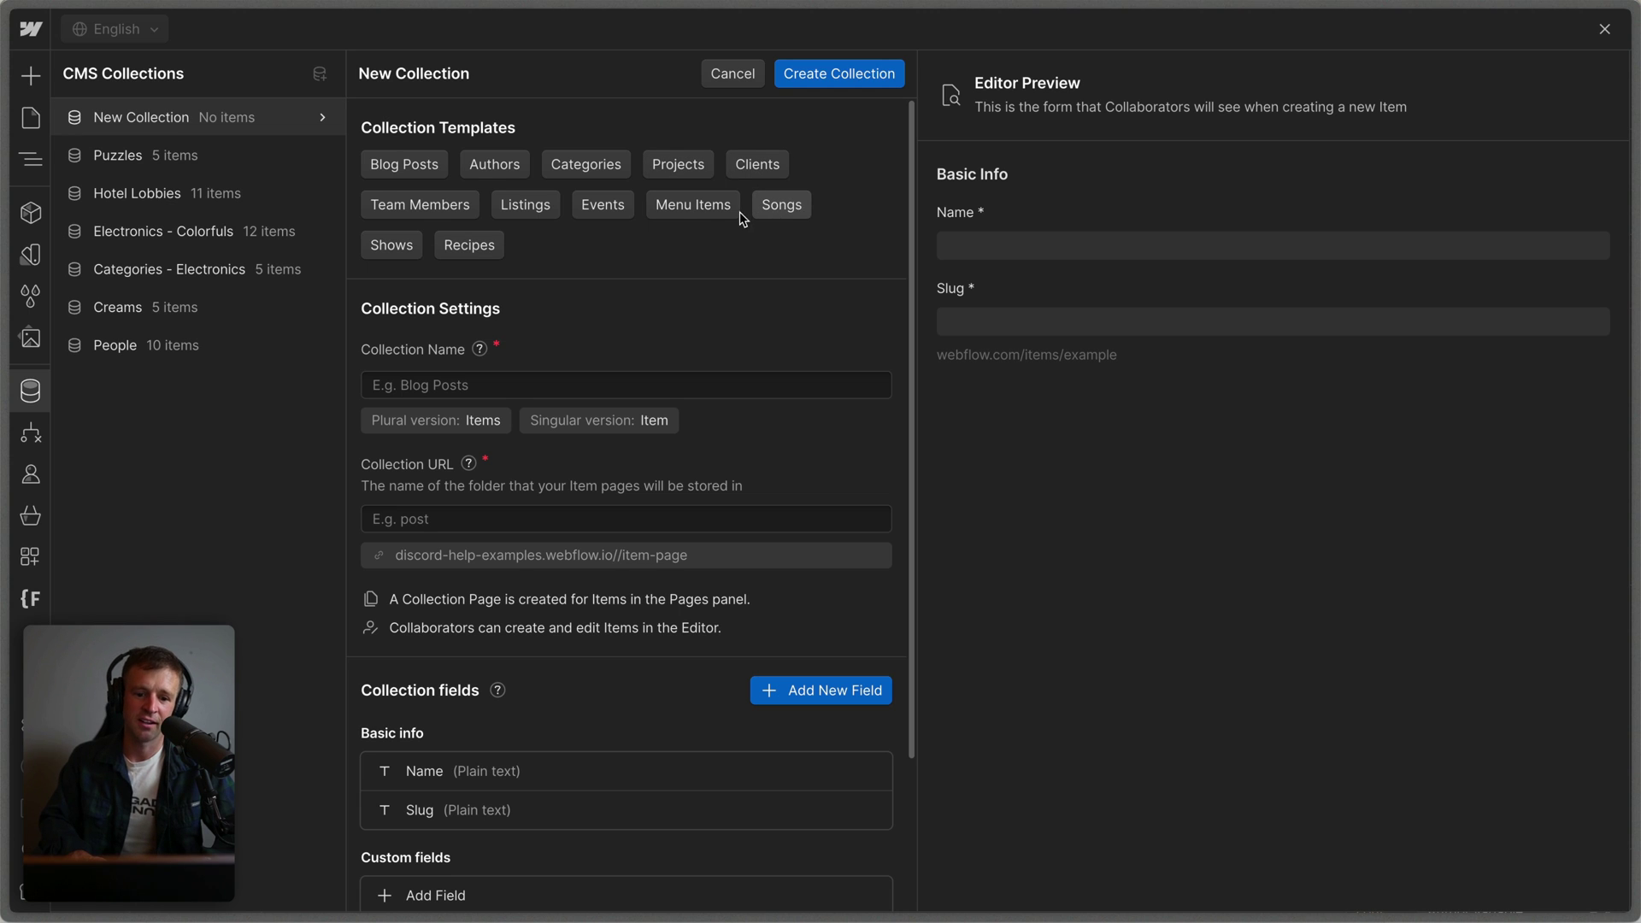
click(571, 166)
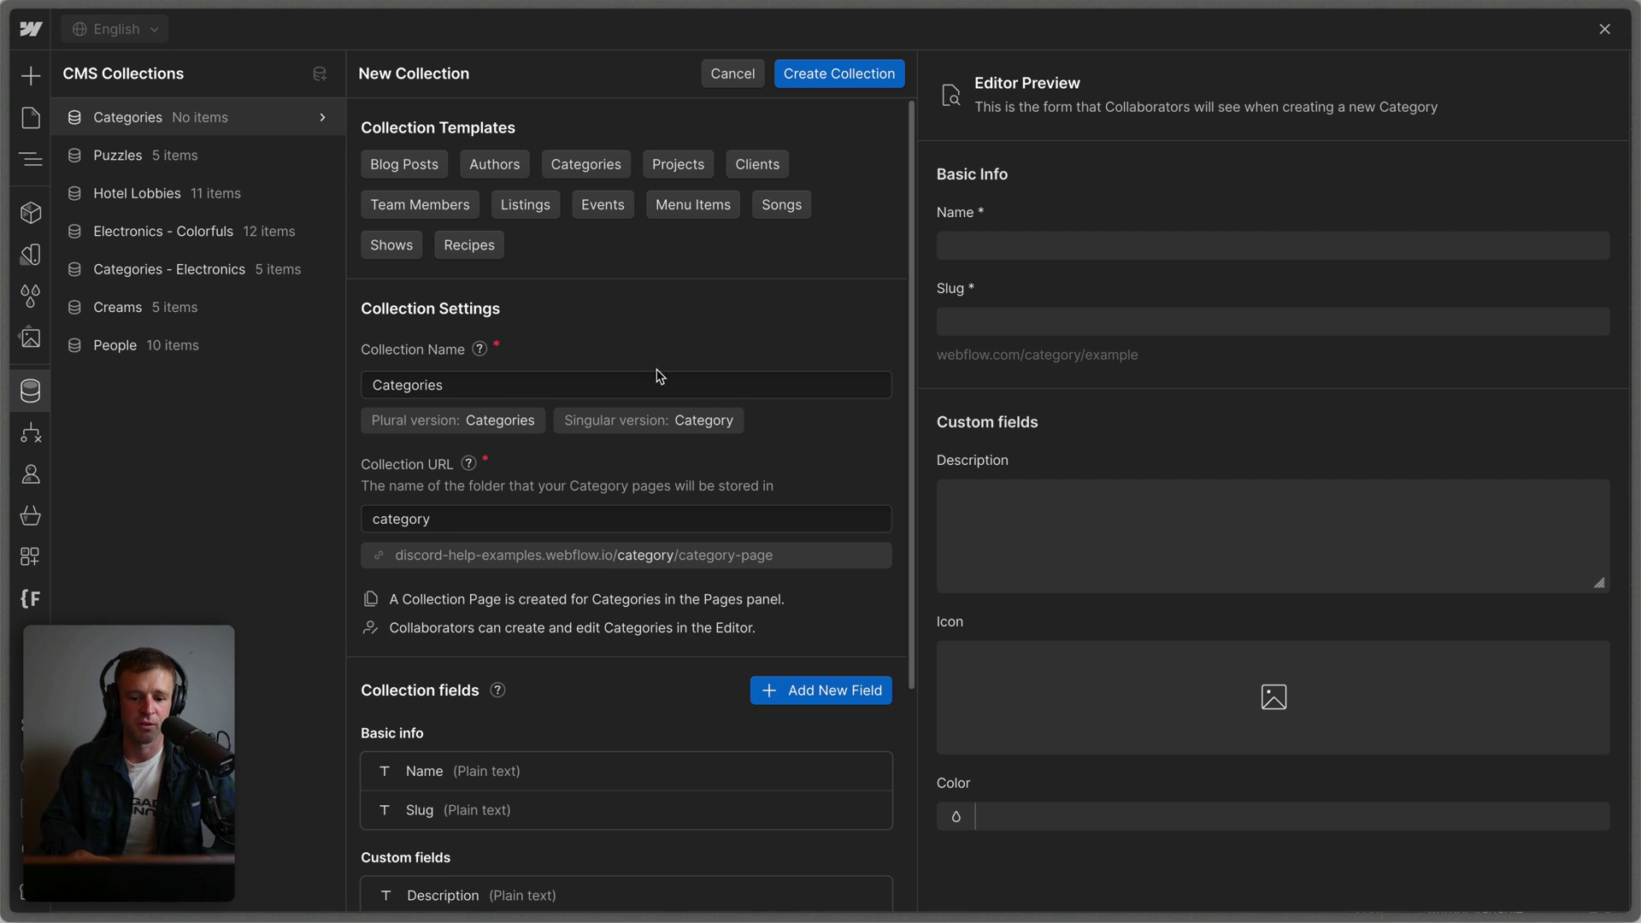
scroll(712, 424, down, 3)
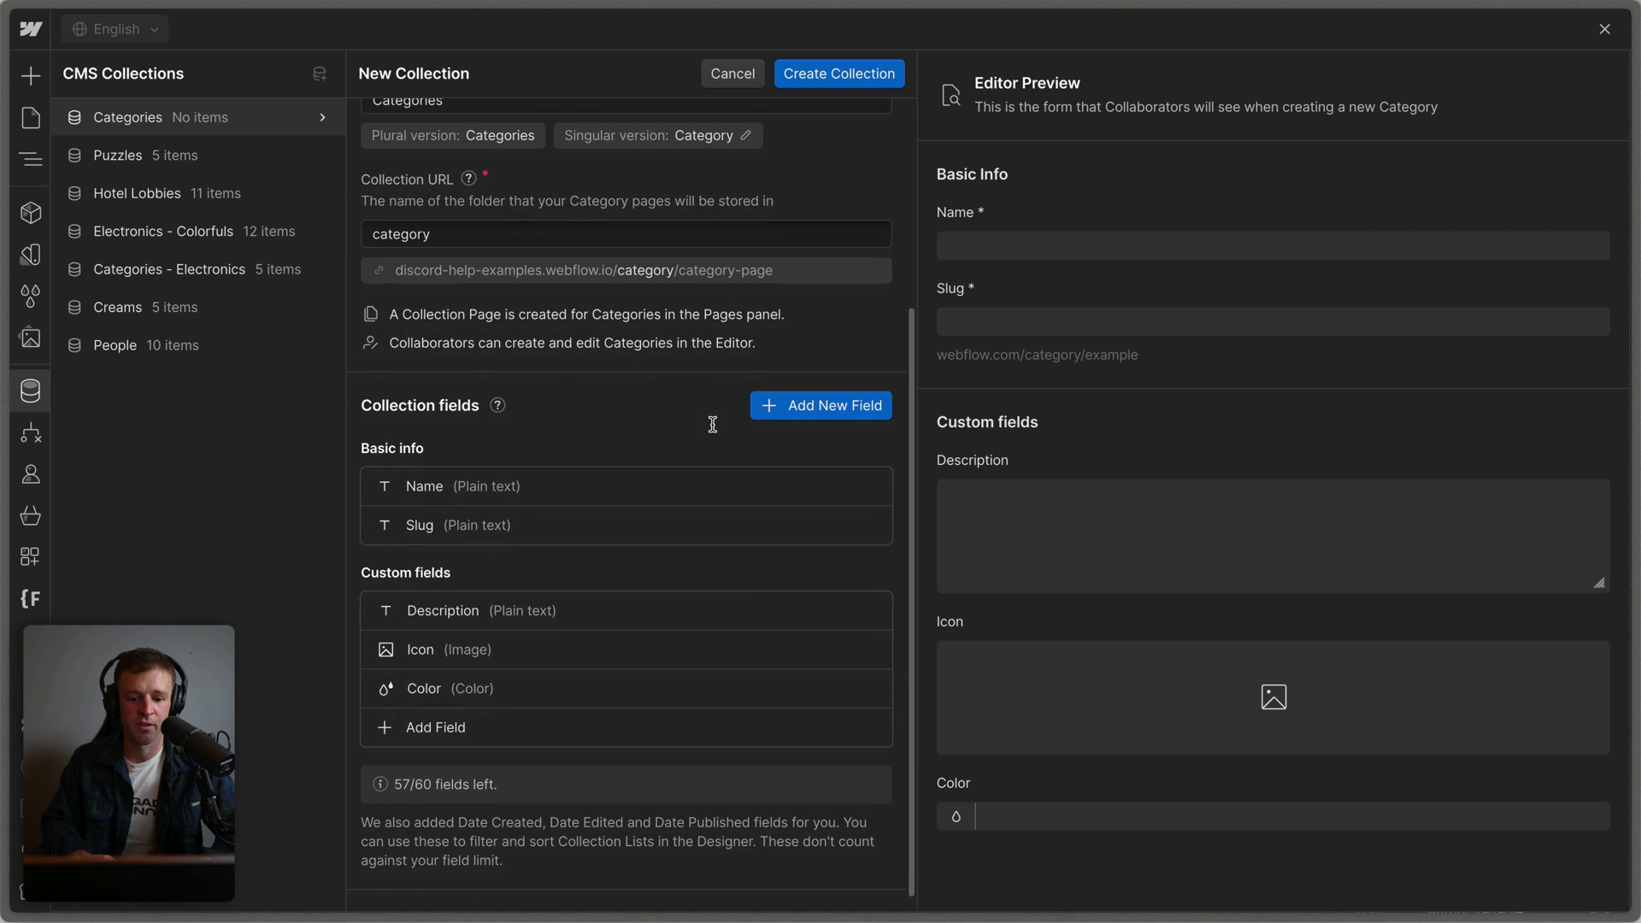
click(851, 85)
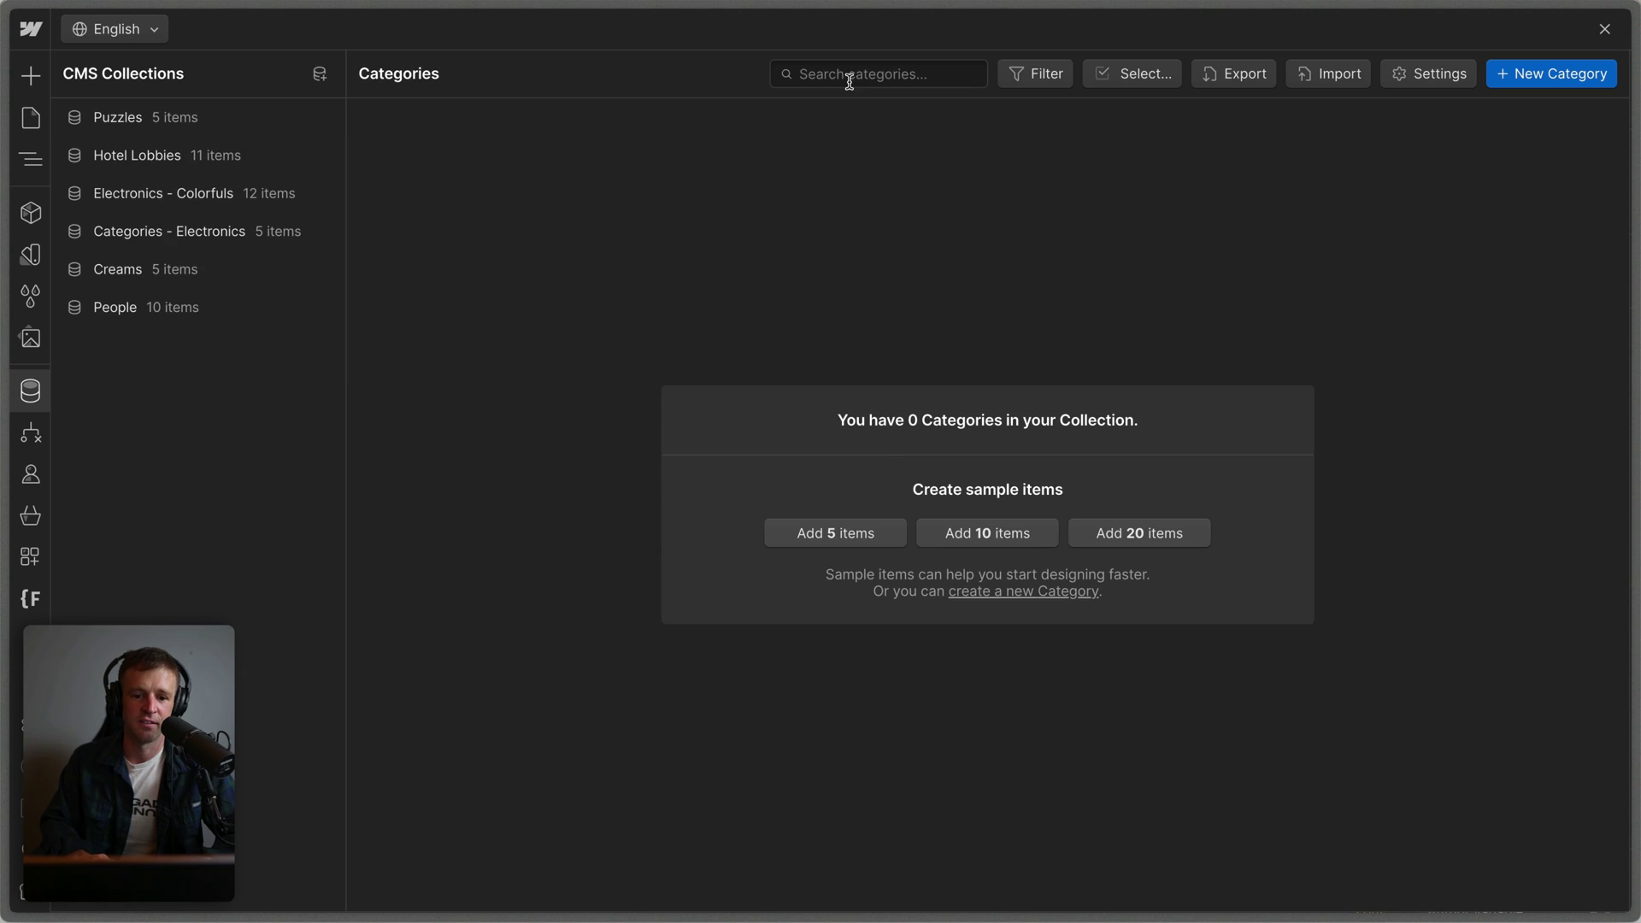
click(985, 531)
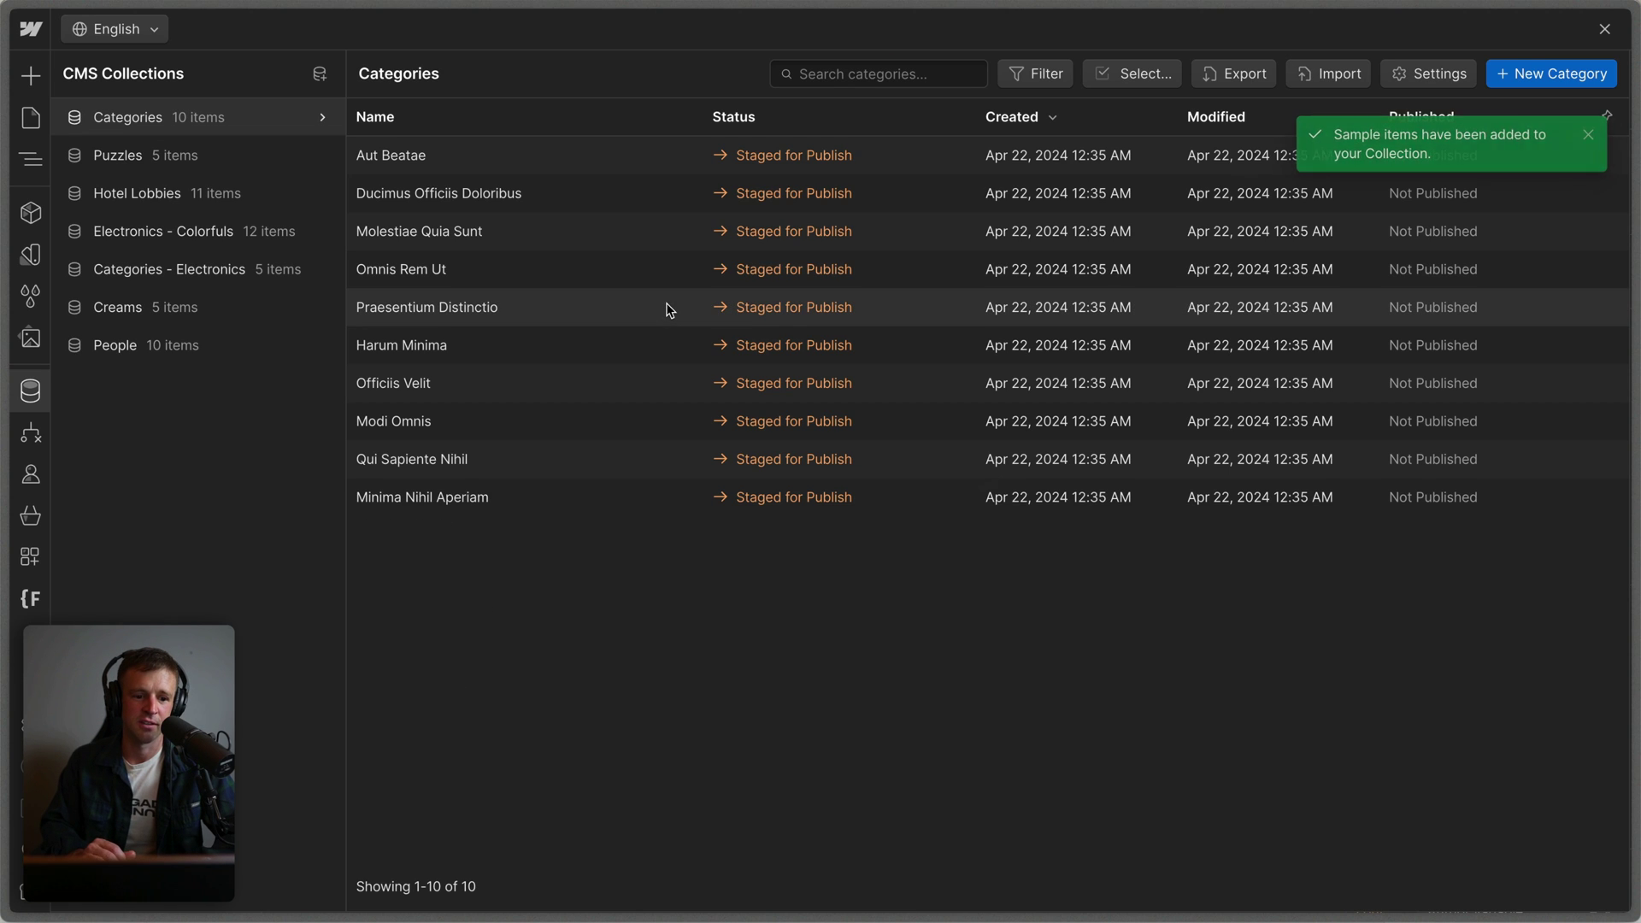
Create a Blog Posts collection from its template
click(319, 75)
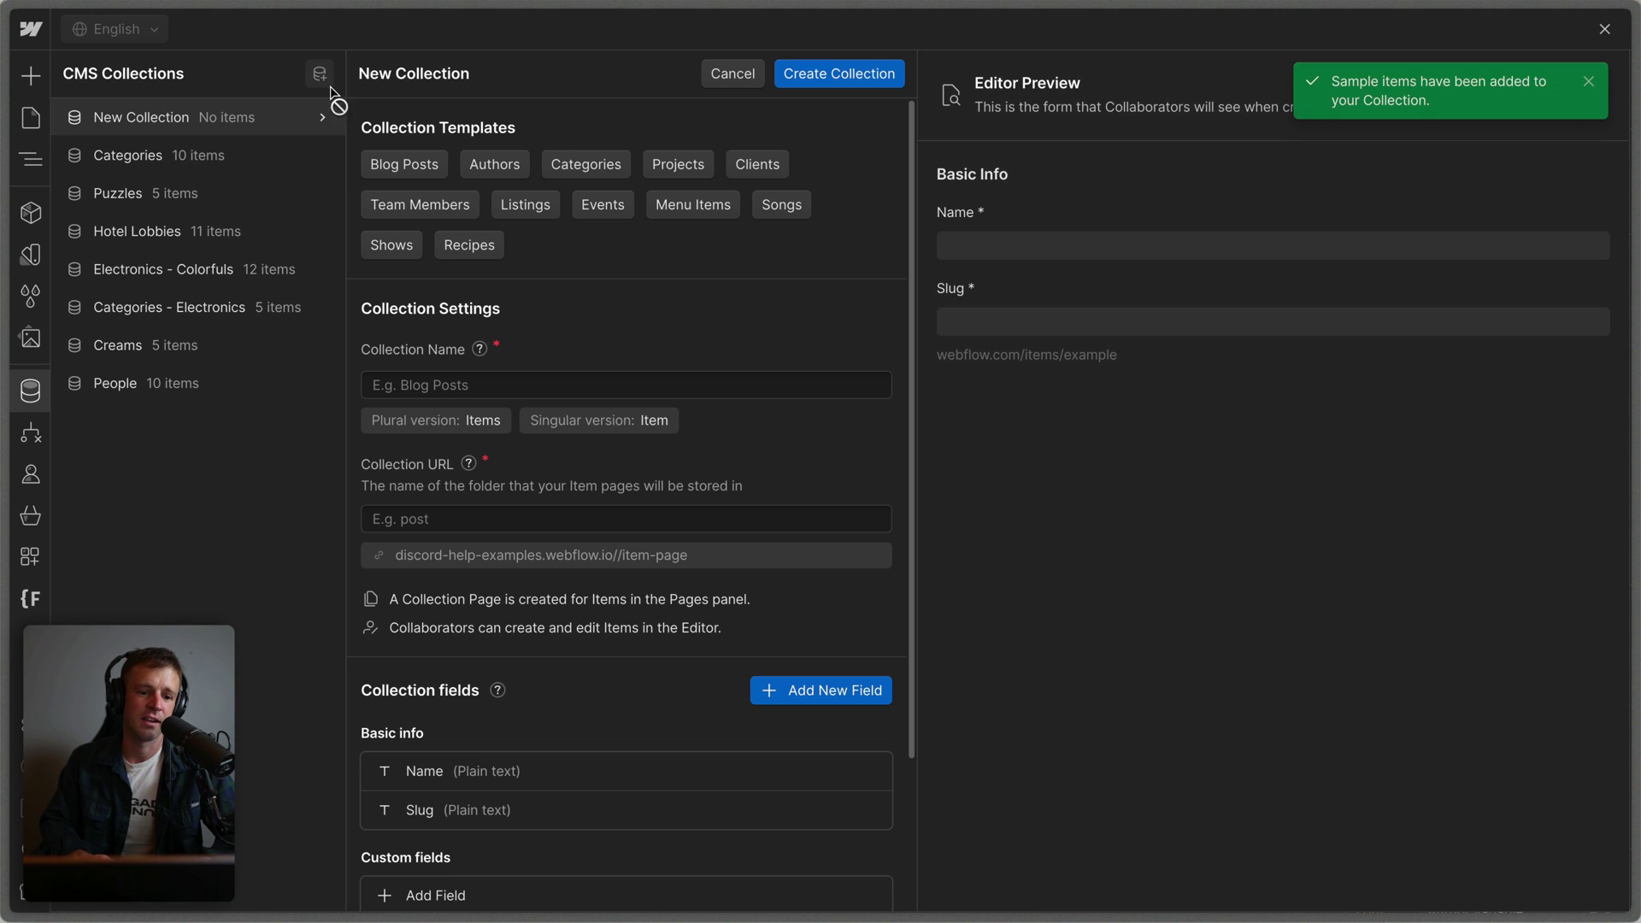
click(396, 168)
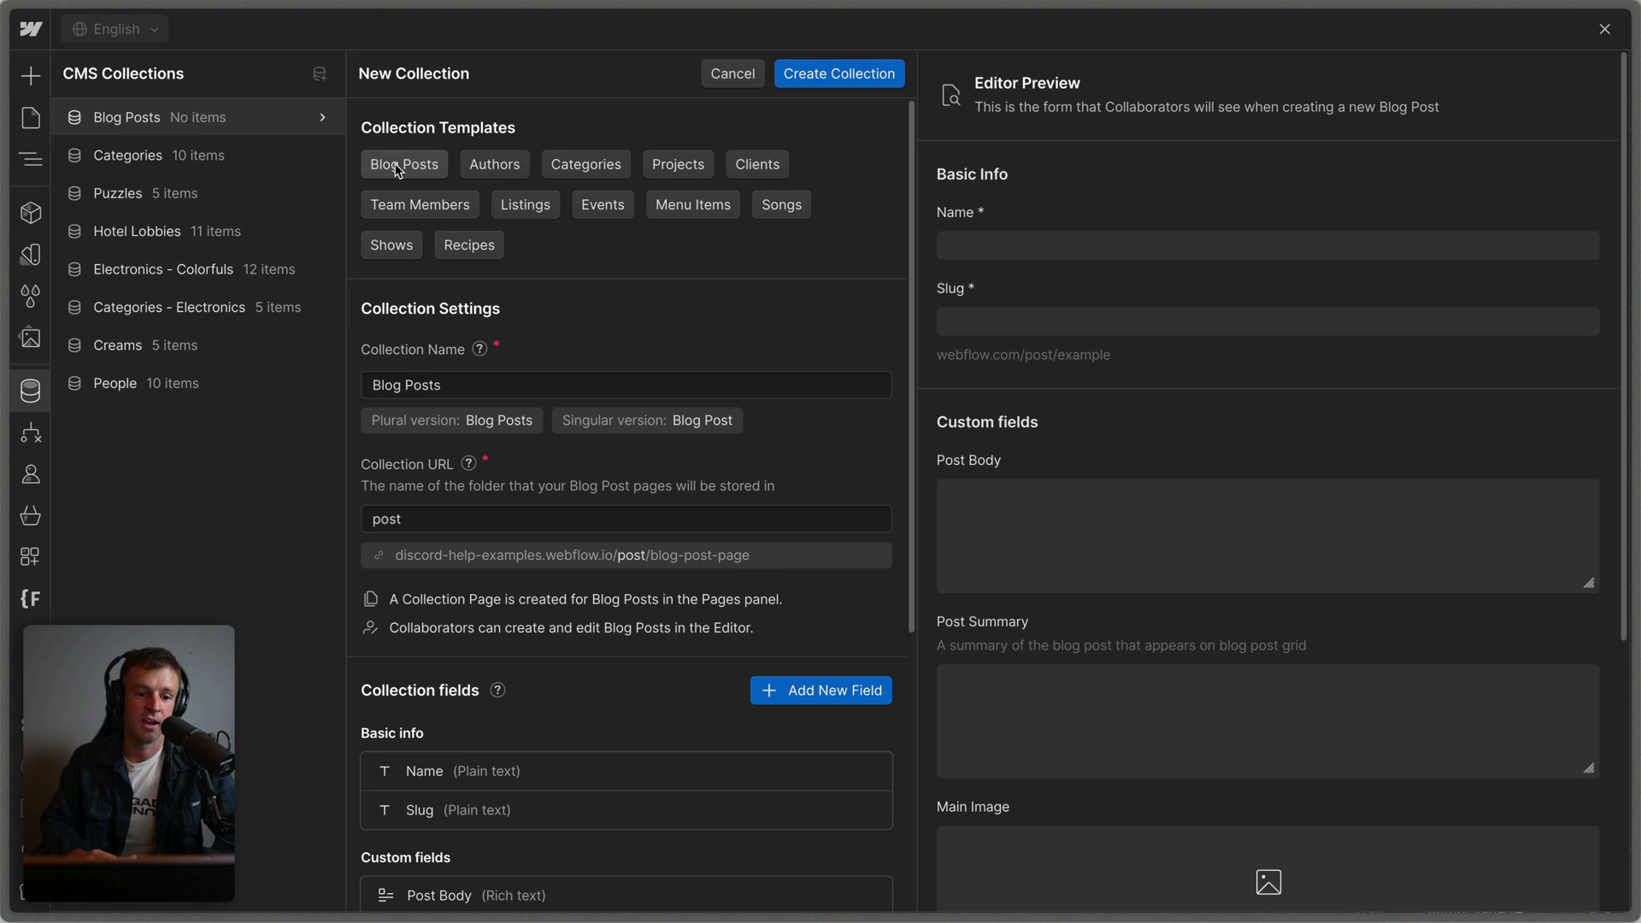
scroll(769, 443, down, 5)
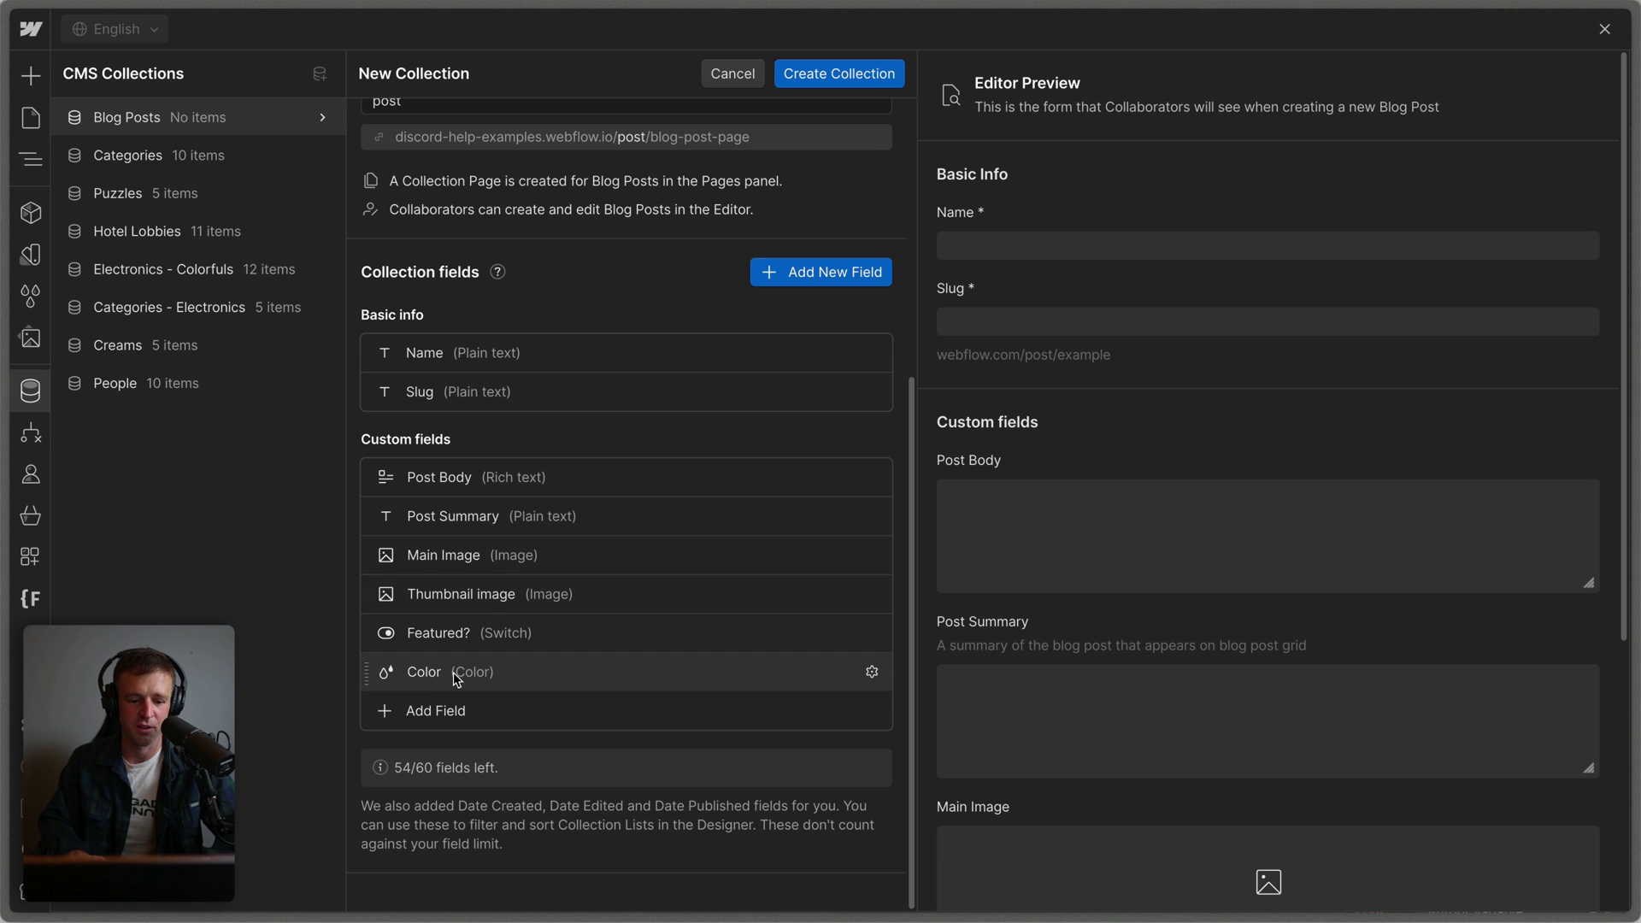
scroll(767, 232, up, 5)
click(834, 75)
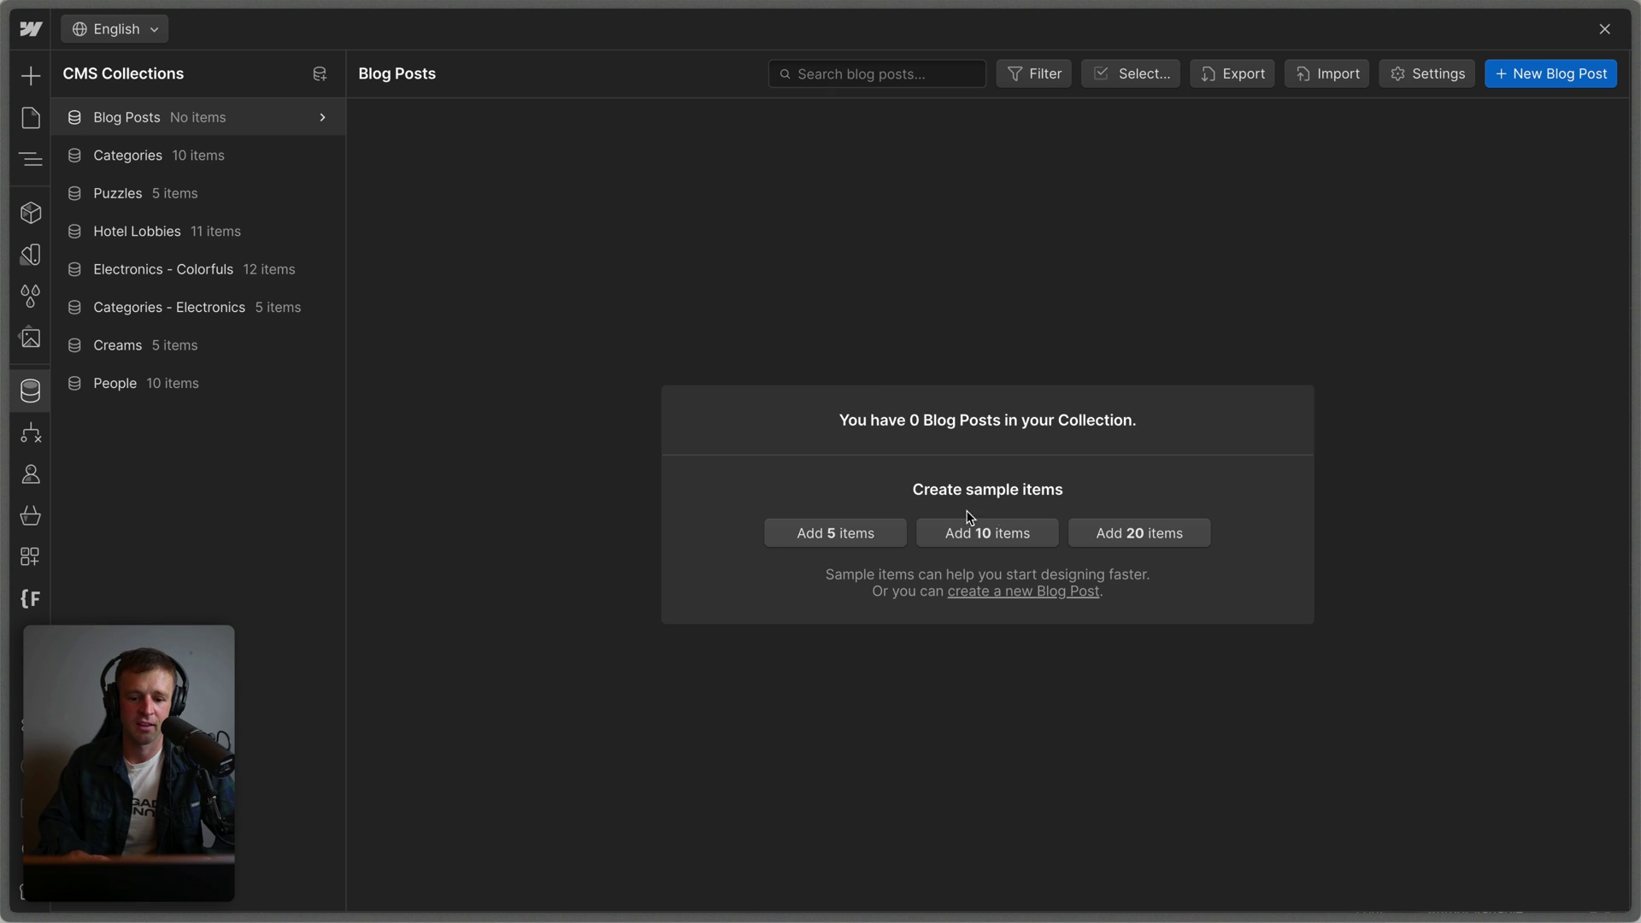
Add a Reference field named 'Category' to Blog Posts linked to Categories
click(322, 120)
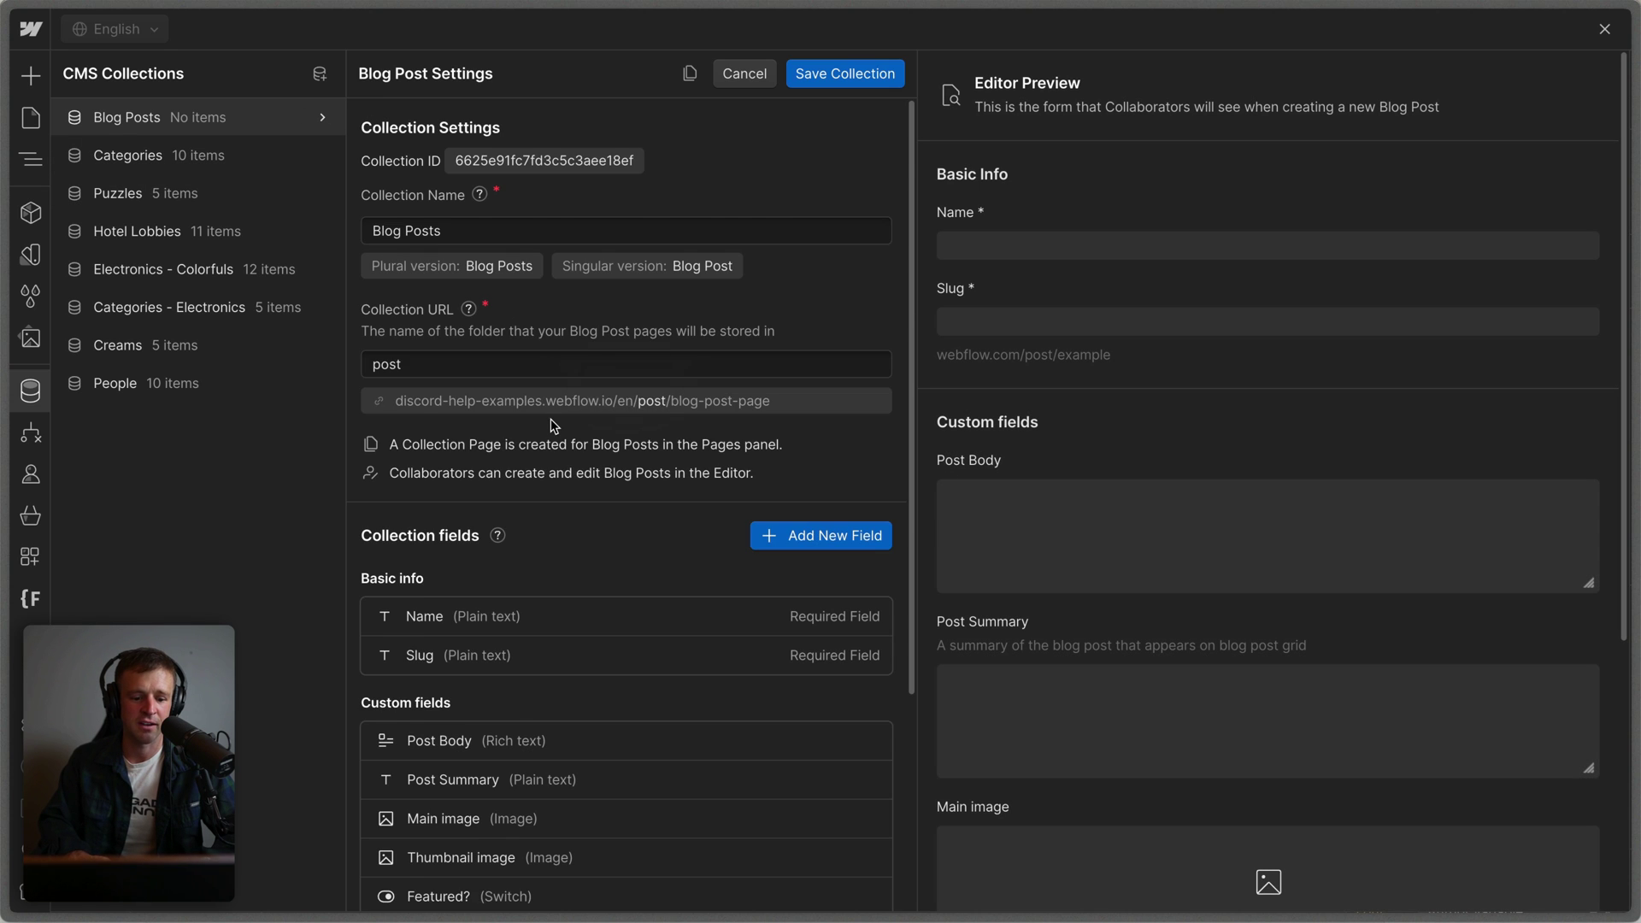
scroll(428, 449, down, 4)
click(421, 688)
scroll(659, 632, down, 4)
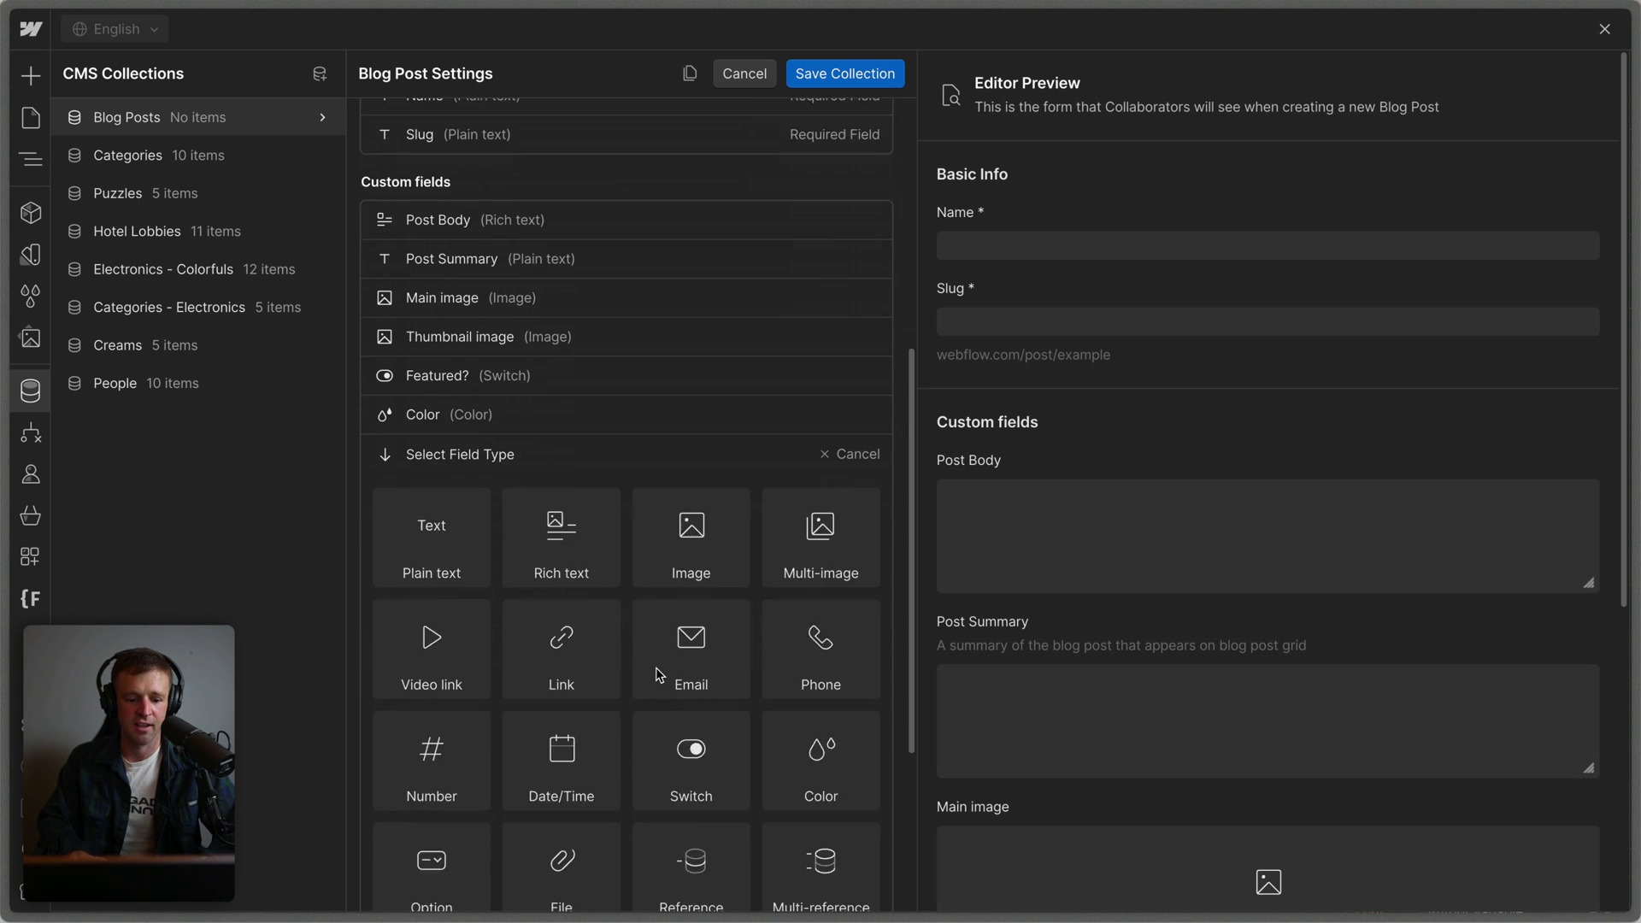
click(692, 757)
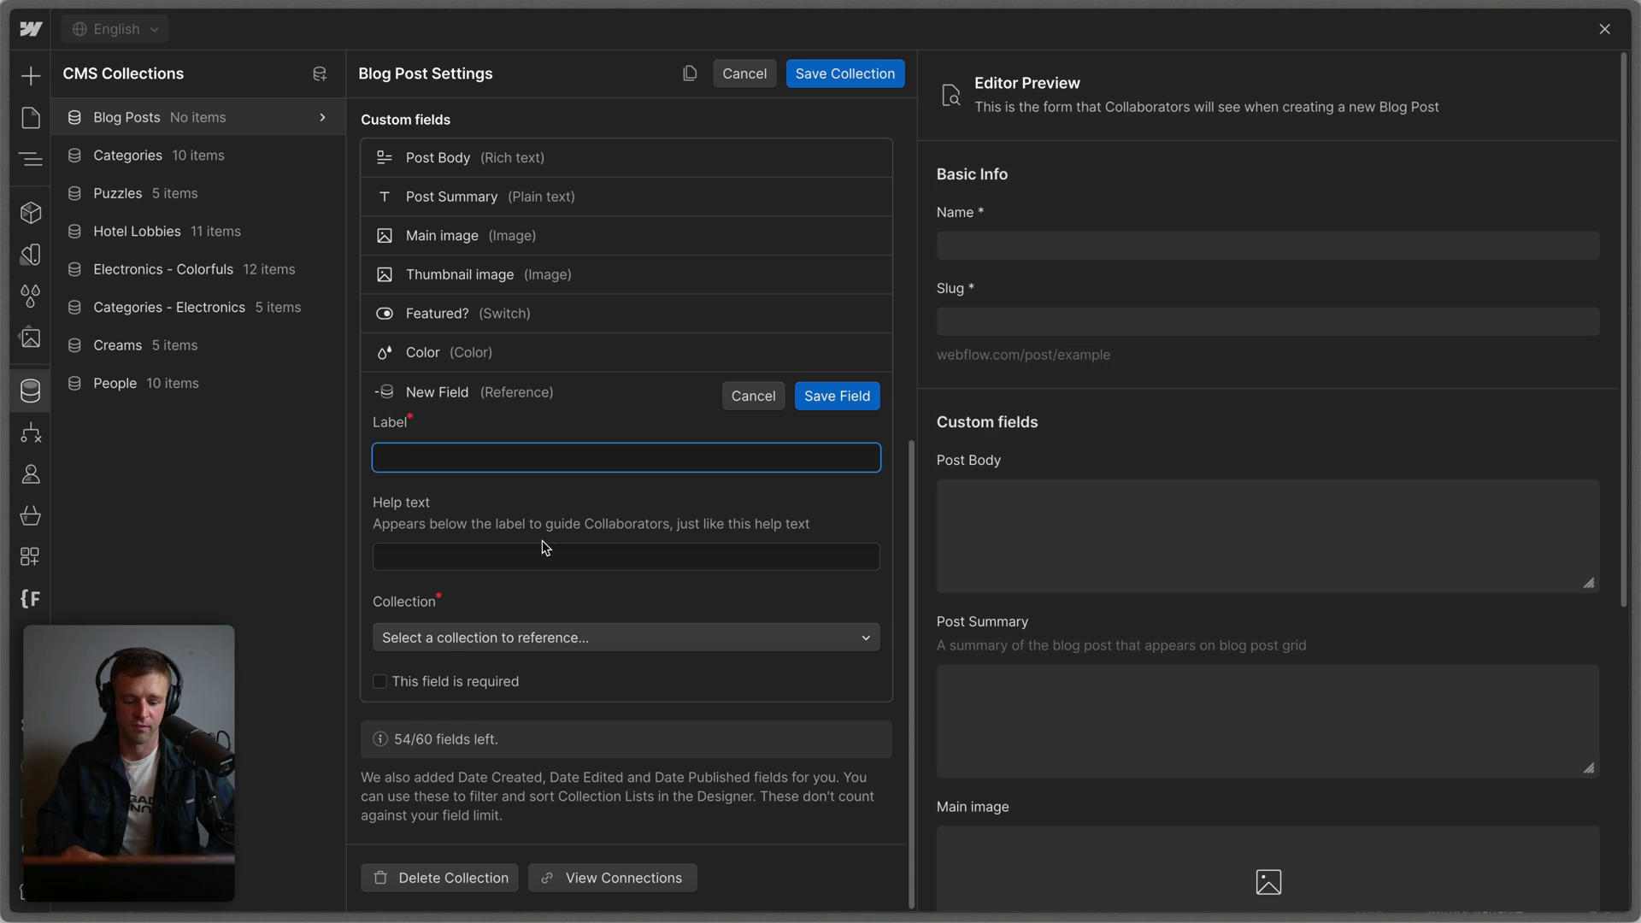
text(Category)
click(539, 638)
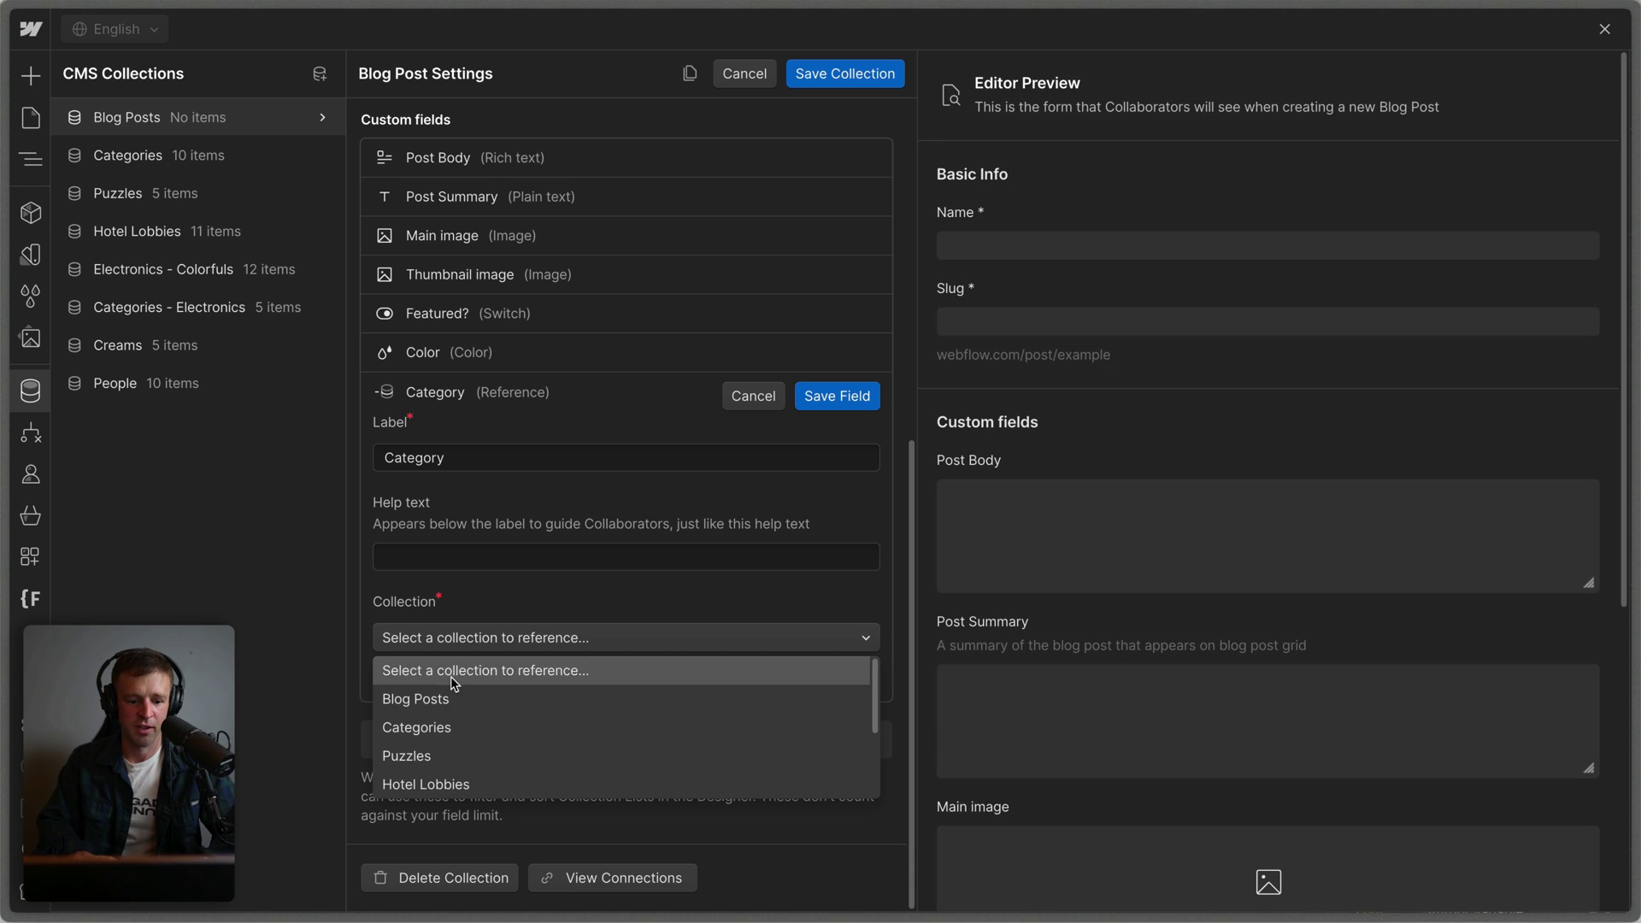
click(455, 728)
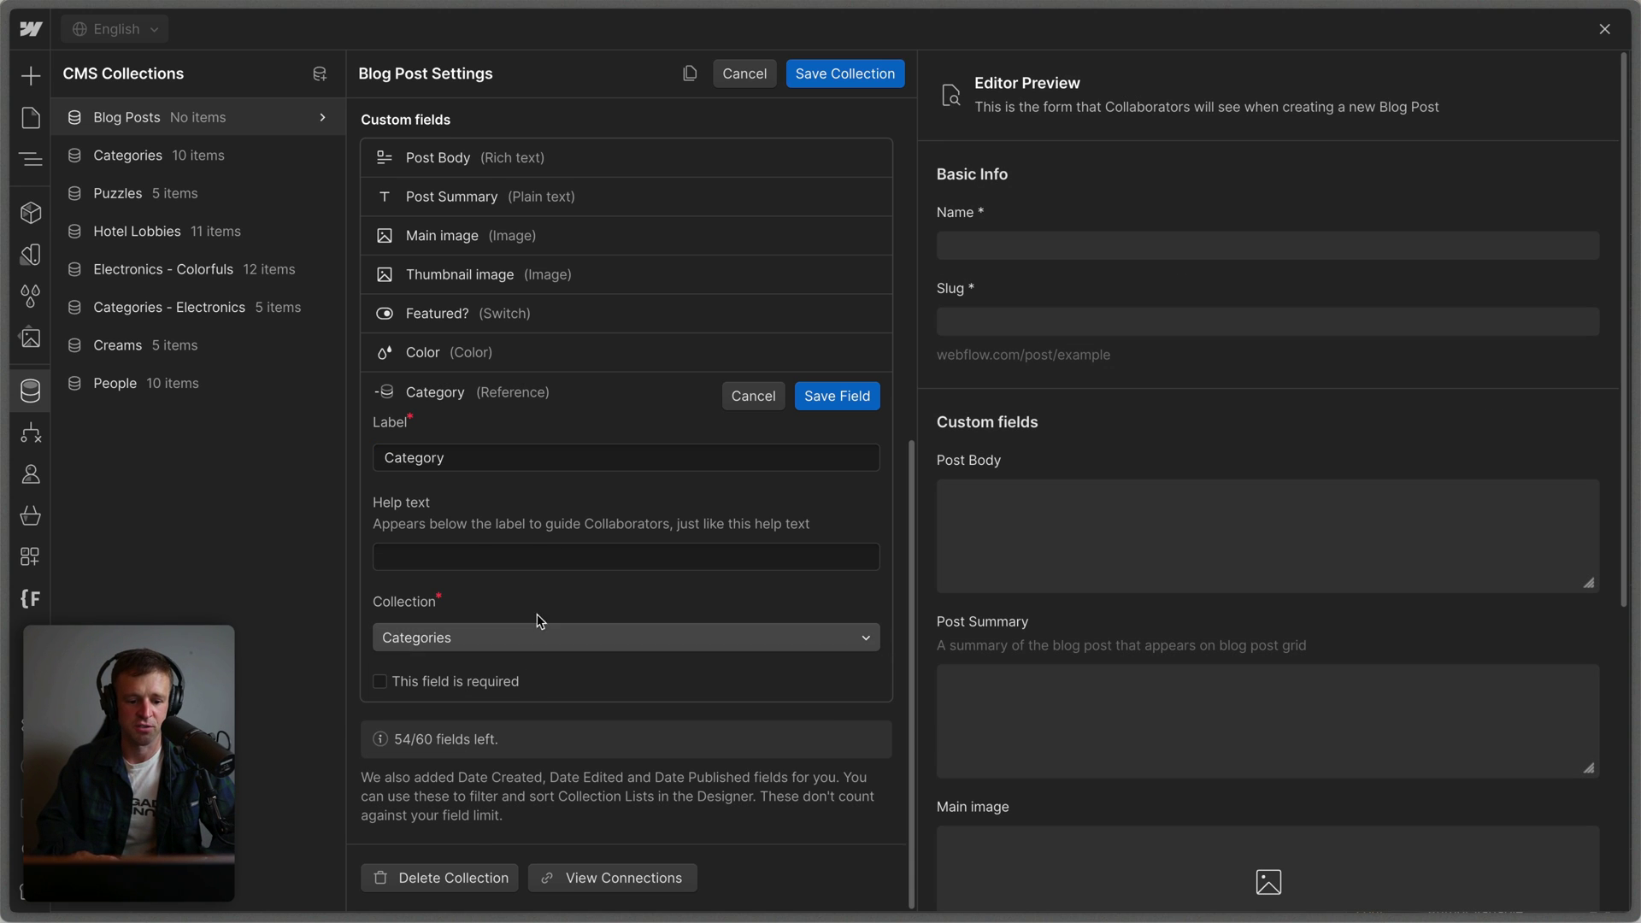
click(837, 395)
scroll(813, 331, up, 5)
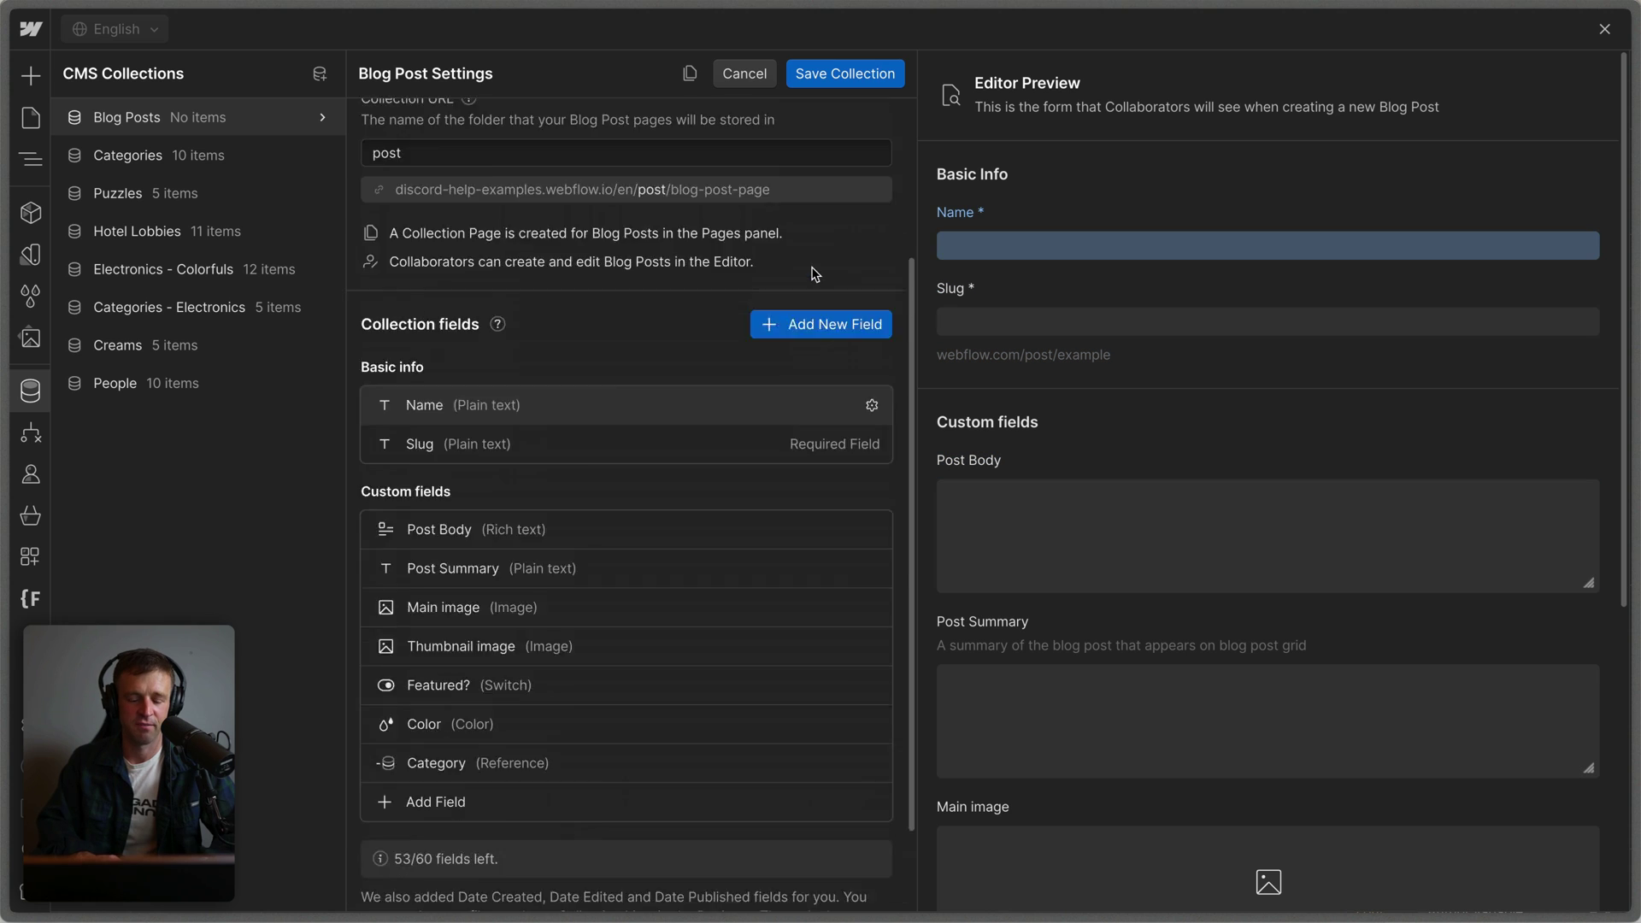
Save Blog Posts settings, add 5 sample posts, and open '10 Great Examples of Responsive Websites'
click(843, 77)
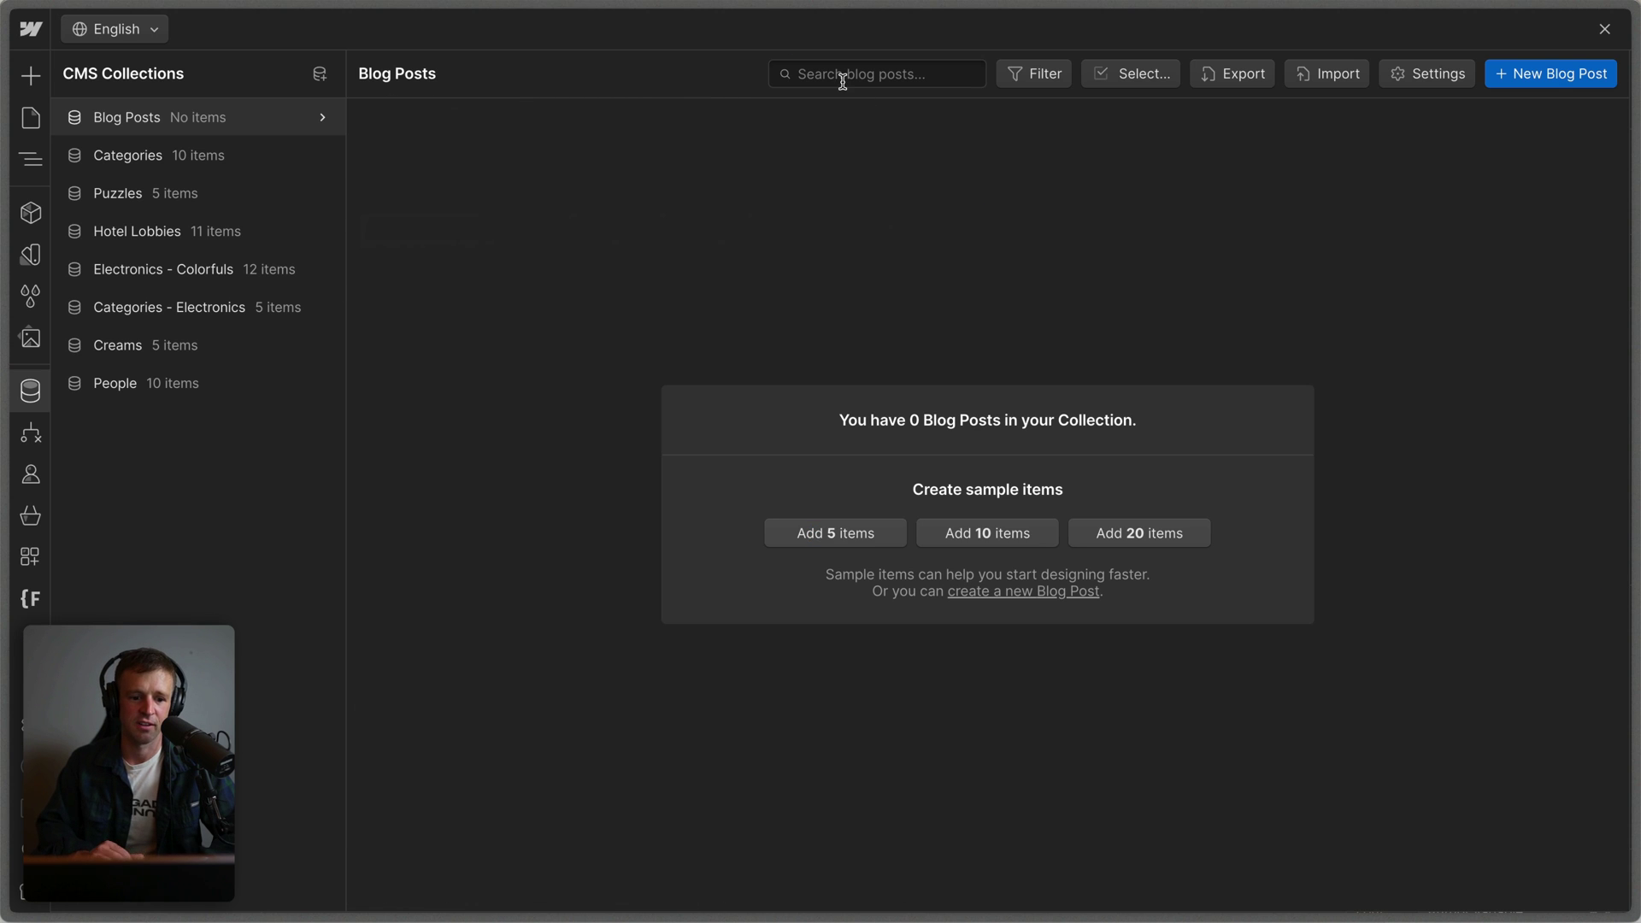
click(872, 532)
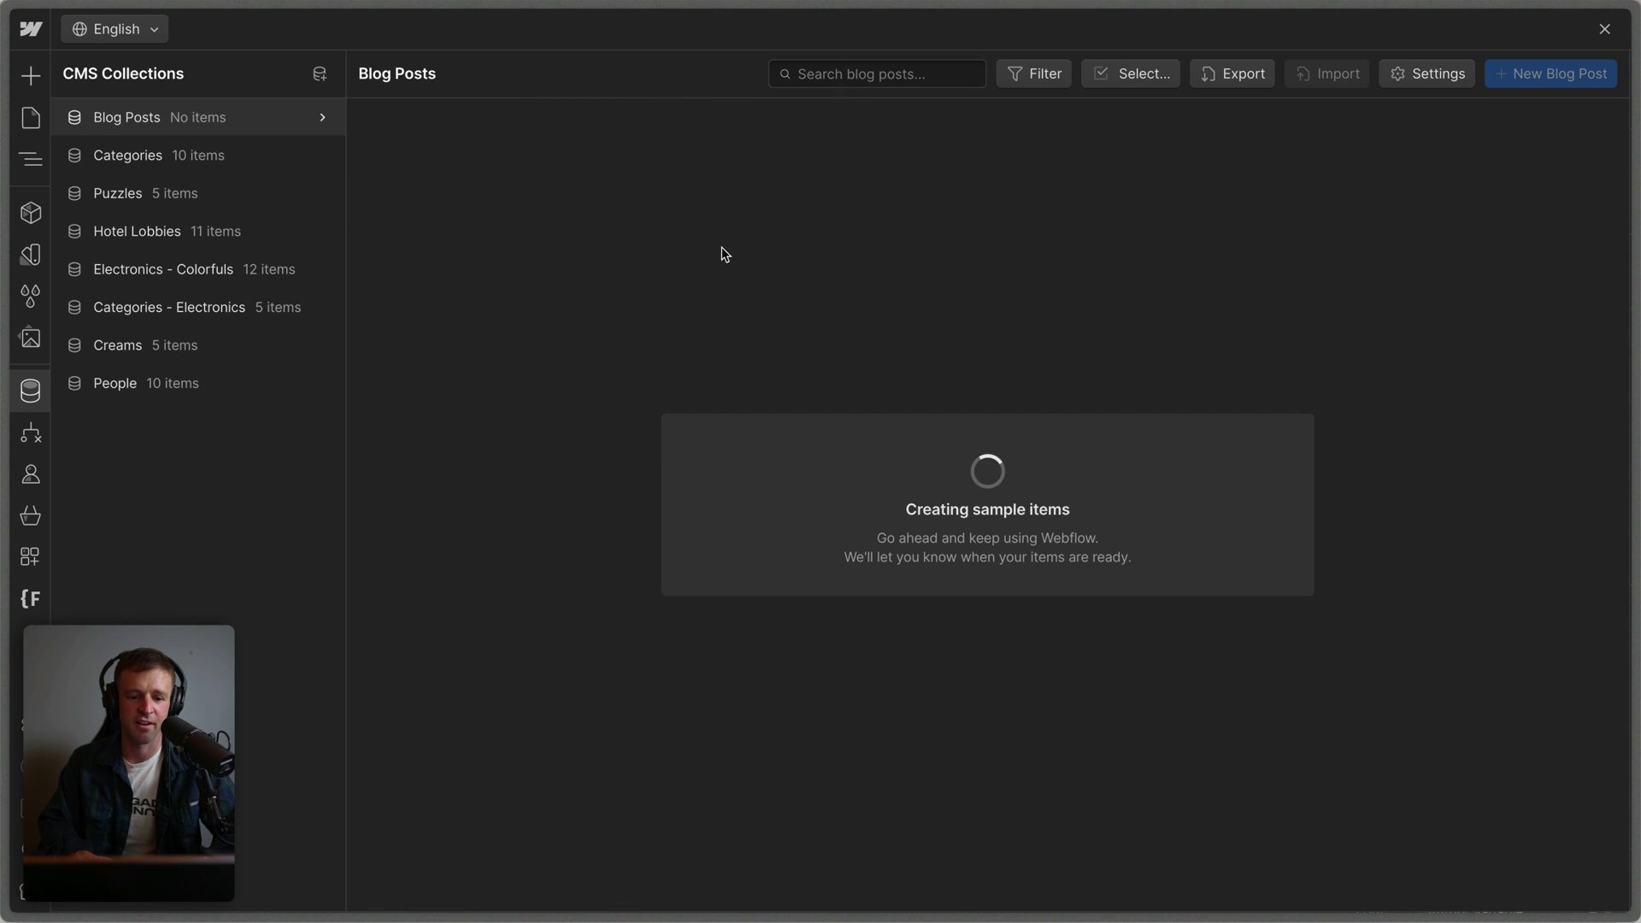
click(453, 167)
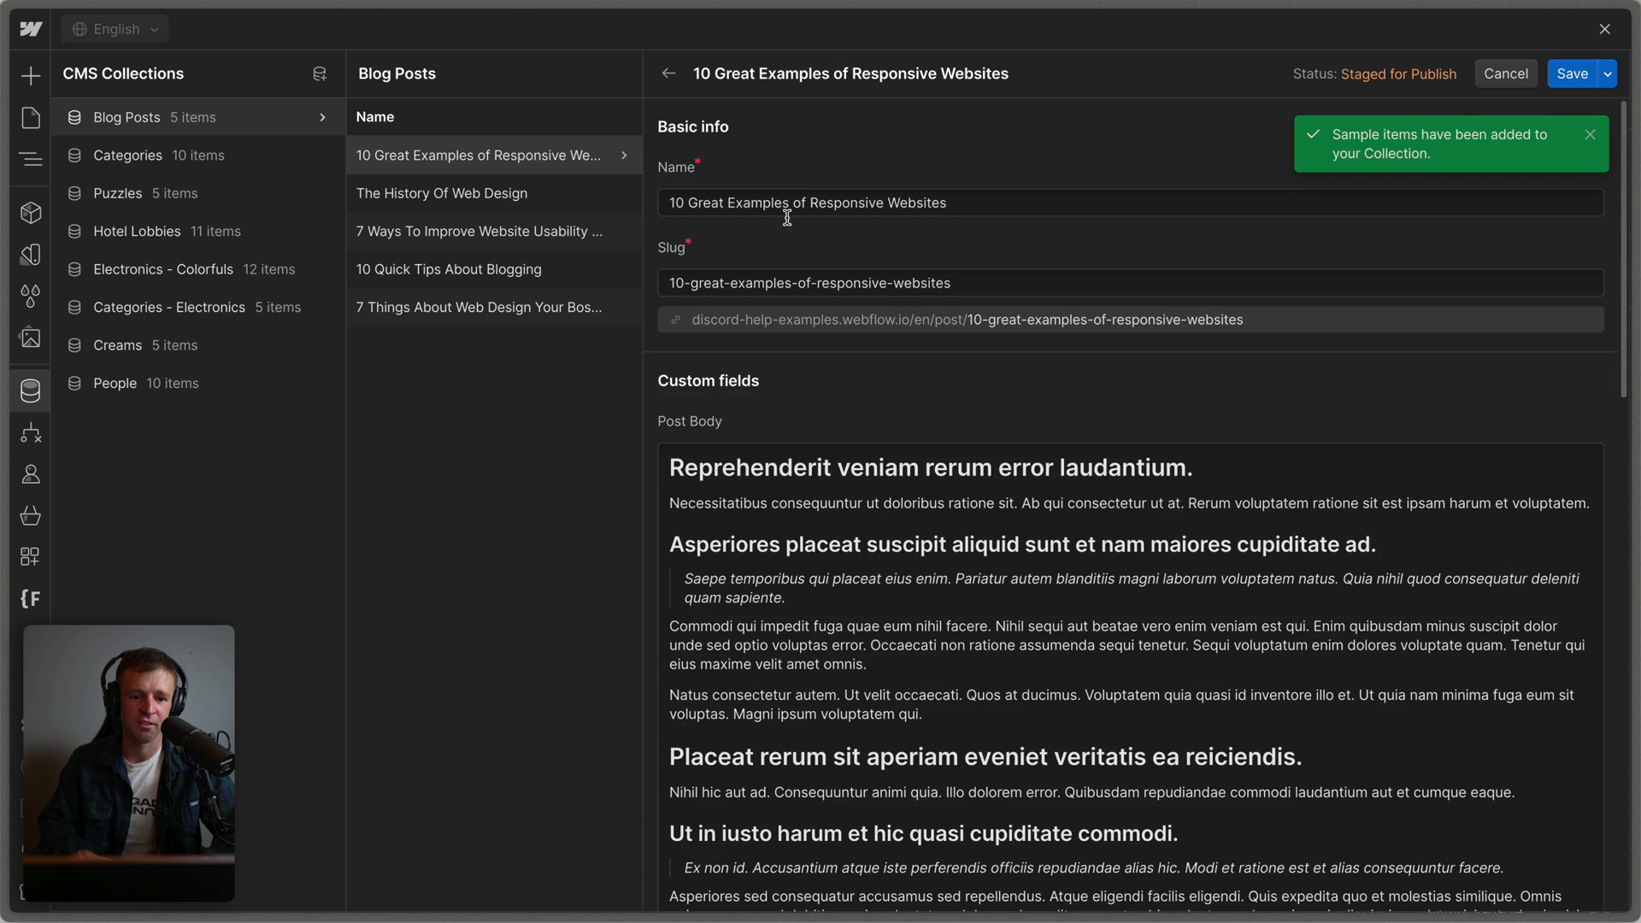
Review the post's fields and its category list, keeping Modi Omnis selected
scroll(1006, 362, down, 10)
scroll(1006, 362, up, 4)
scroll(1006, 363, down, 3)
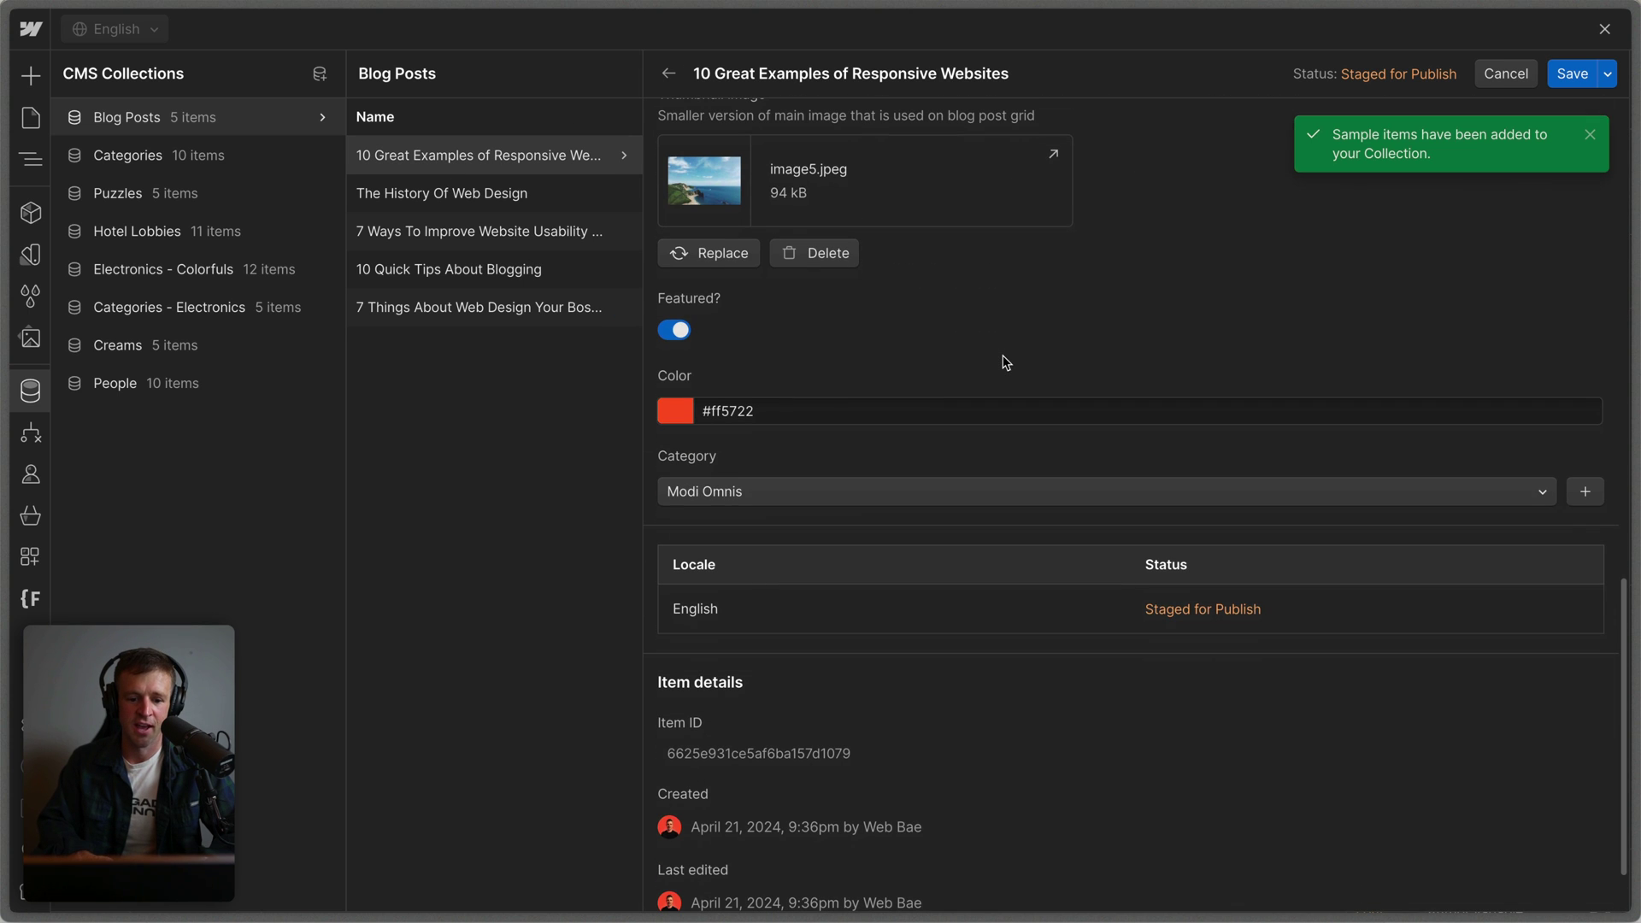
click(724, 491)
scroll(731, 611, down, 5)
scroll(752, 581, up, 5)
click(930, 395)
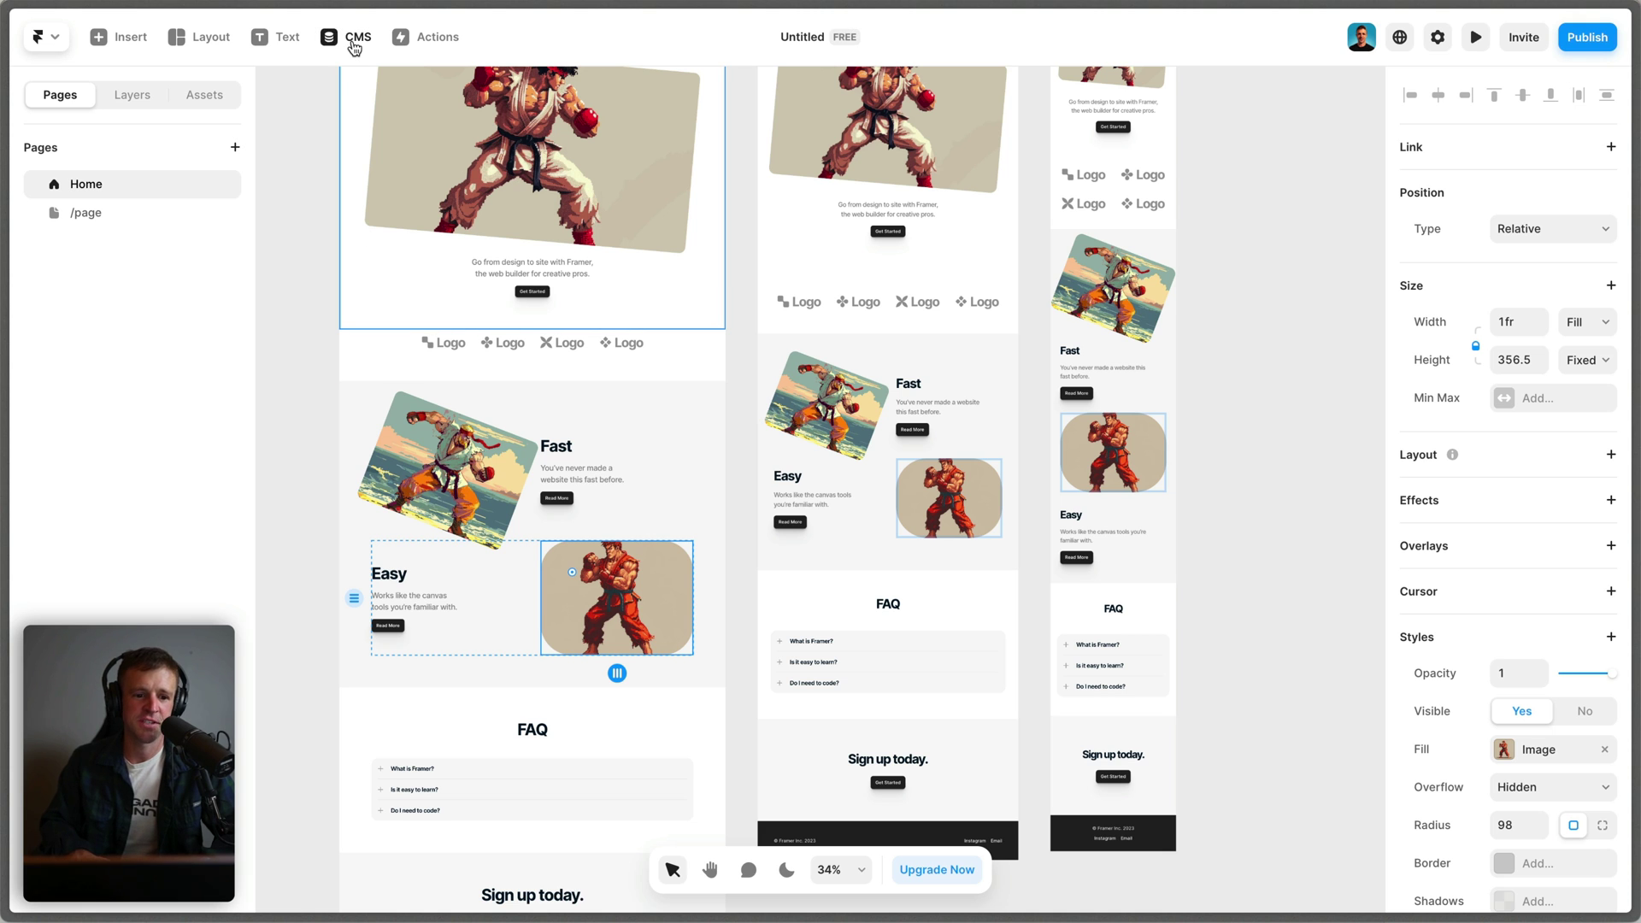
Open the 'Starting and Growing a Career in Web Design' post in the Blog CMS
click(348, 38)
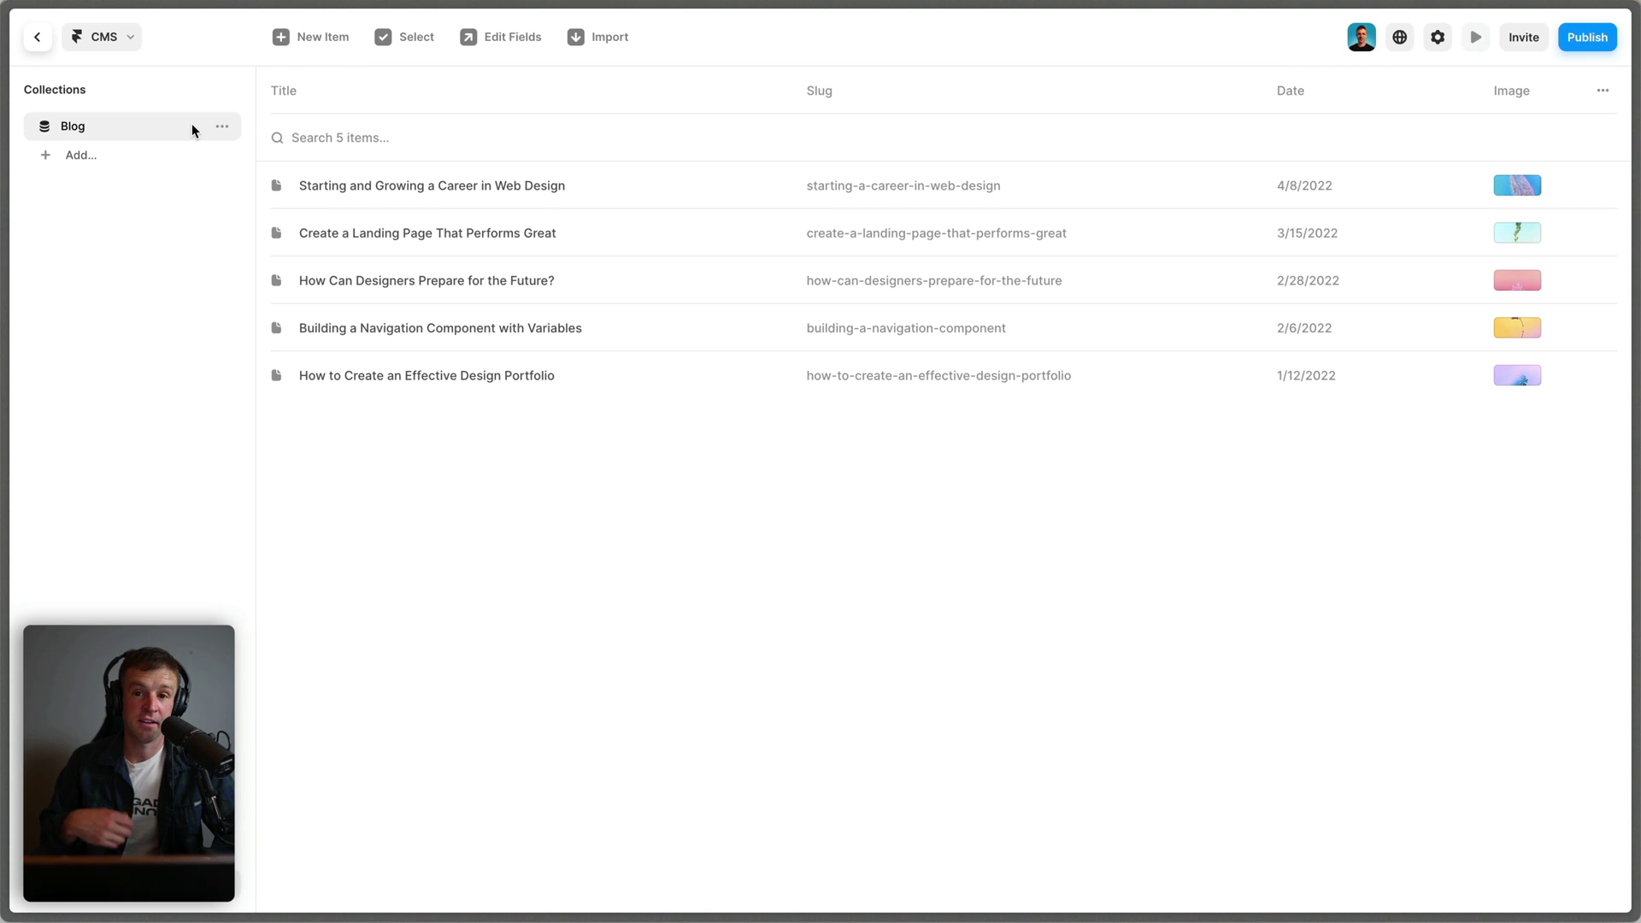
click(425, 192)
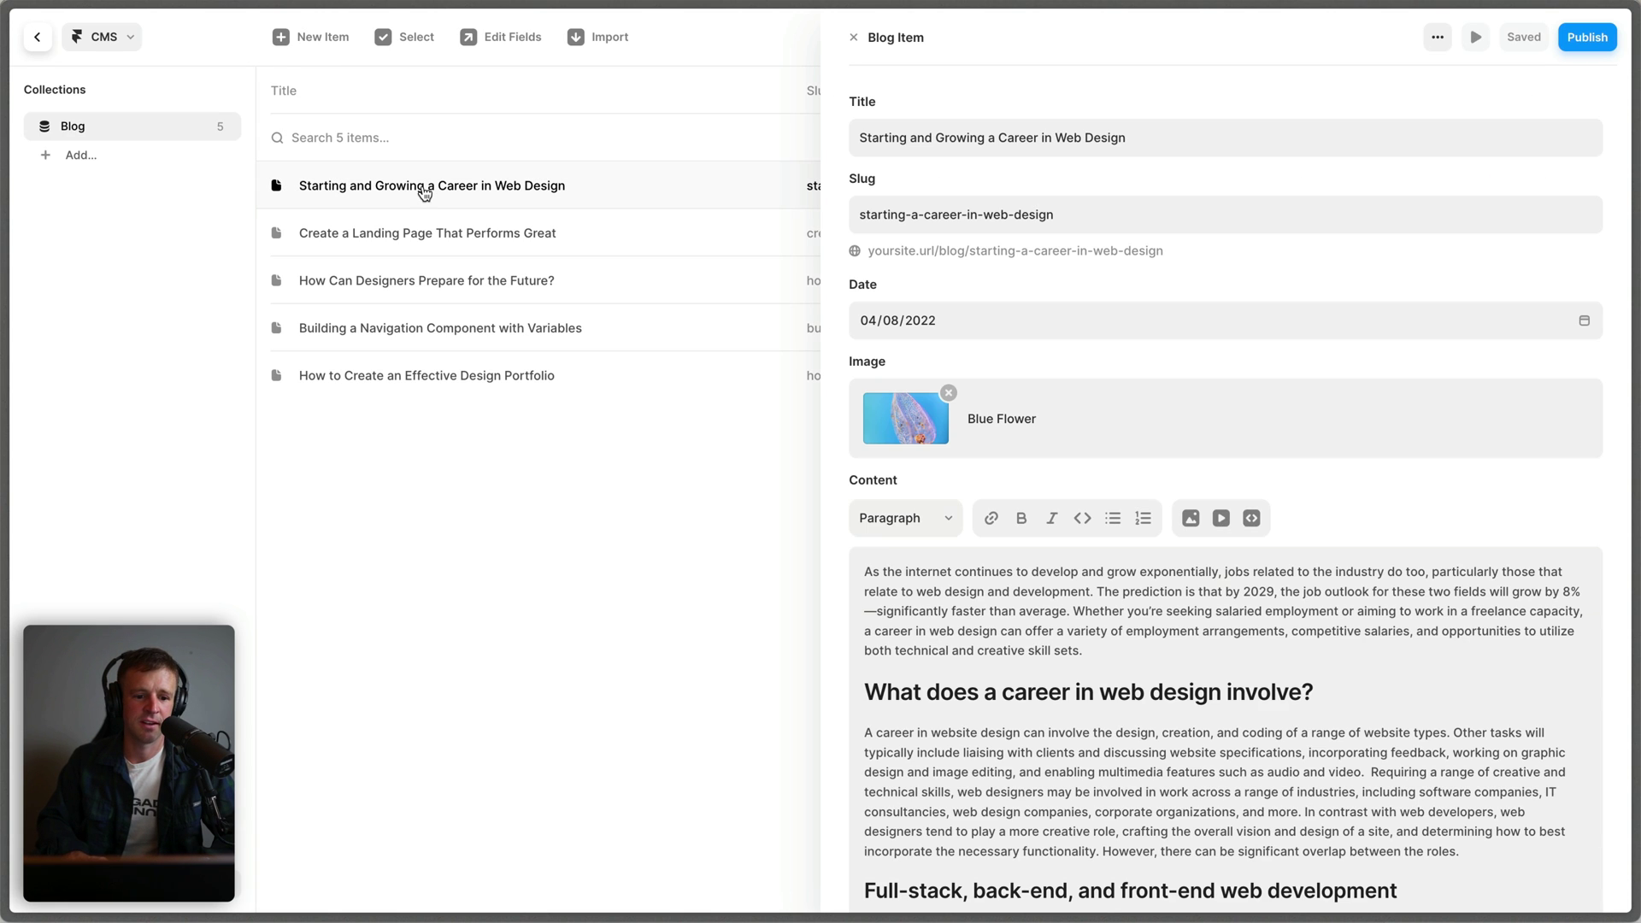
scroll(1075, 421, down, 5)
scroll(1075, 421, up, 5)
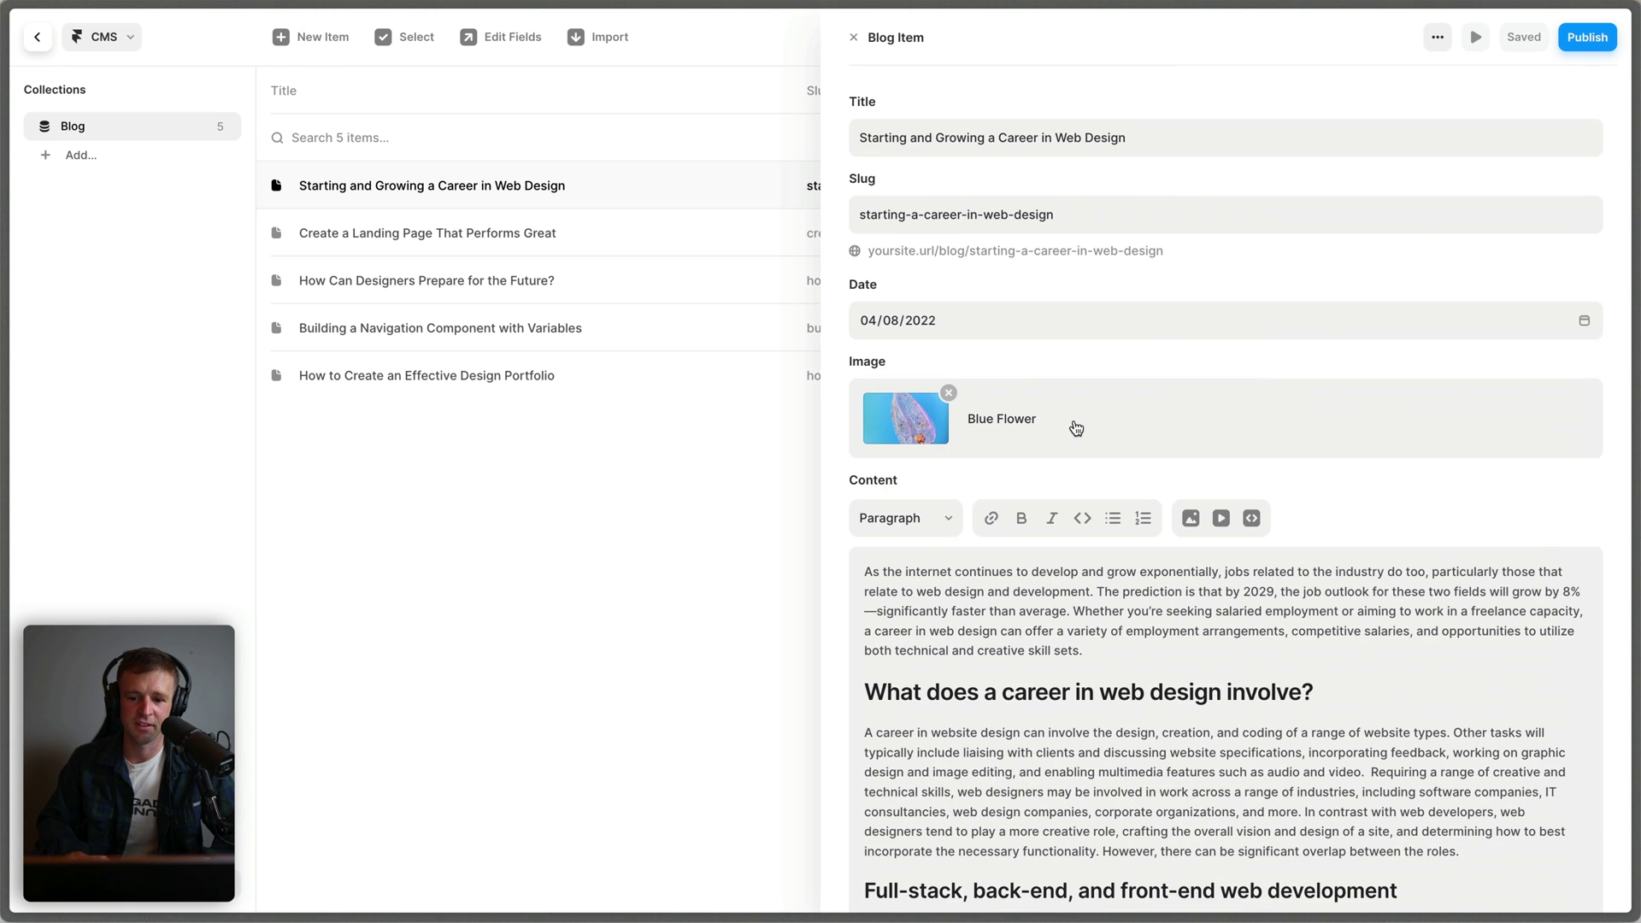
scroll(1165, 477, down, 3)
drag(1045, 314, 1208, 568)
click(1208, 568)
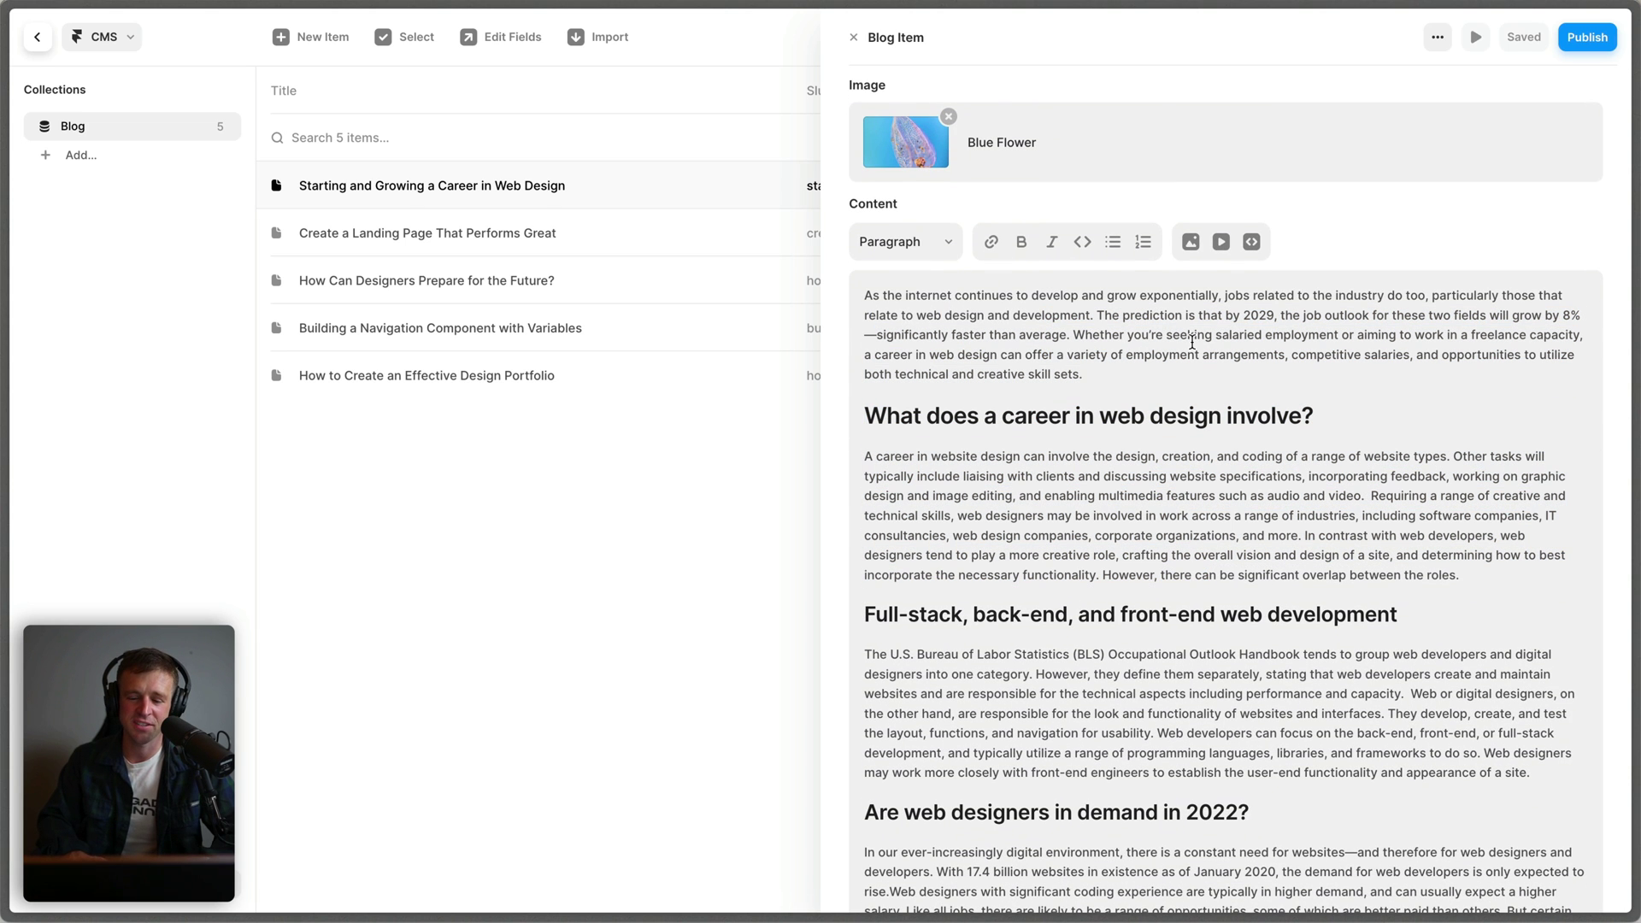
scroll(1248, 252, up, 3)
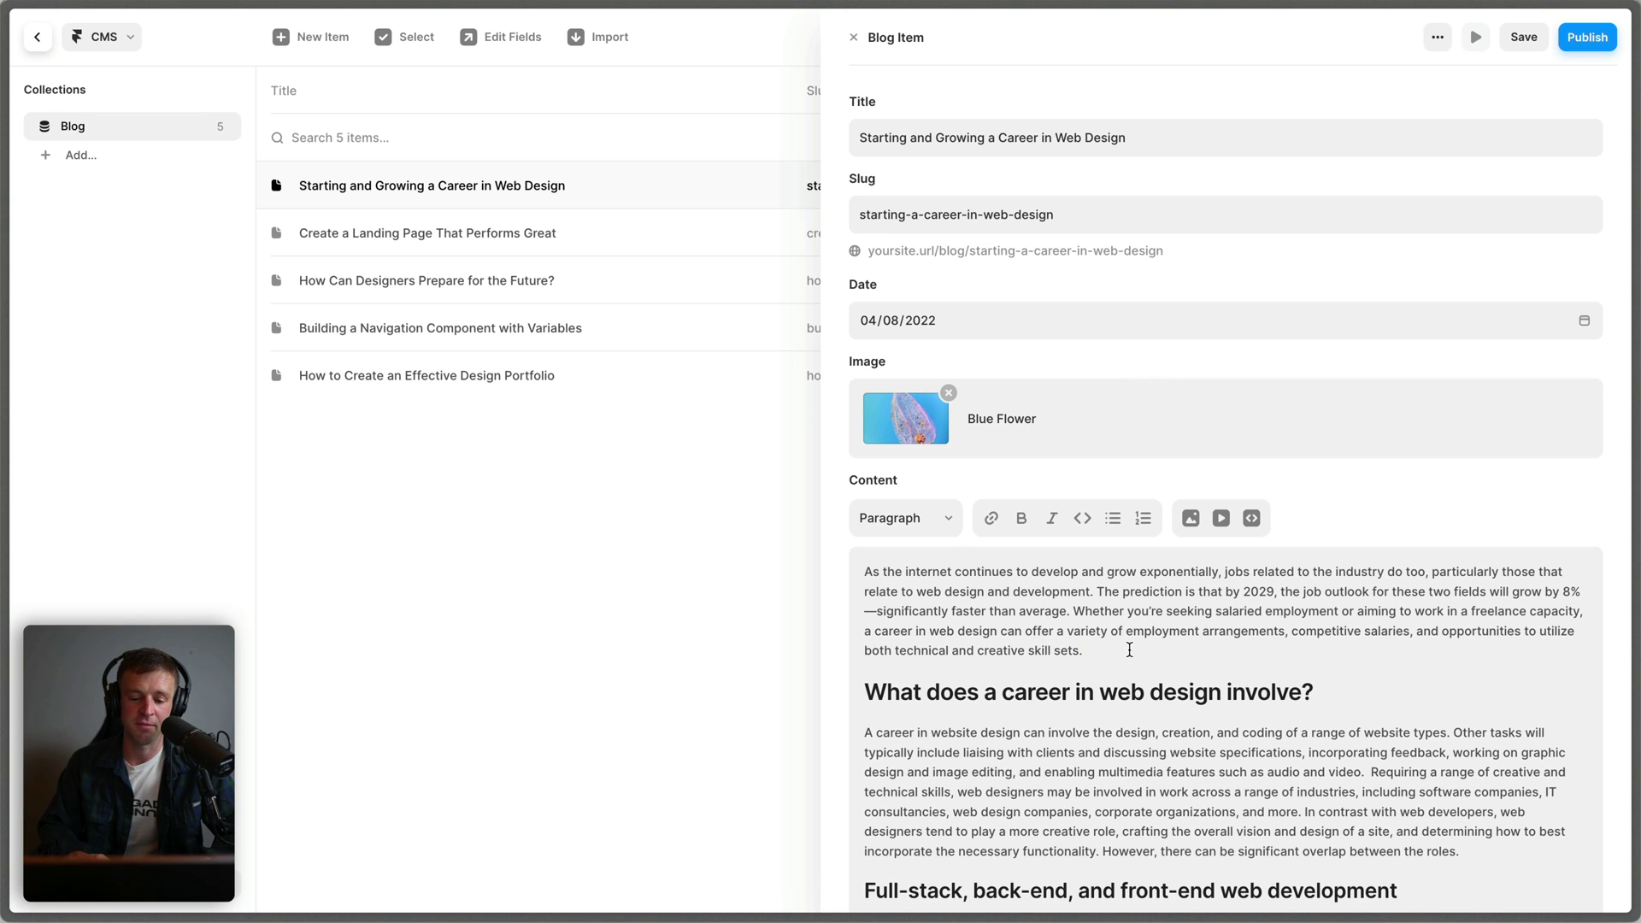
scroll(1124, 633, down, 2)
Insert a JSX code block after the first paragraph containing a <script>console.log('hello') line
key(Return)
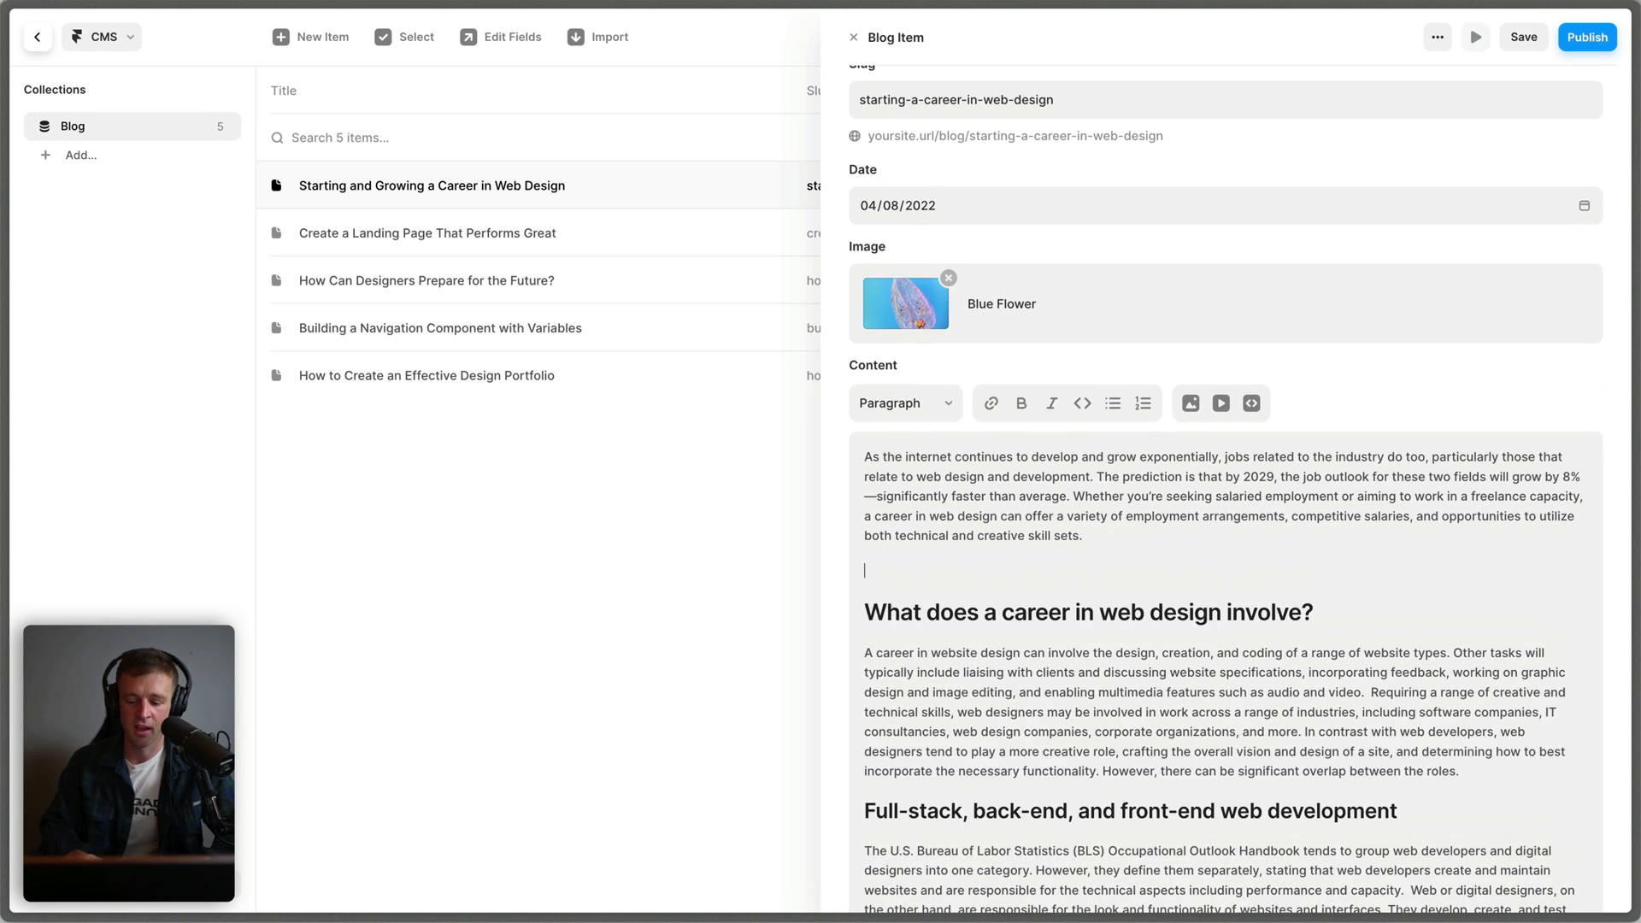
click(1251, 402)
text(<script>console.log()'hello')</script>)
triple_click(1107, 591)
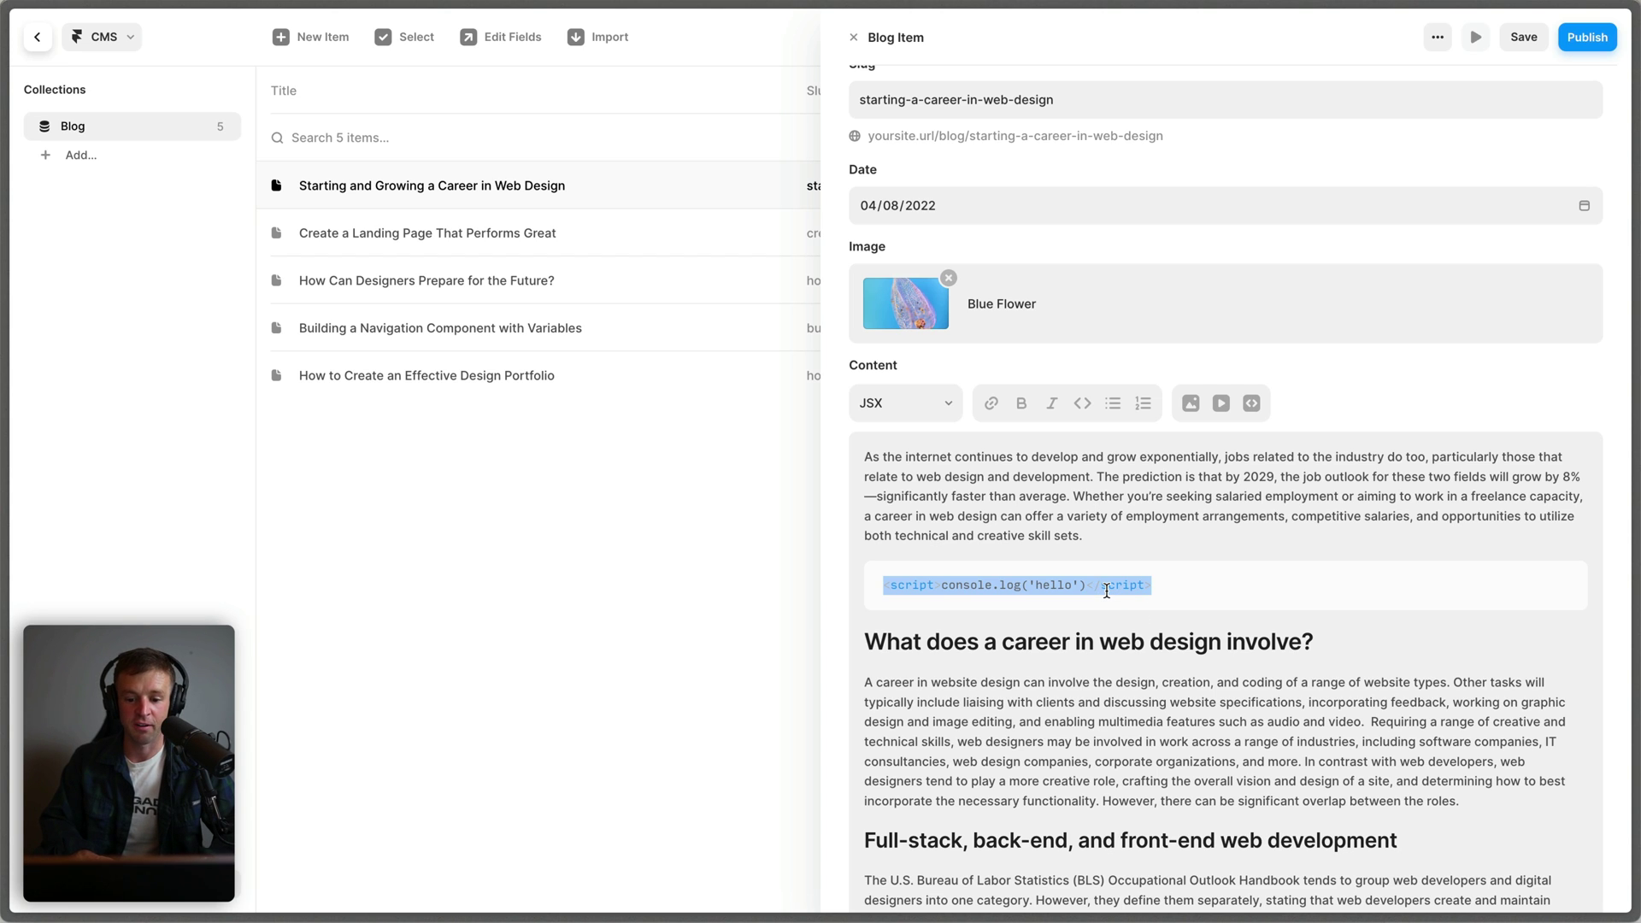
click(1170, 593)
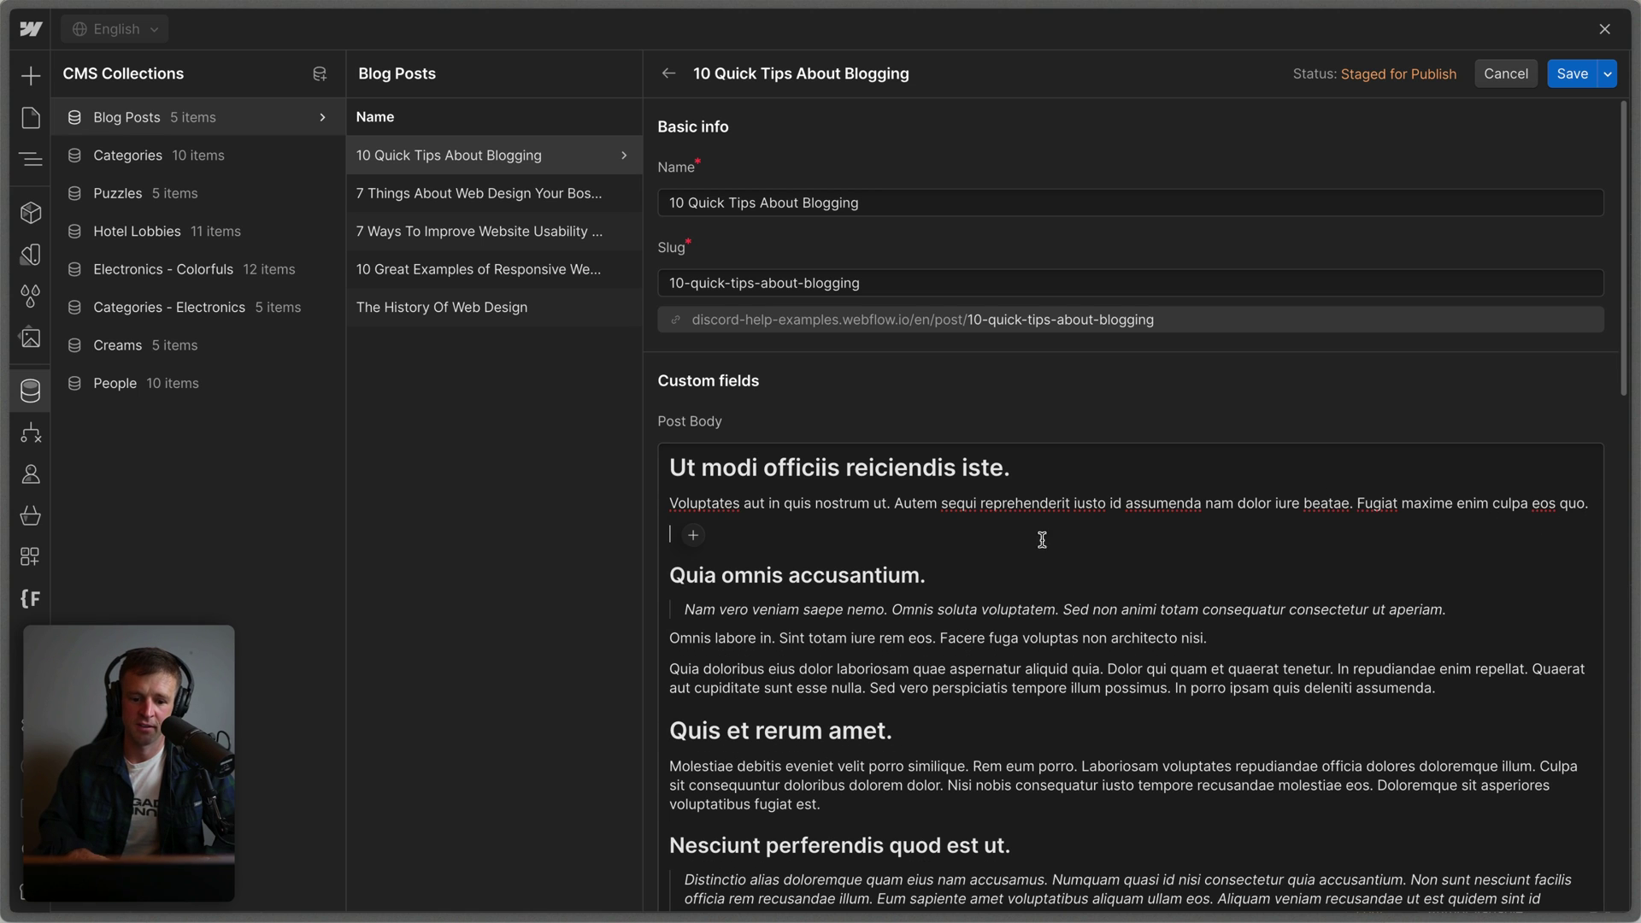
Add an HTML embed to the Post Body, try a <script> tag, then clear the editor
click(692, 534)
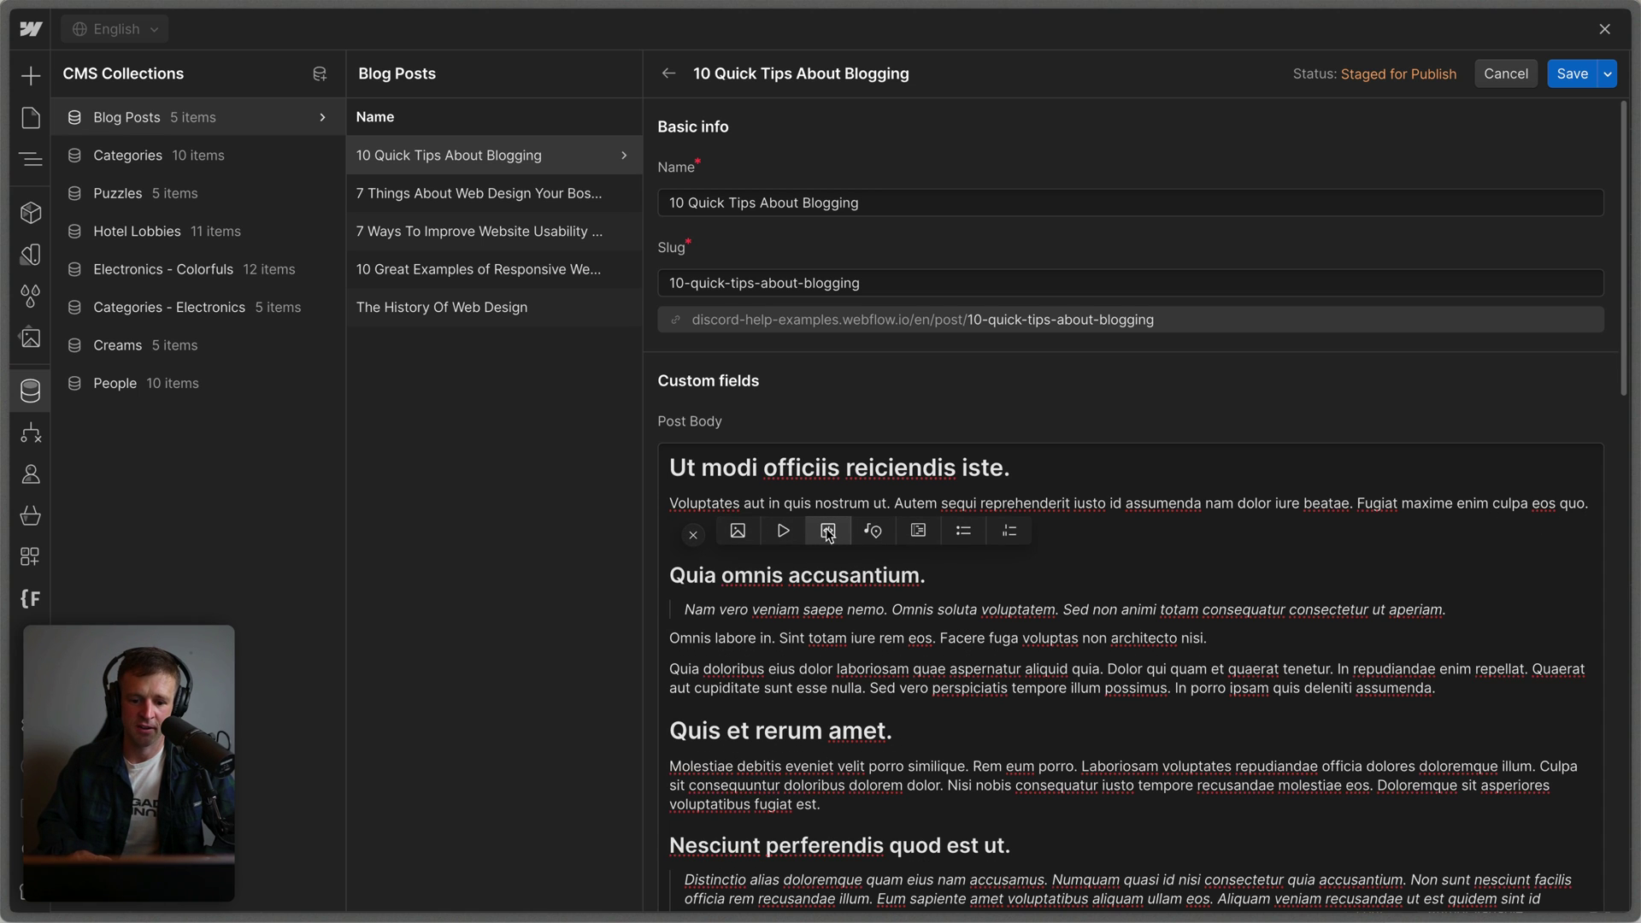
click(831, 534)
click(709, 414)
text(<)
key(BackSpace)
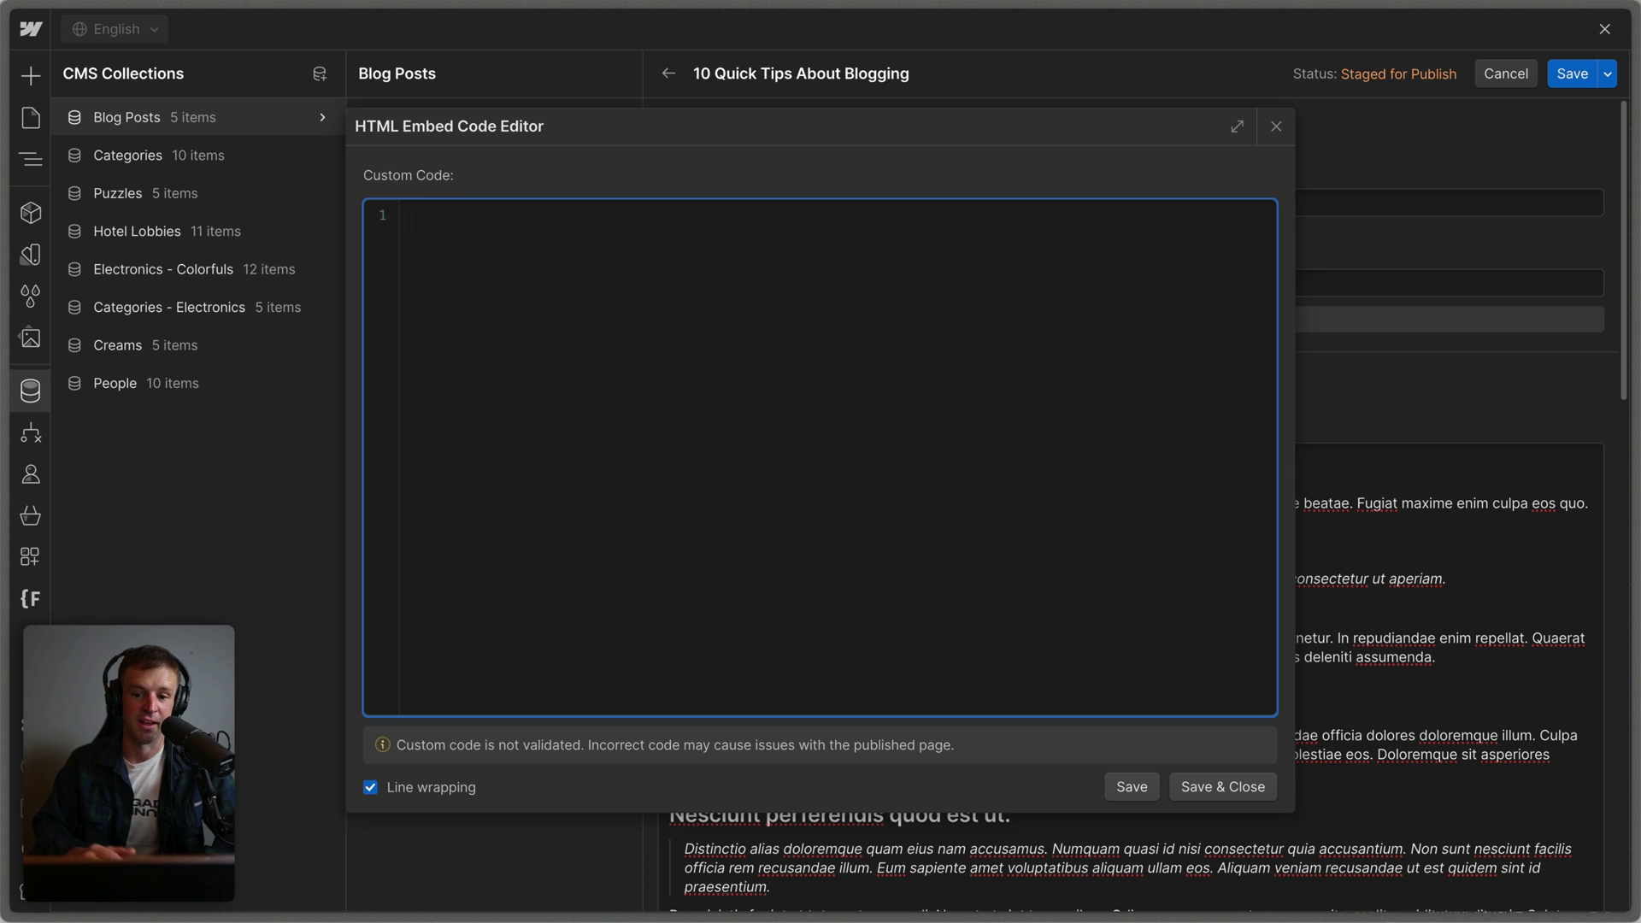
text(<)
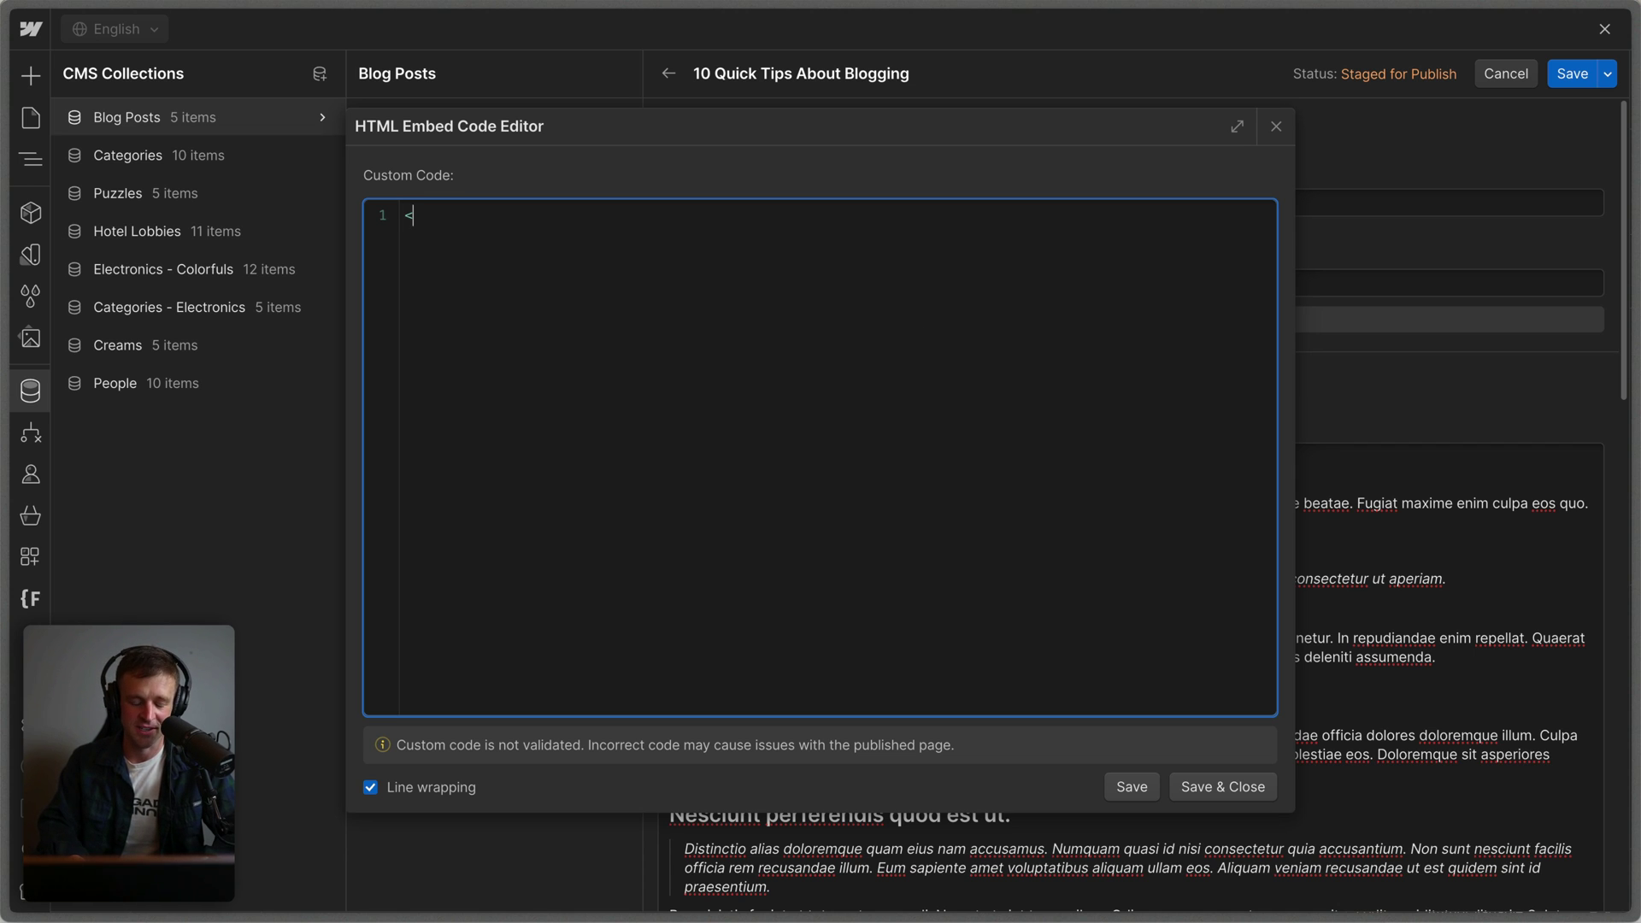
text(script)
key(BackSpace)
key(BackSpace)
key(BackSpace)
key(BackSpace)
key(BackSpace)
text(cript)
key(BackSpace)
key(BackSpace)
key(BackSpace)
key(BackSpace)
key(BackSpace)
key(BackSpace)
key(BackSpace)
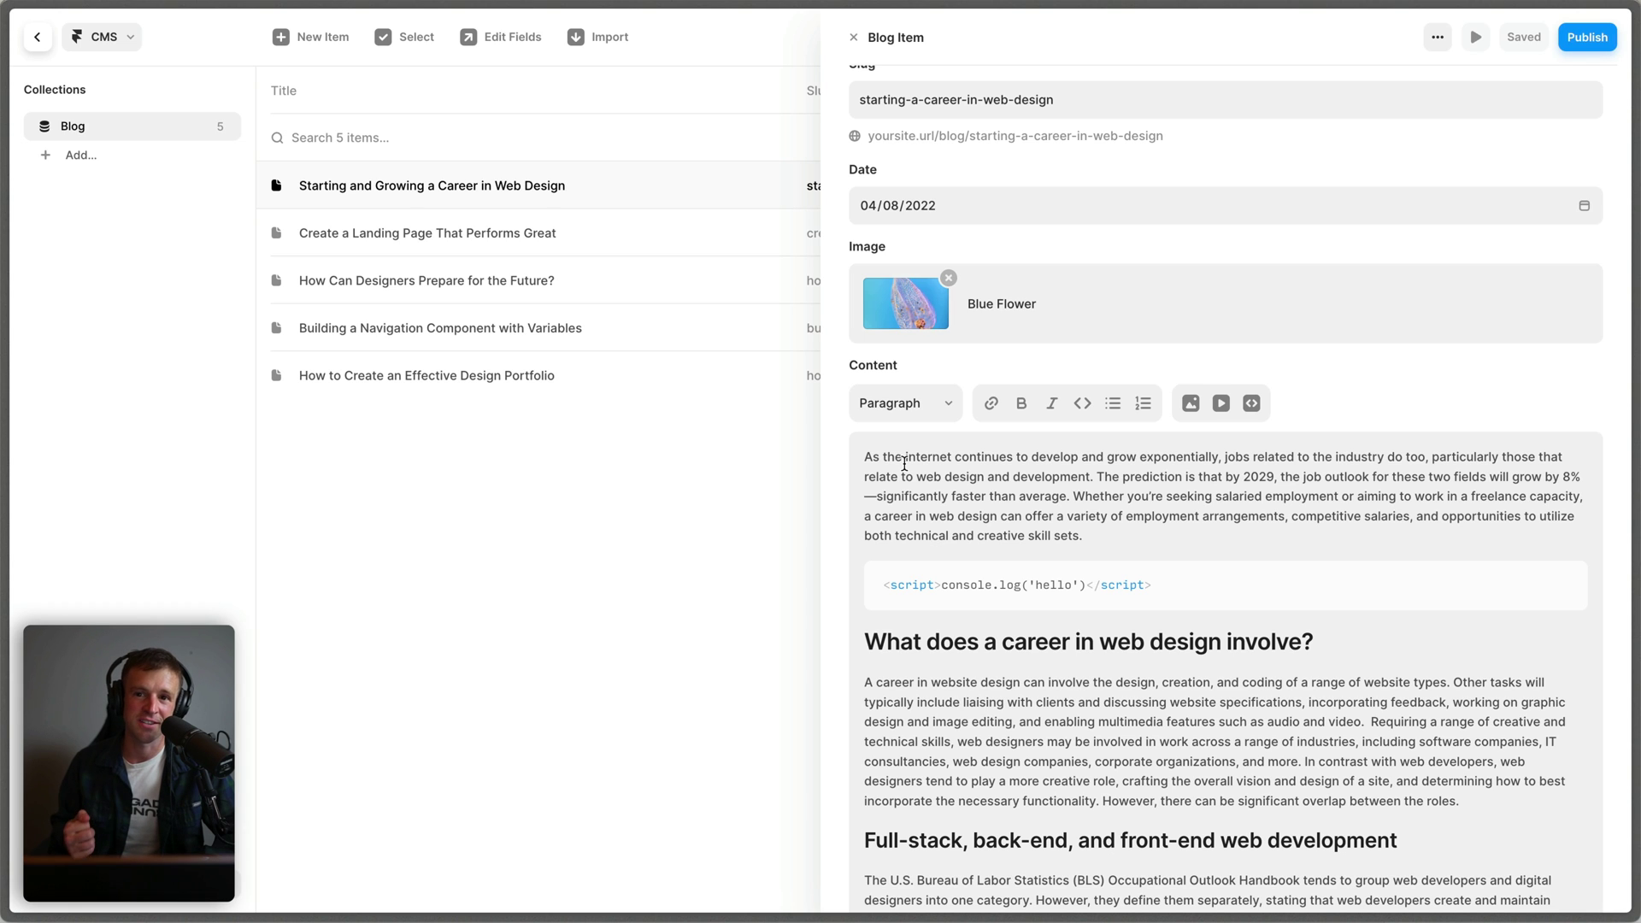
scroll(1131, 547, up, 2)
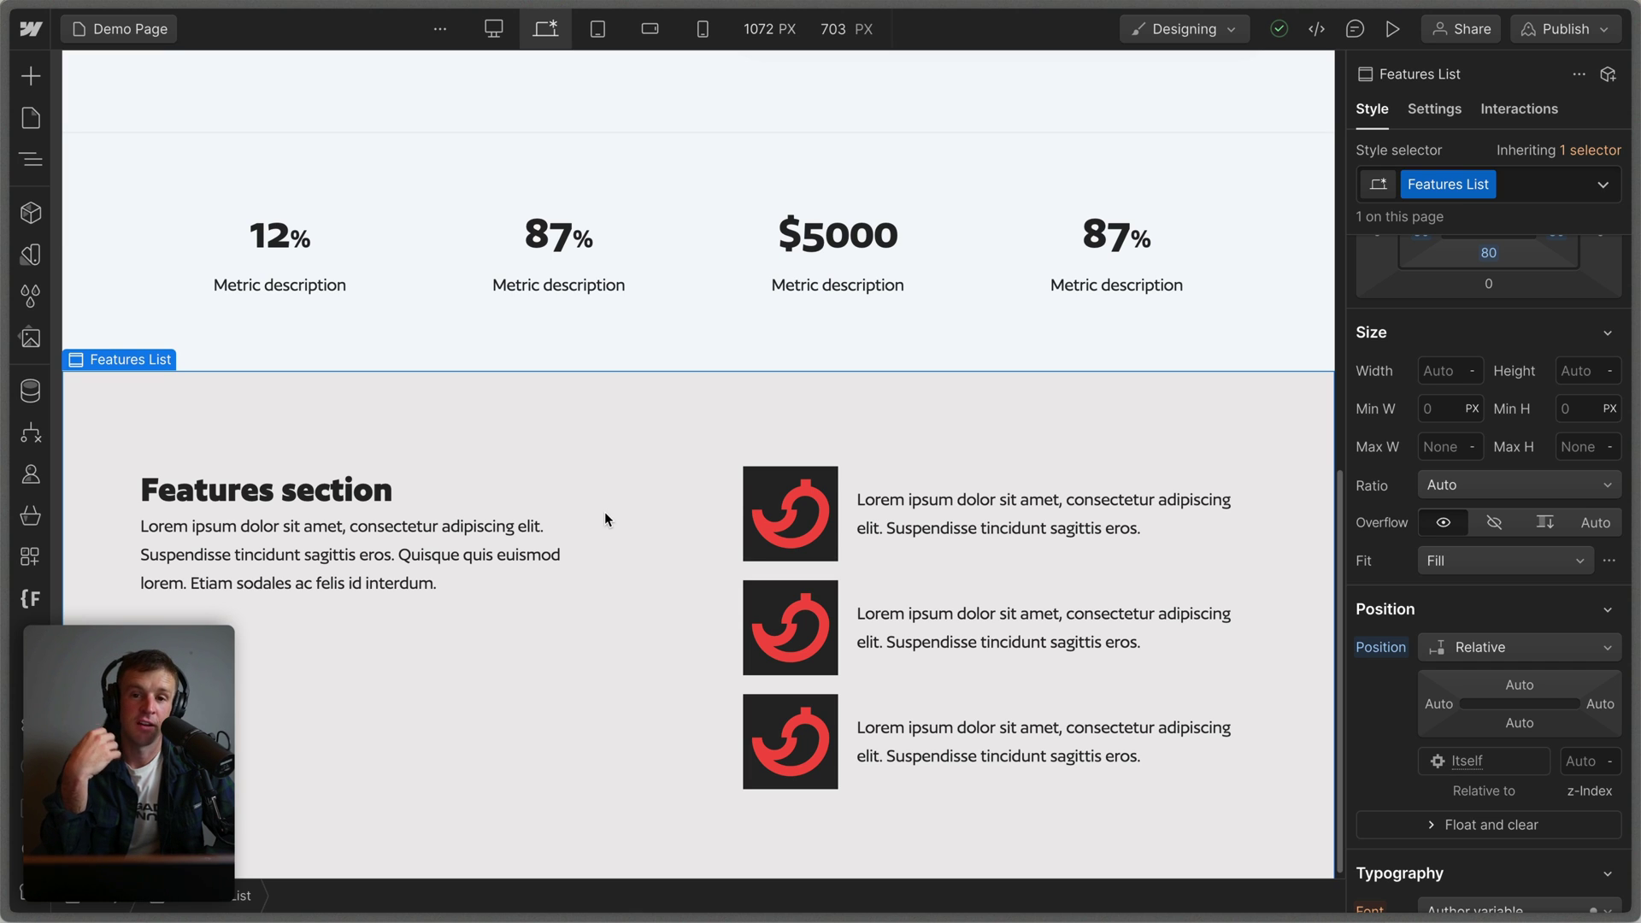
Add the custom attribute data-hello with value 'value' to the Features List section
click(1434, 109)
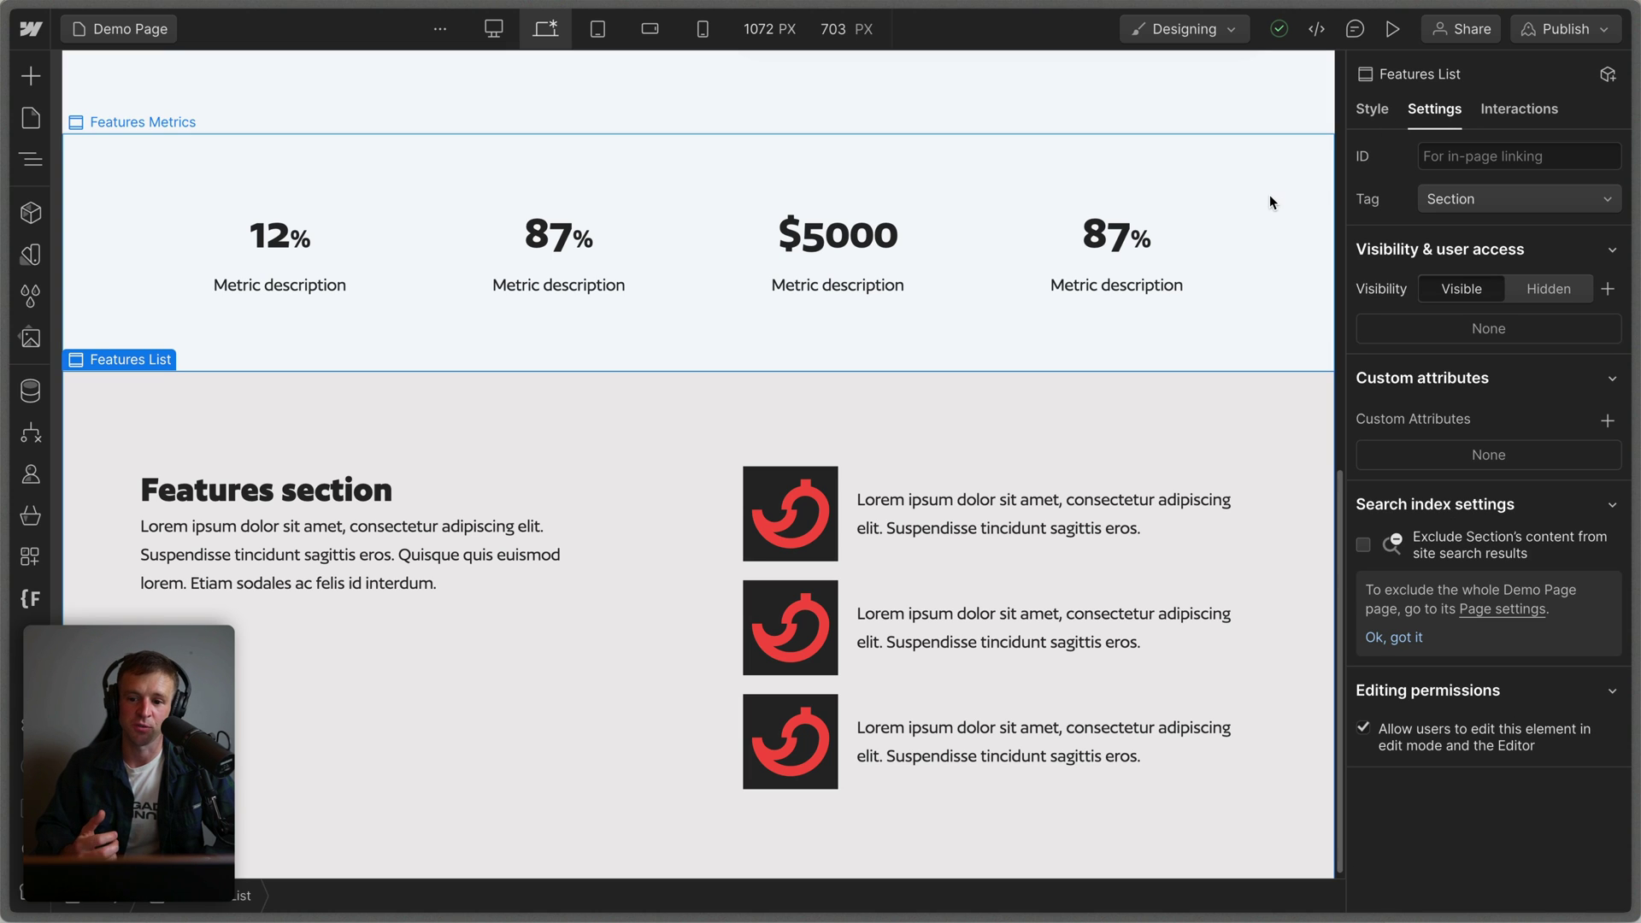
click(1608, 420)
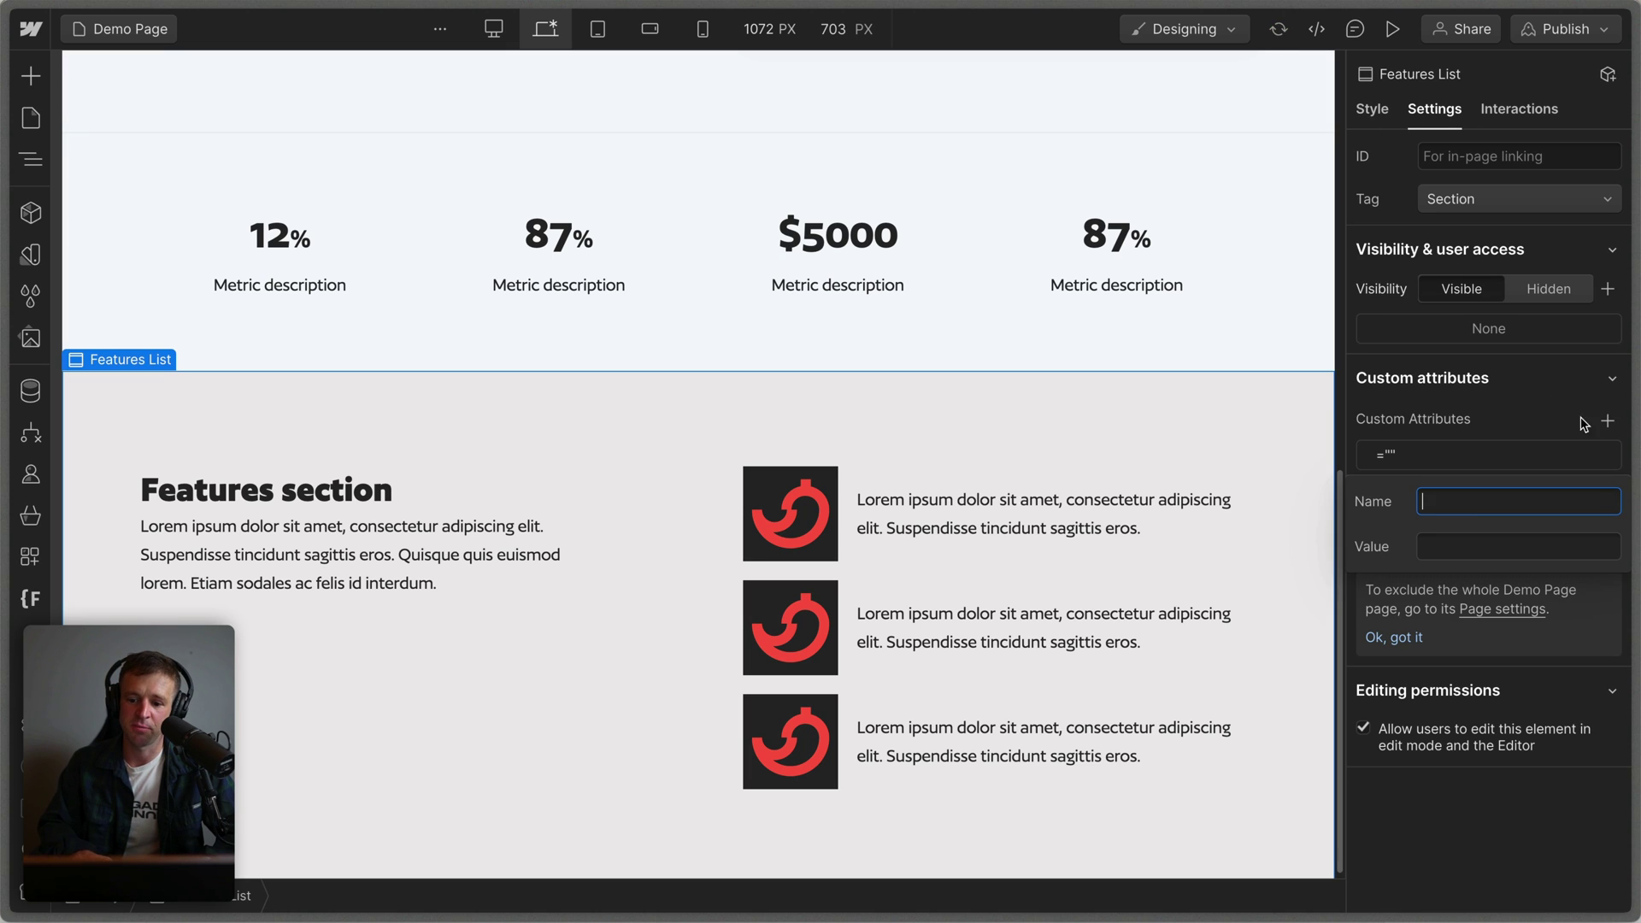
text(data-)
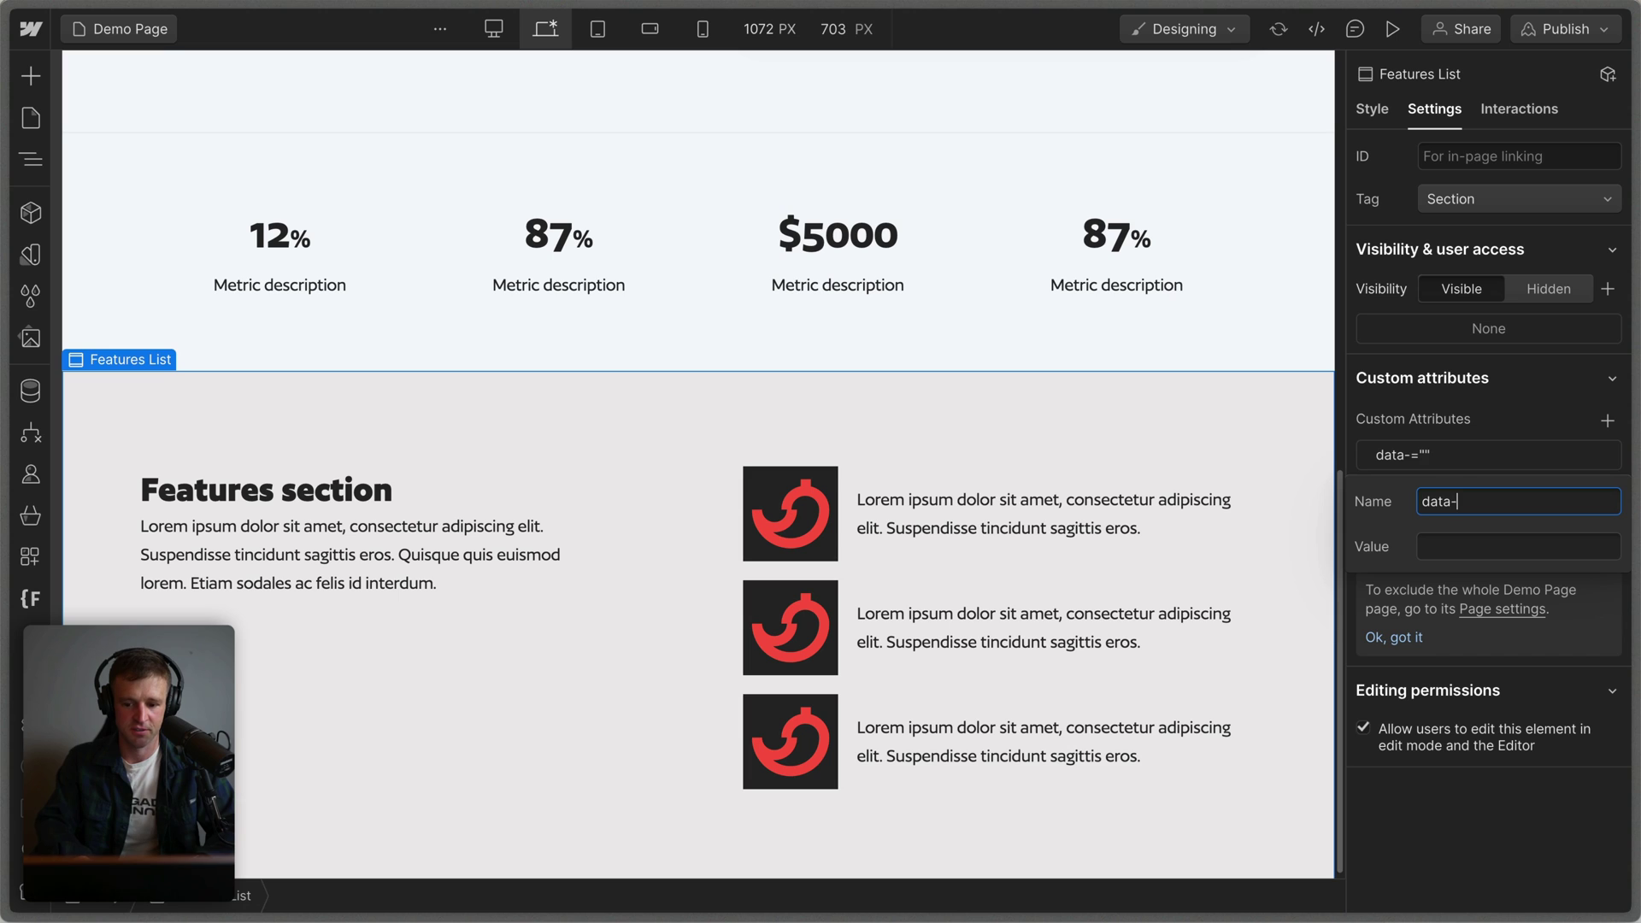
text(hello)
key(Tab)
text(value)
click(1506, 652)
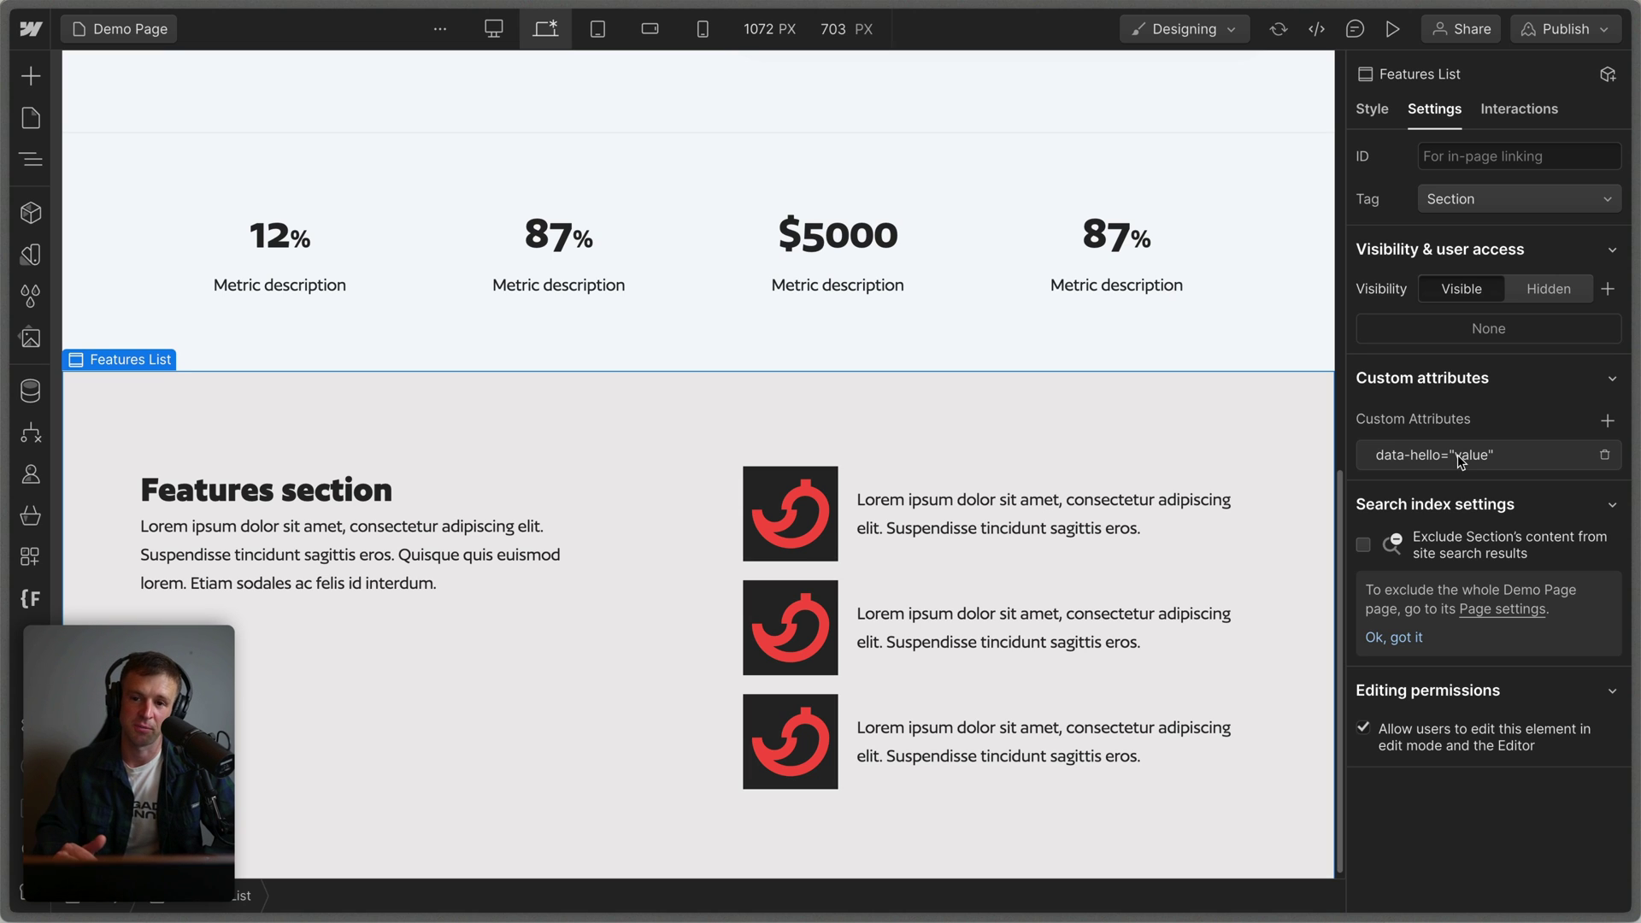
Review the section's ID, Features List class and data-hello attribute, then select Features Metrics
click(1468, 158)
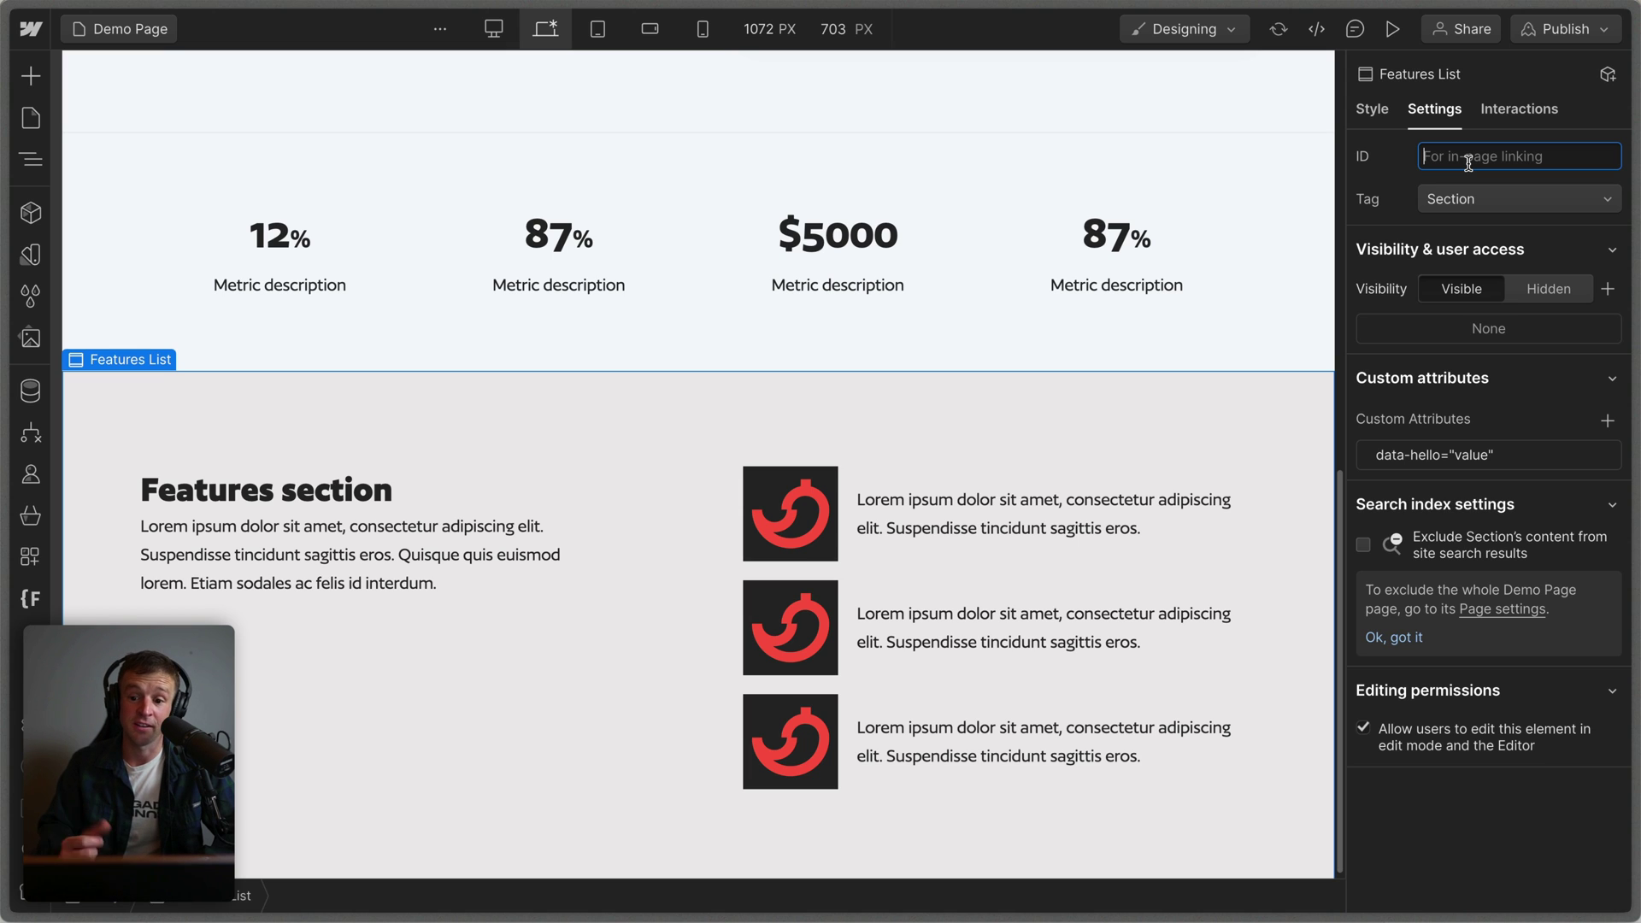
click(1372, 108)
double_click(1457, 185)
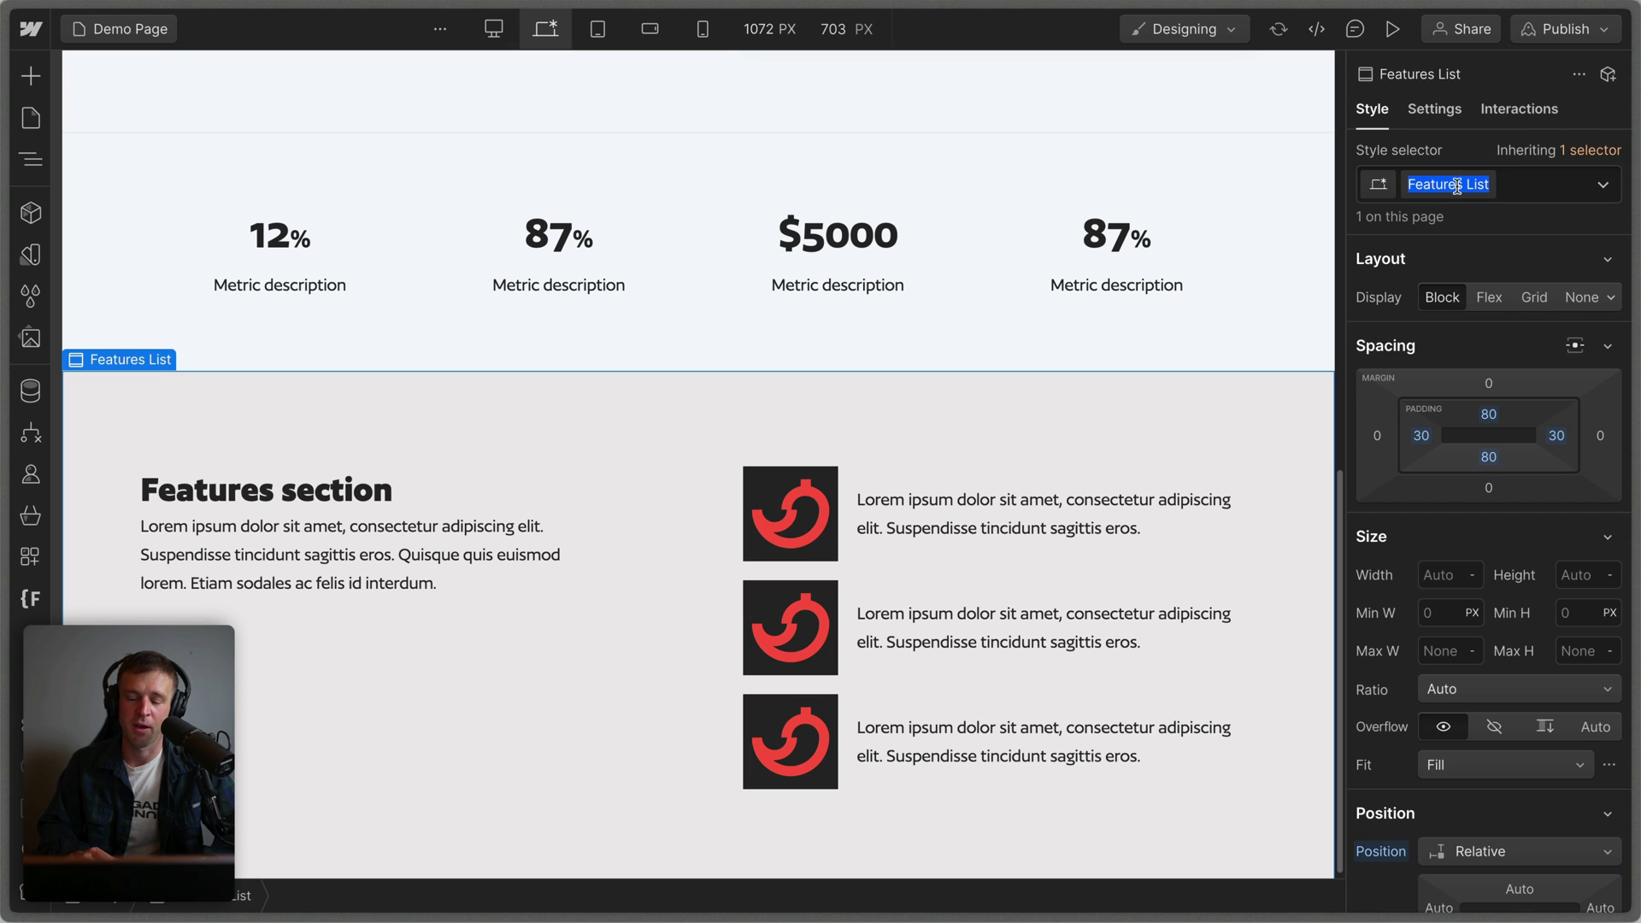
click(1434, 108)
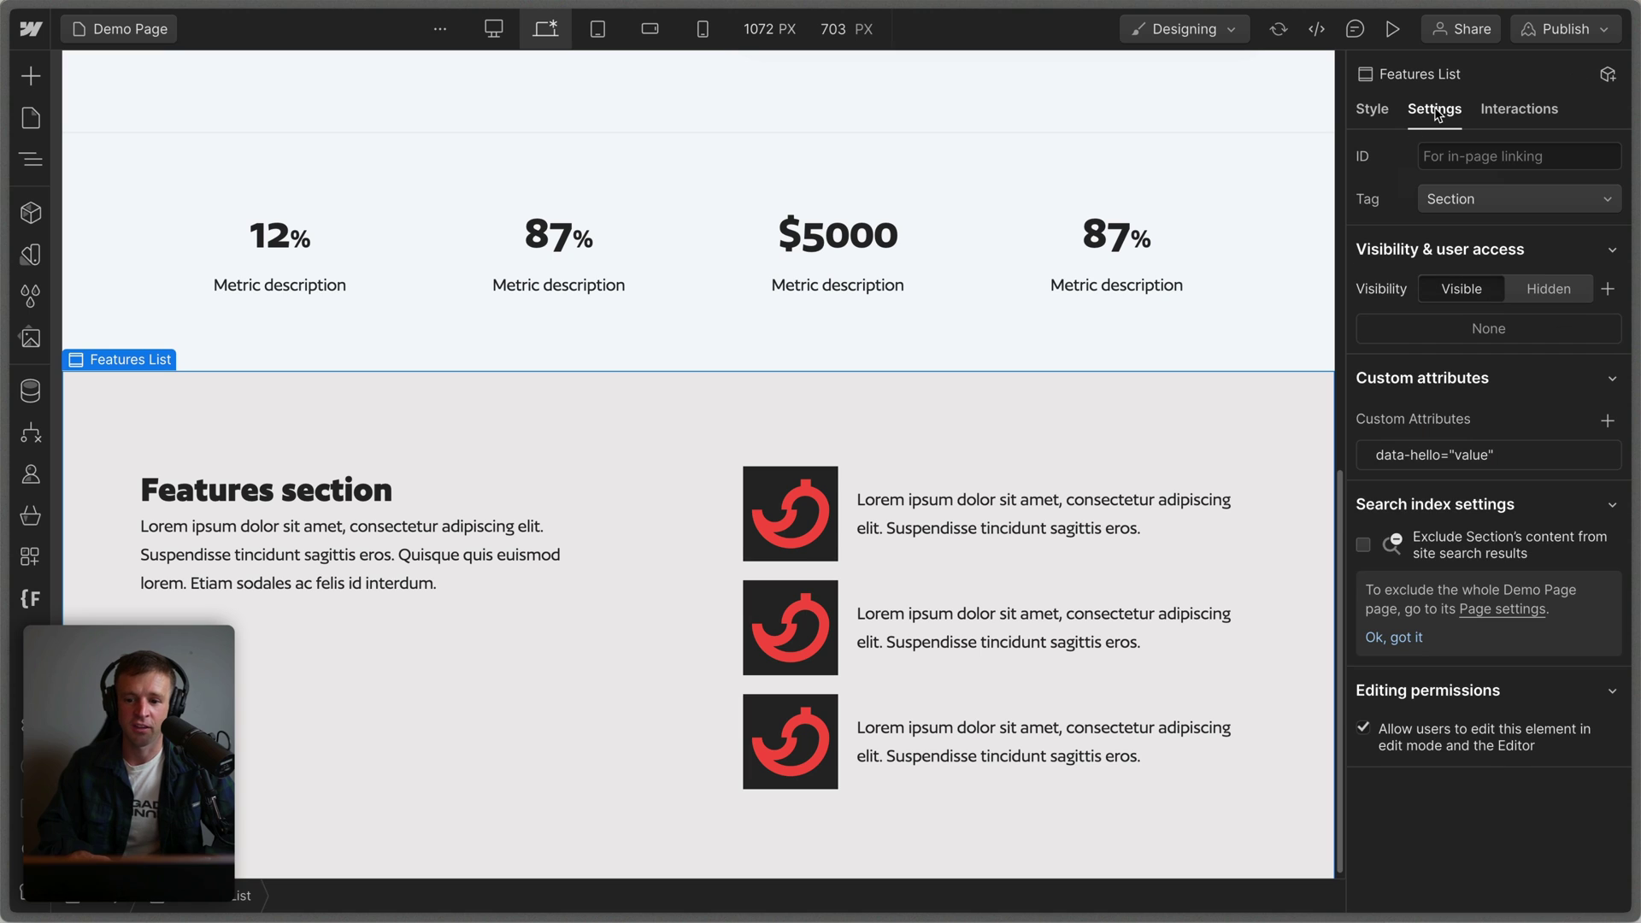
click(1470, 456)
click(1477, 421)
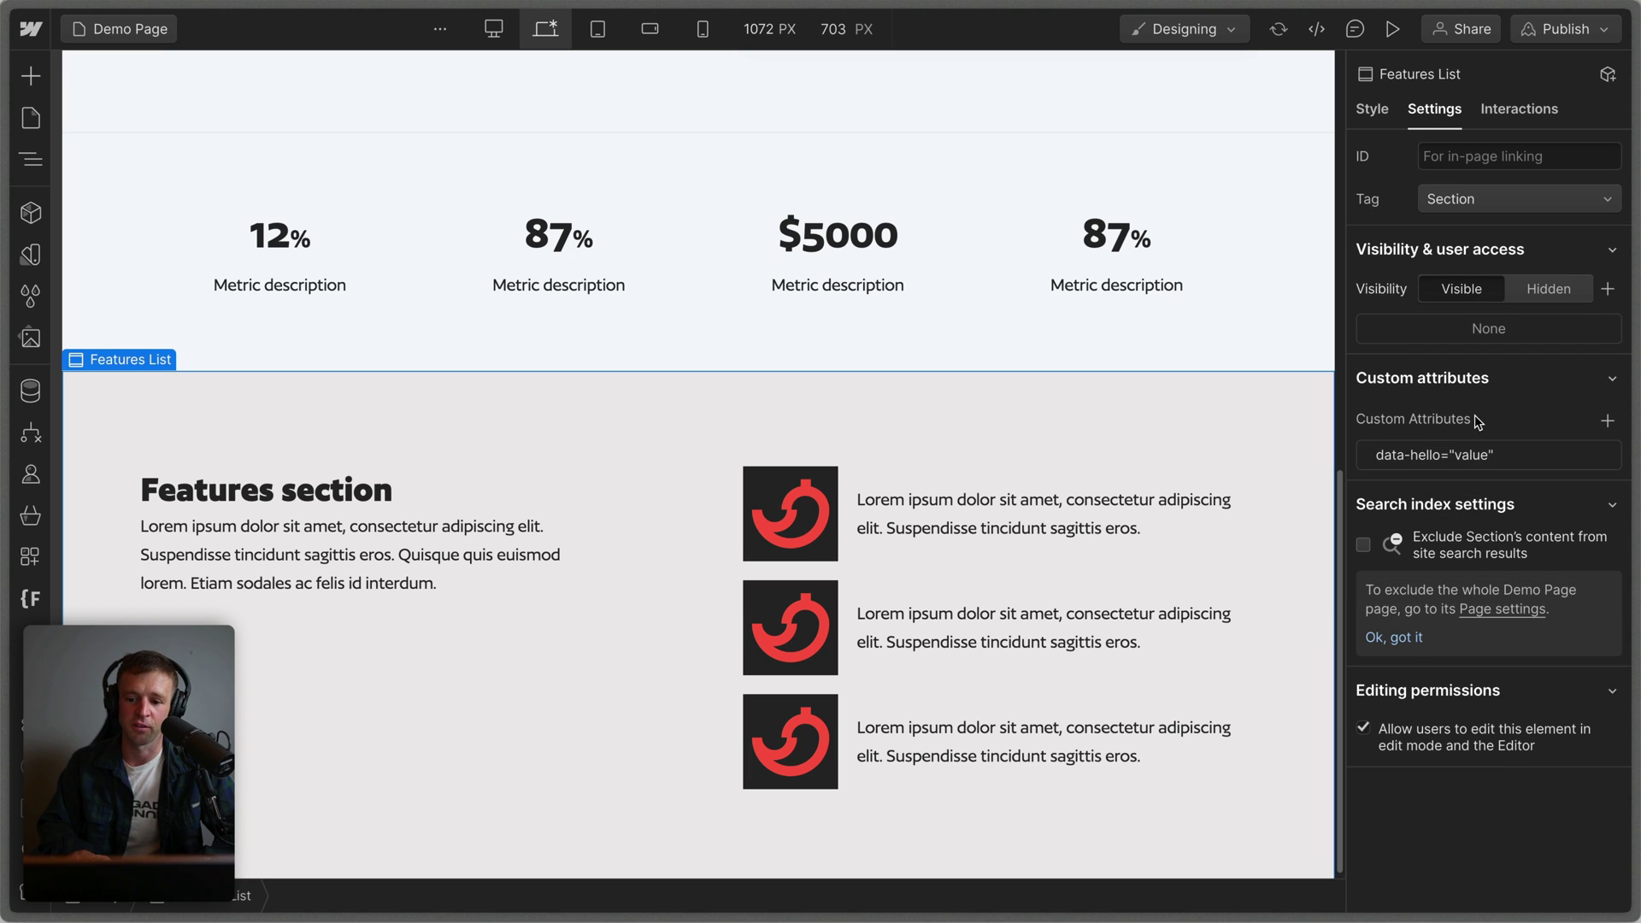
click(517, 154)
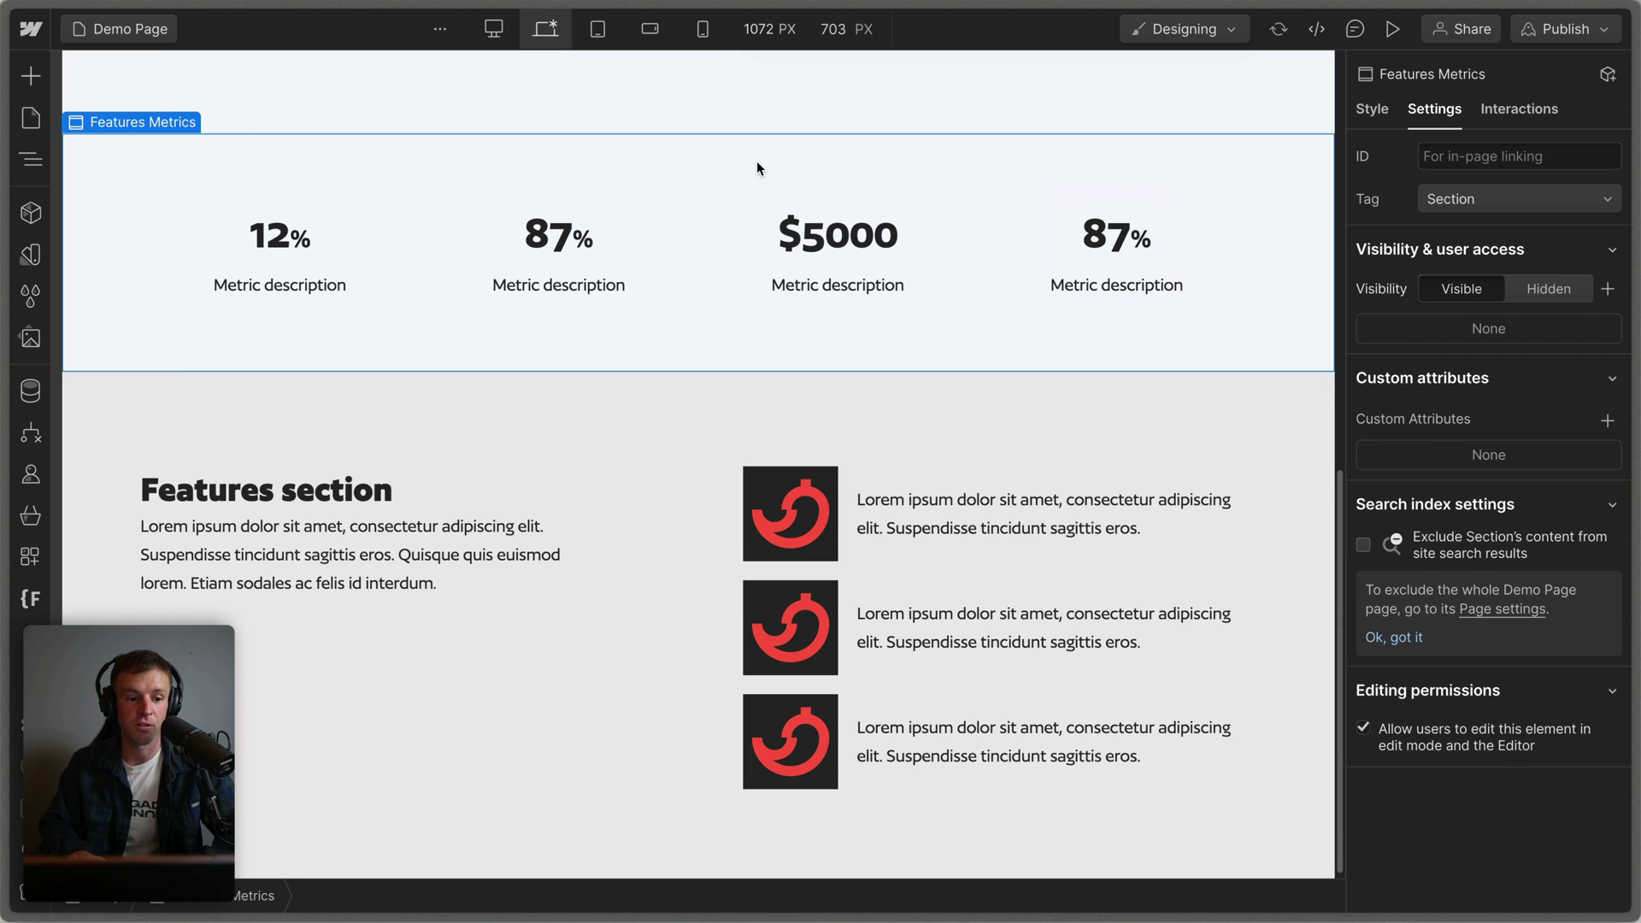
Check the Demo Page's empty Before </body> custom code field, close its settings, and open the Webflow menu
click(30, 117)
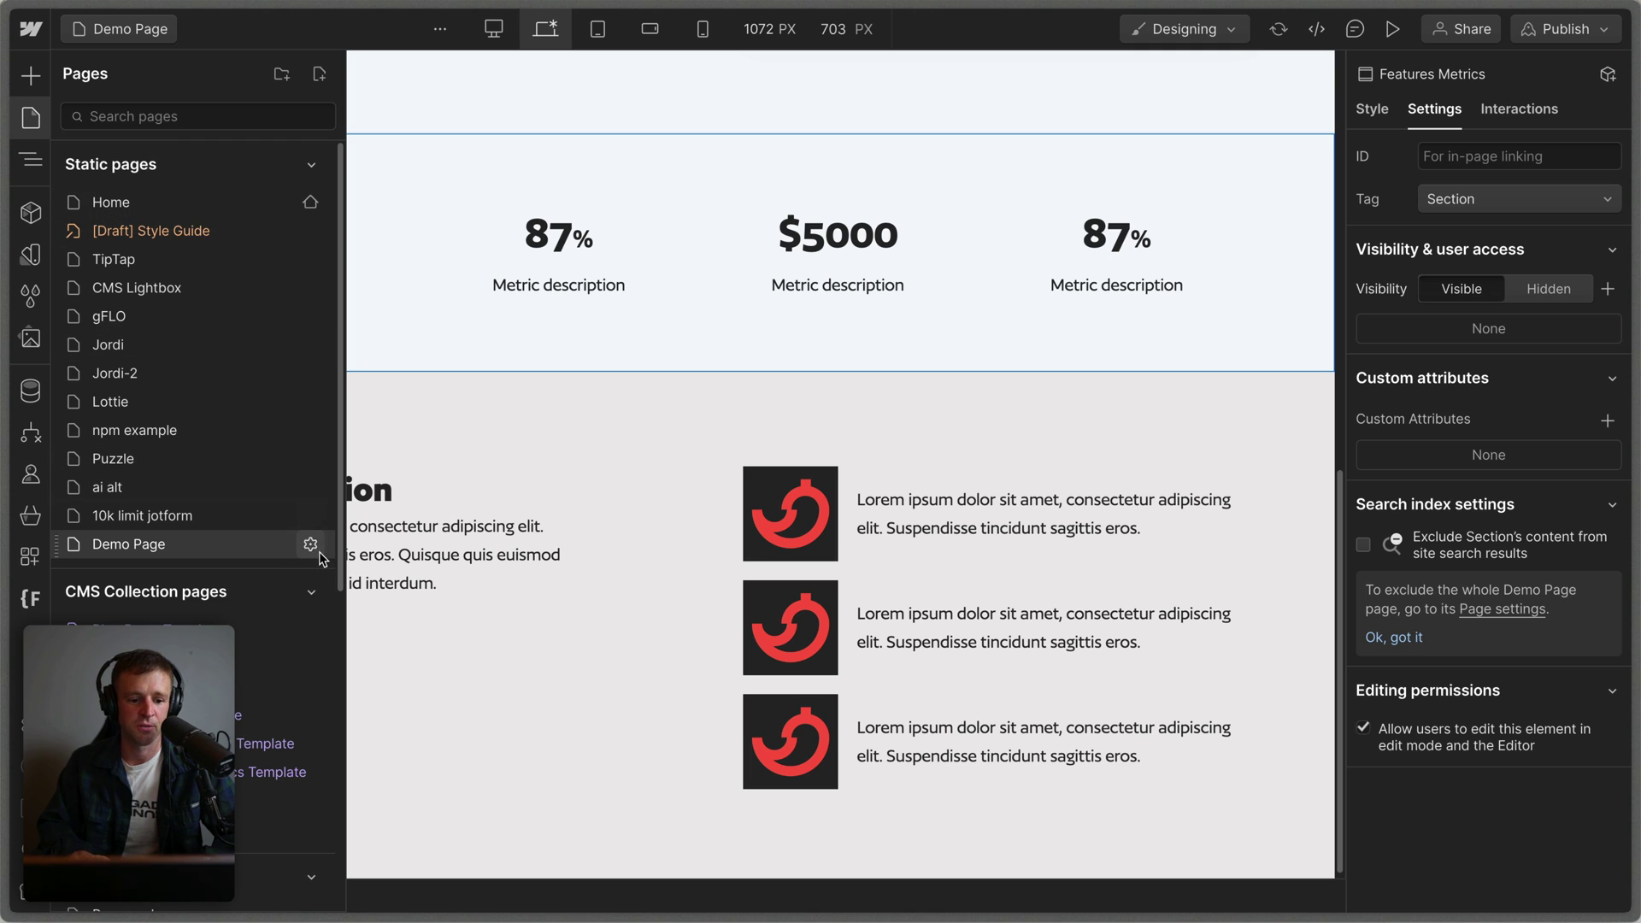
click(310, 543)
scroll(819, 500, down, 15)
scroll(821, 502, up, 10)
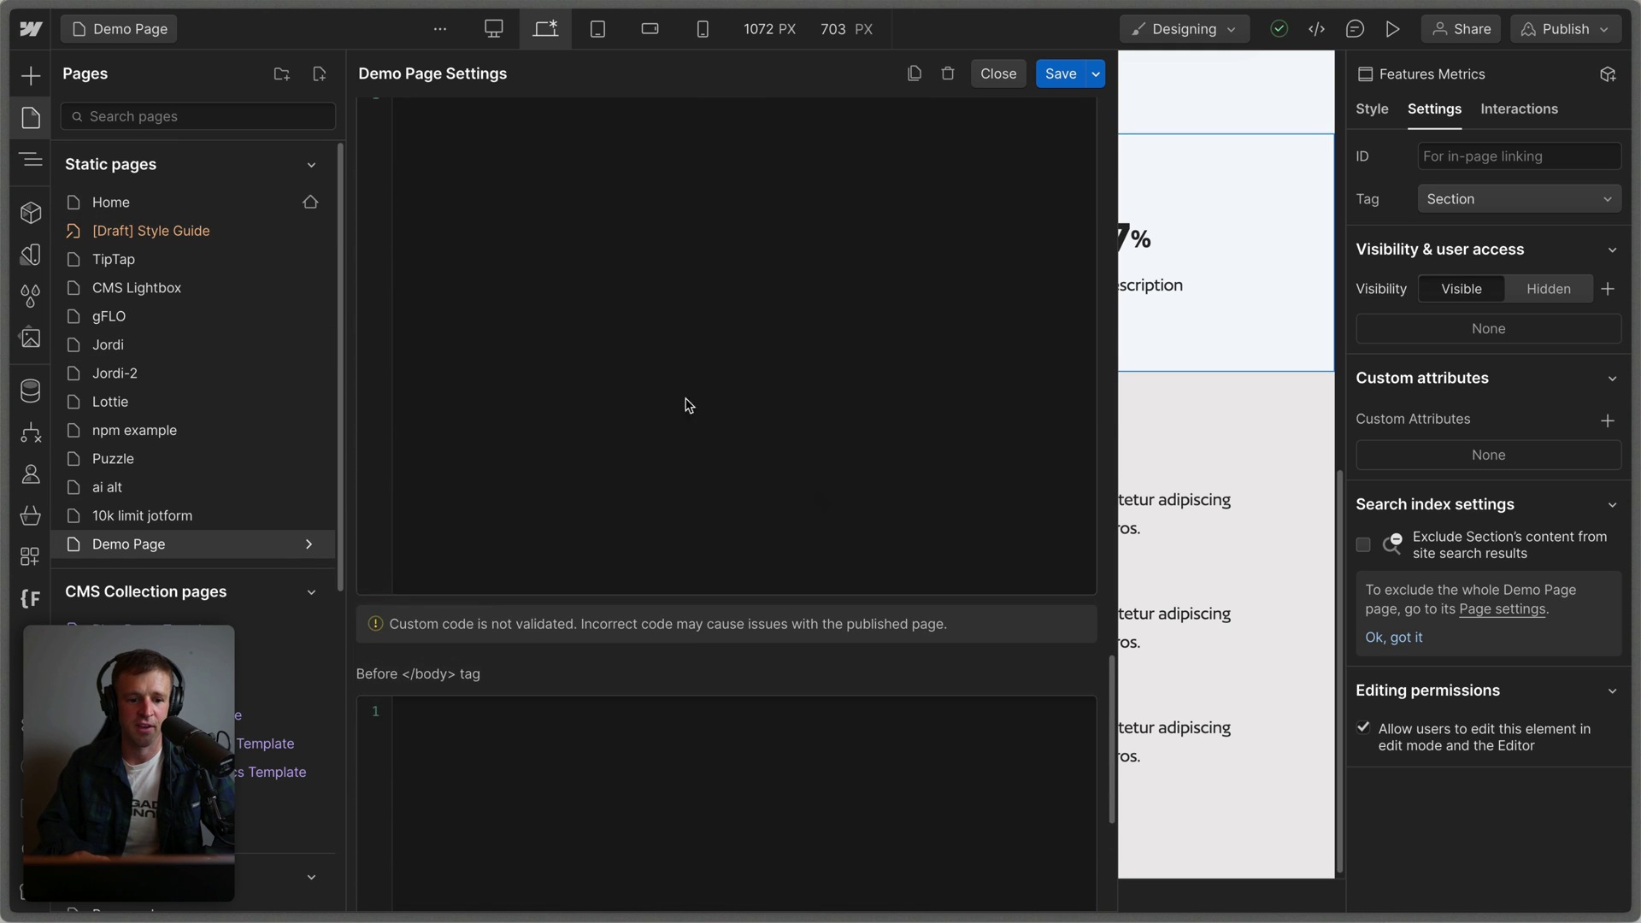
scroll(678, 397, down, 10)
click(656, 685)
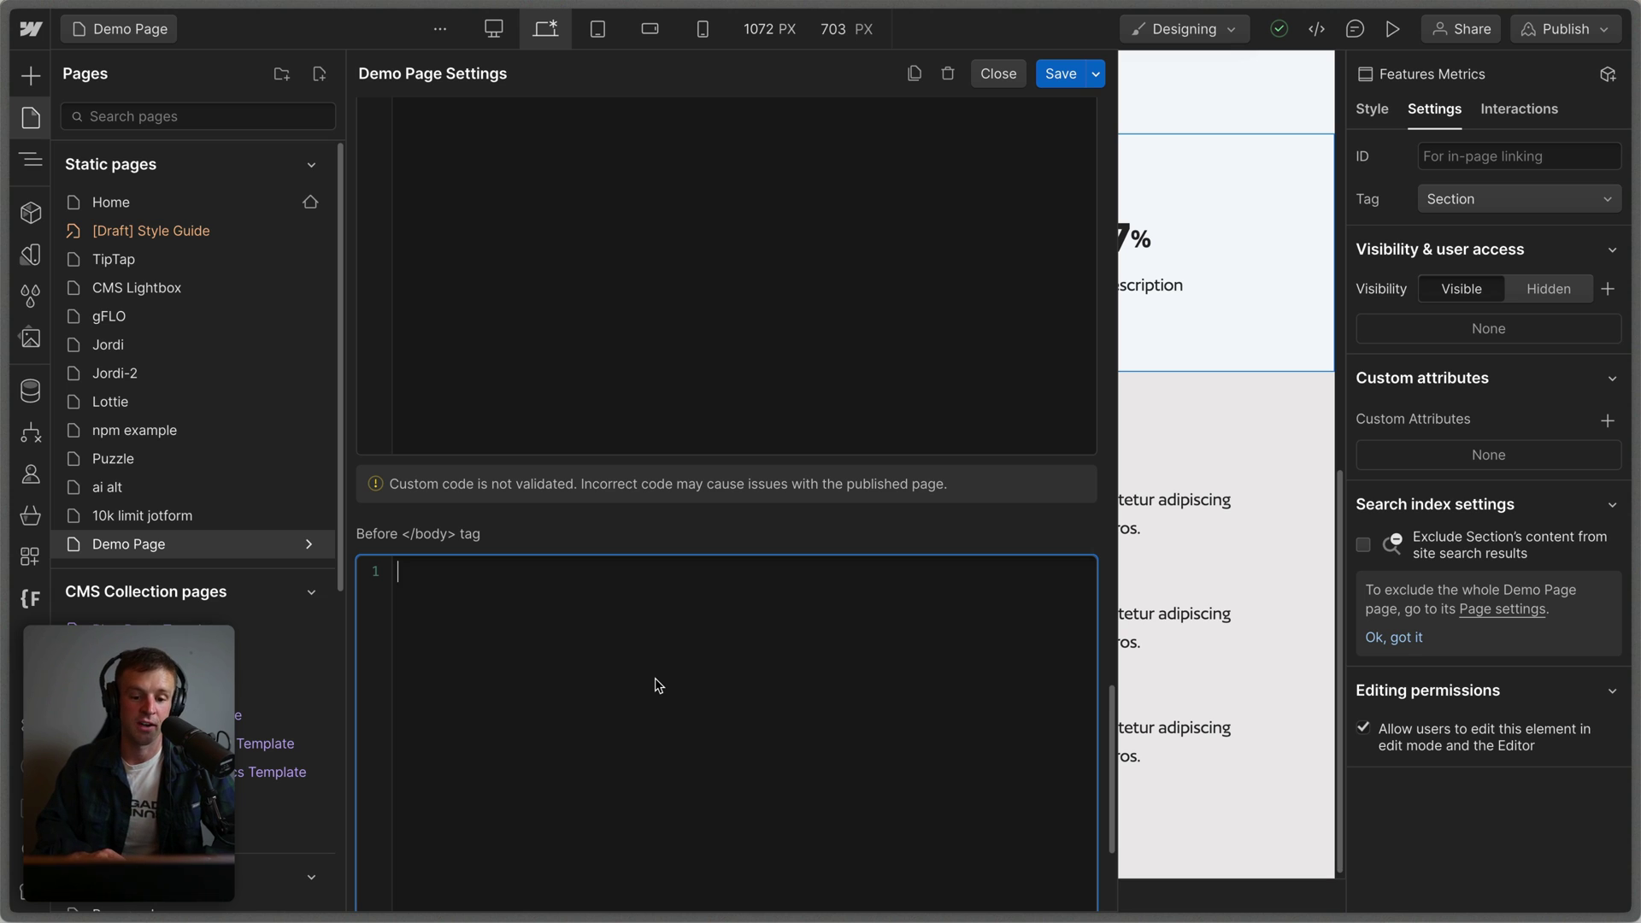
click(999, 73)
click(30, 28)
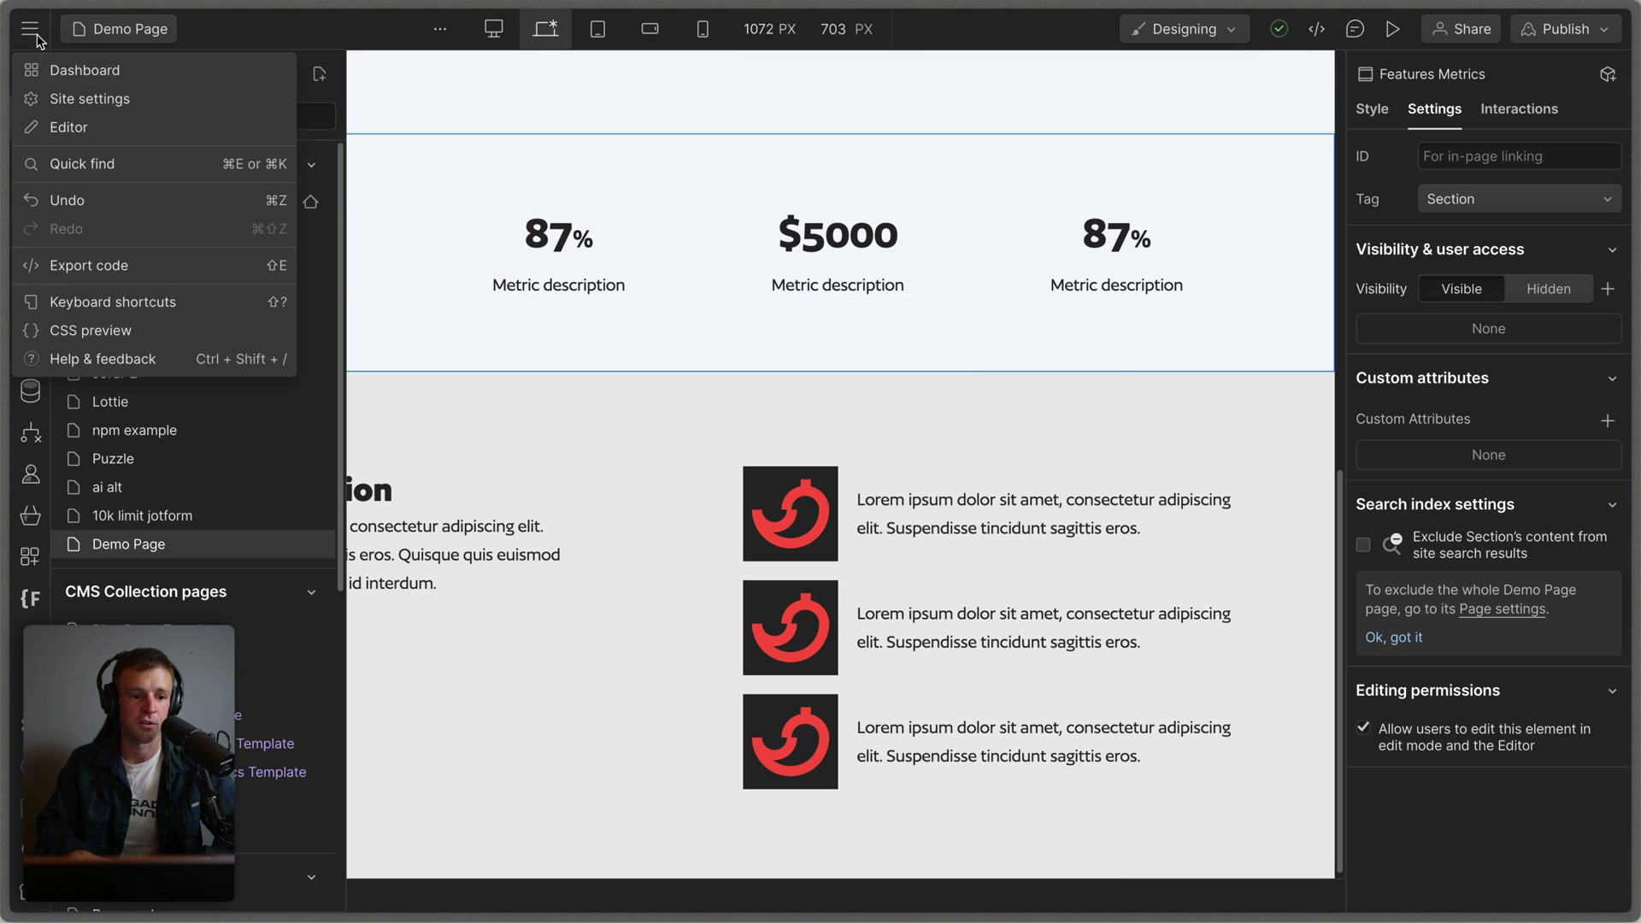
Check the site's Custom code settings and find the Head and Footer code fields empty
click(80, 99)
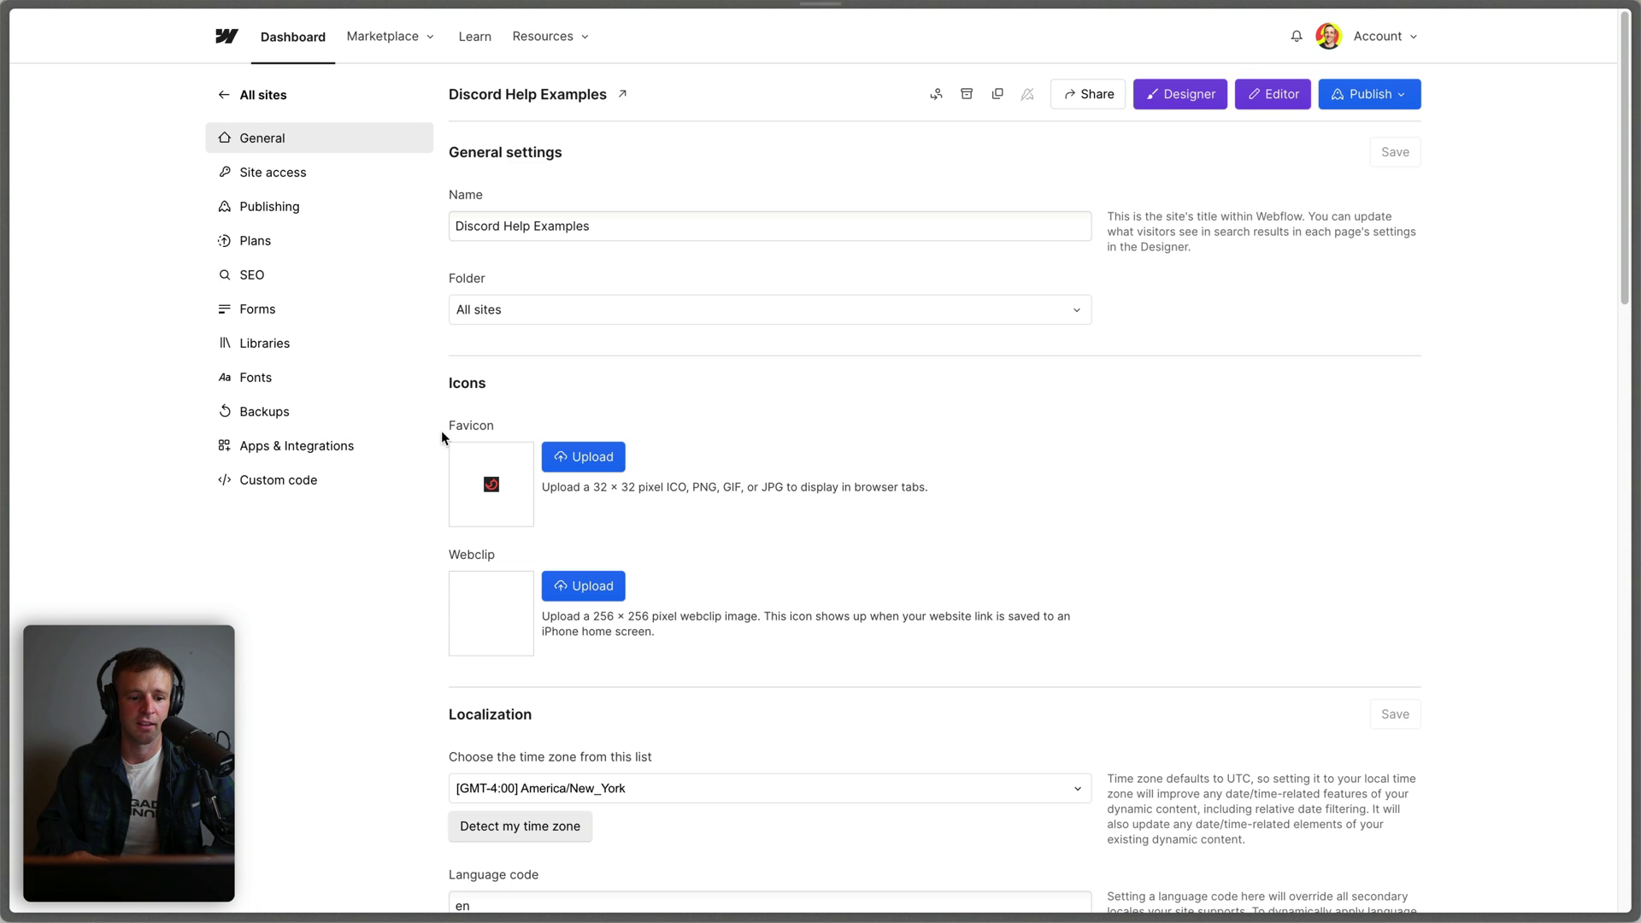
click(305, 482)
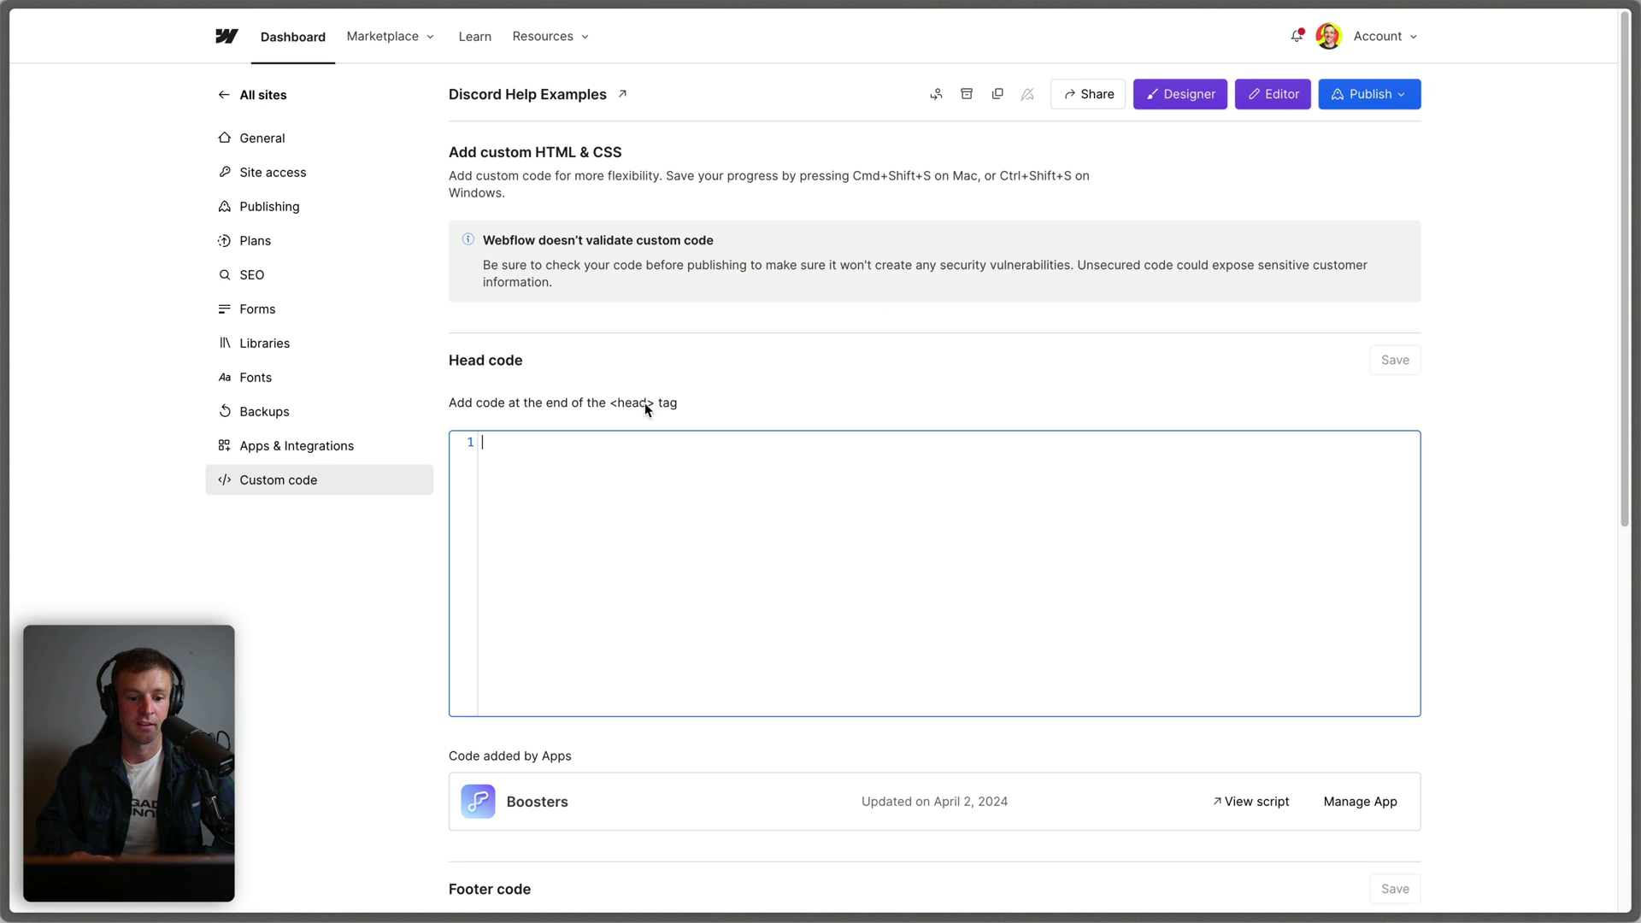
scroll(675, 351, down, 5)
click(496, 592)
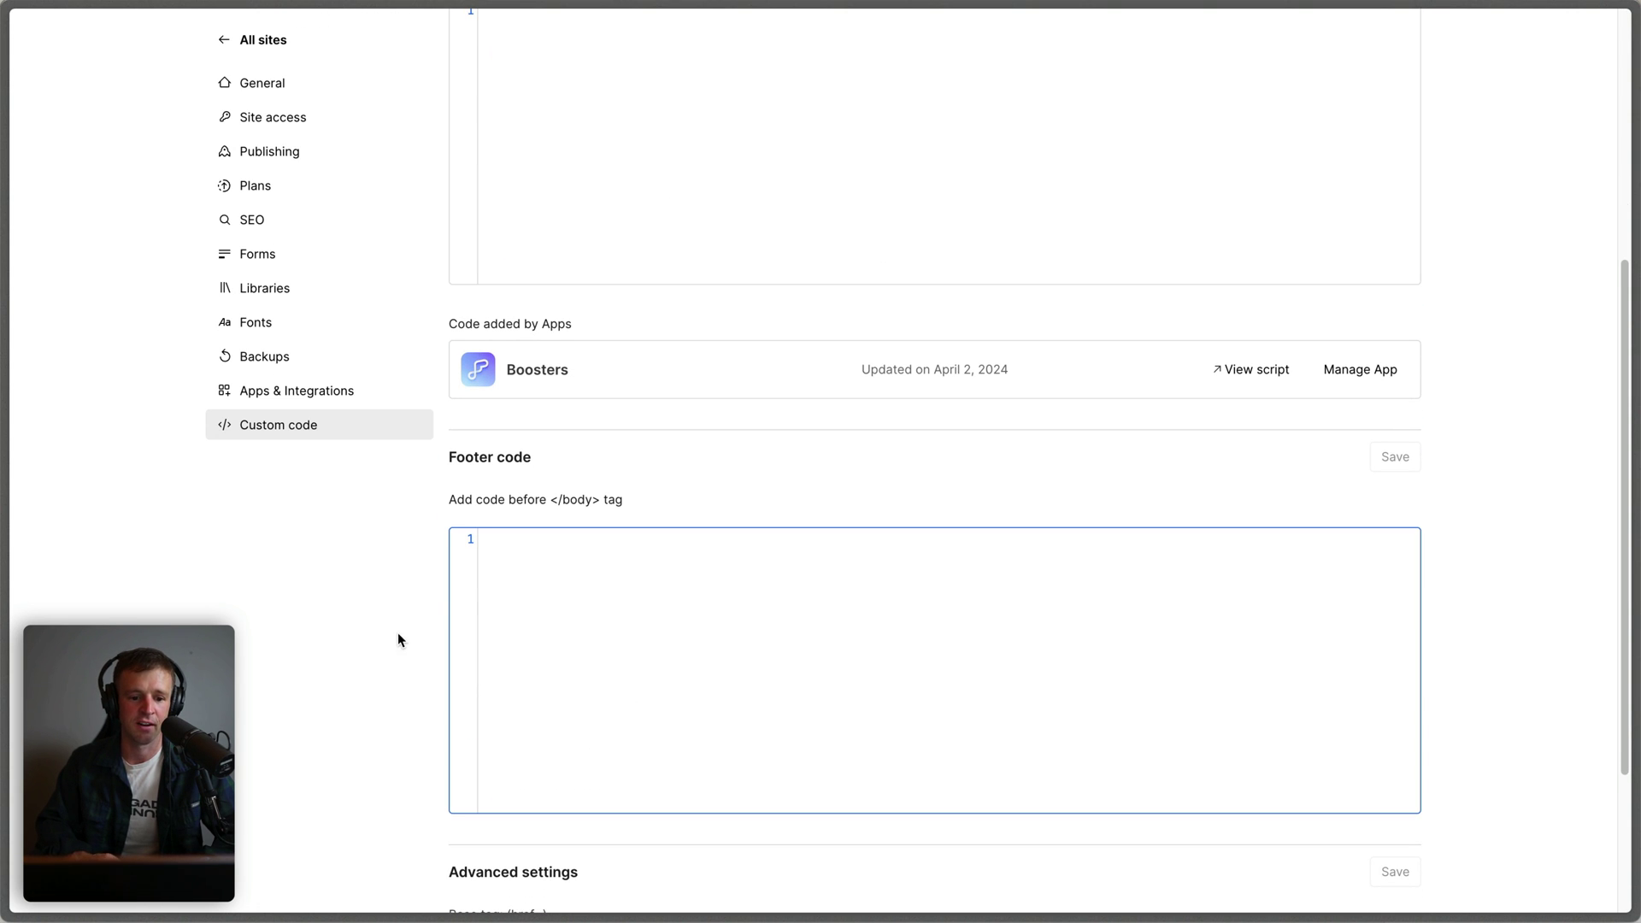
scroll(398, 640, up, 4)
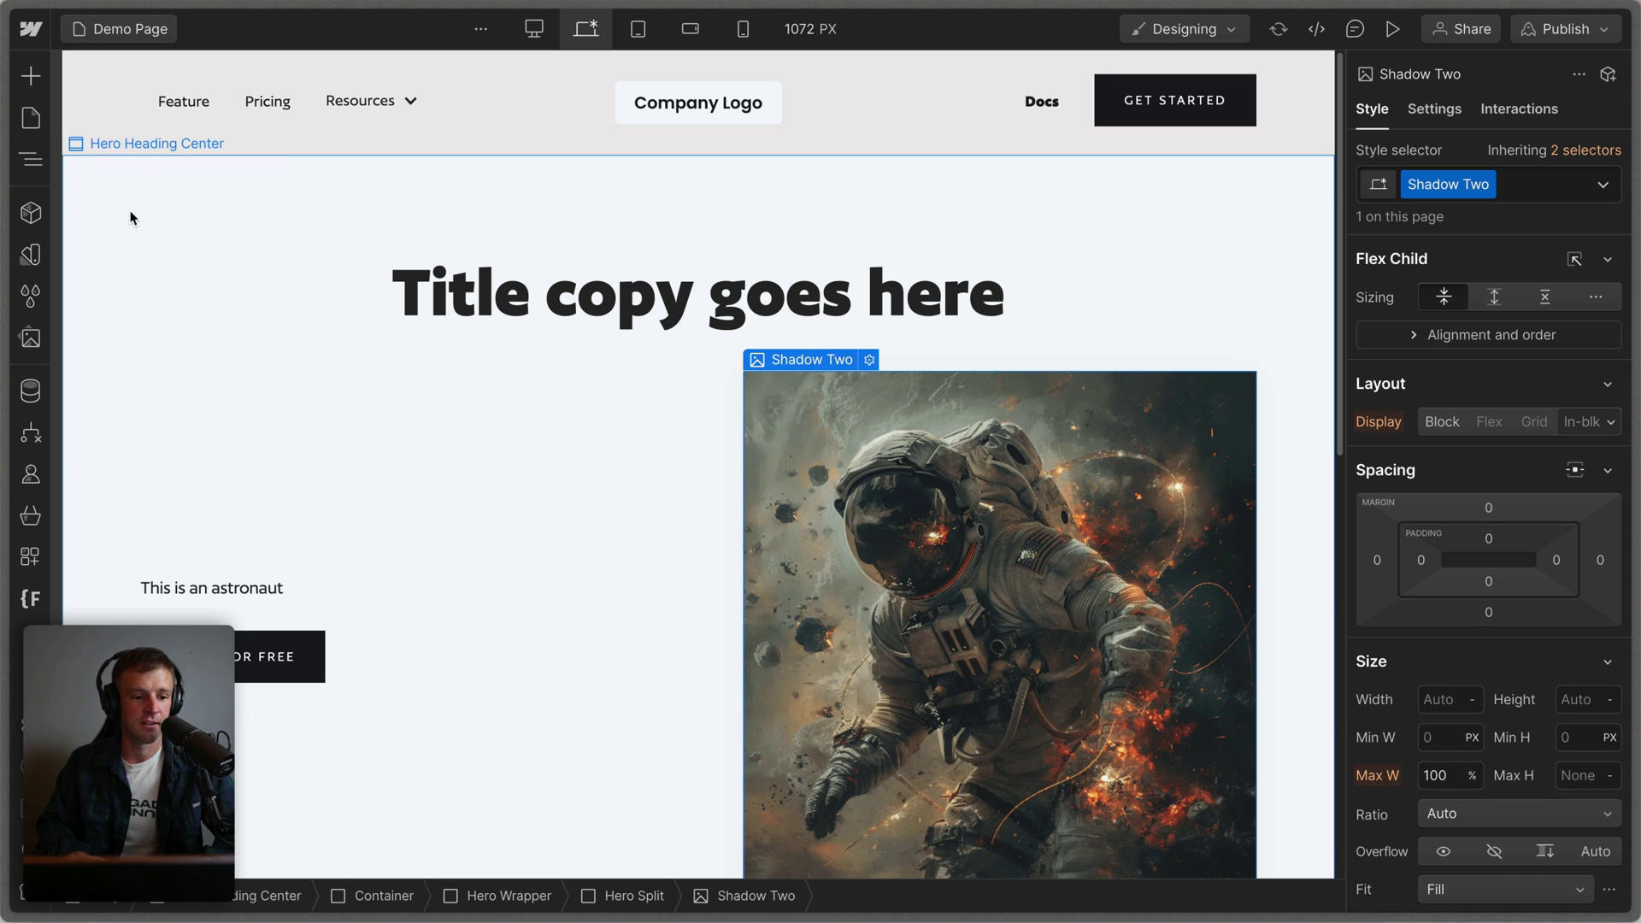
click(30, 75)
click(619, 231)
key(super+e)
text(embed)
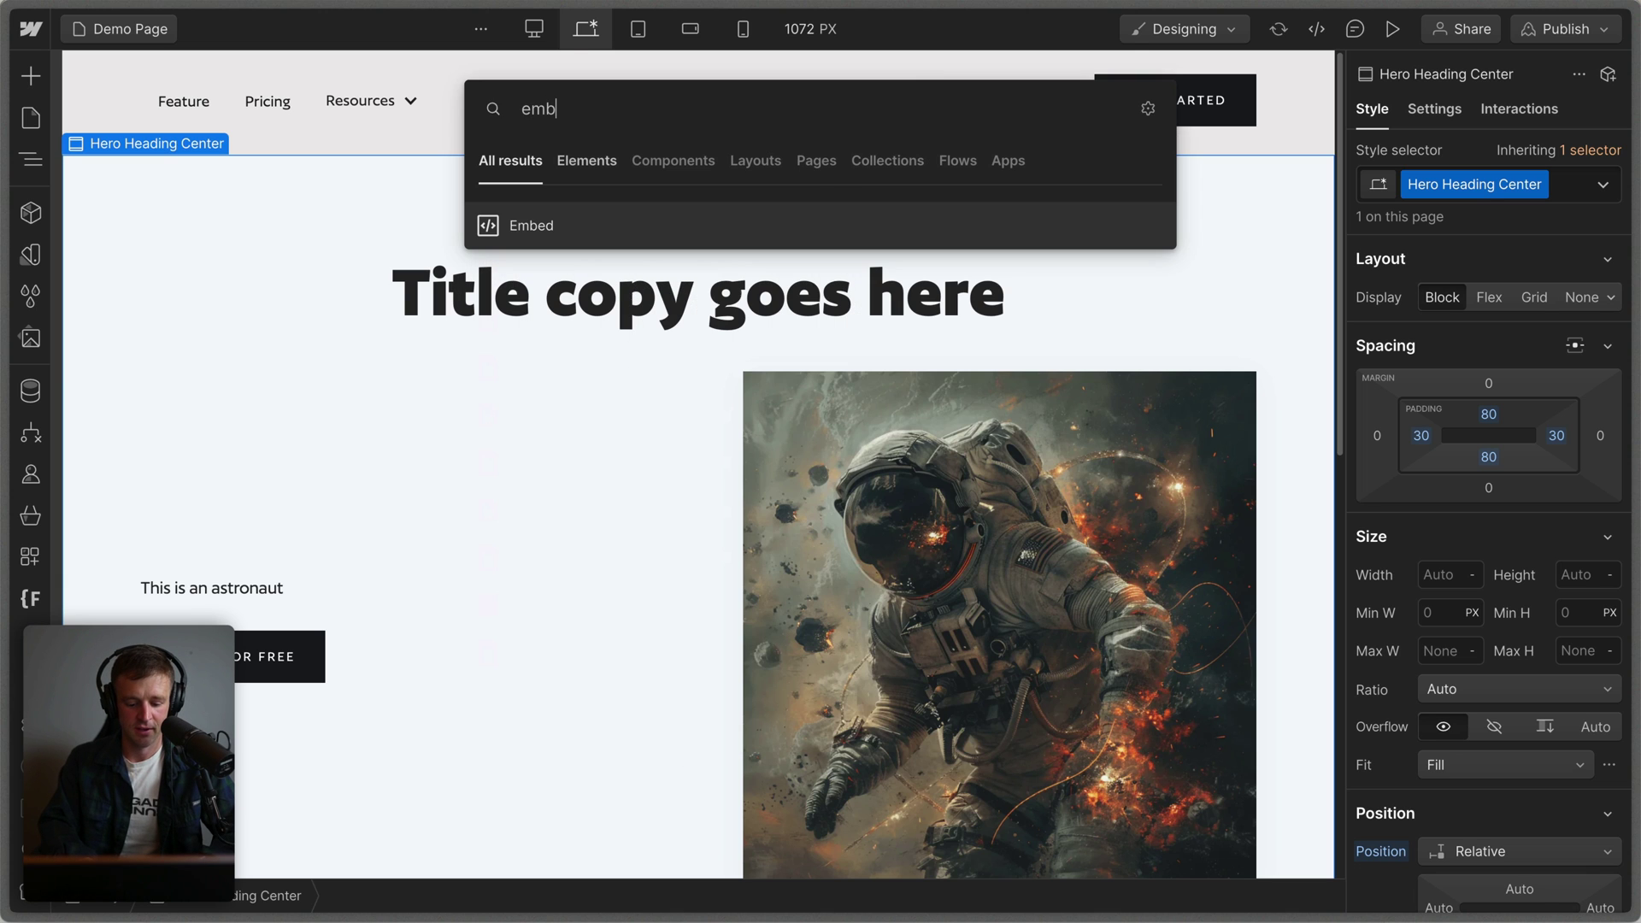
click(483, 222)
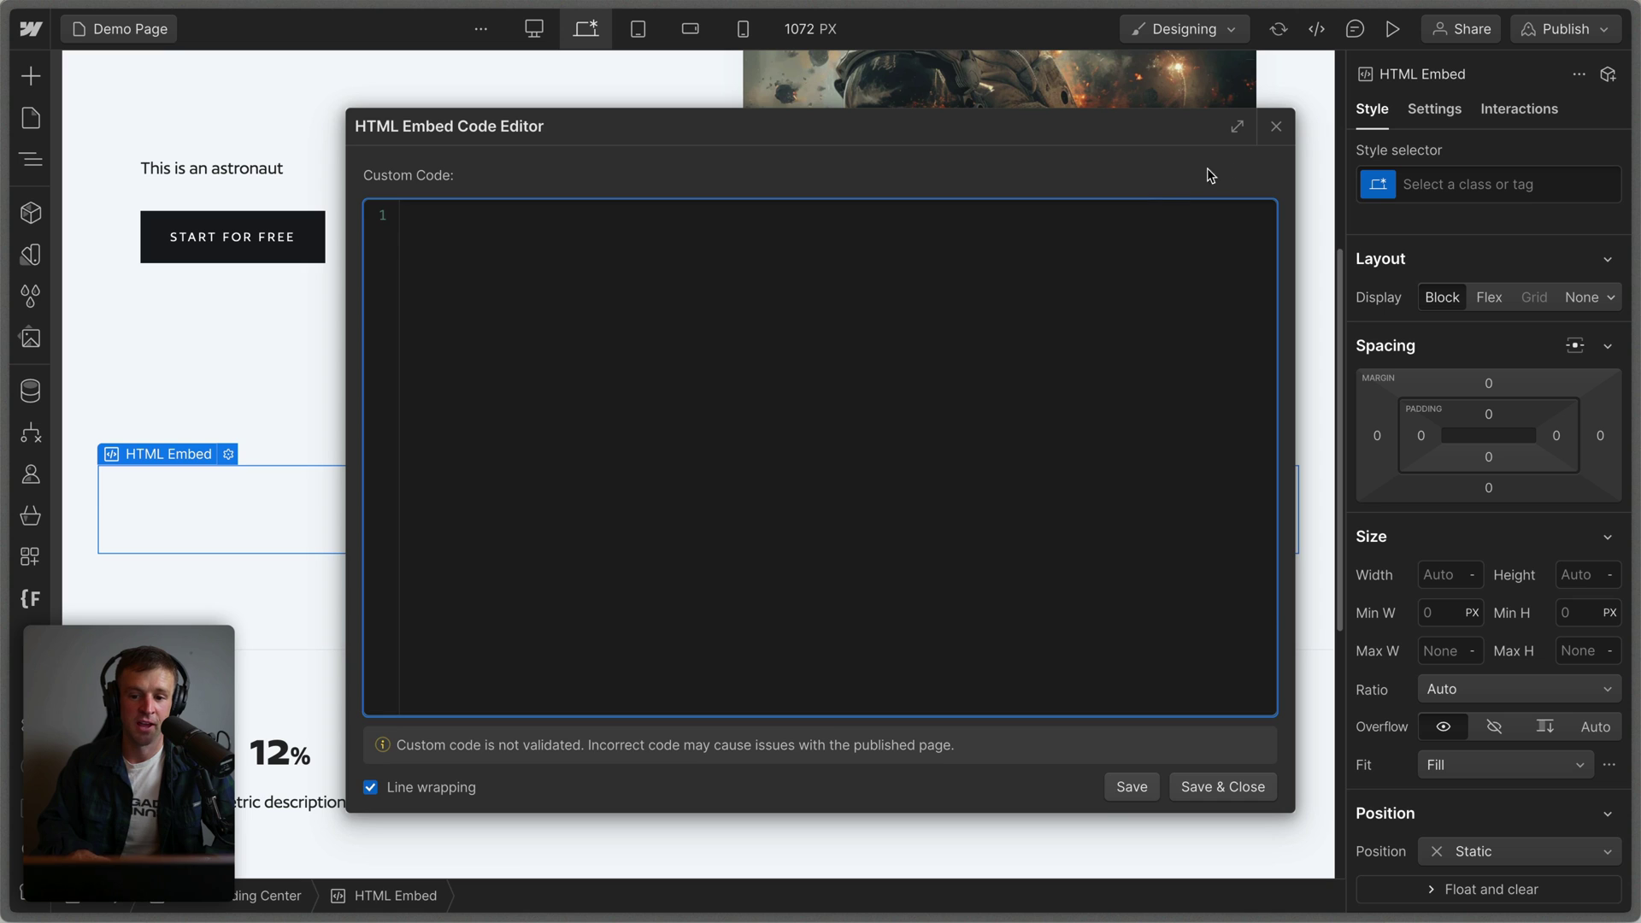
click(1274, 130)
key(Delete)
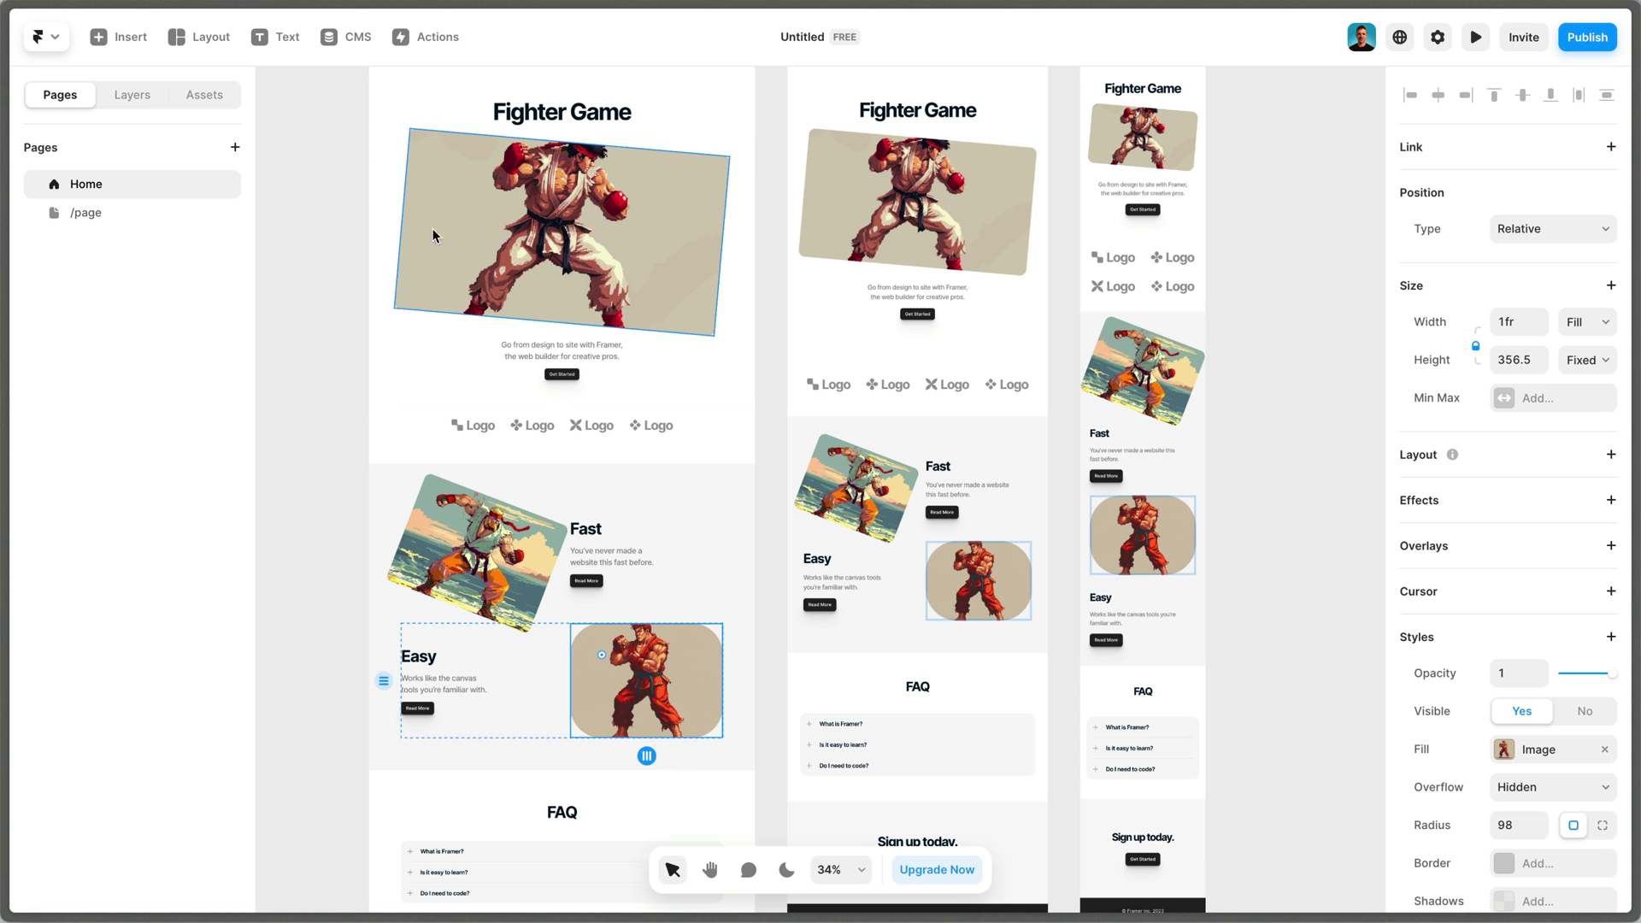
Insert a Utility Embed element onto the canvas beside the Fighter Game page
click(106, 41)
mouse_move(187, 348)
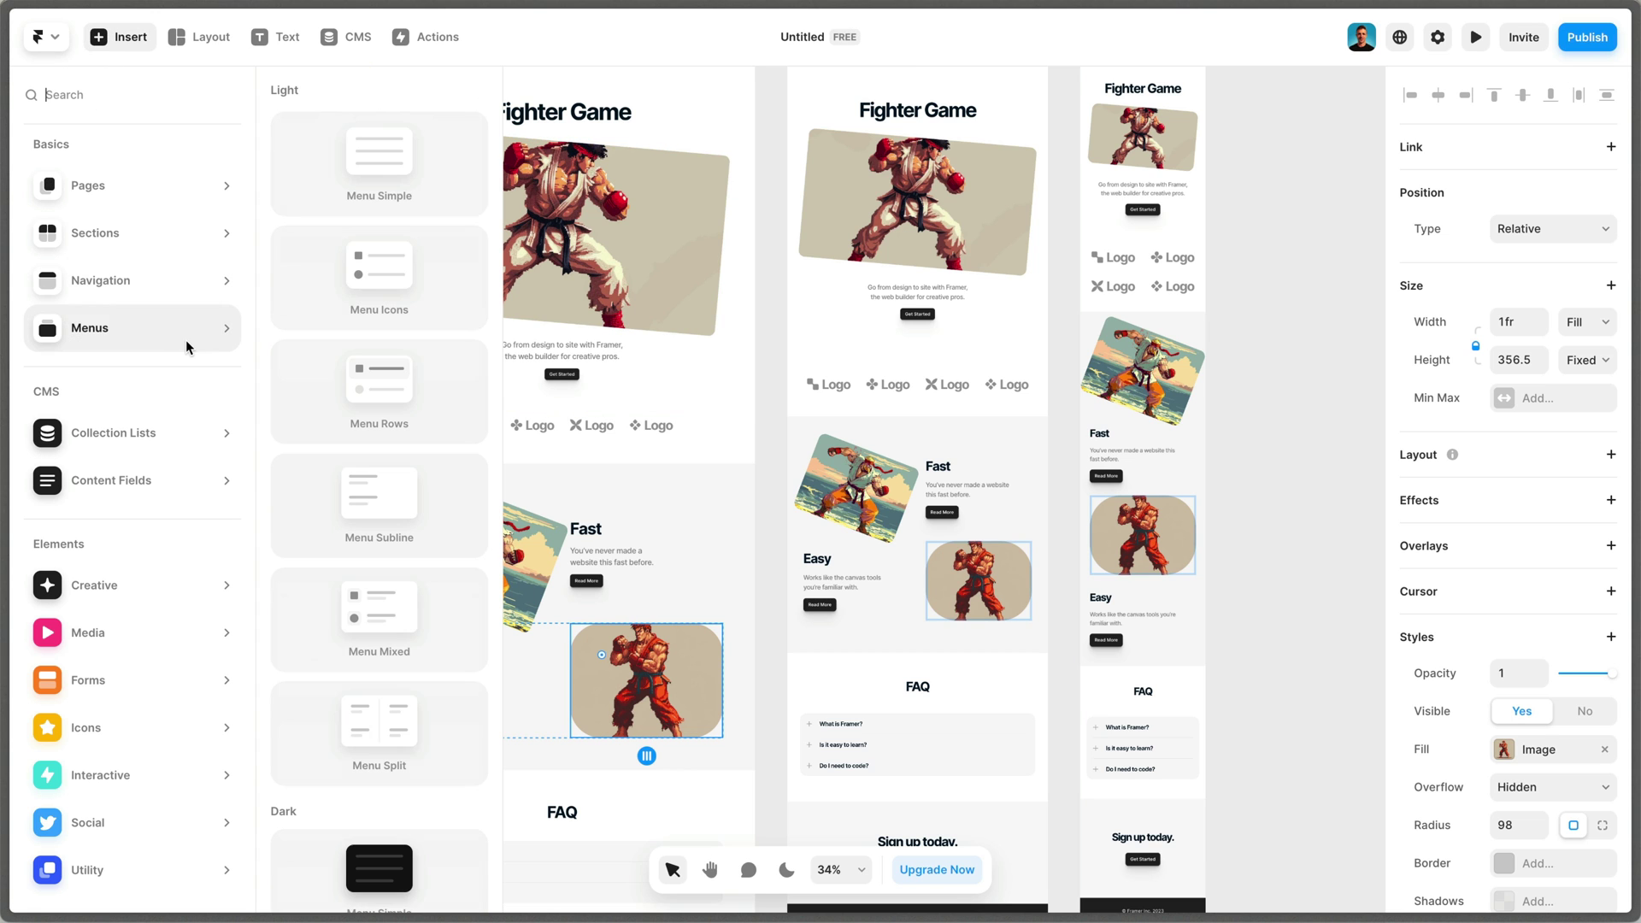
mouse_move(89, 869)
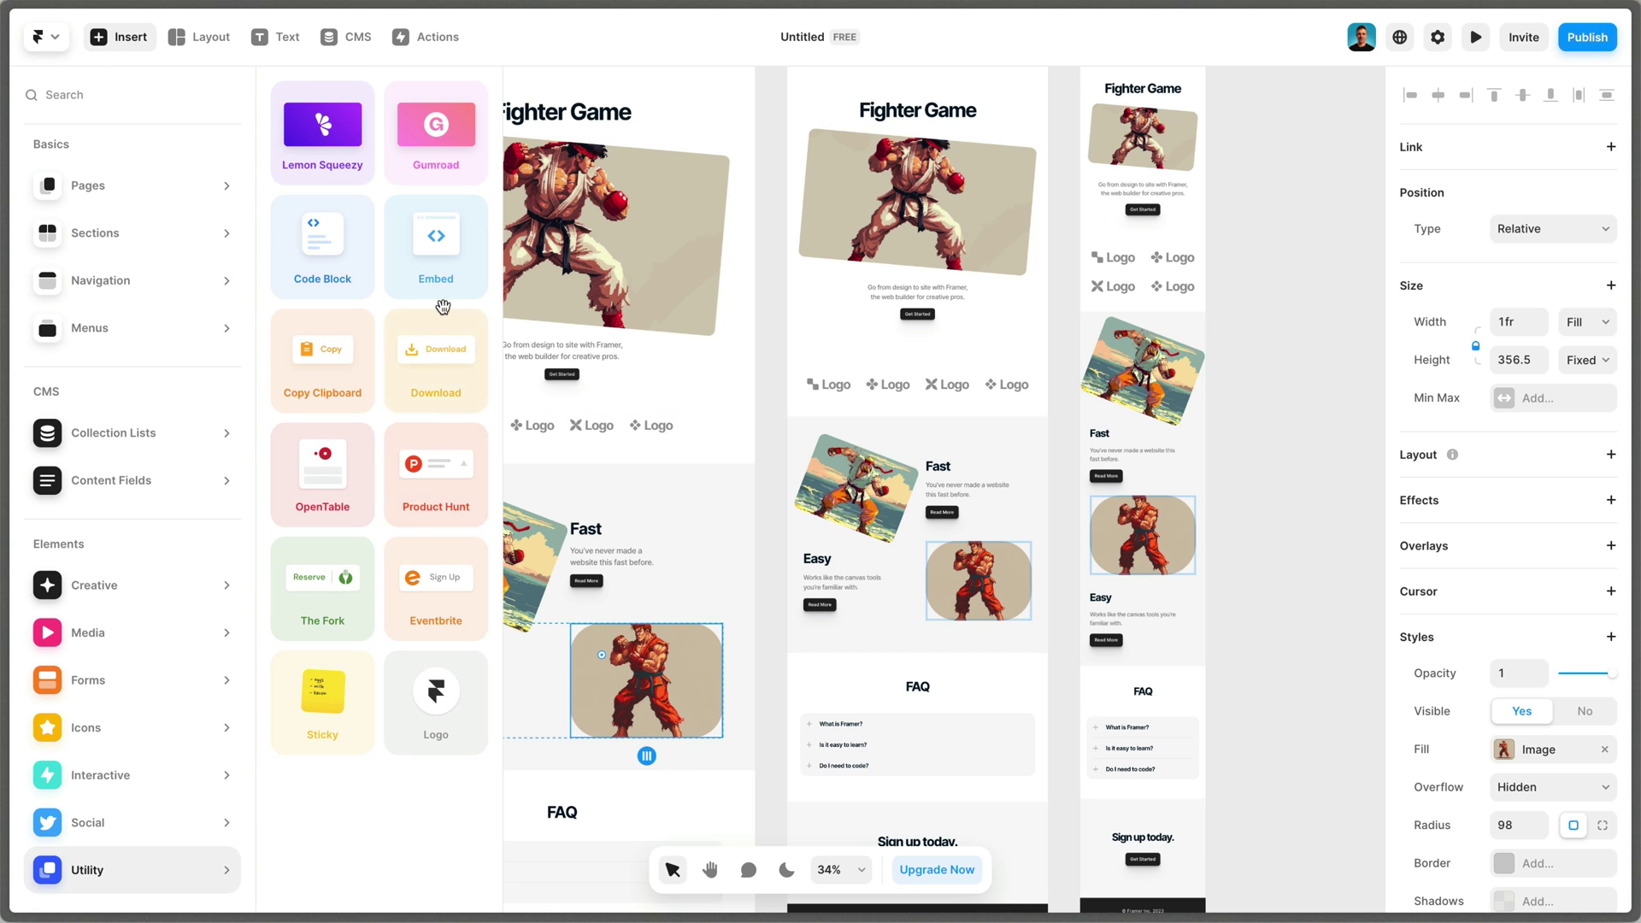
click(443, 252)
Try the HTML embed type and enlarge its code box, then set the type back to URL
click(1513, 641)
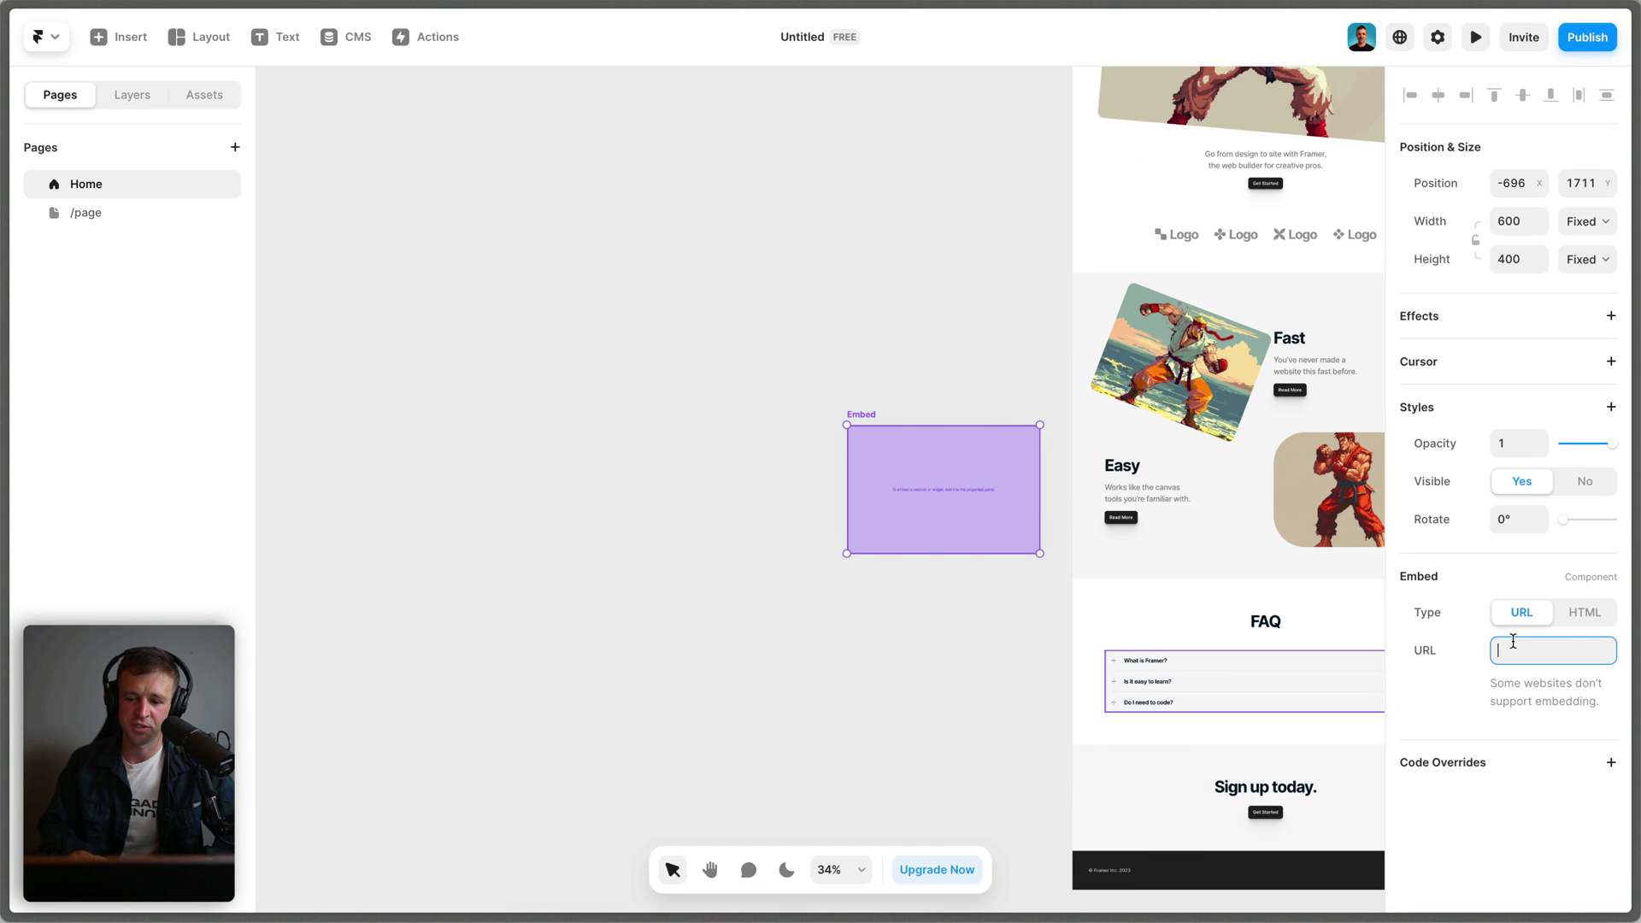
click(1584, 614)
click(1530, 653)
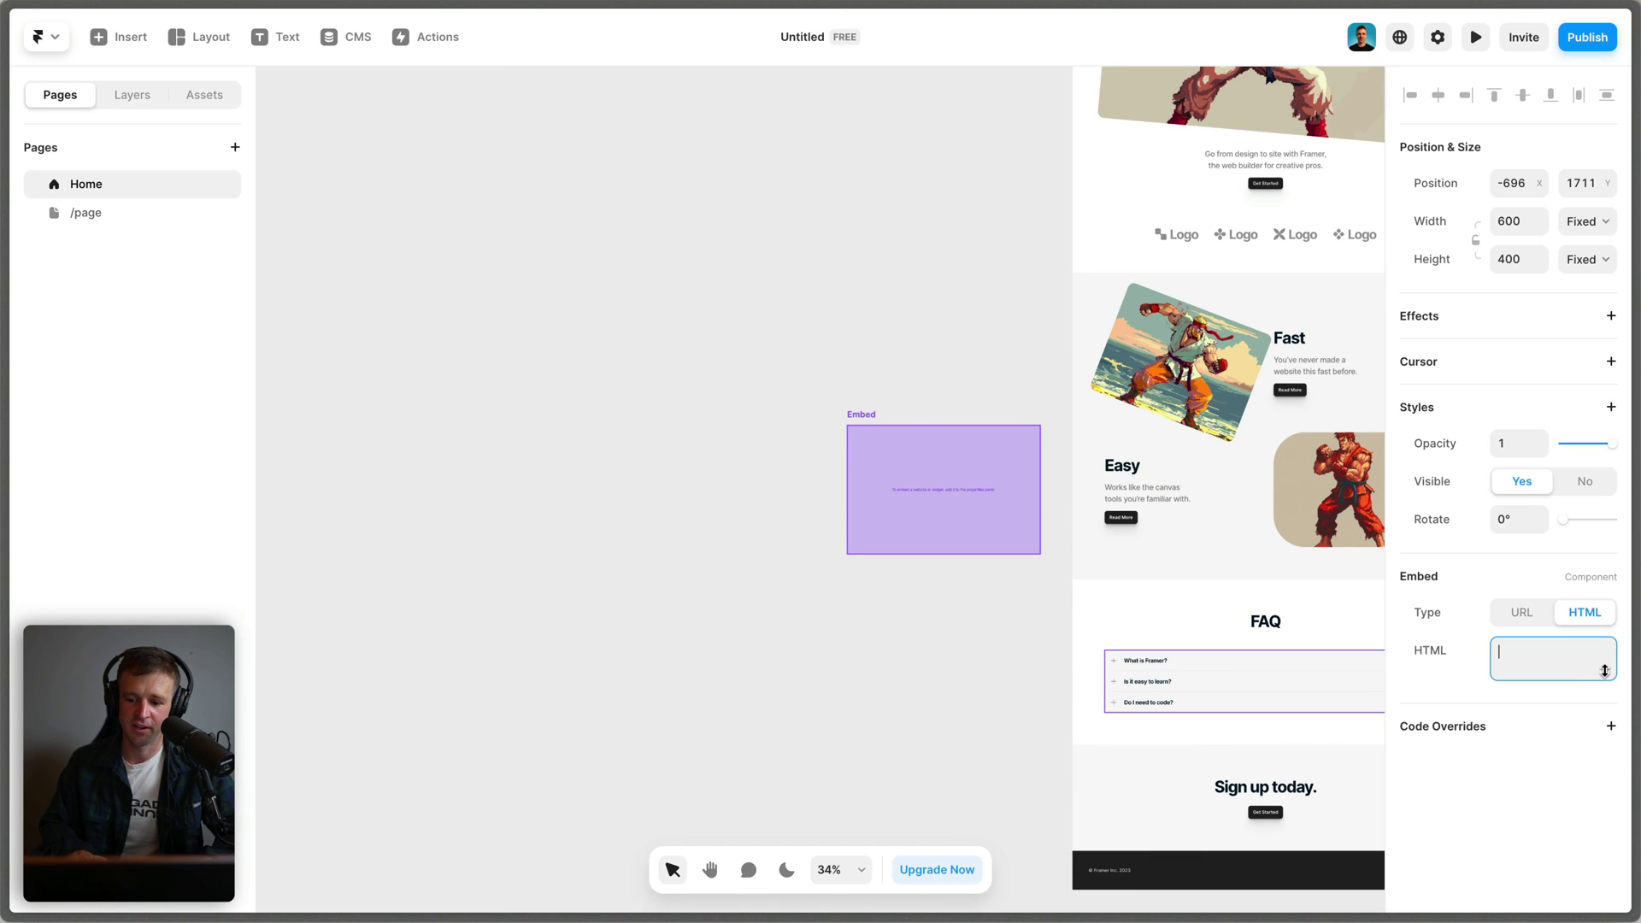
drag(1605, 671, 1606, 836)
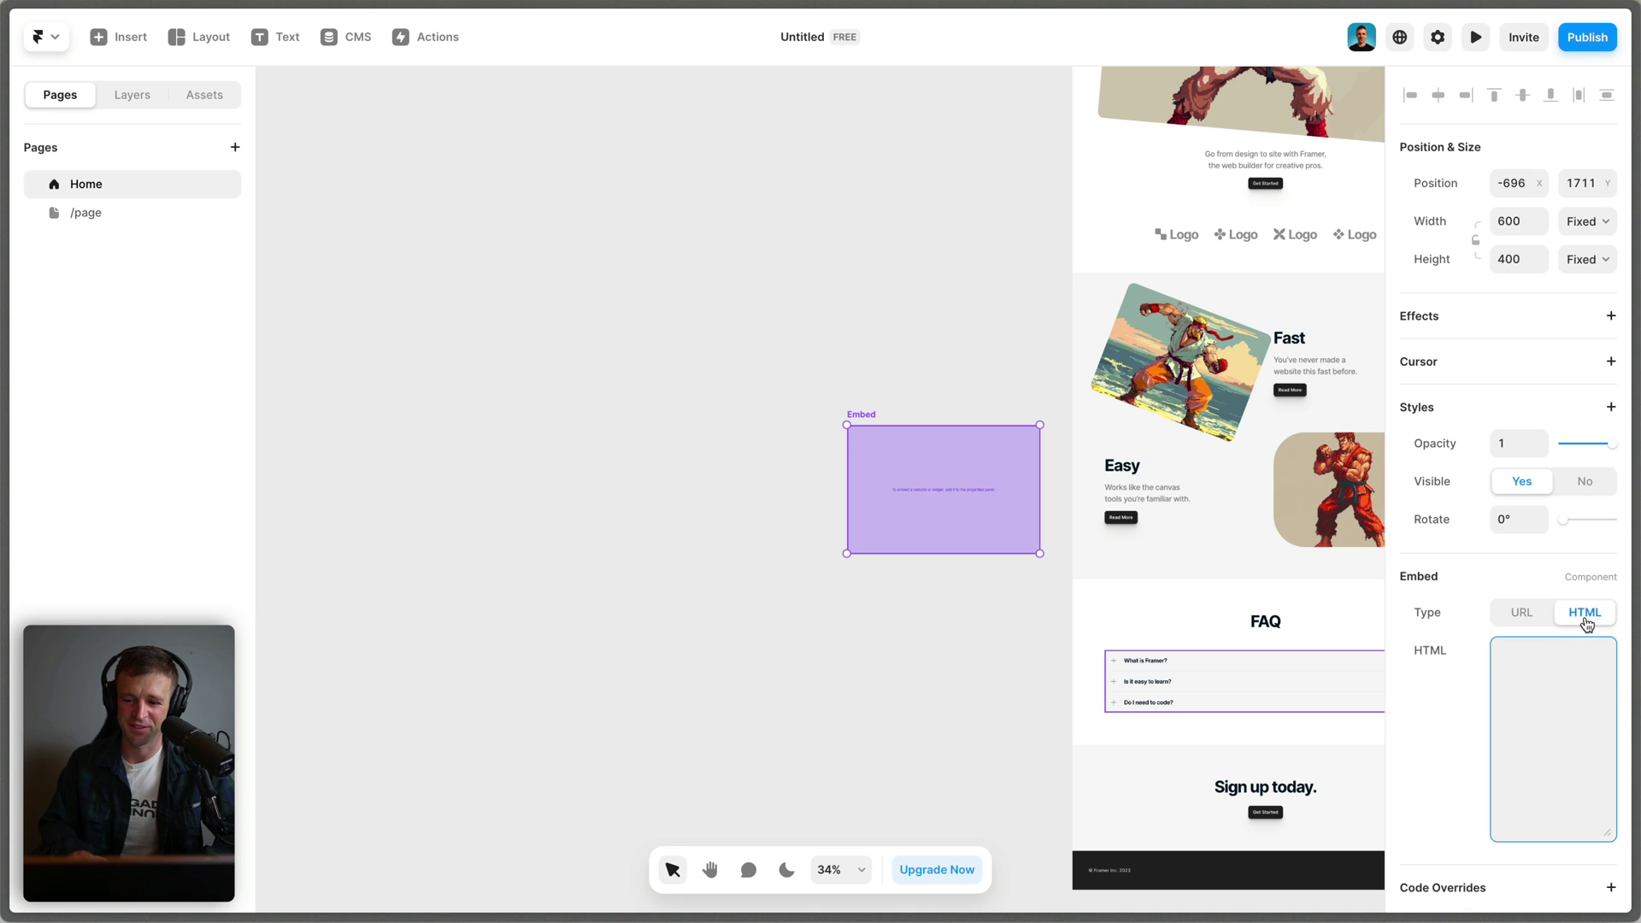
click(1522, 615)
scroll(1114, 638, right, 4)
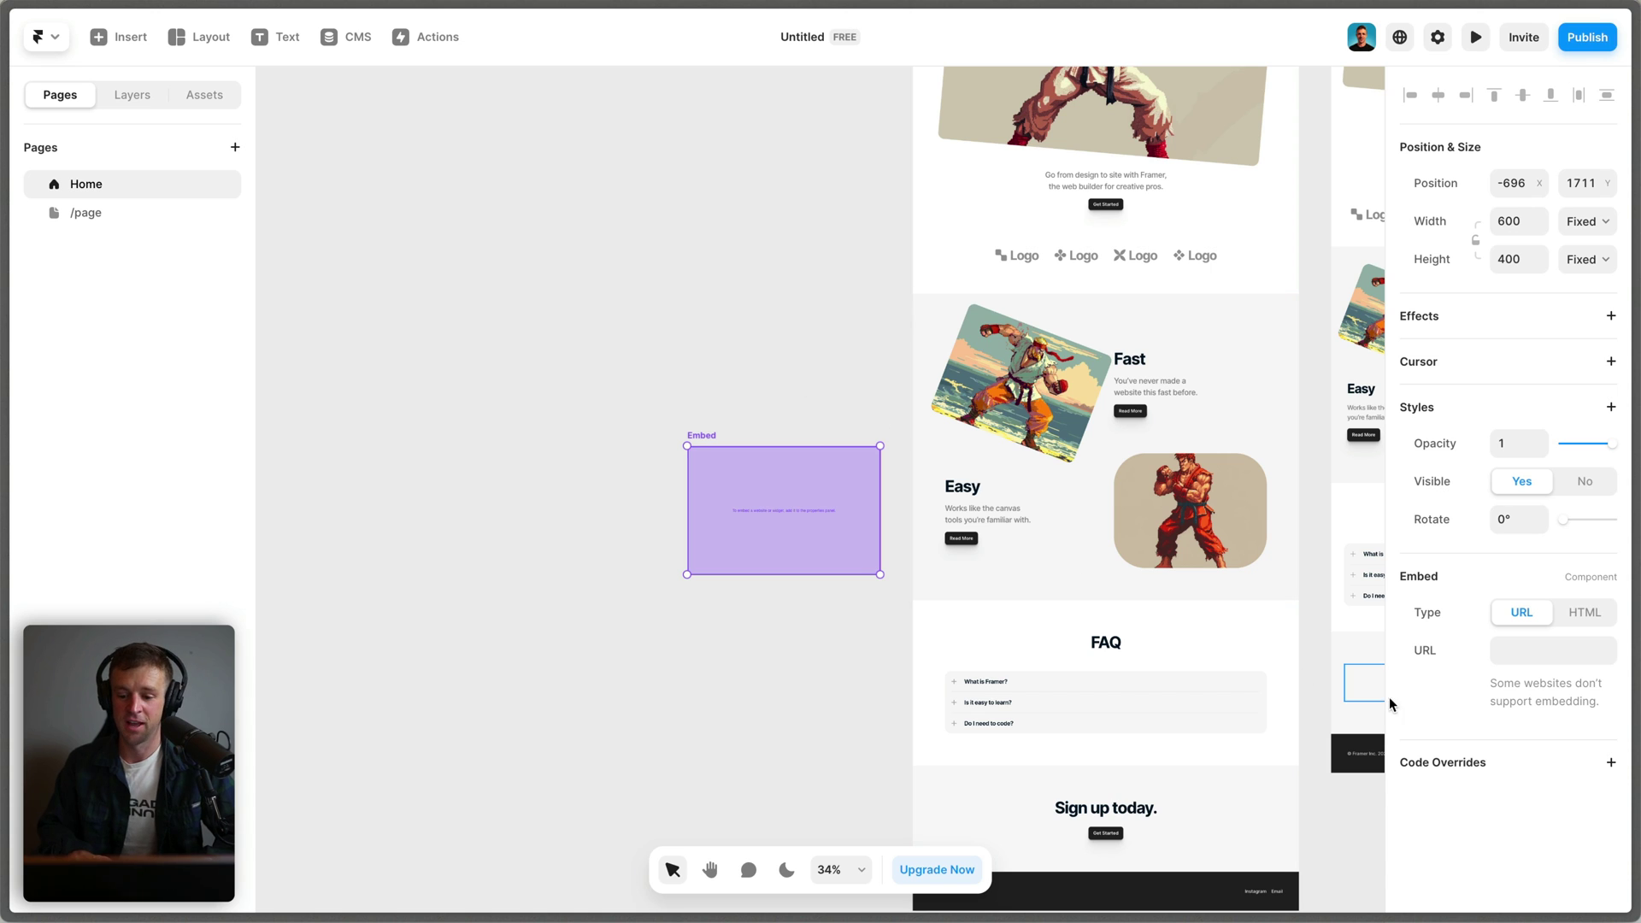
Look at the embed's Code Overrides file list without choosing a file
click(1610, 763)
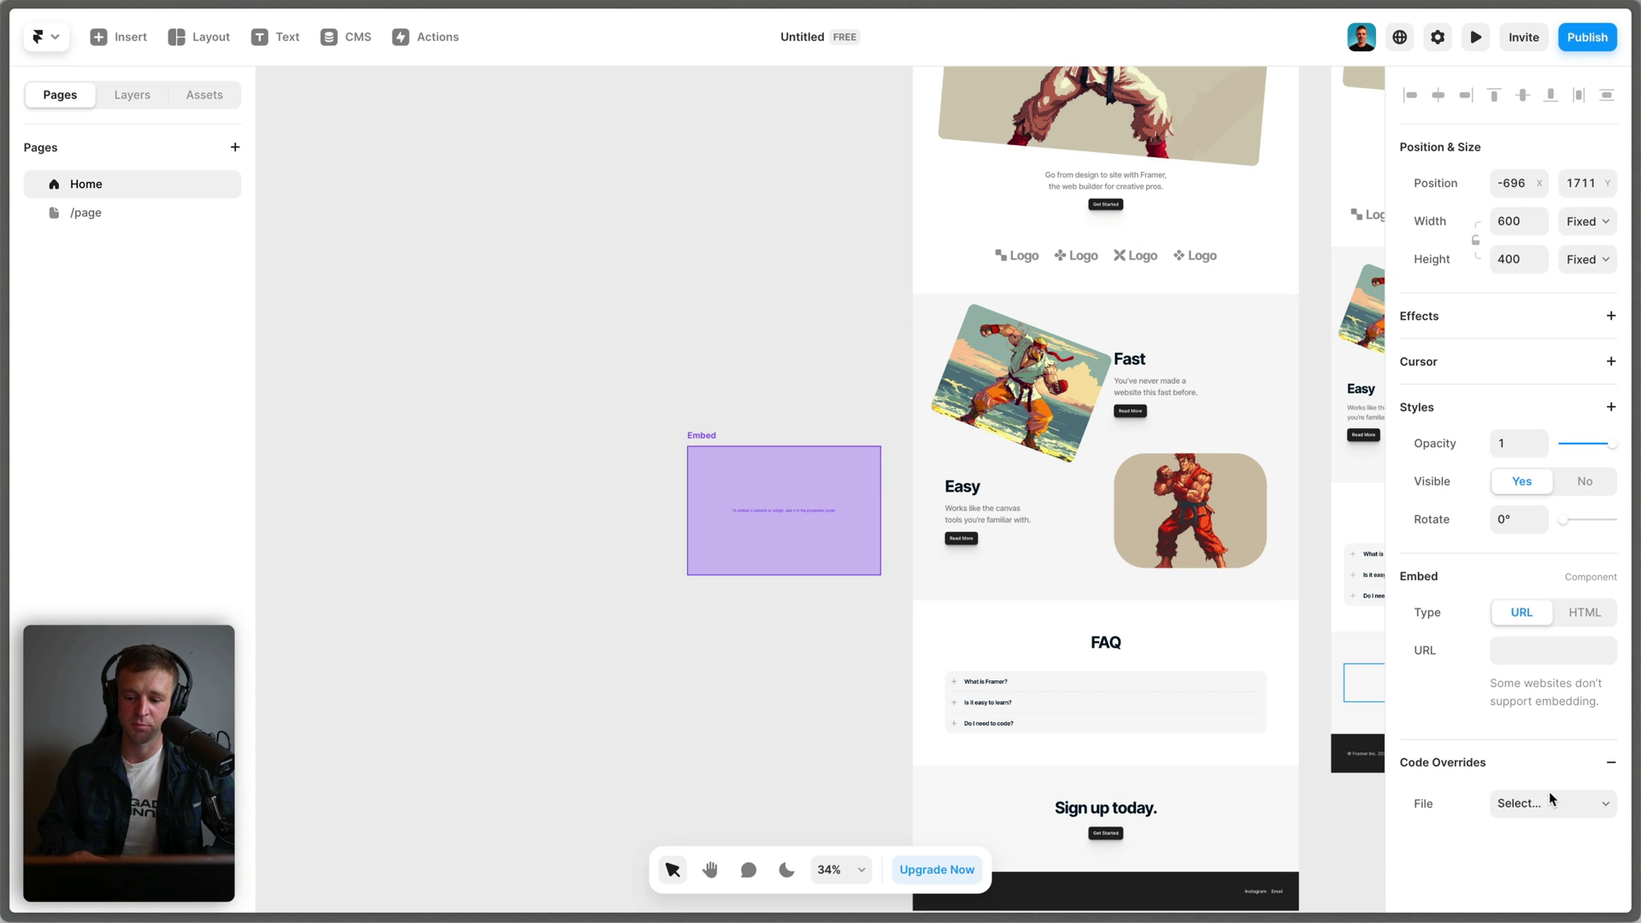
click(1518, 803)
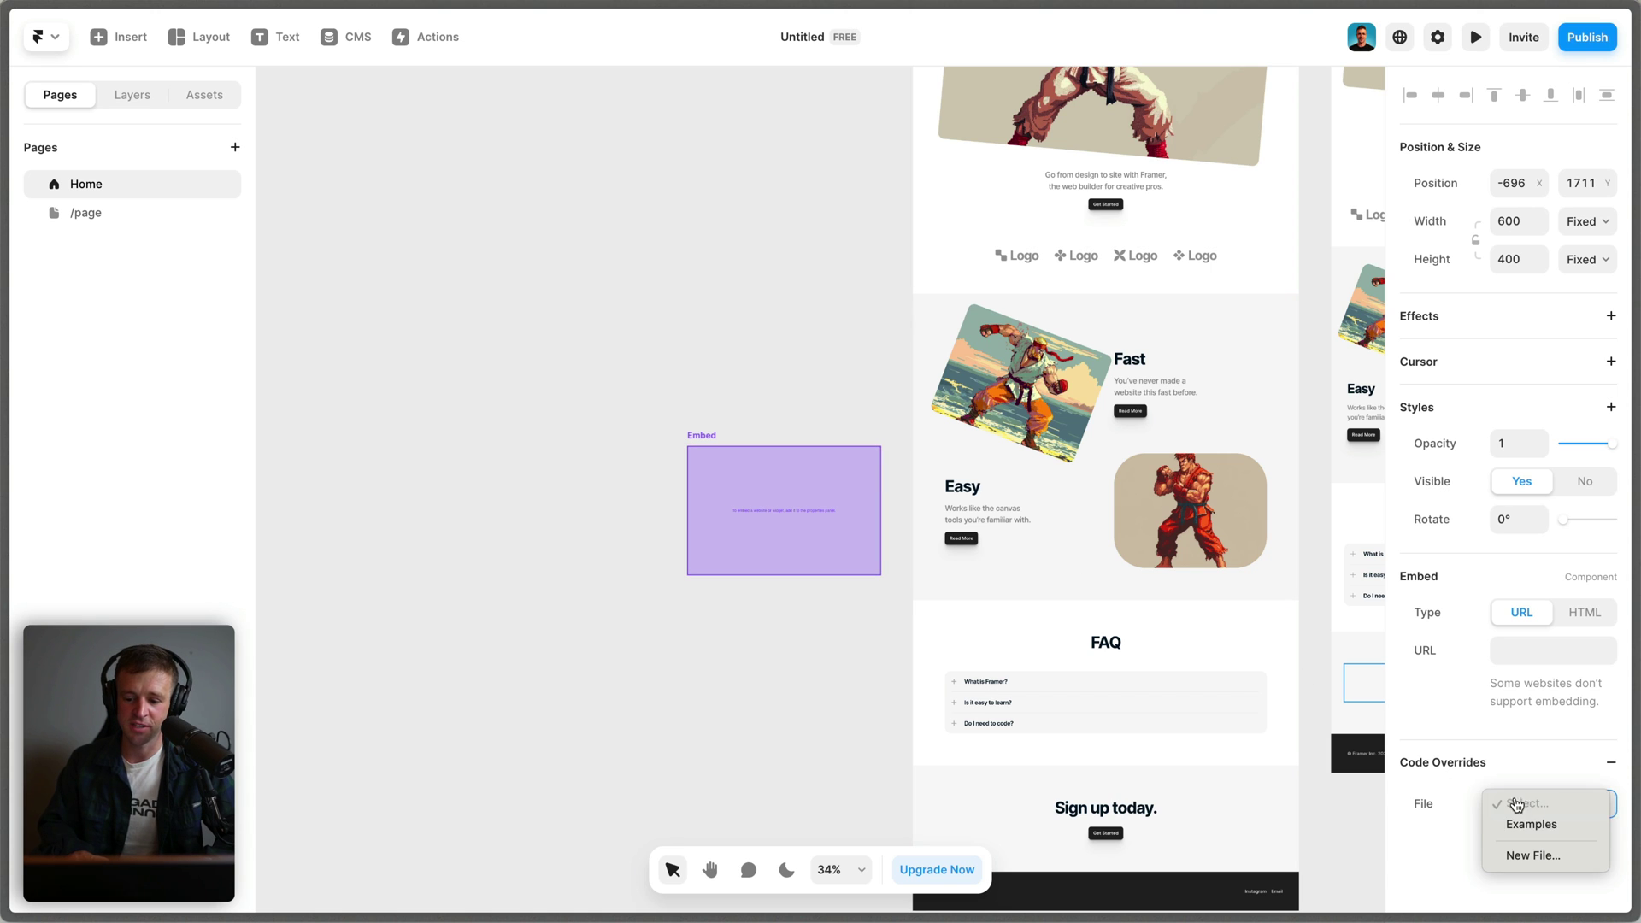
click(1278, 675)
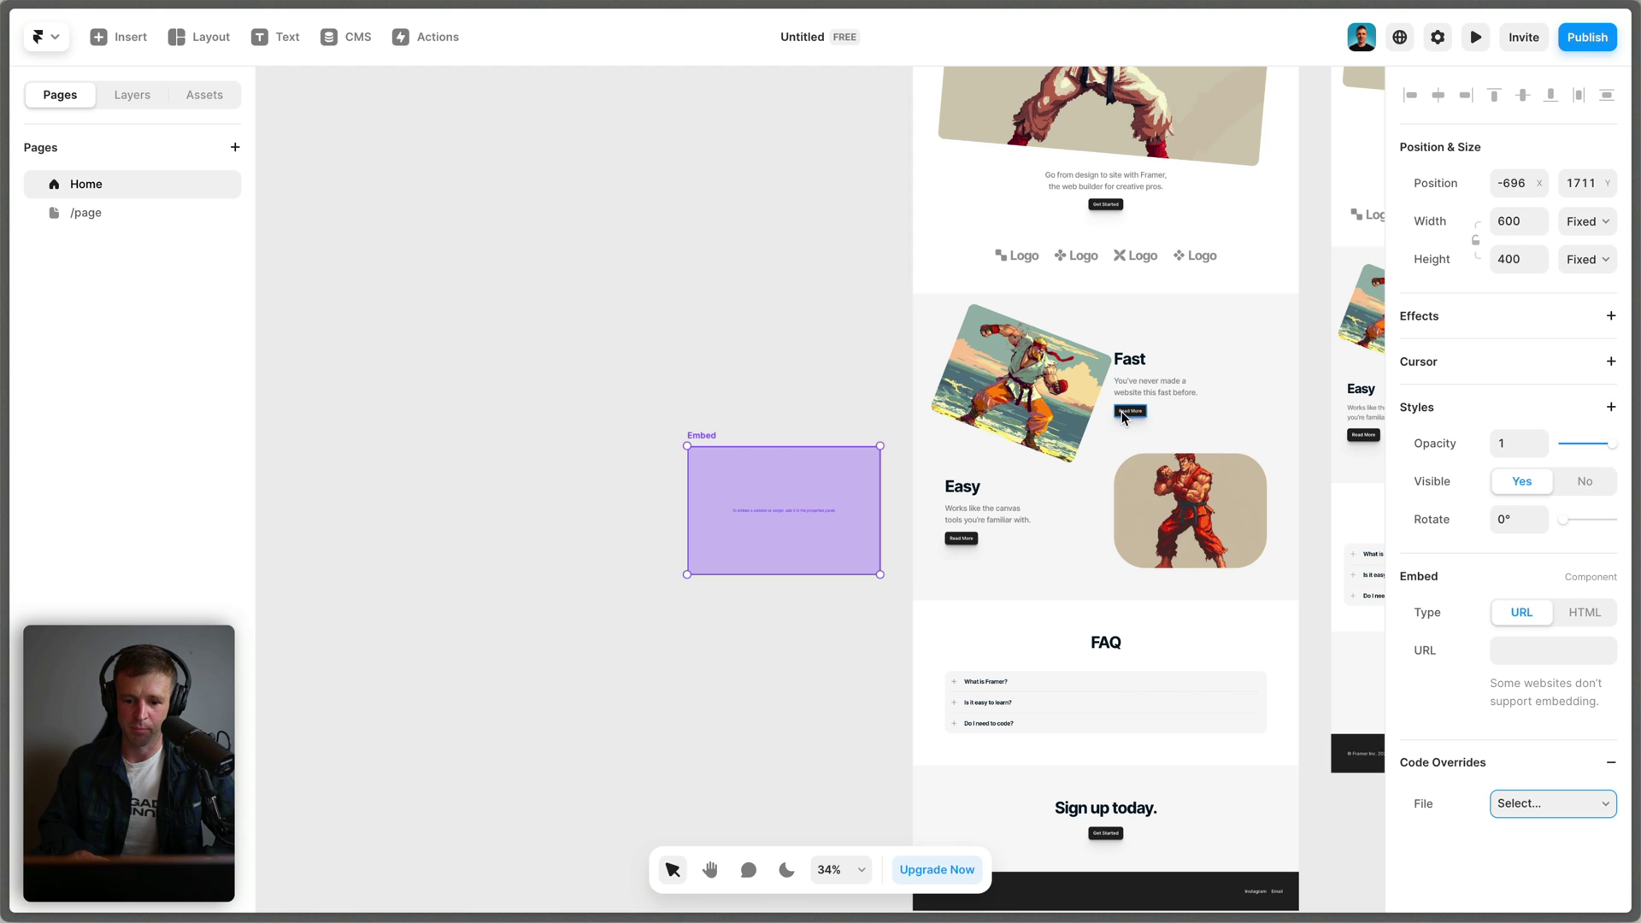
Give the Fast section's Read More button the Examples withHover override and open its code
click(1122, 414)
scroll(1476, 664, down, 7)
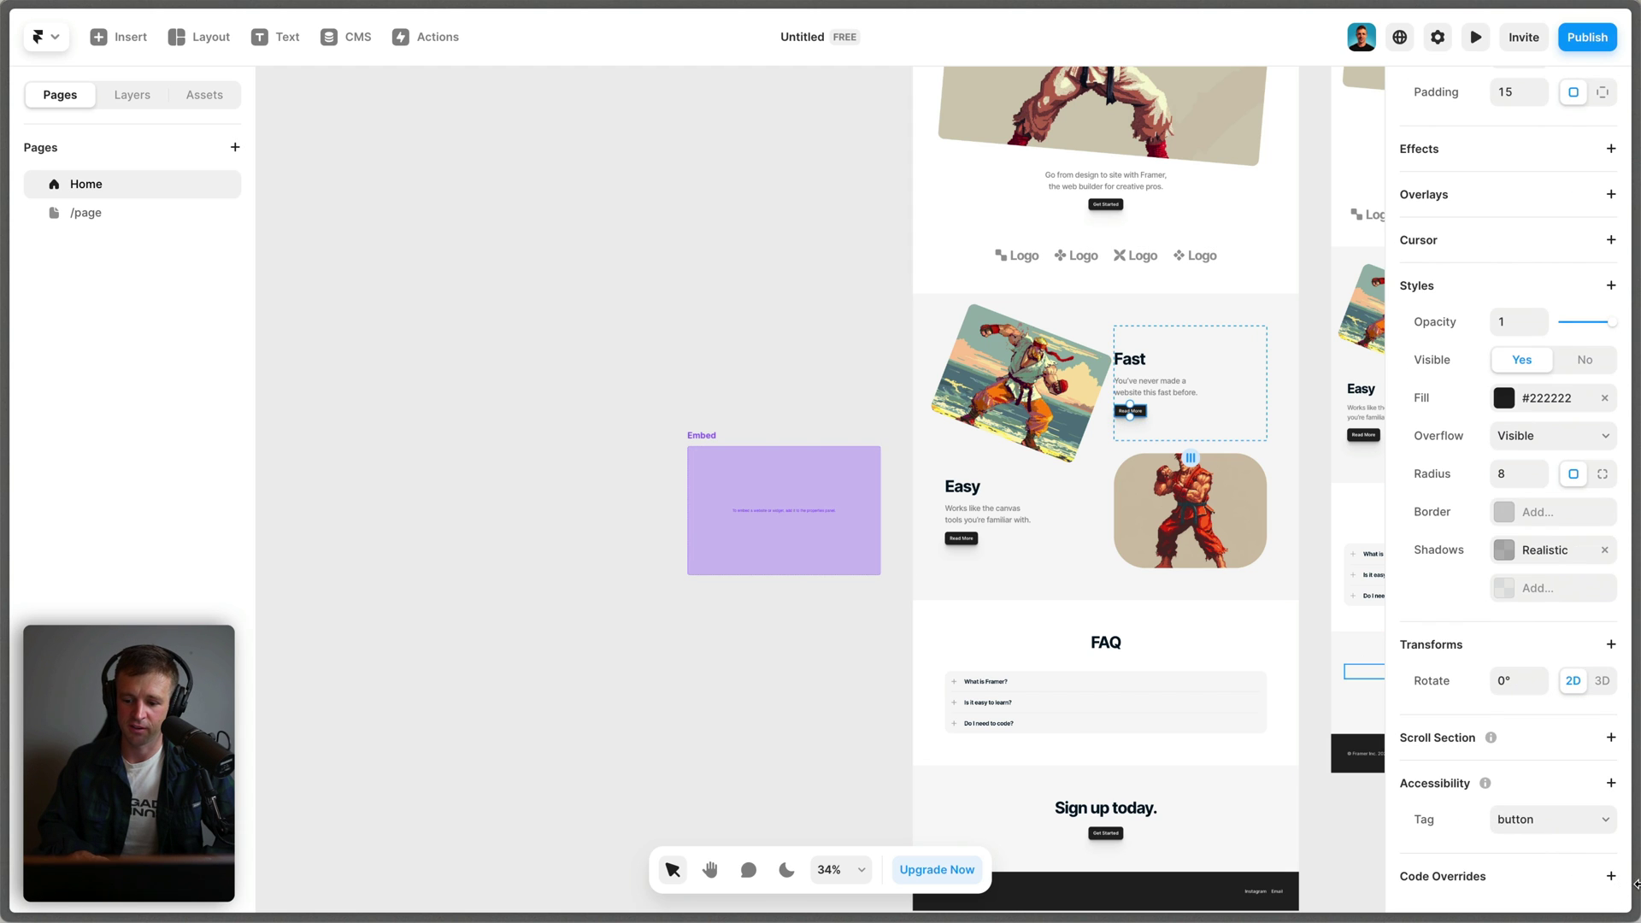
click(1612, 876)
scroll(1498, 714, down, 2)
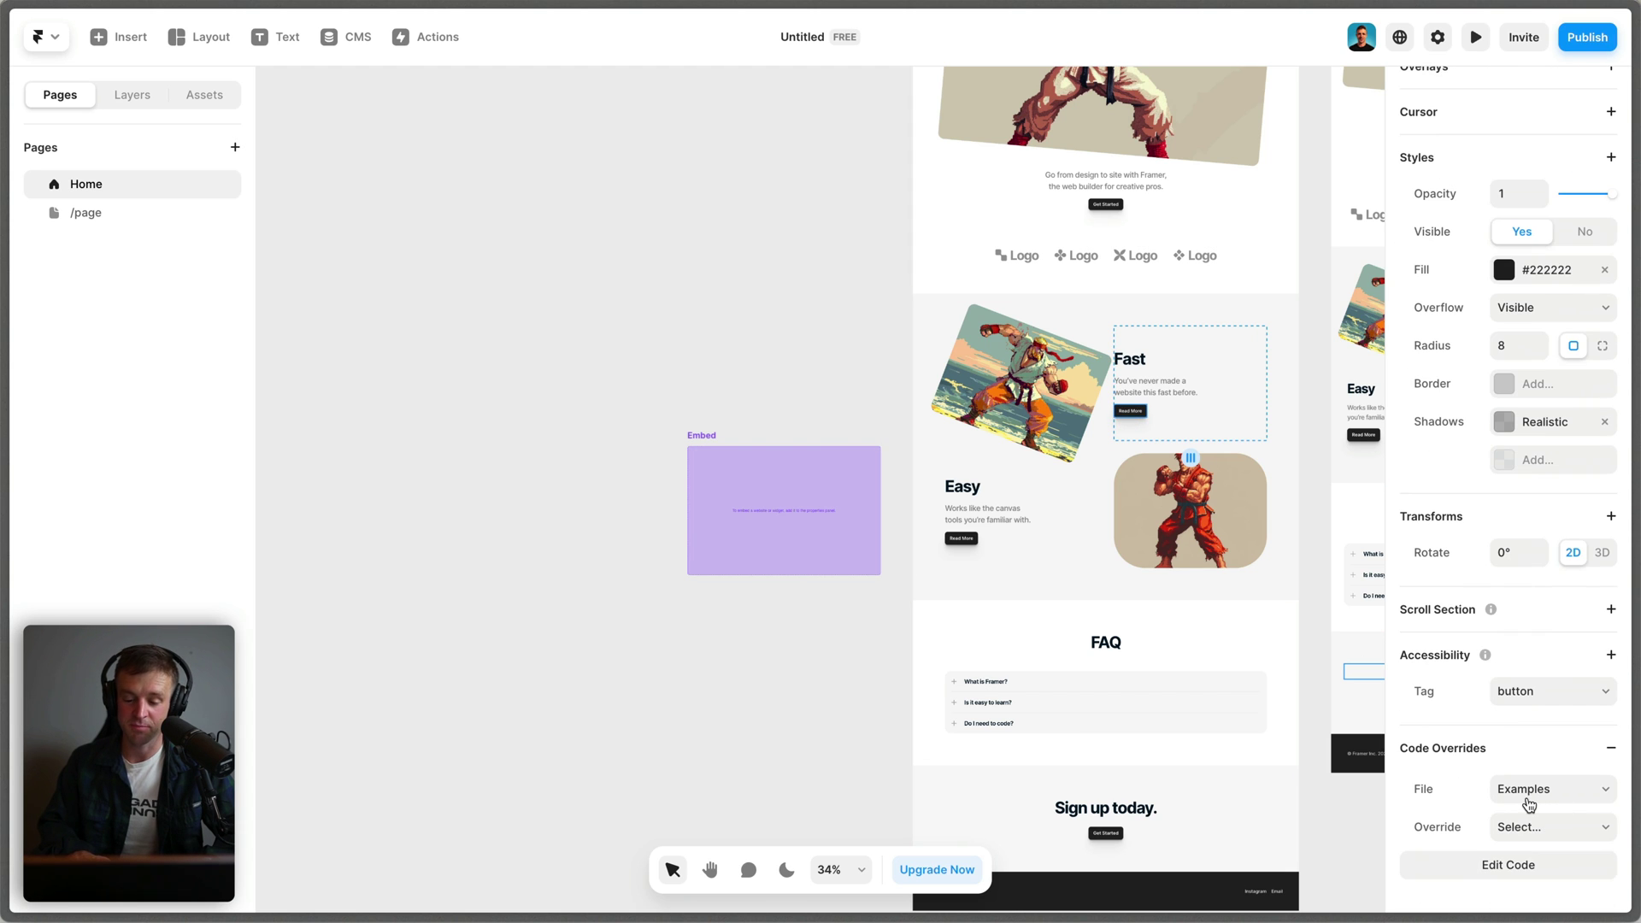
click(1529, 805)
click(1509, 827)
click(1520, 834)
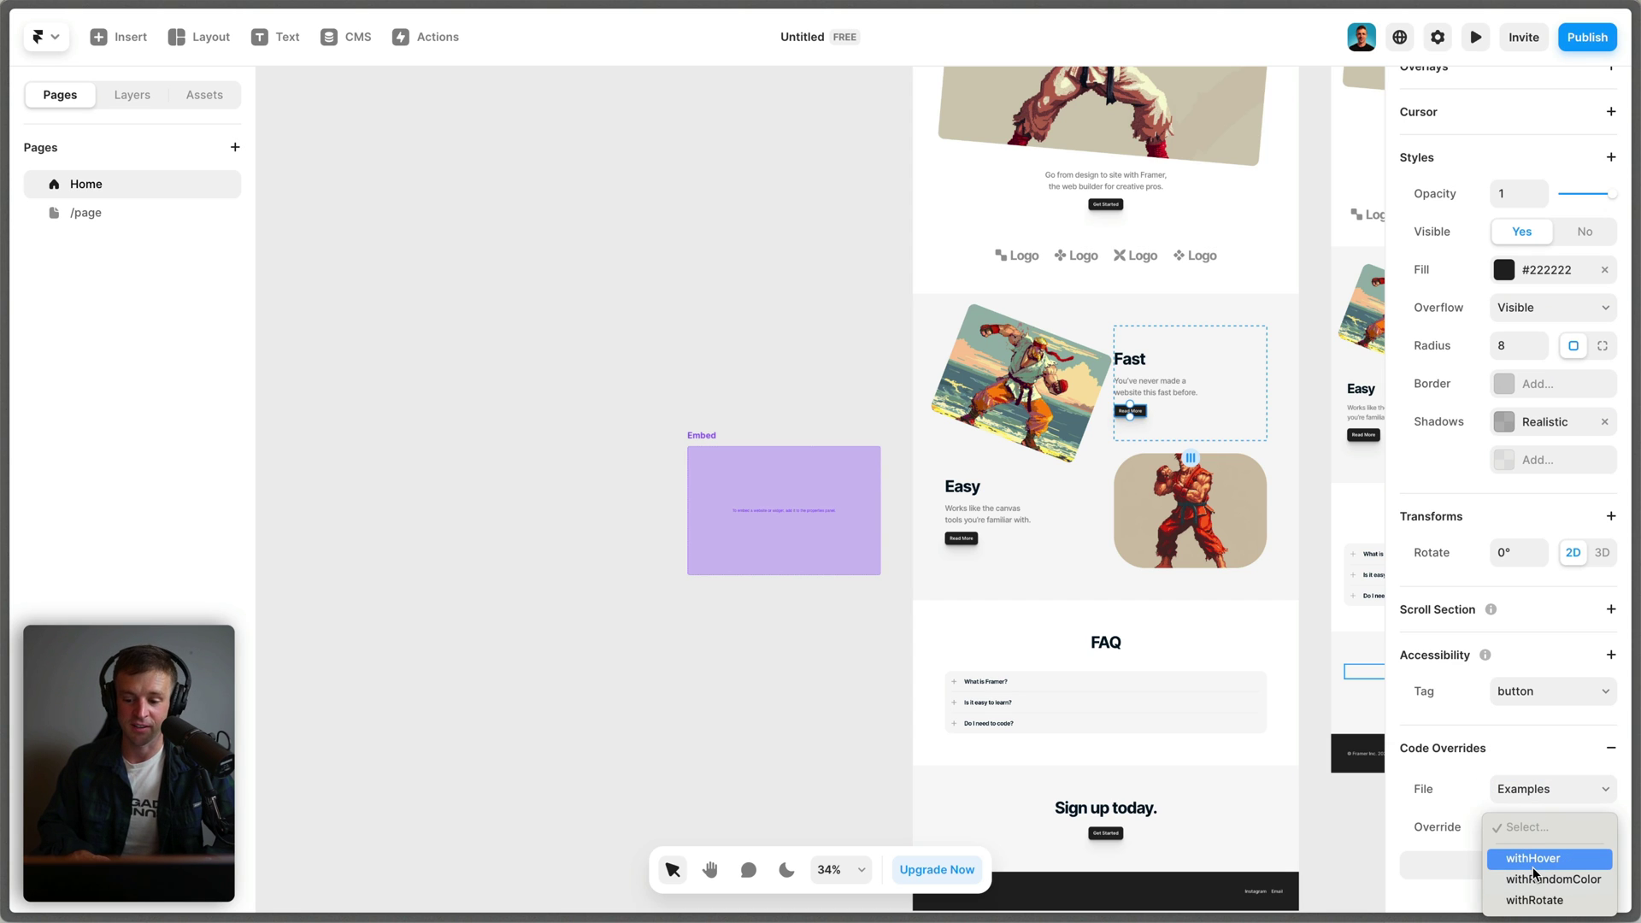
click(1533, 862)
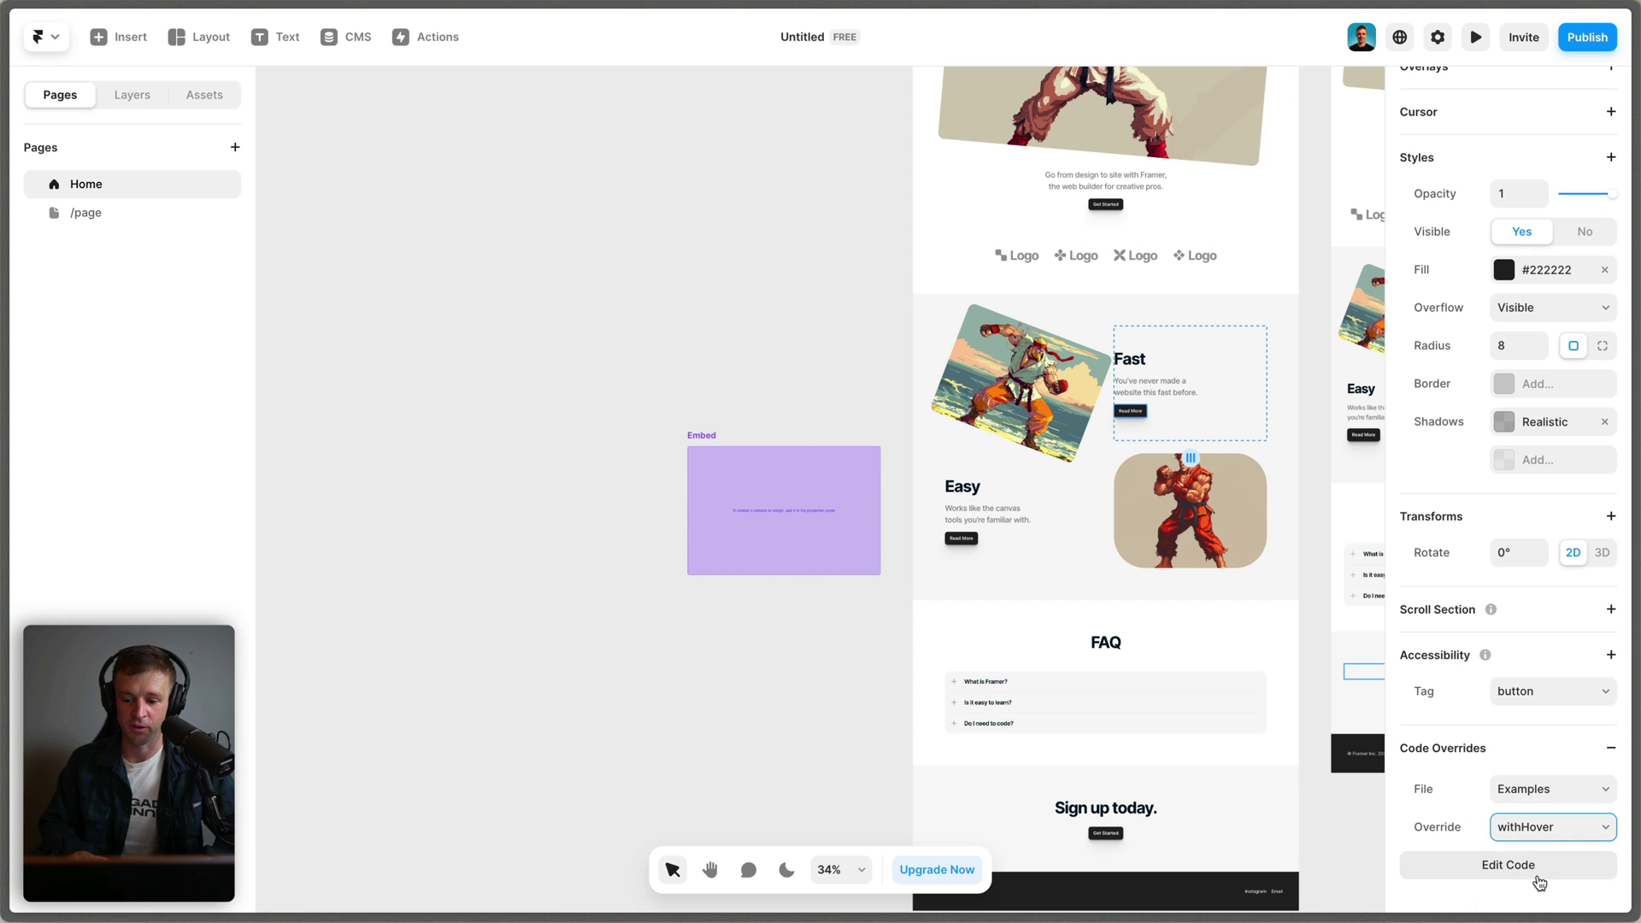
click(1530, 877)
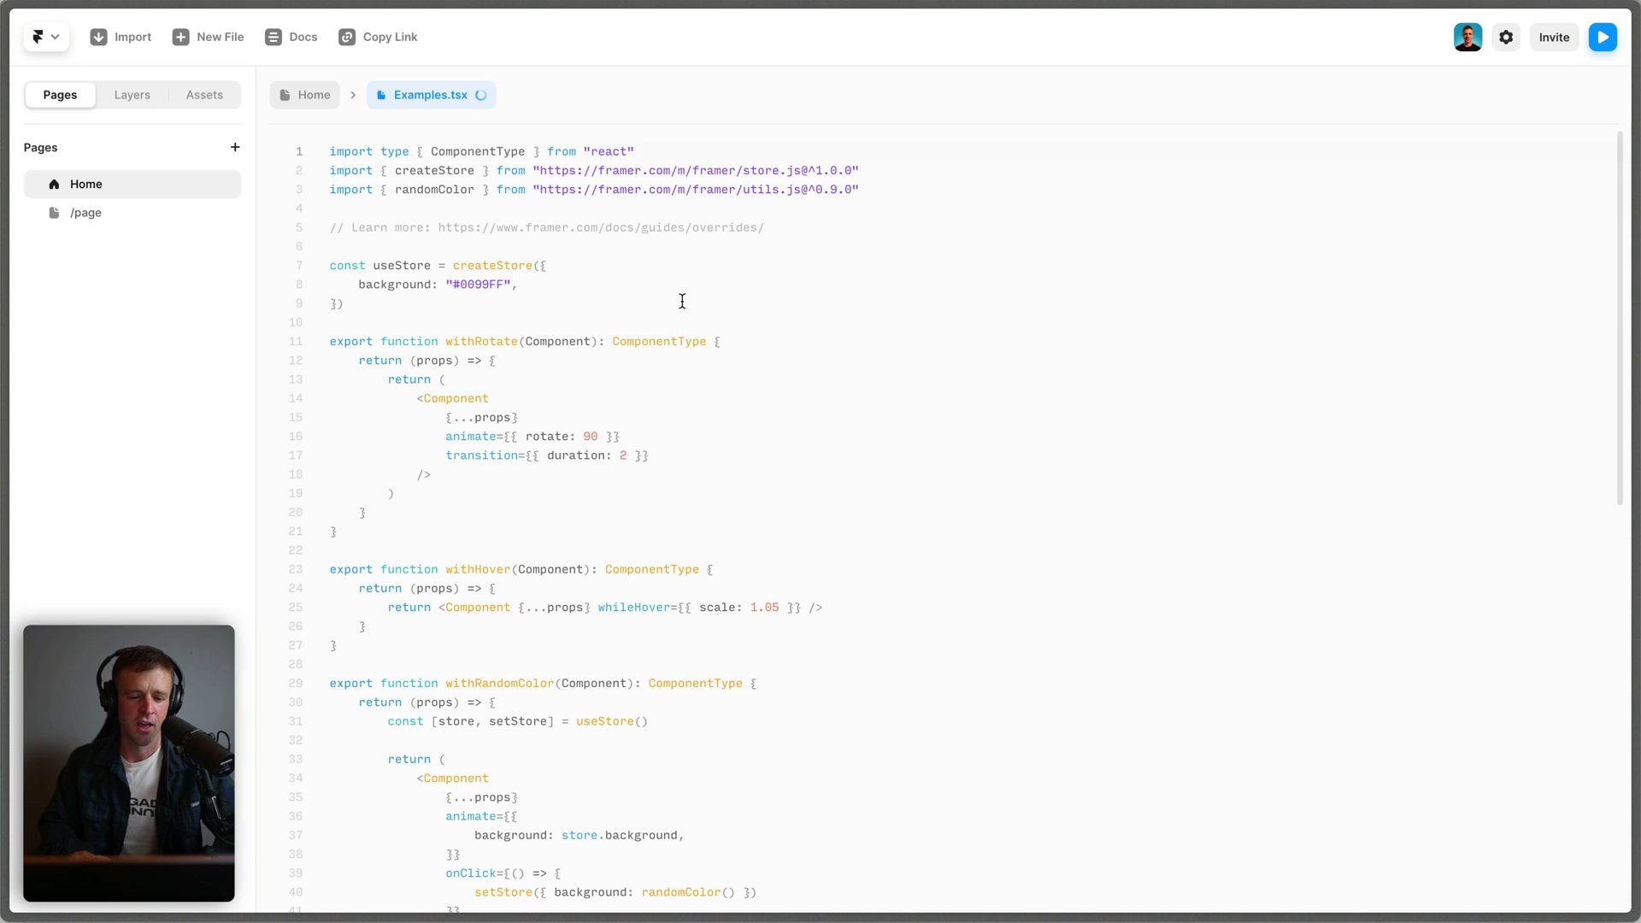
Scroll through Examples.tsx and select the whole withHover function
scroll(608, 213, down, 5)
scroll(611, 214, up, 5)
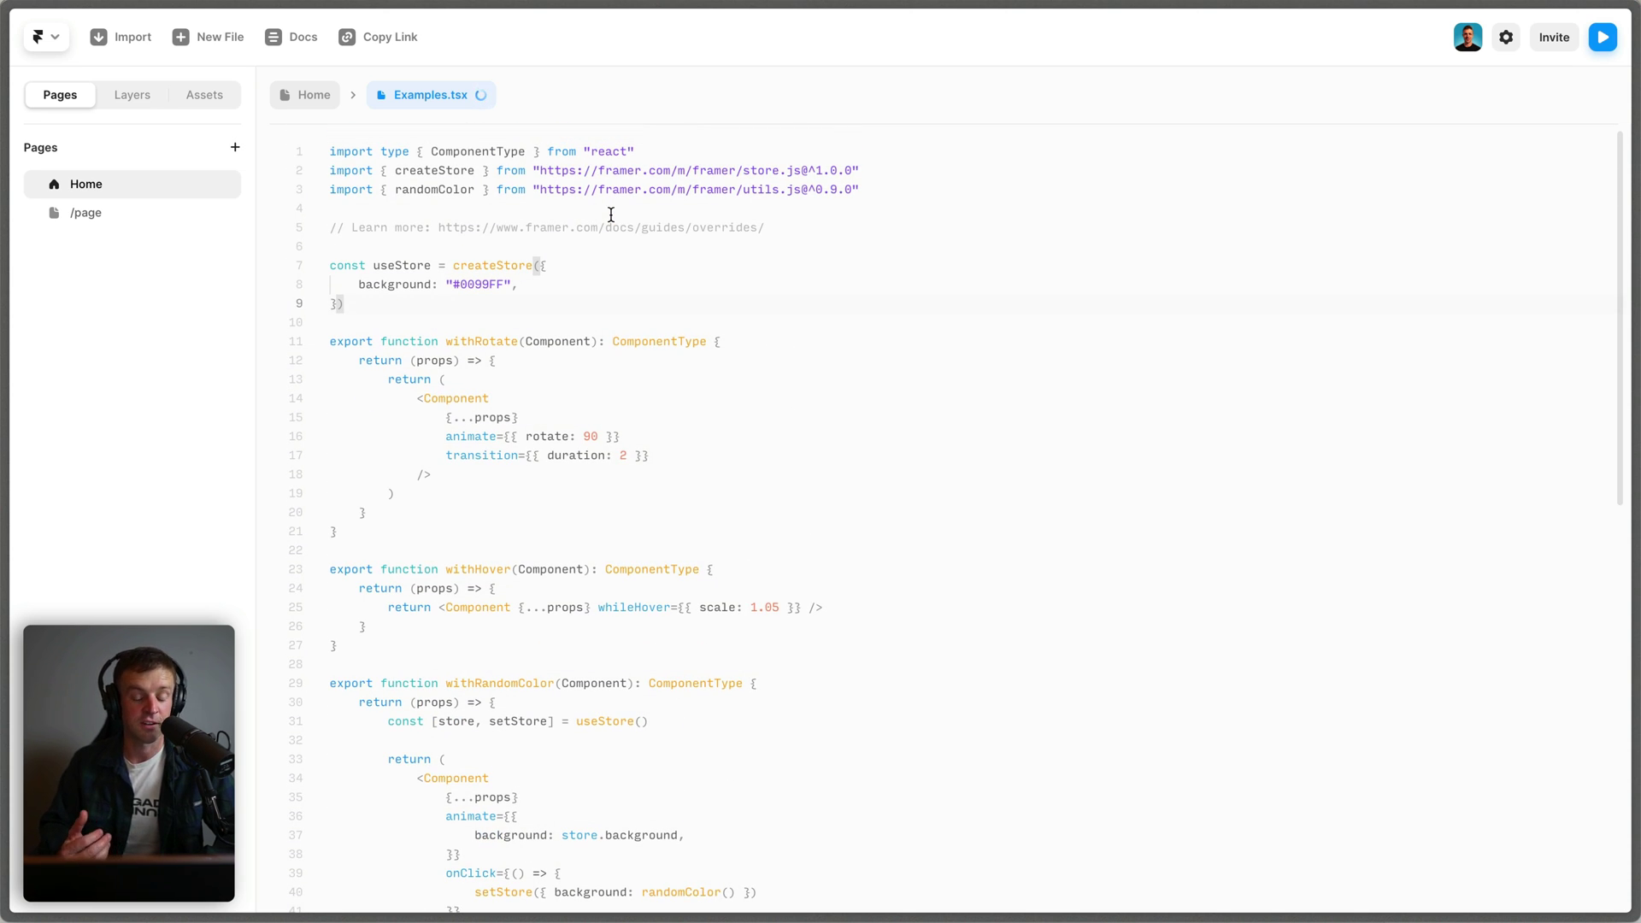
click(667, 372)
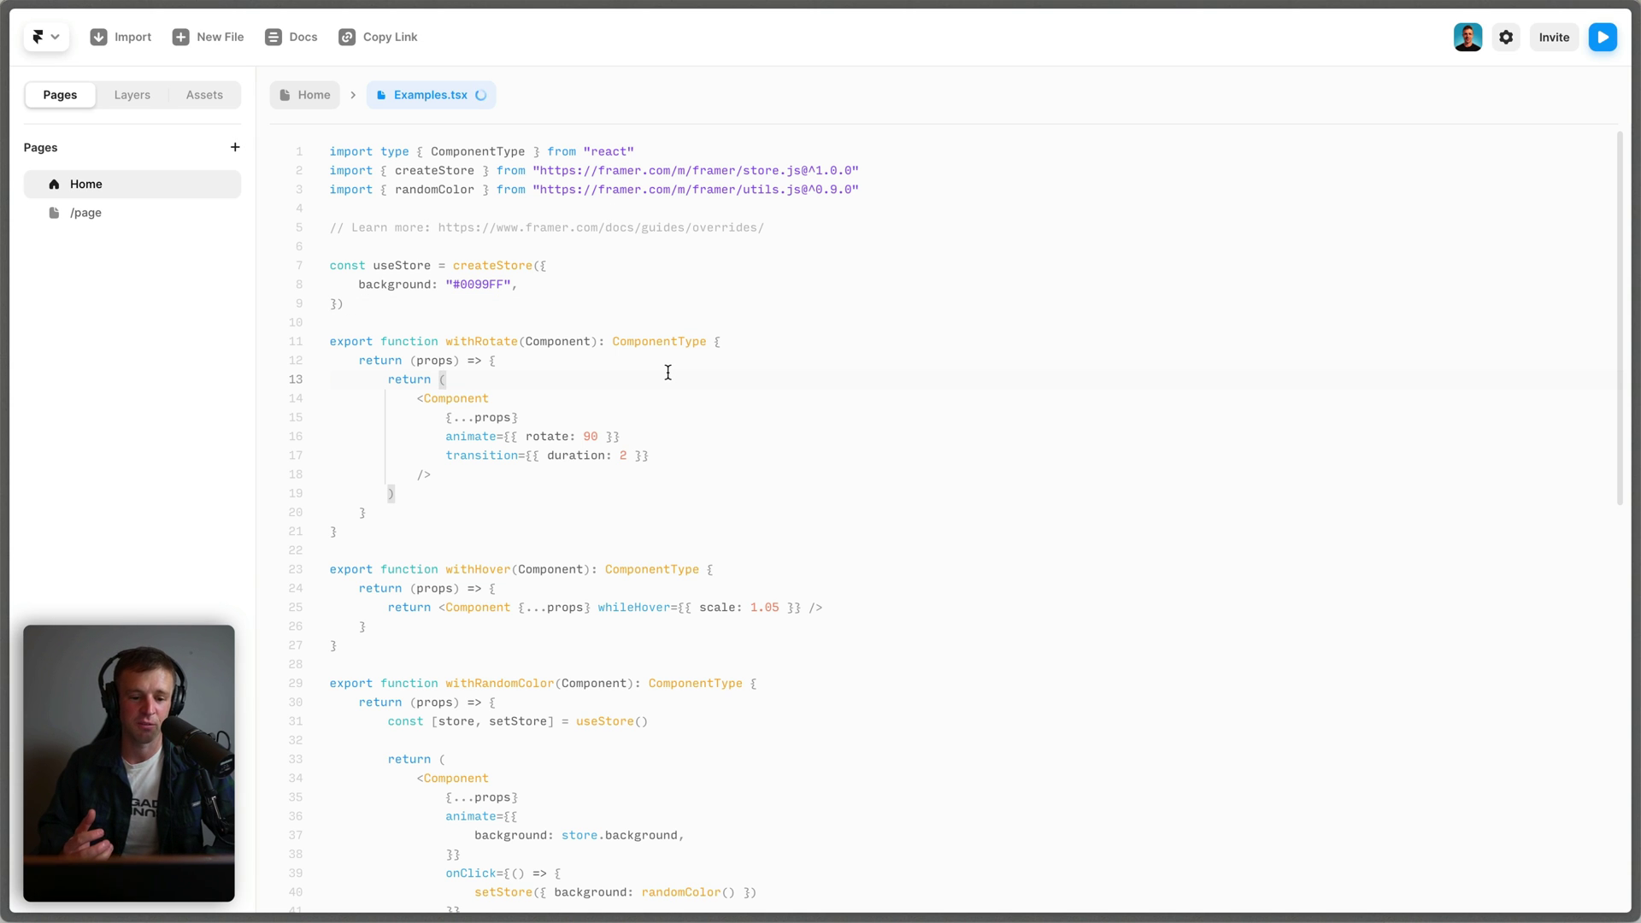
click(839, 610)
drag(379, 654, 381, 573)
click(440, 605)
click(373, 654)
drag(374, 654, 323, 574)
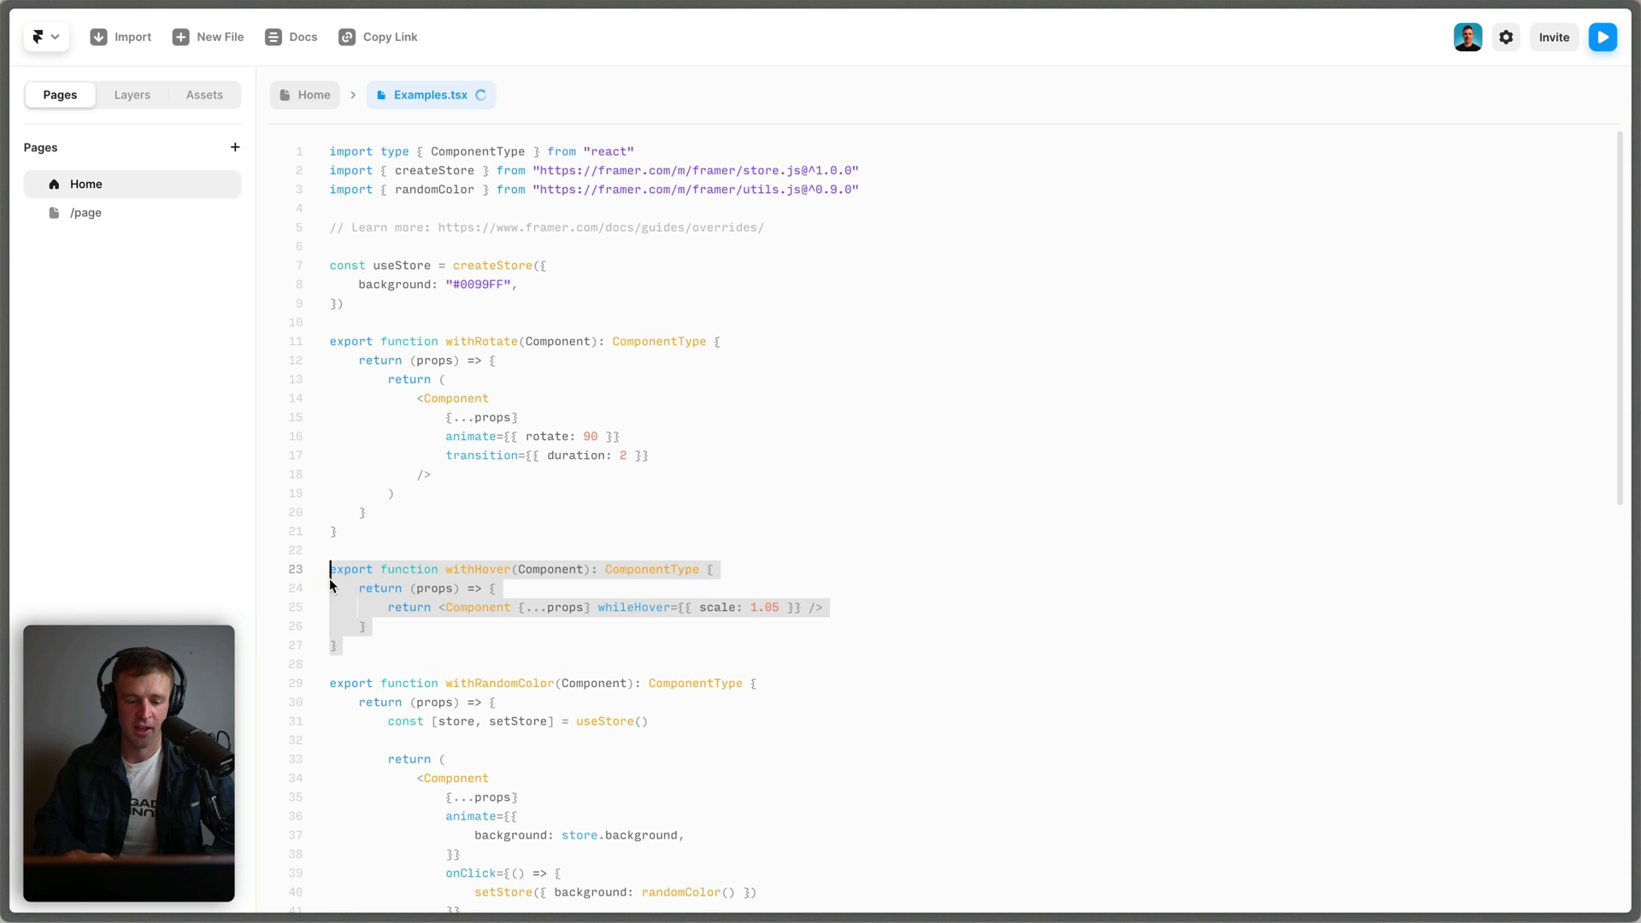
Paste two copies of the withHover function, then undo the pasted copies
key(super+c)
key(Right)
key(Return)
key(Return)
key(super+v)
key(Return)
key(Return)
key(super+v)
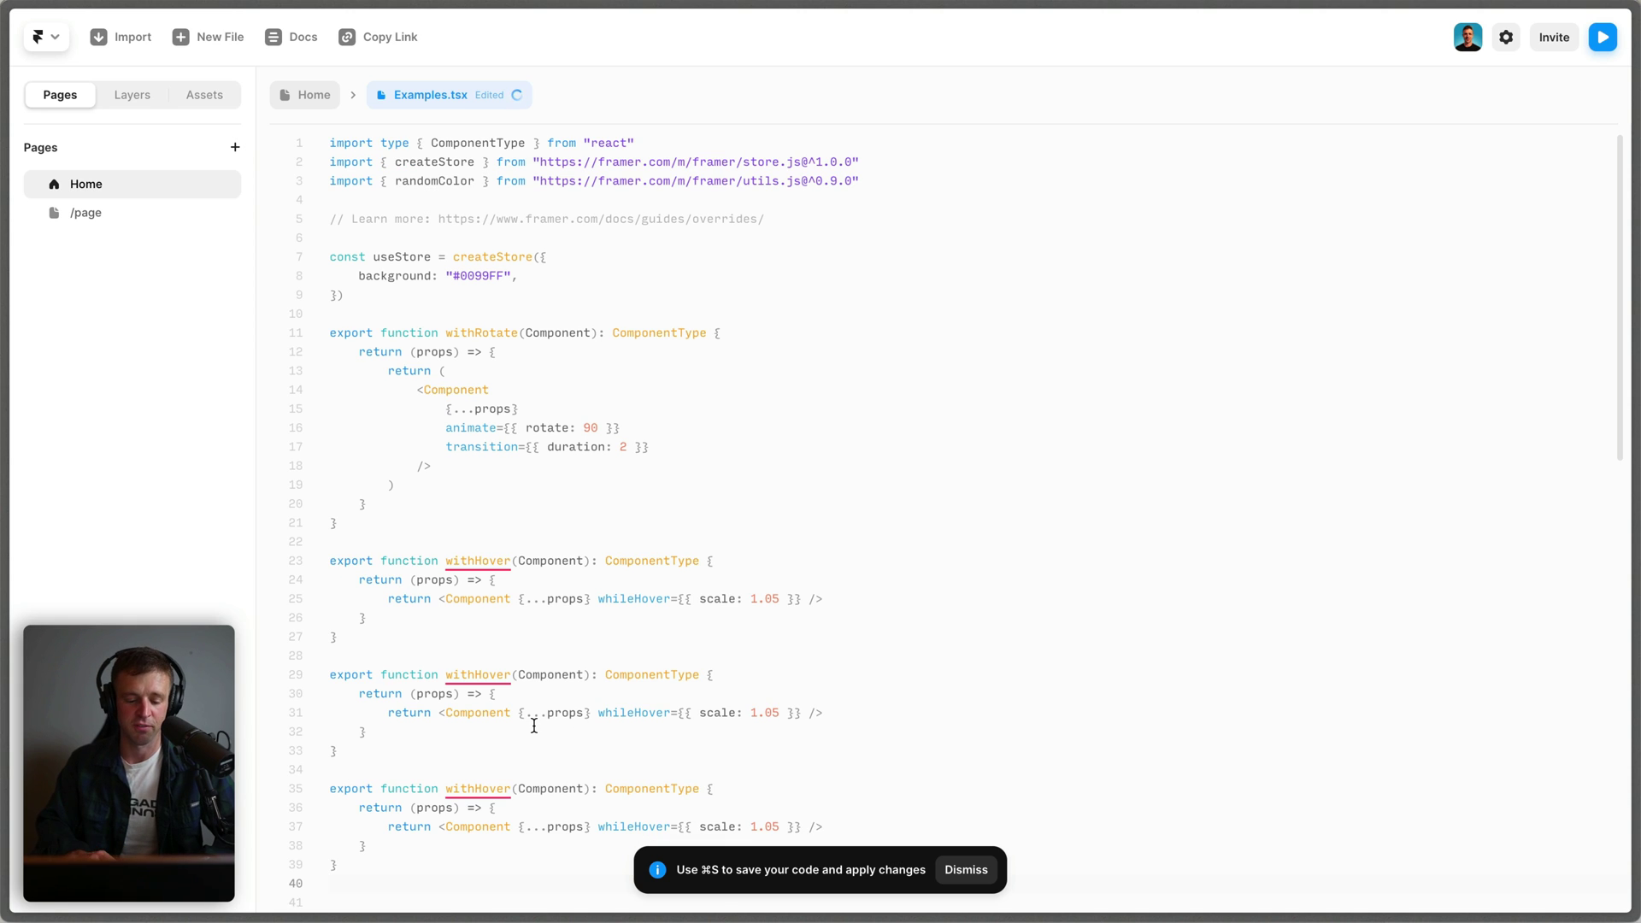
key(super+z)
key(super+z)
key(super+z)
key(super+z)
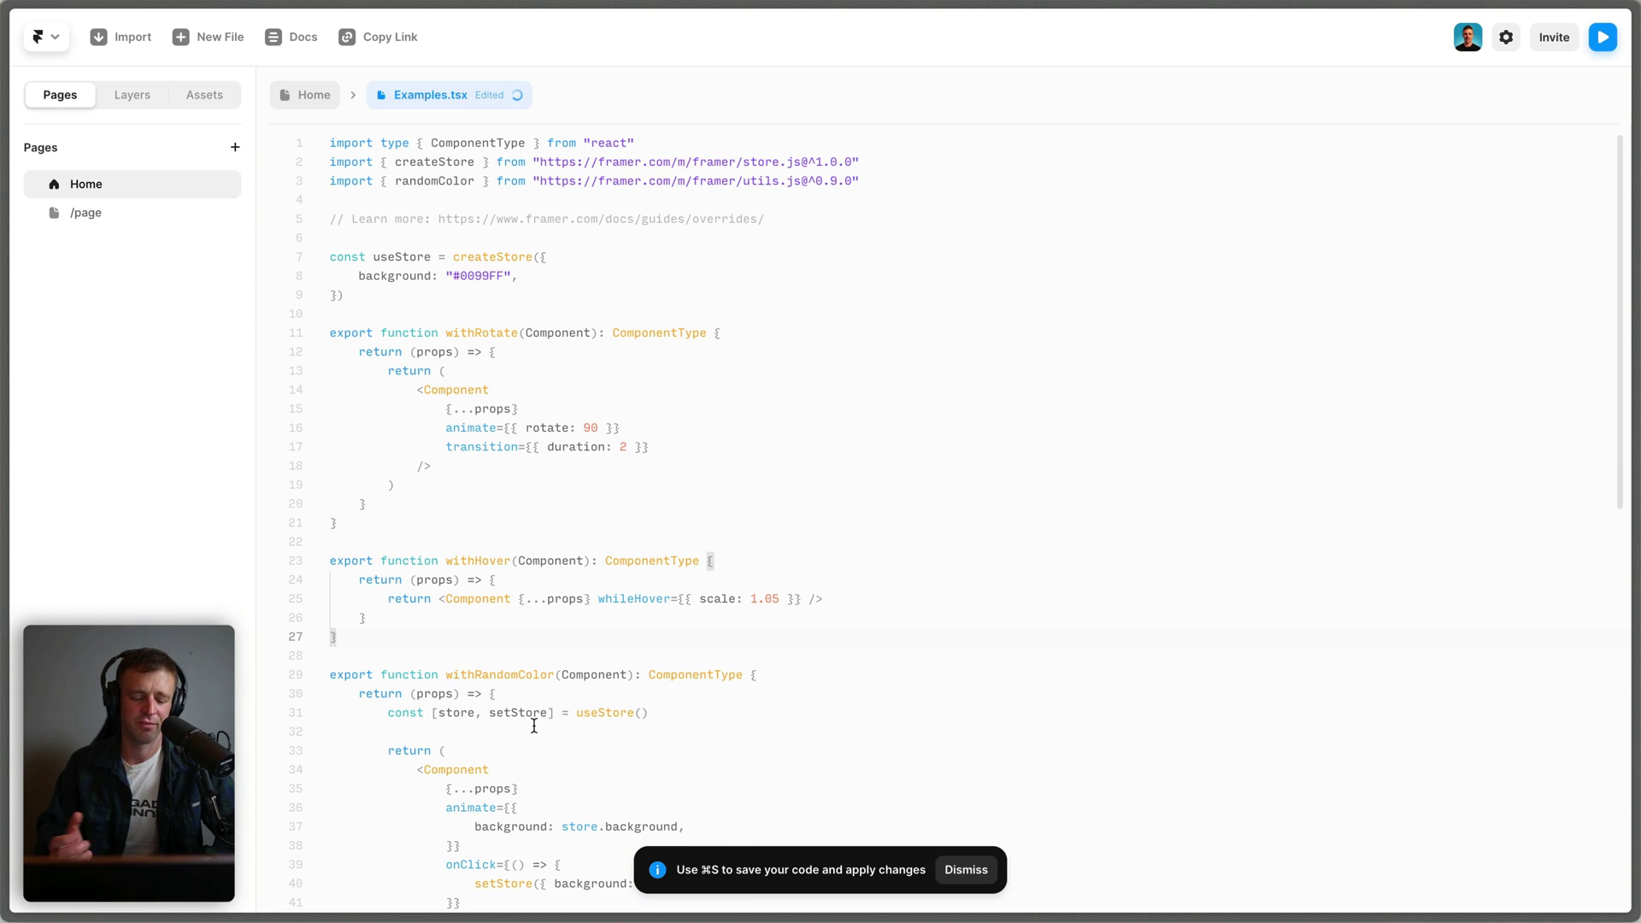
Inspect the withRotate function body, leaving the code unchanged
click(630, 584)
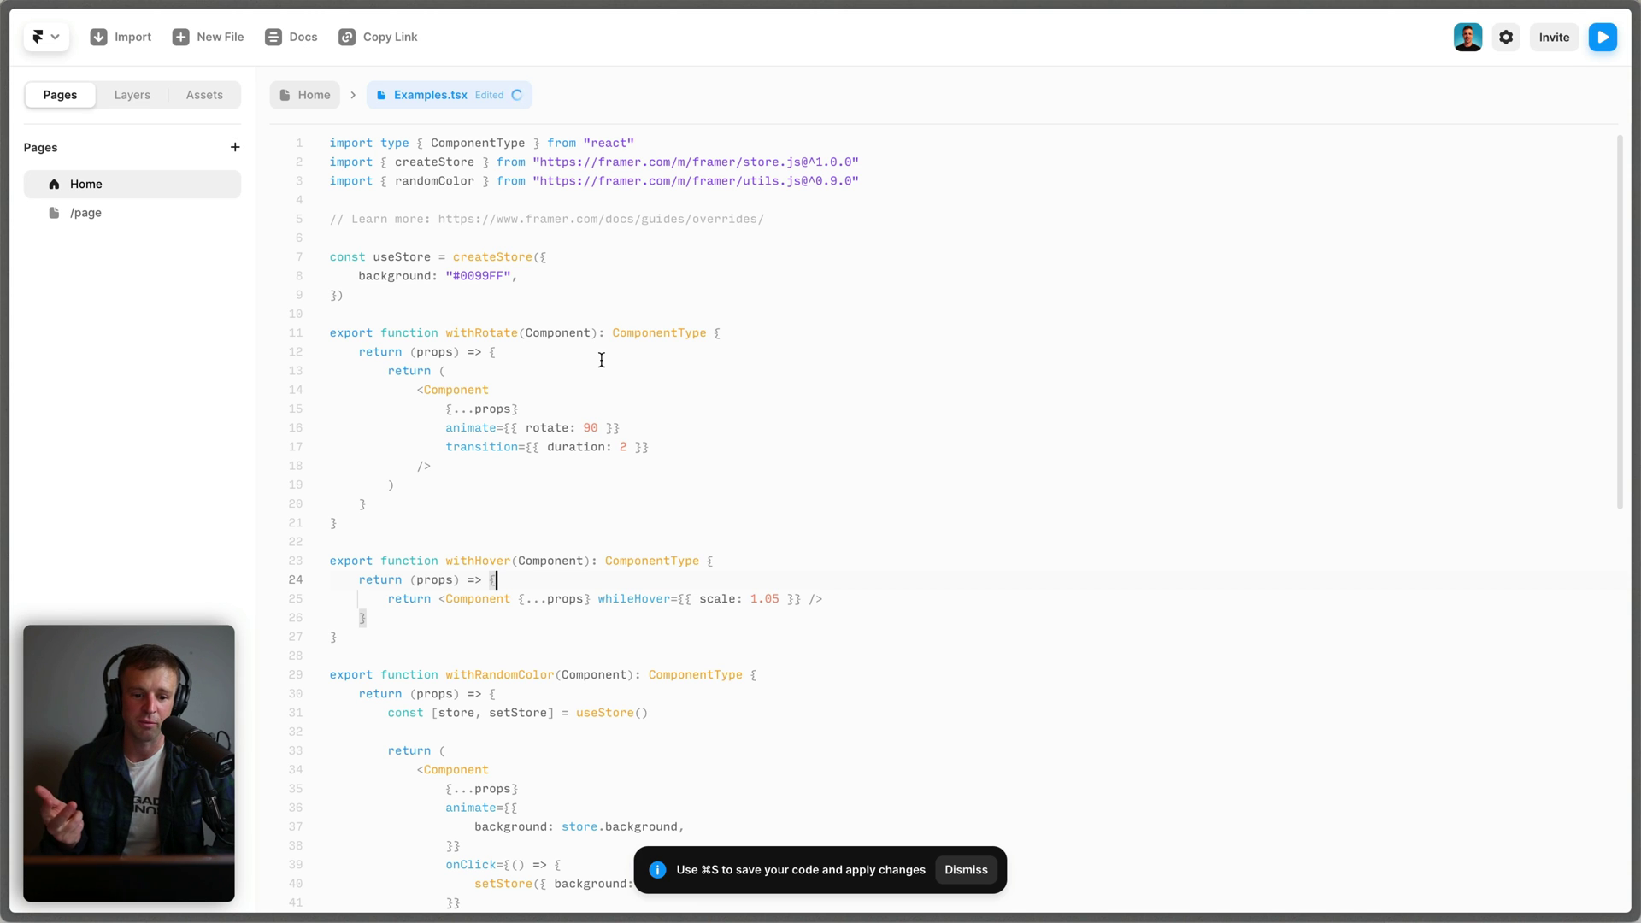
drag(518, 496, 461, 356)
click(537, 379)
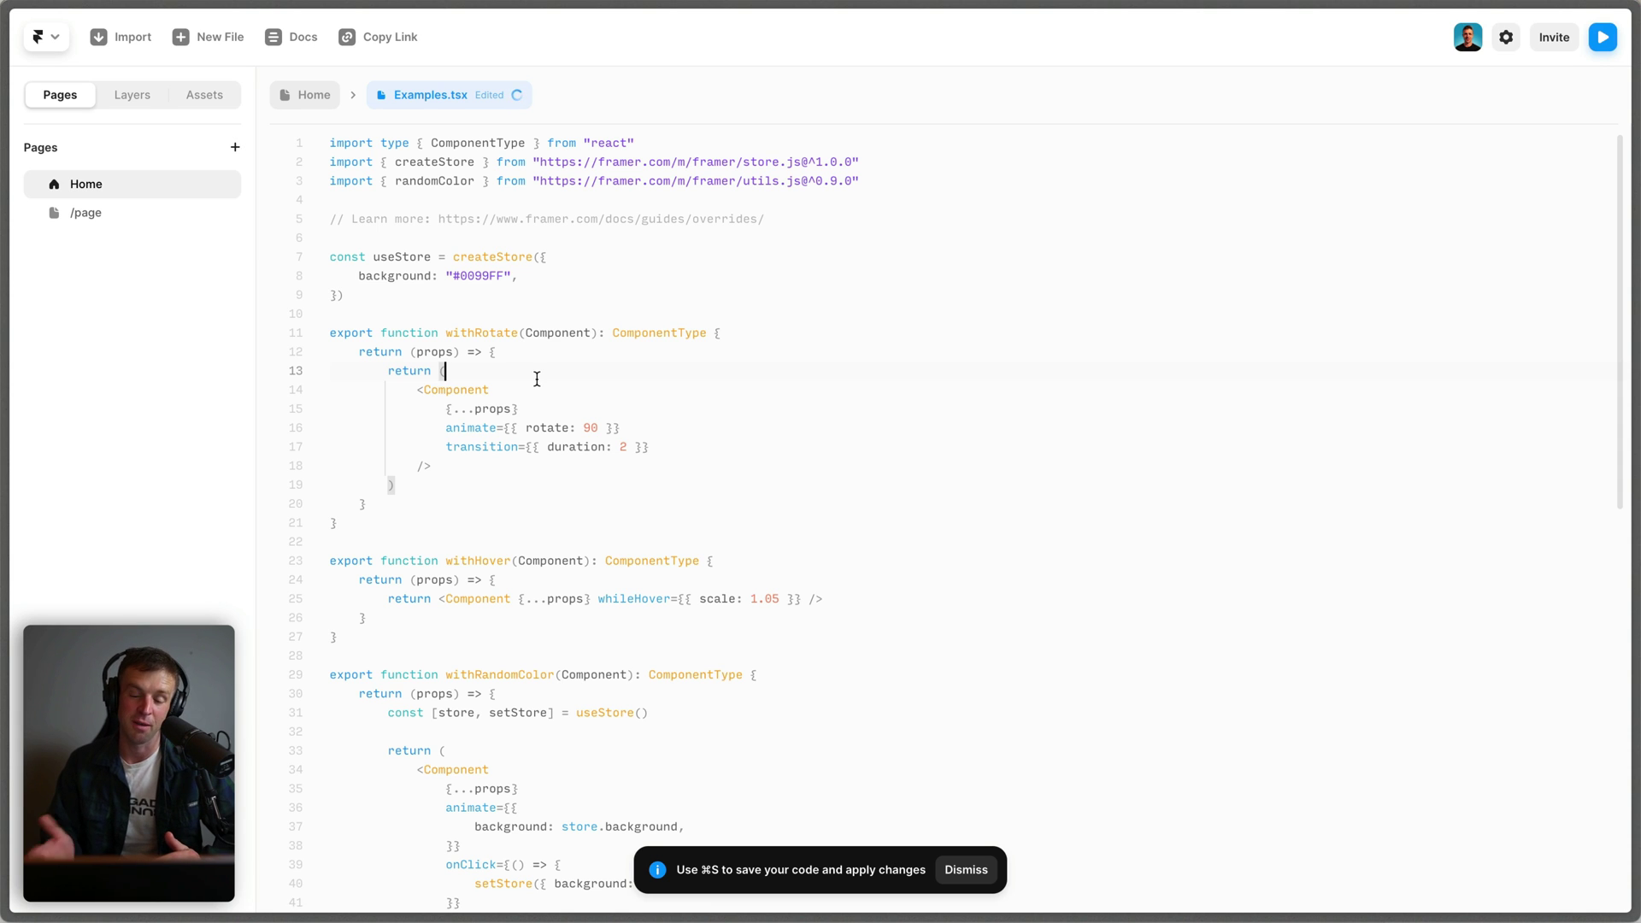
click(549, 458)
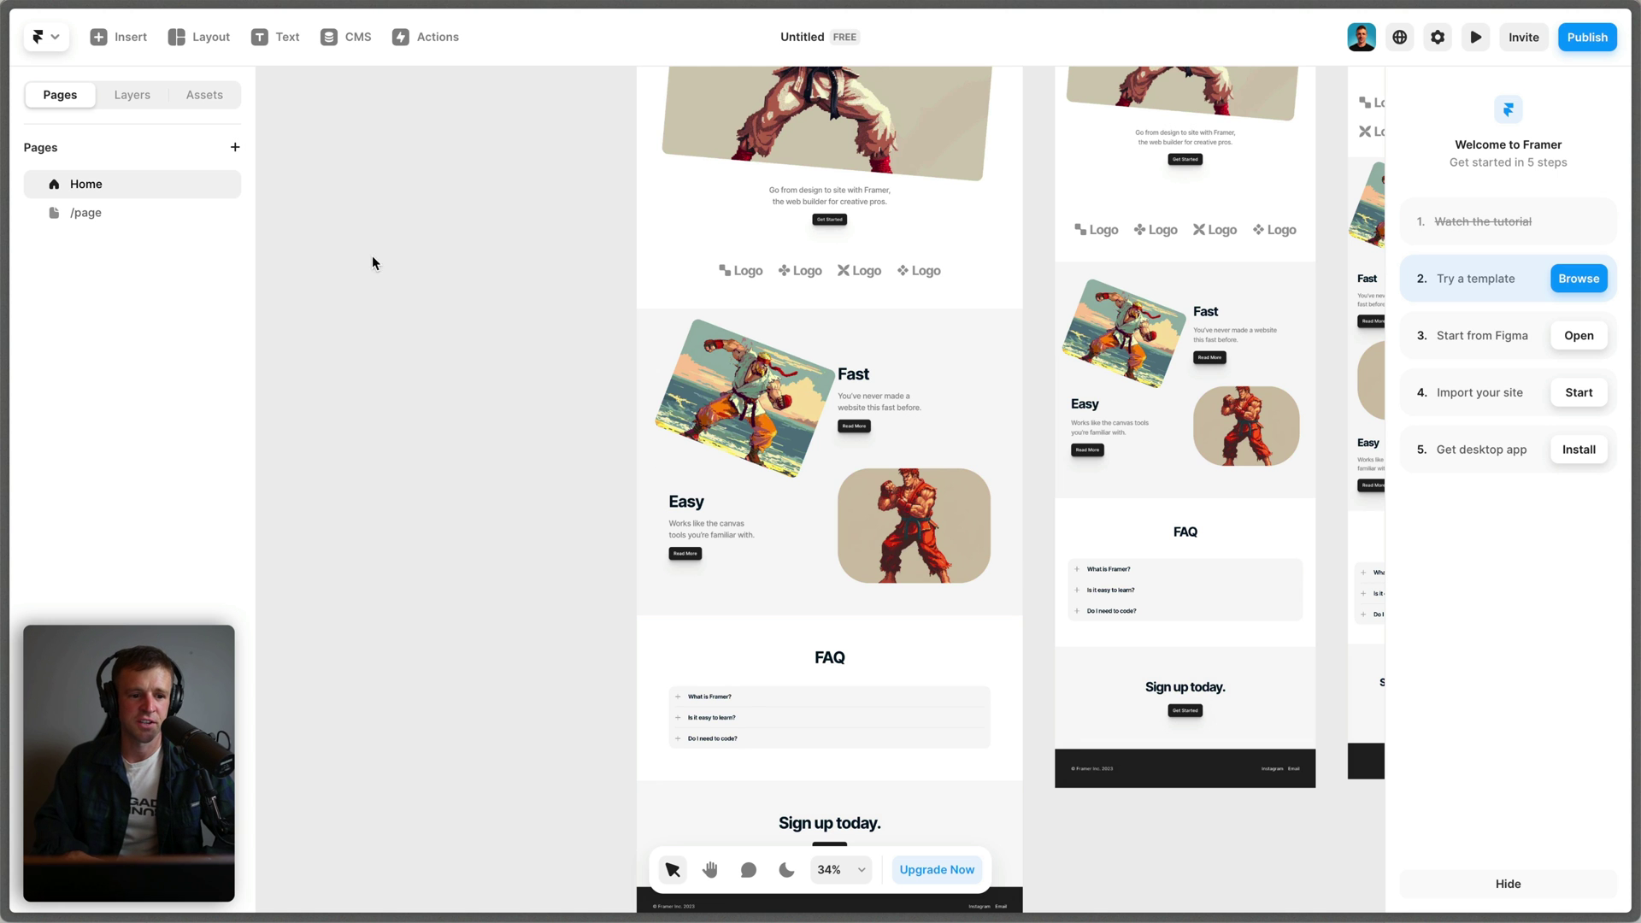
Insert a form Input component and check its Service dropdown, keeping Loops selected
click(132, 55)
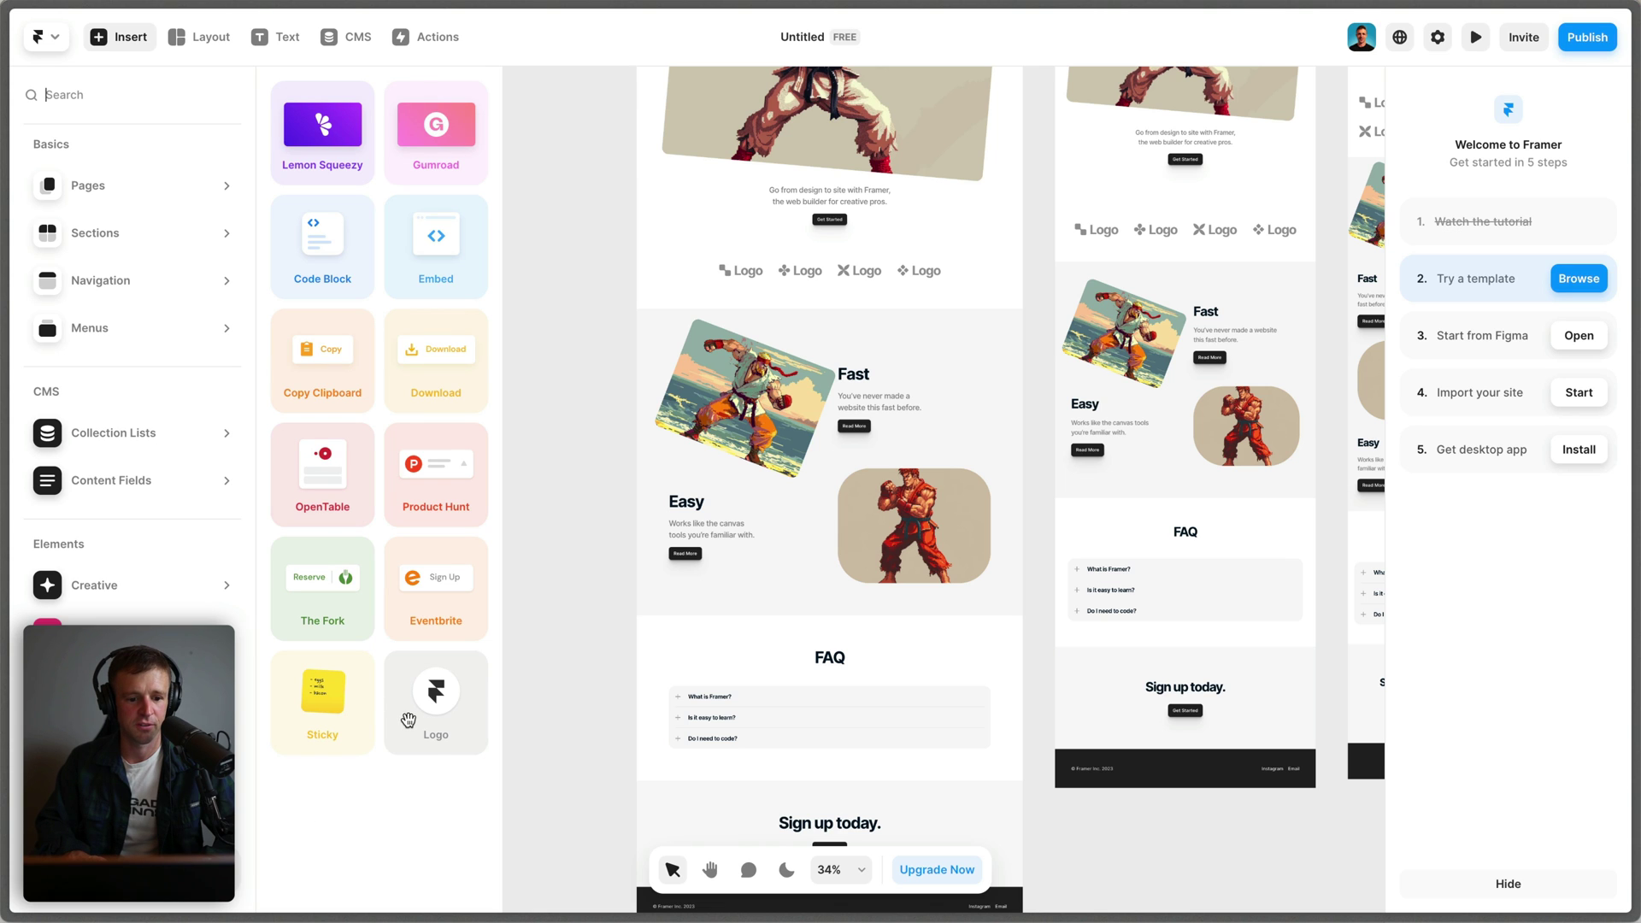
scroll(341, 733, down, 5)
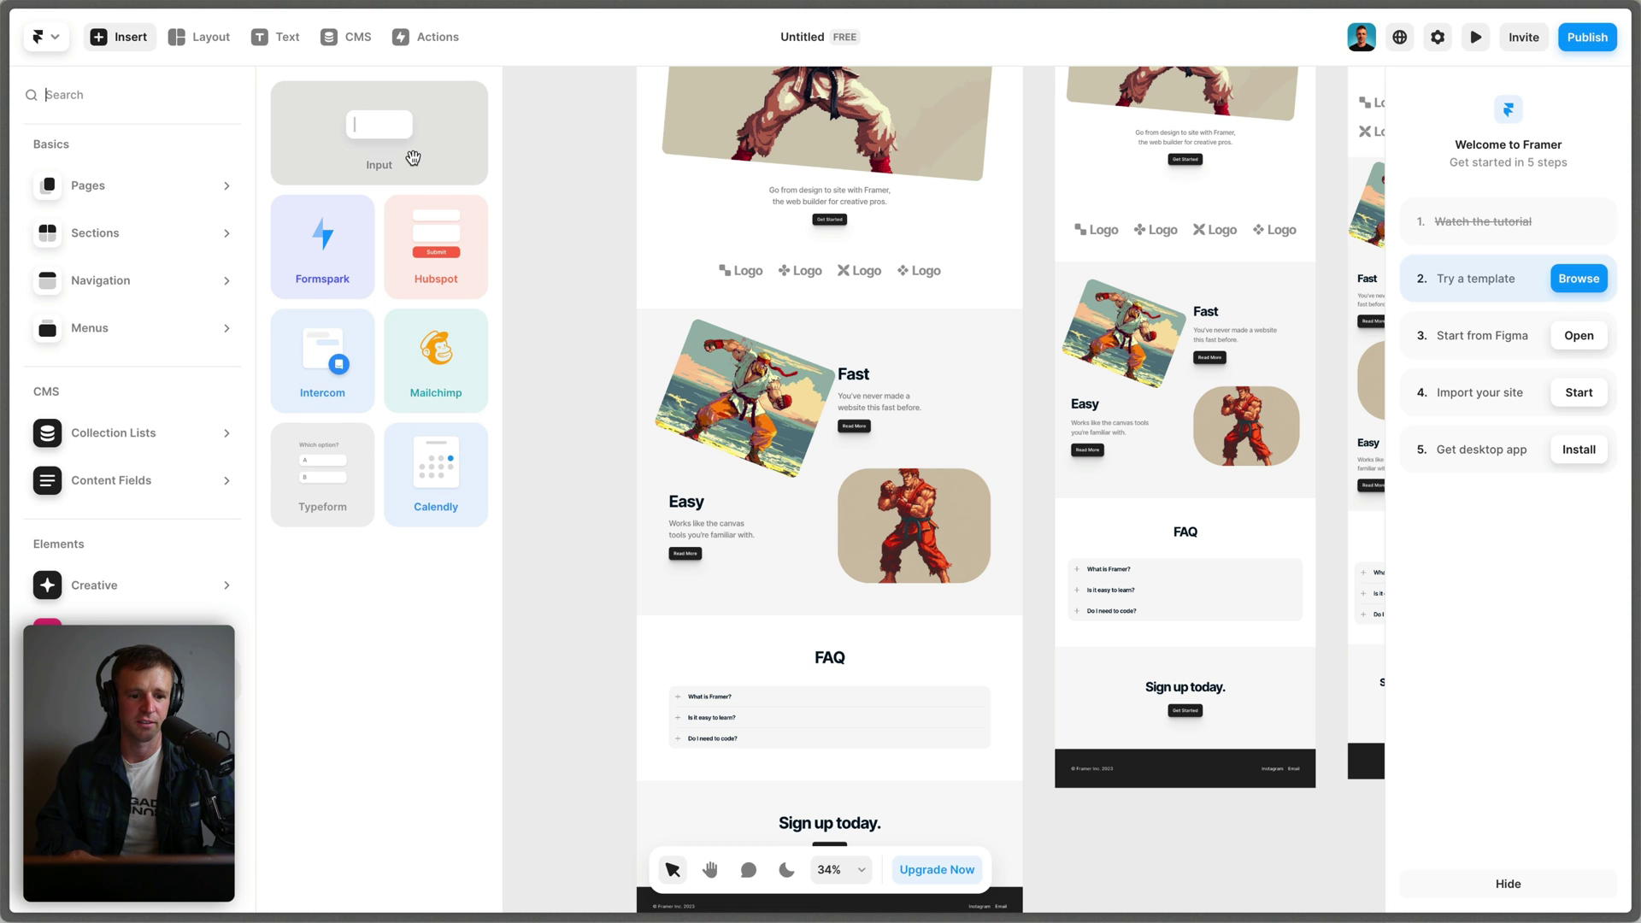
click(413, 158)
scroll(843, 630, down, 2)
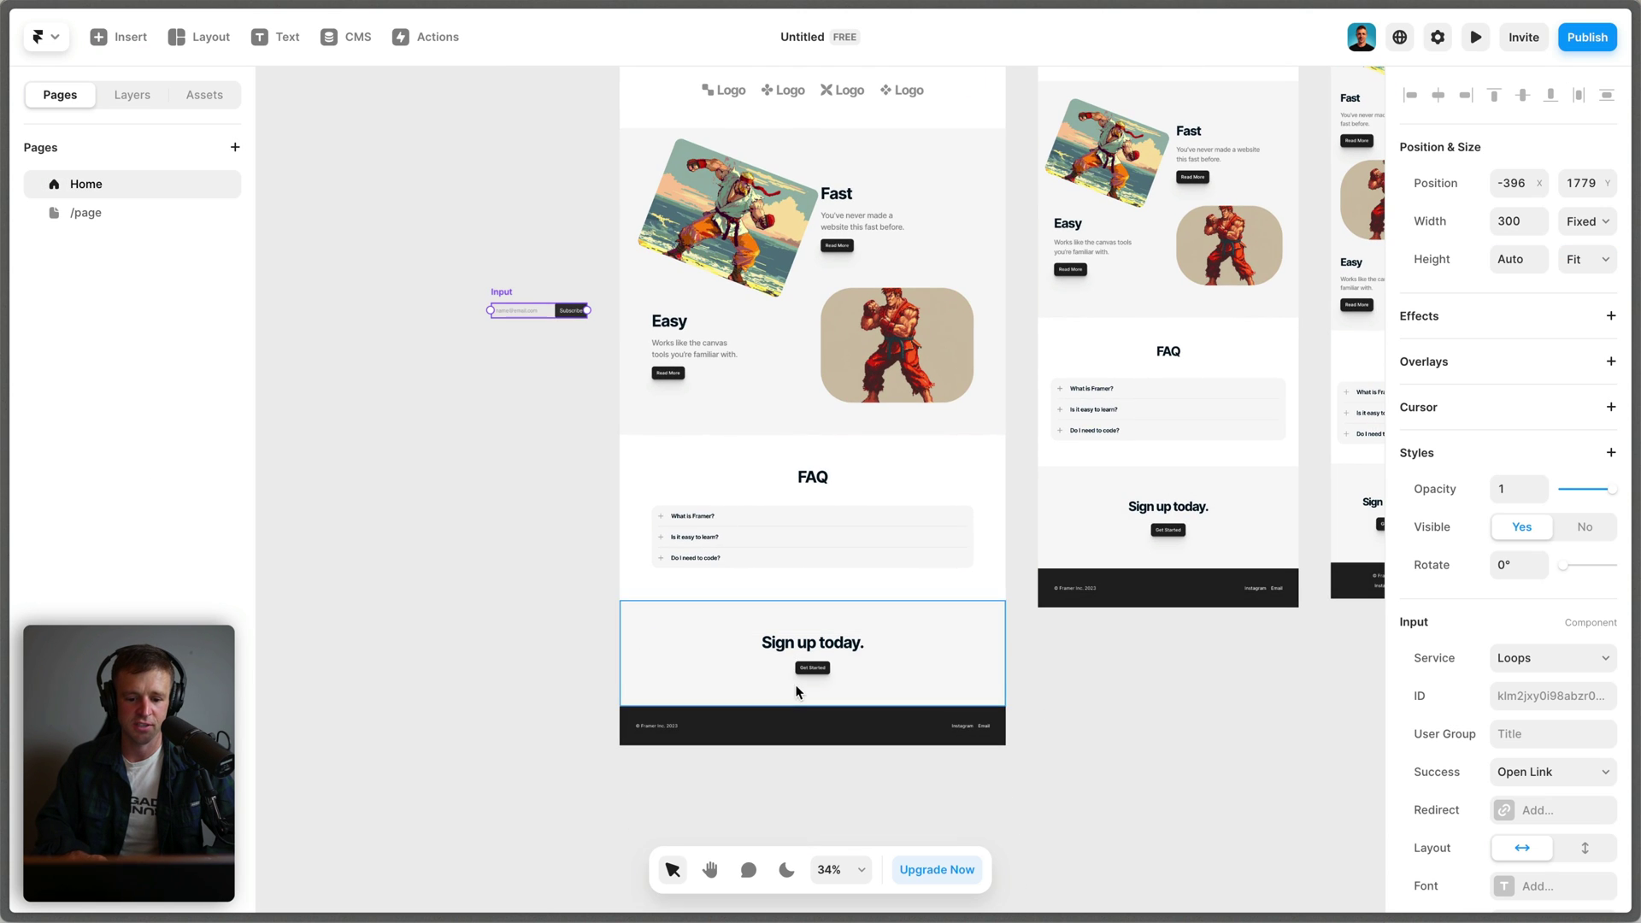
scroll(527, 310, up, 5)
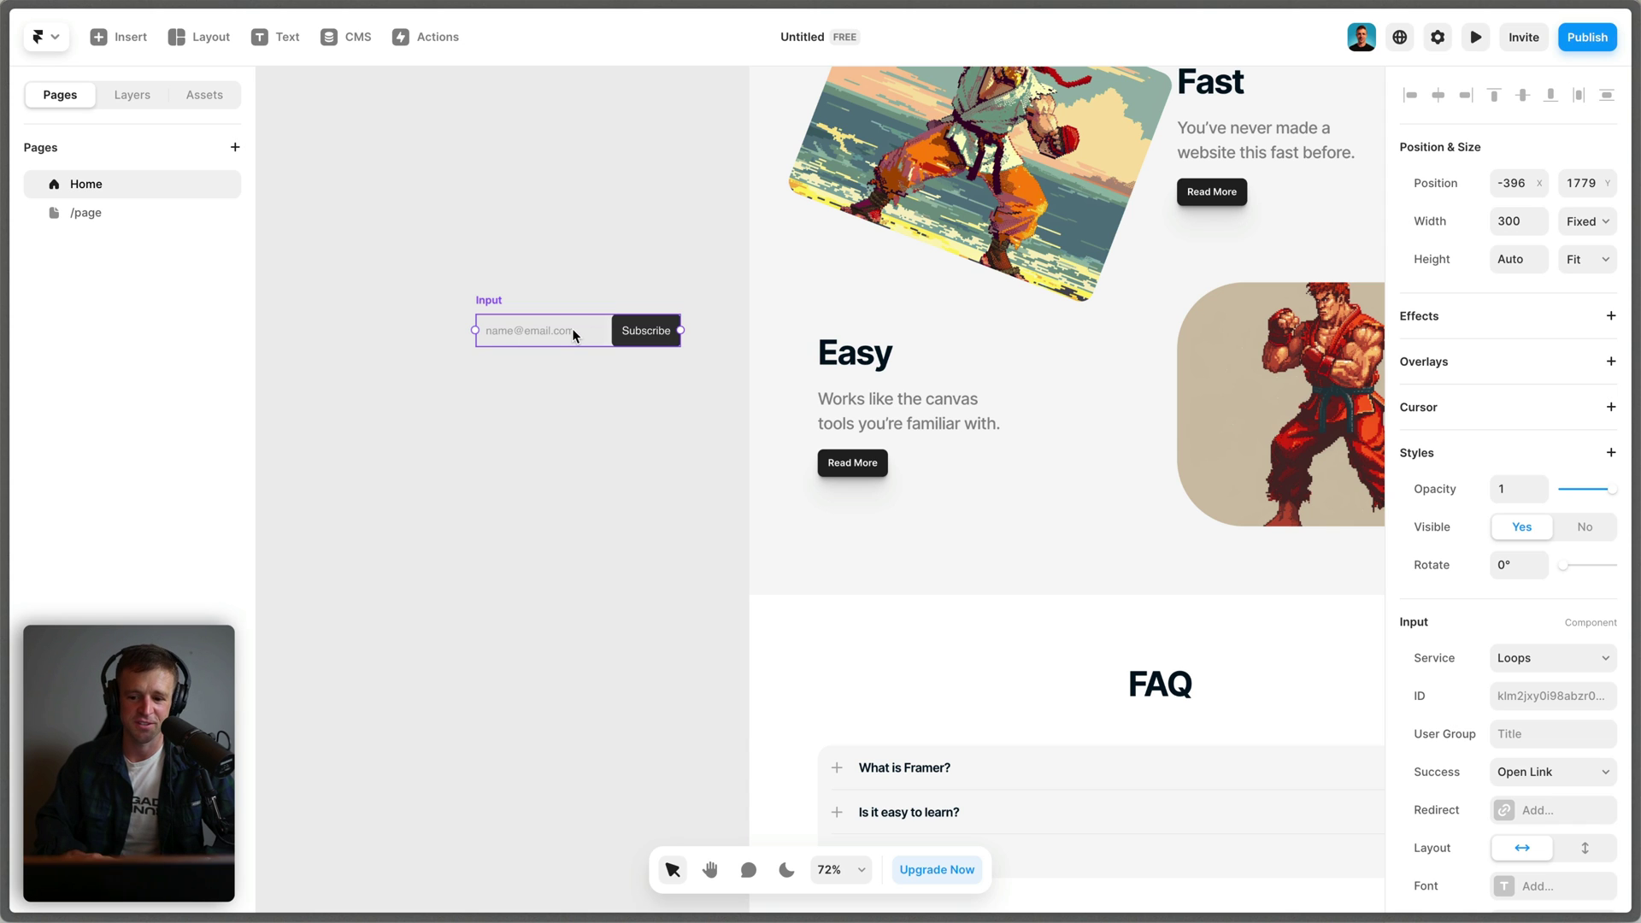
scroll(1575, 579, down, 3)
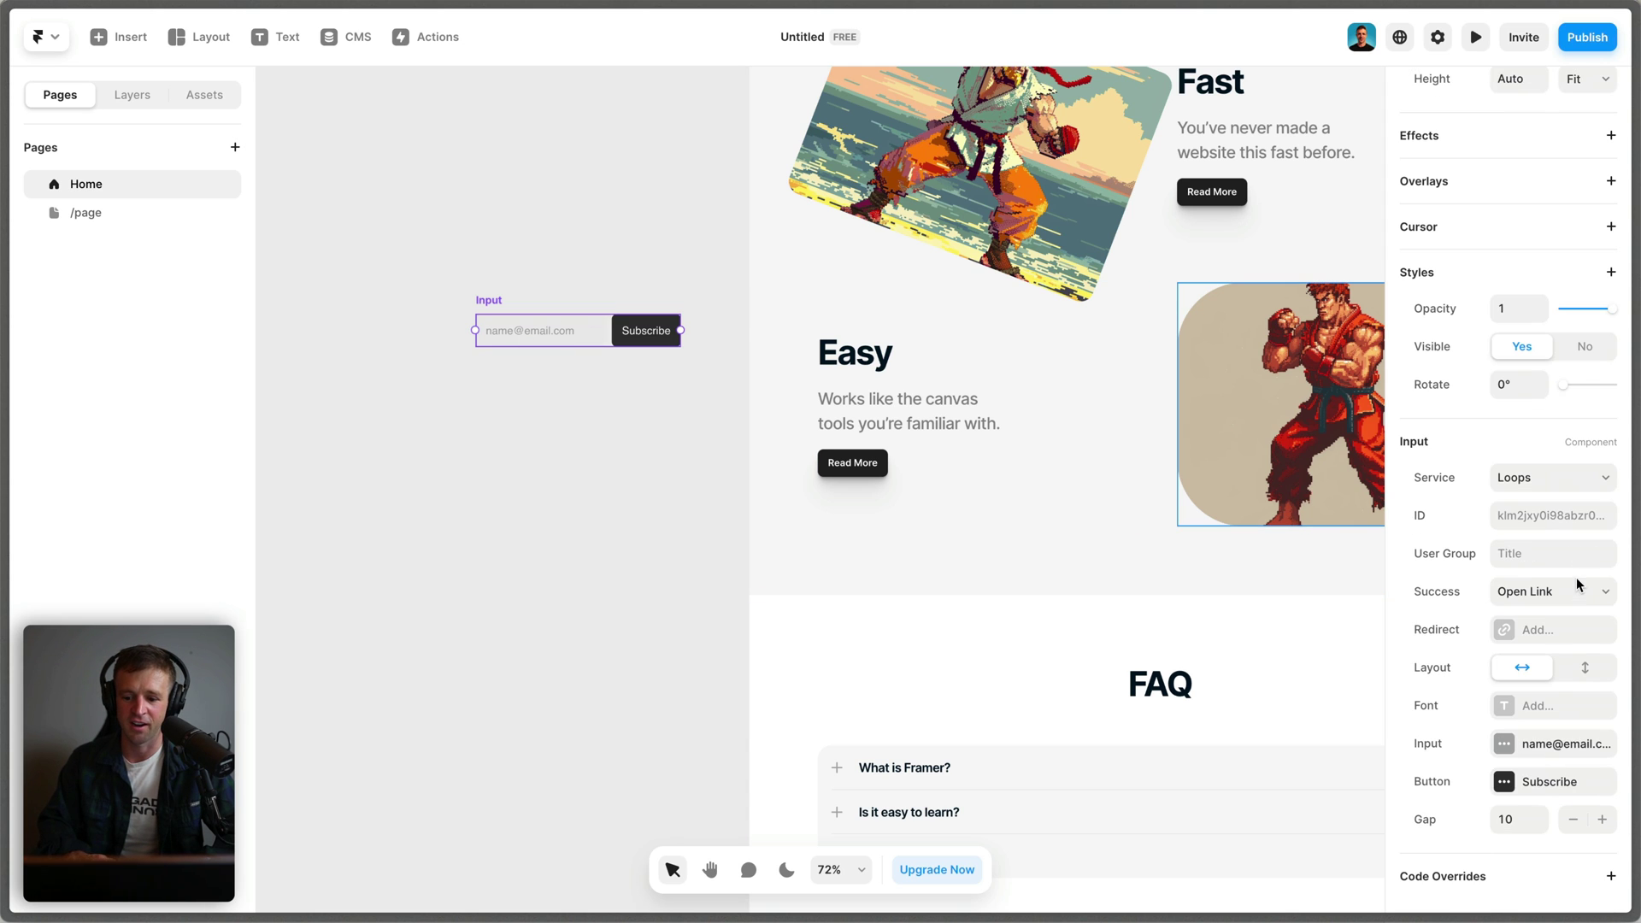
click(1530, 480)
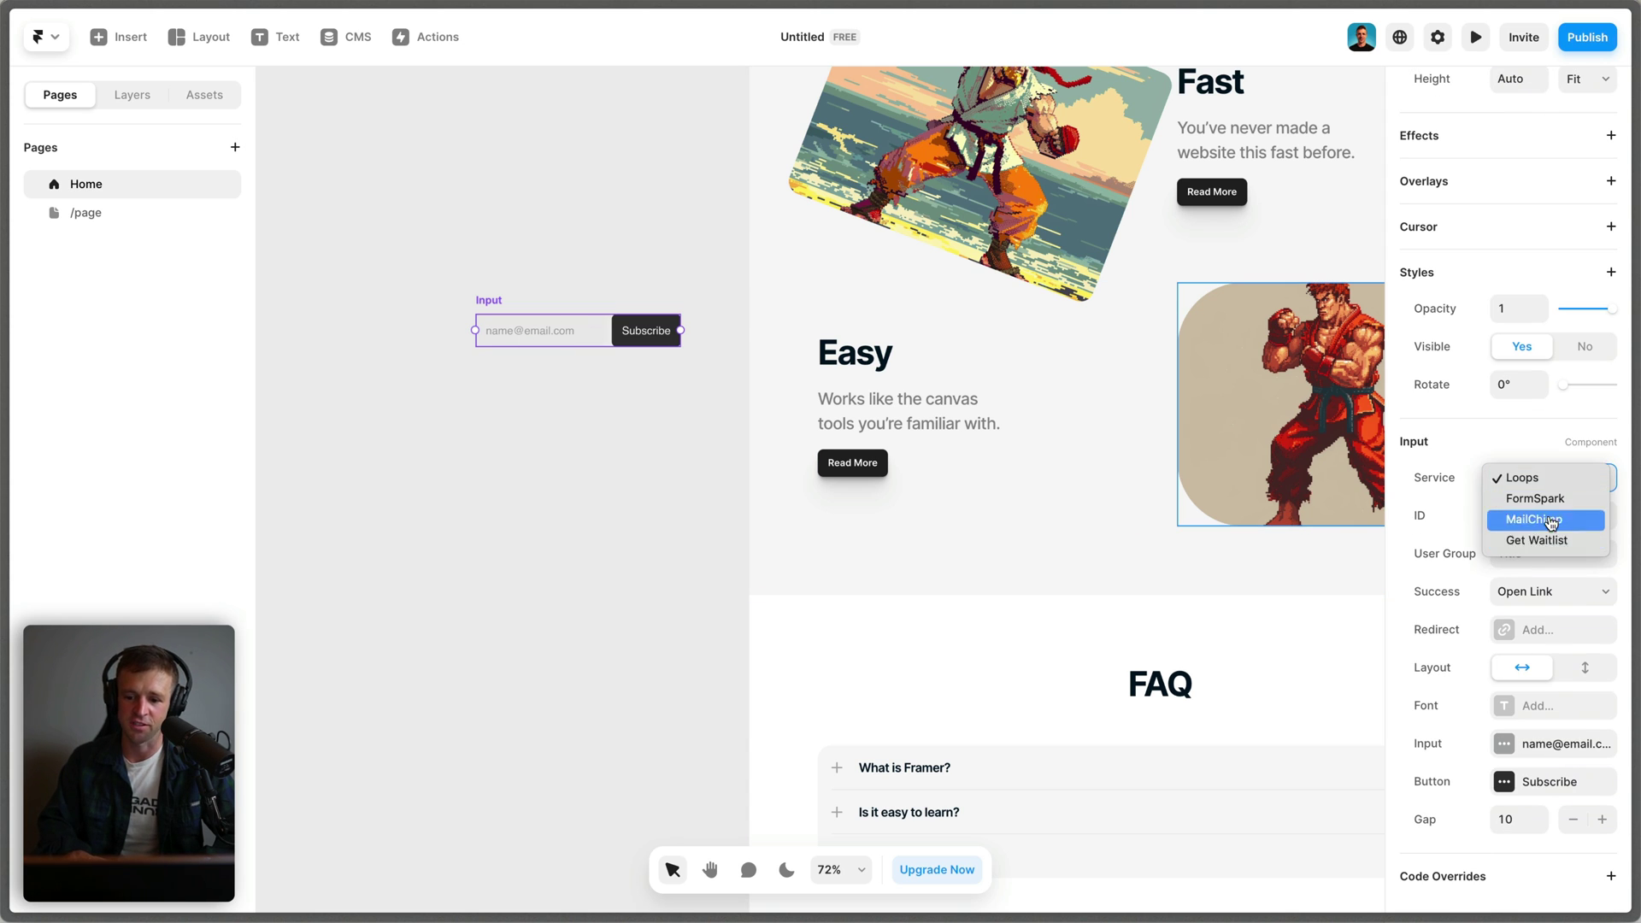
click(1464, 476)
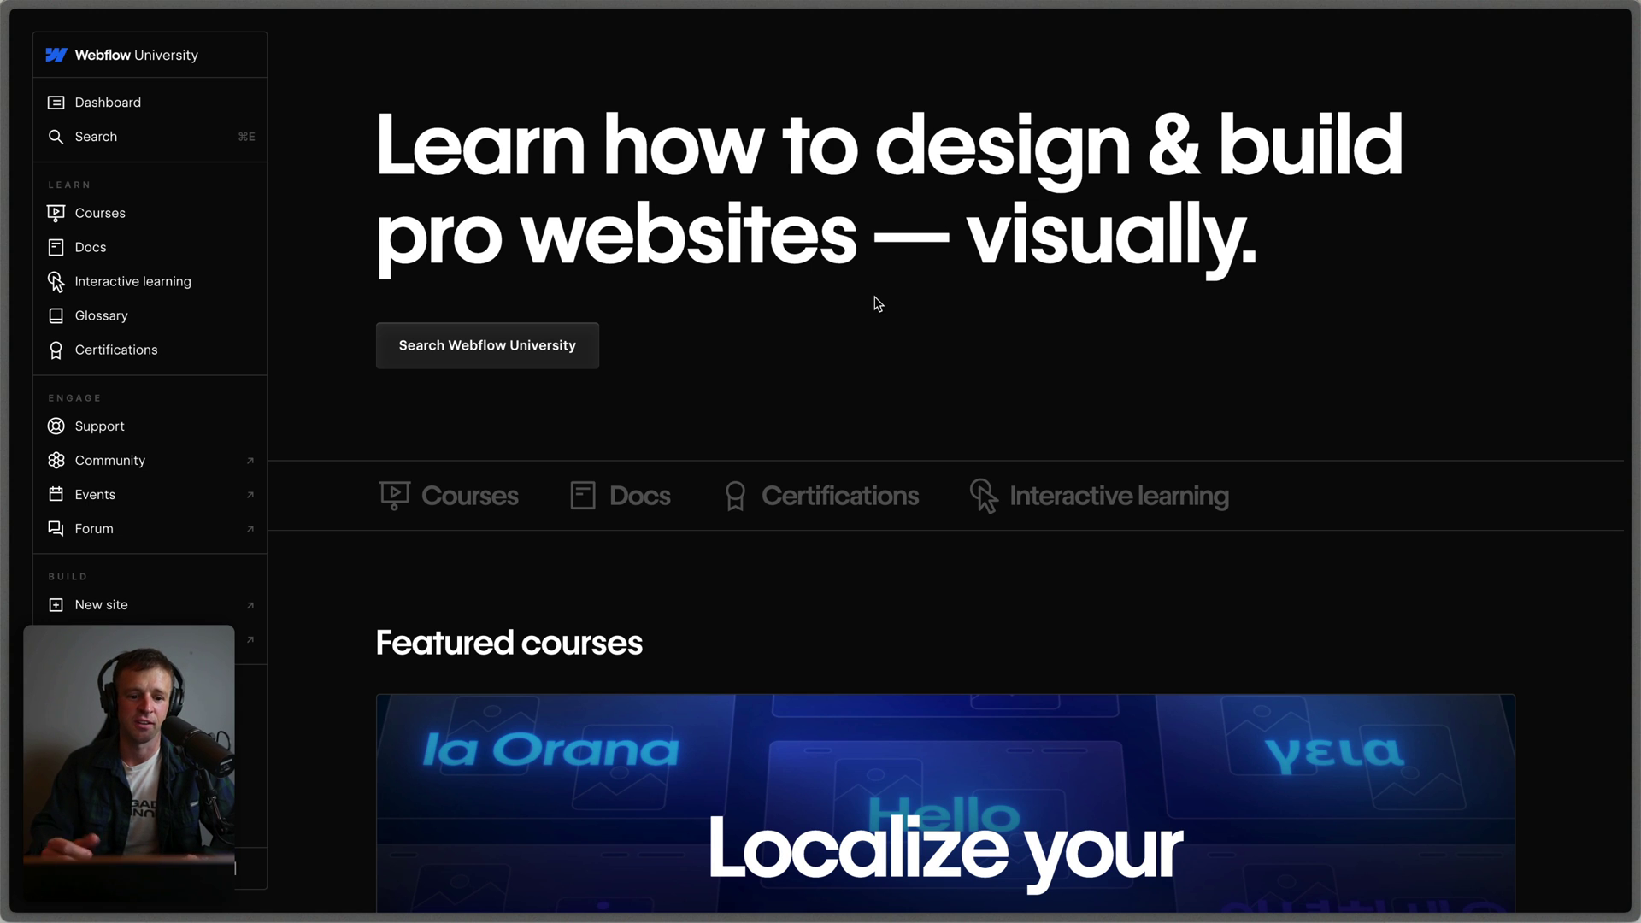
Open Webflow University's Courses catalogue, scroll through the course grid and back to the top
click(146, 212)
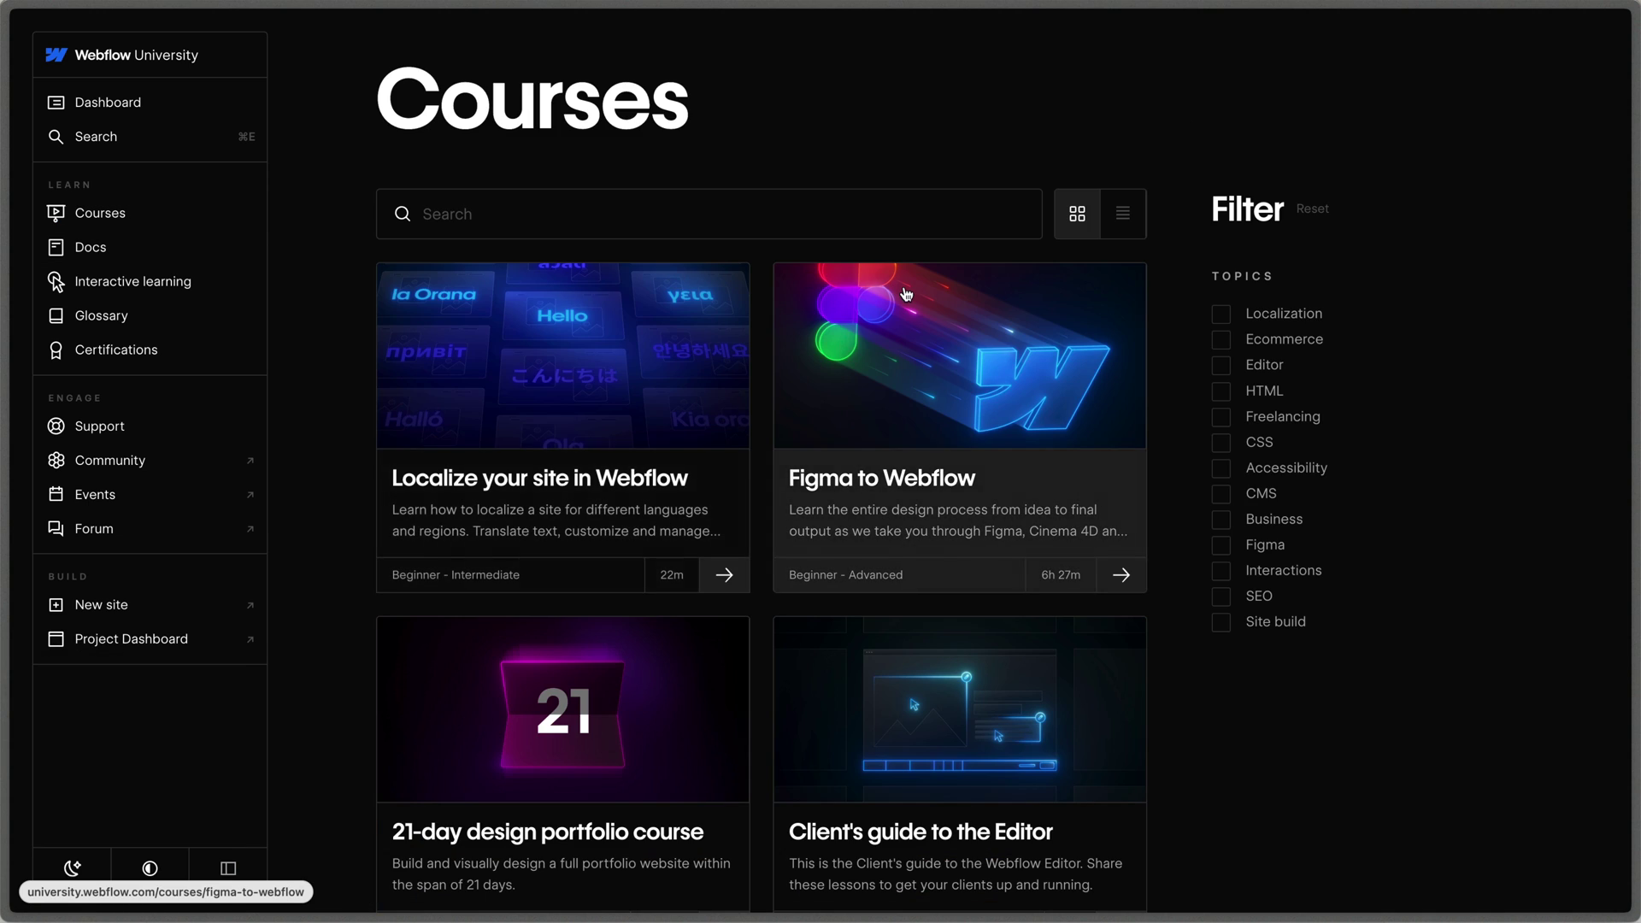
scroll(905, 294, down, 6)
scroll(904, 293, down, 8)
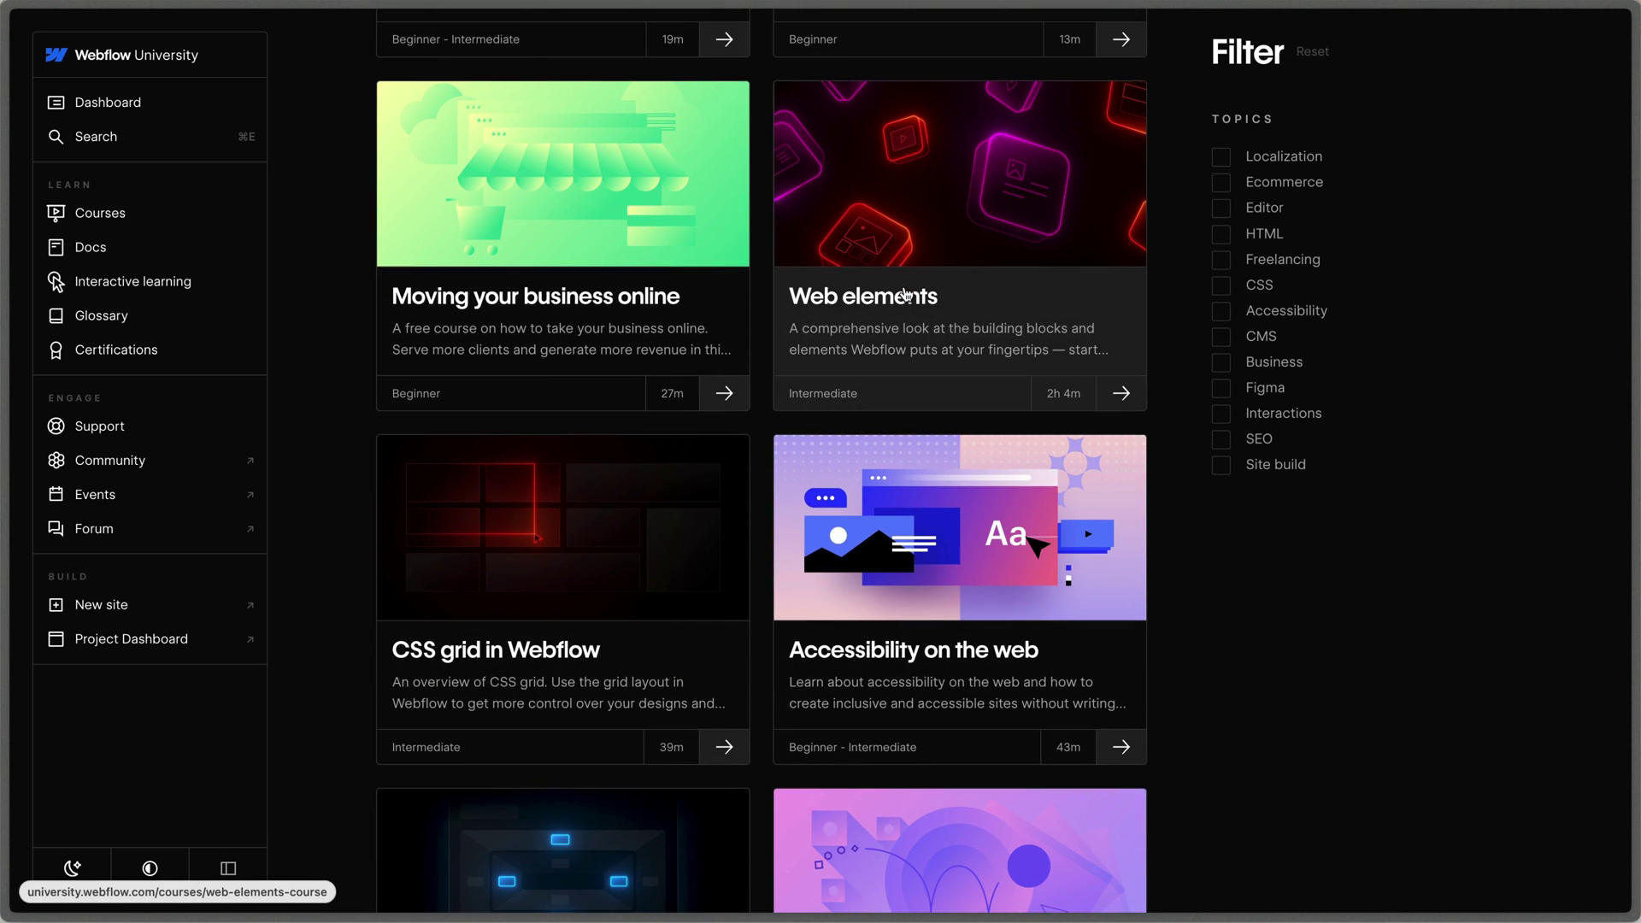
scroll(906, 295, up, 15)
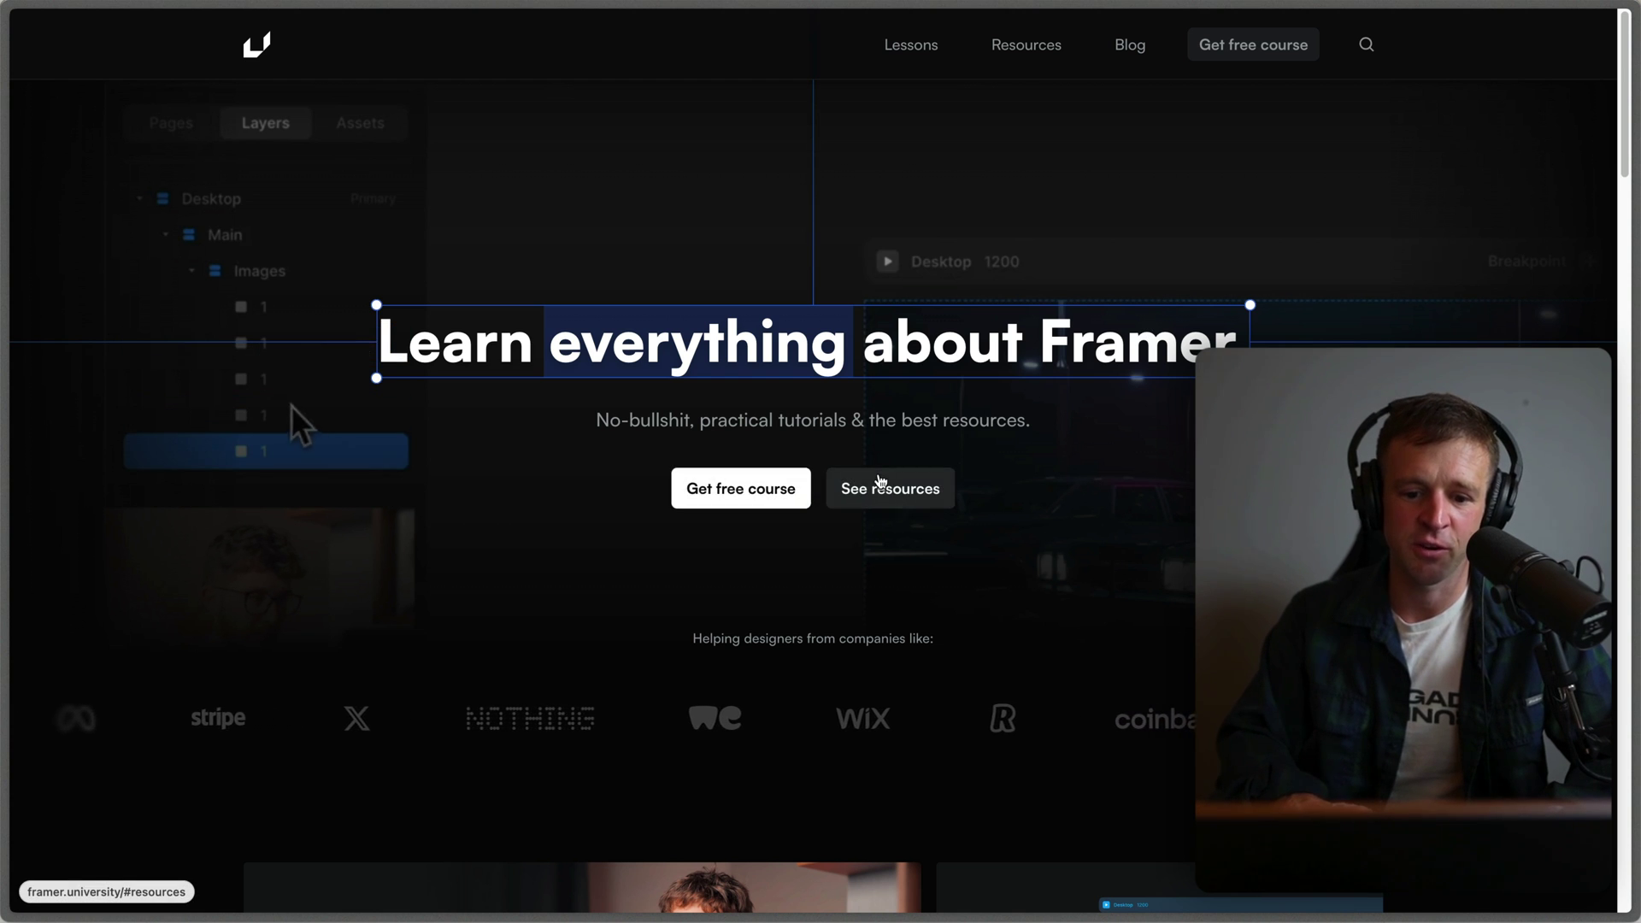
Page the resources carousel to Comments Section Component and Windwheel 3D Animation, then scroll to the blog
scroll(853, 480, down, 20)
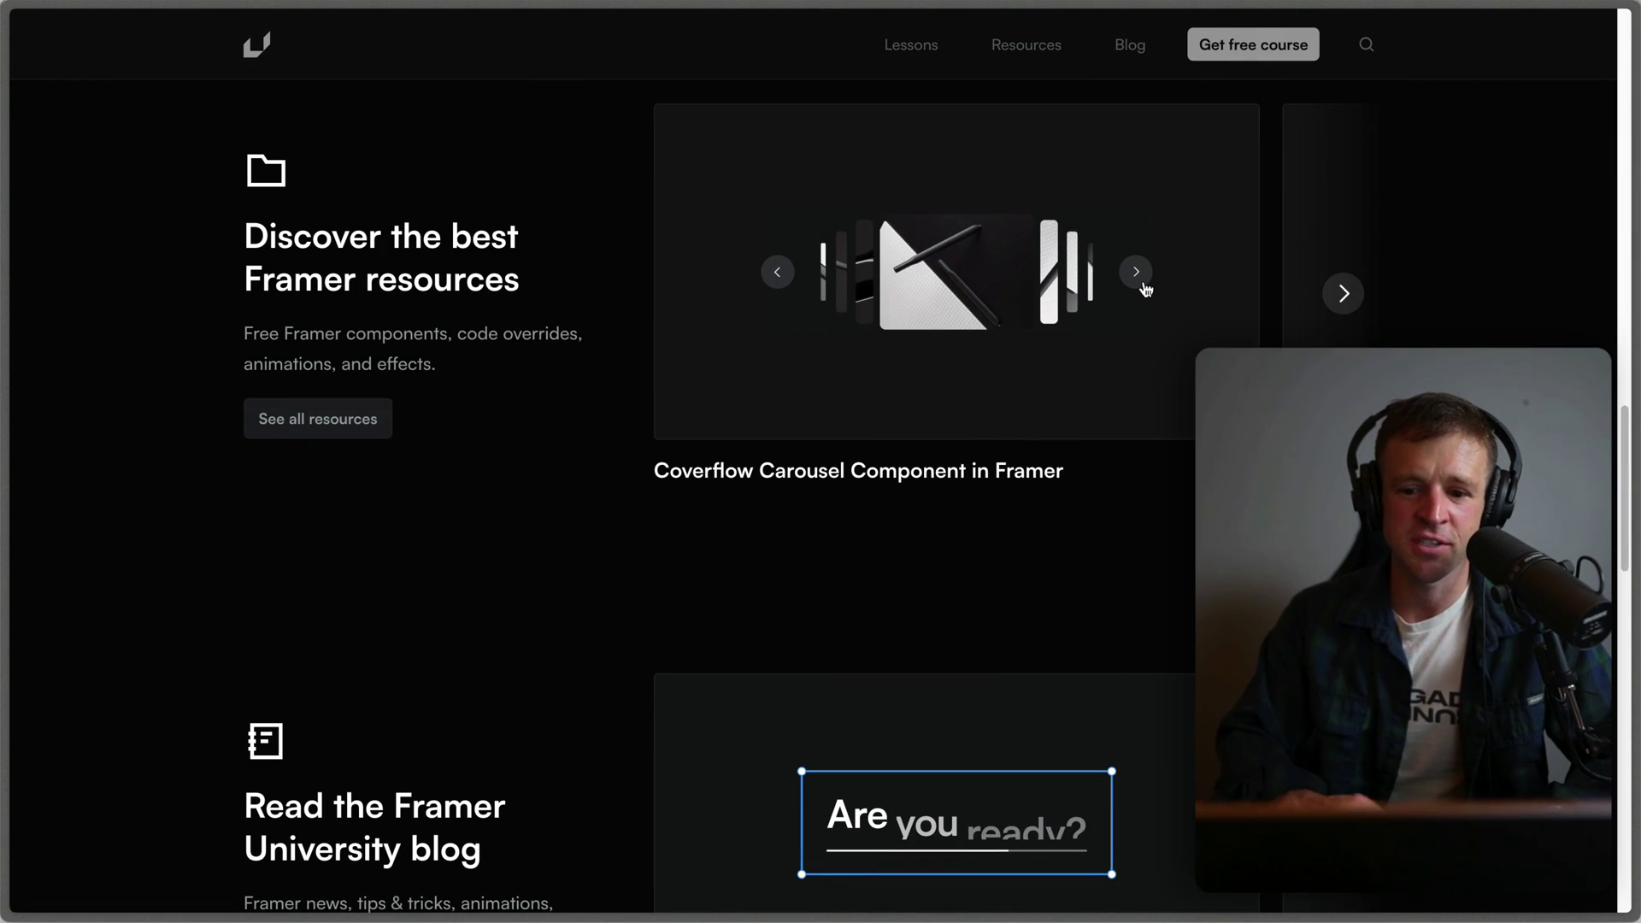
click(1346, 295)
click(1346, 295)
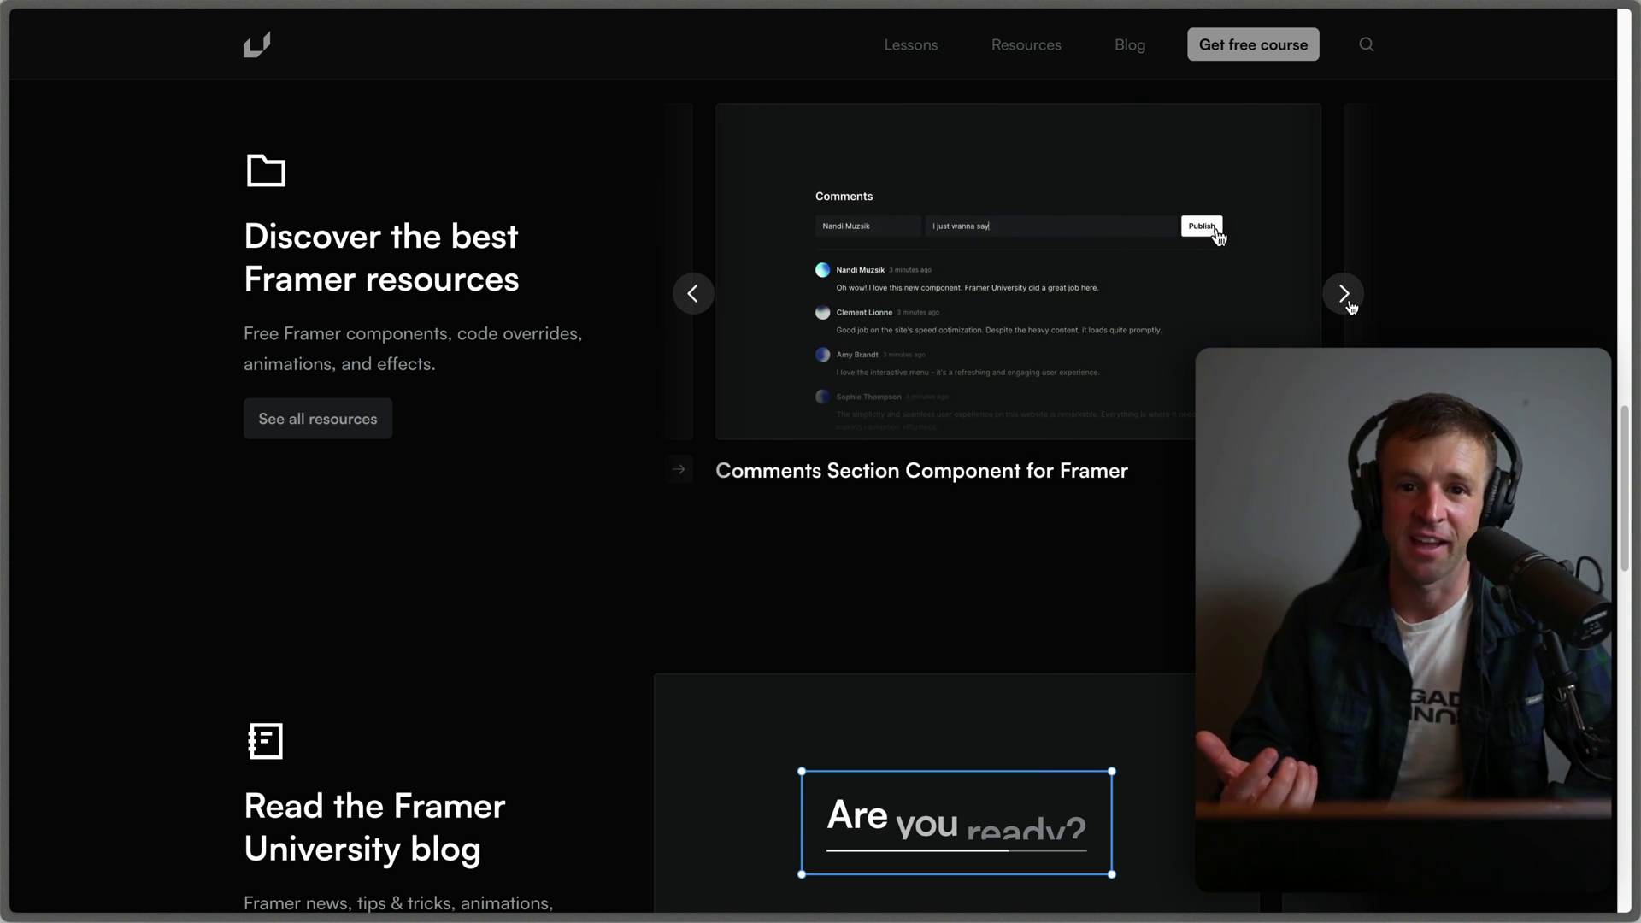
click(1345, 295)
scroll(1342, 325, up, 2)
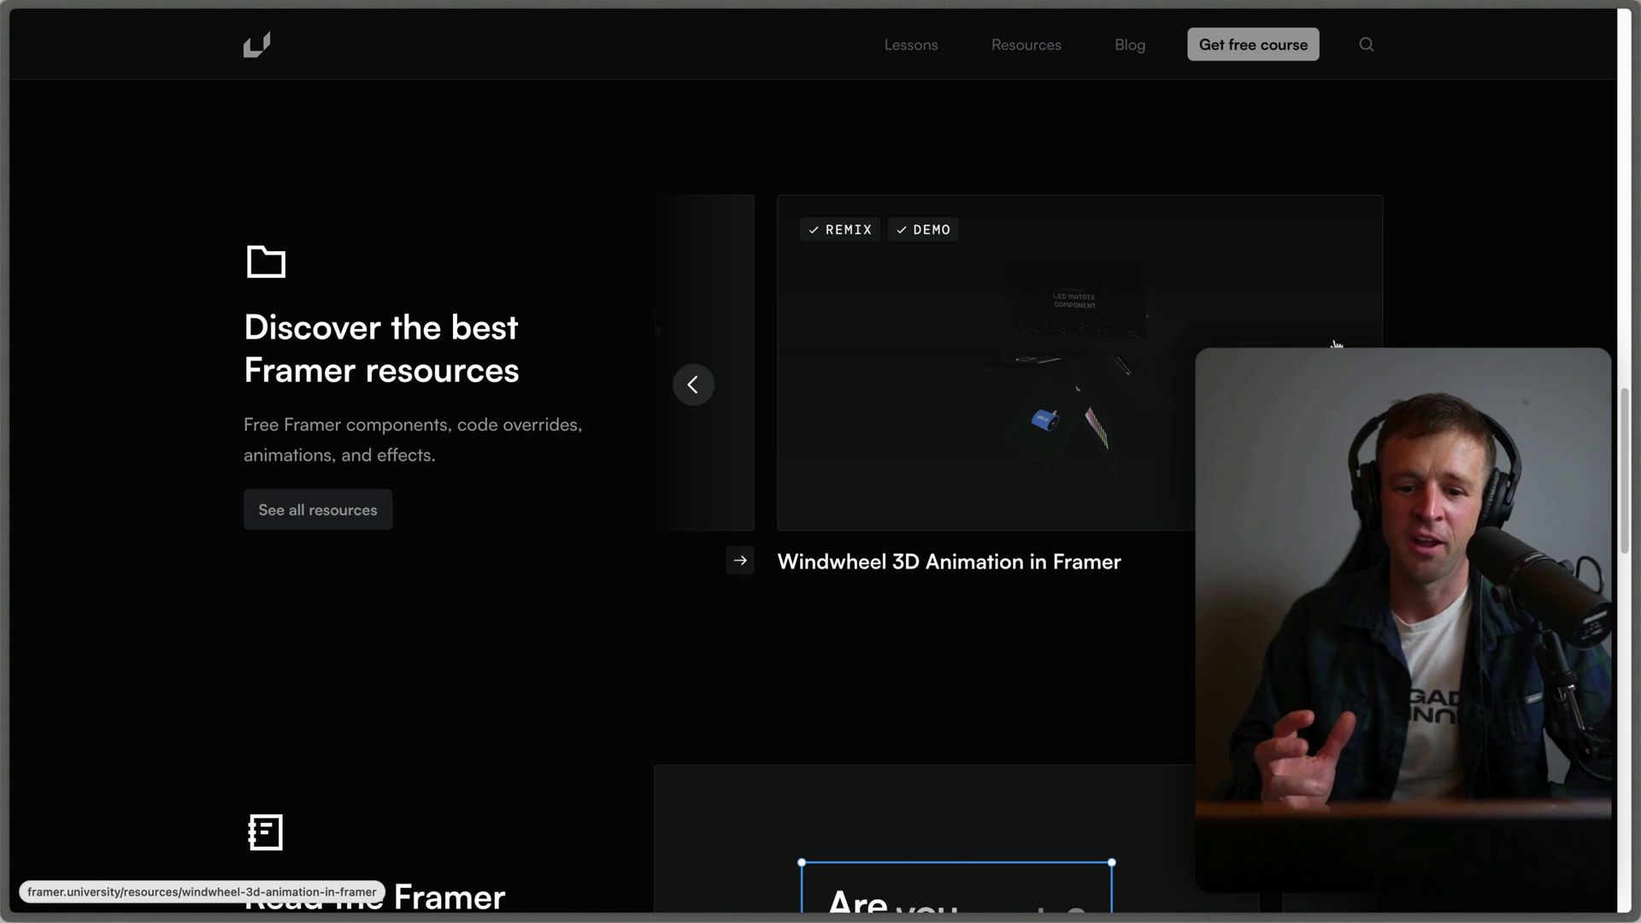
scroll(1336, 344, down, 6)
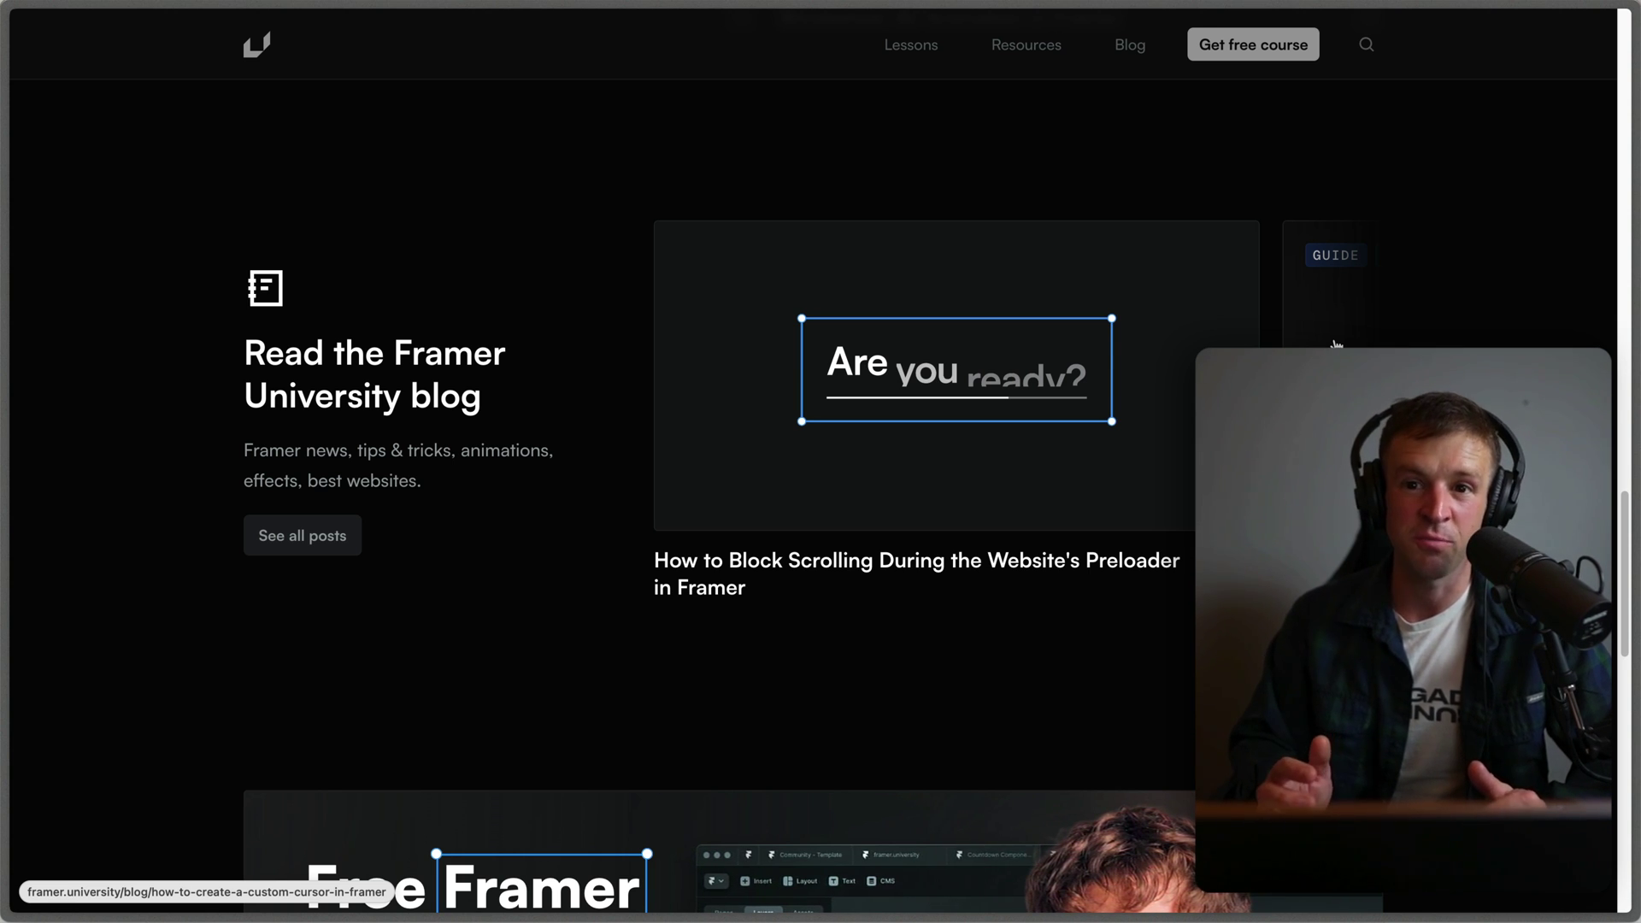
scroll(1337, 345, down, 3)
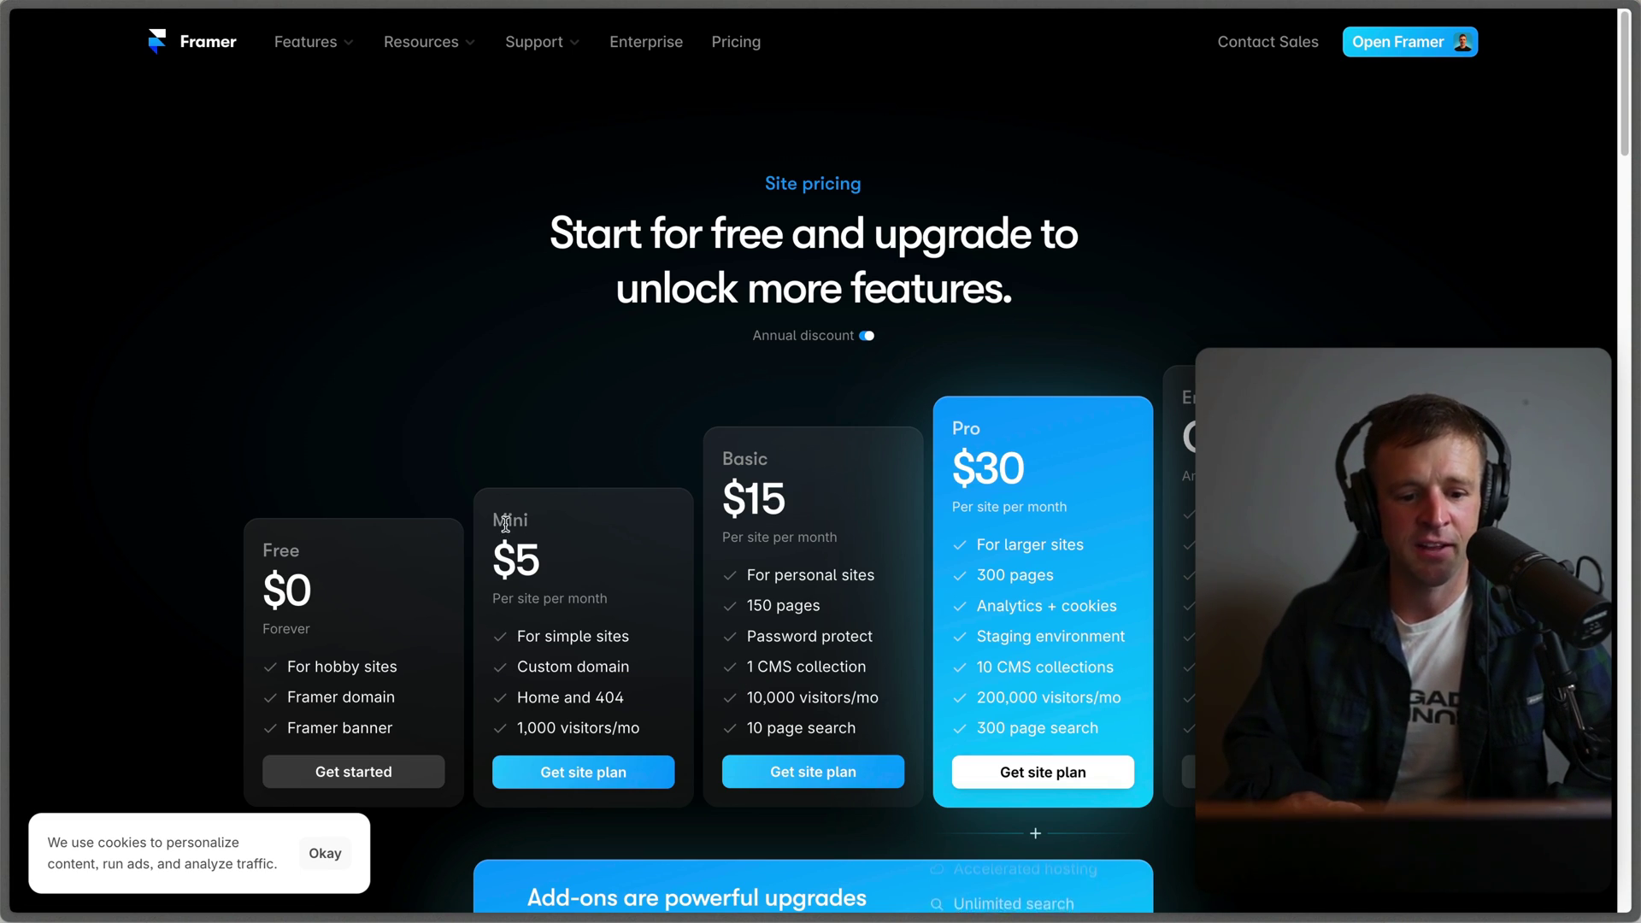
Look over the Mini plan card, then open the detailed add-ons pricing page
drag(508, 527, 590, 658)
click(650, 382)
scroll(649, 385, down, 4)
click(697, 665)
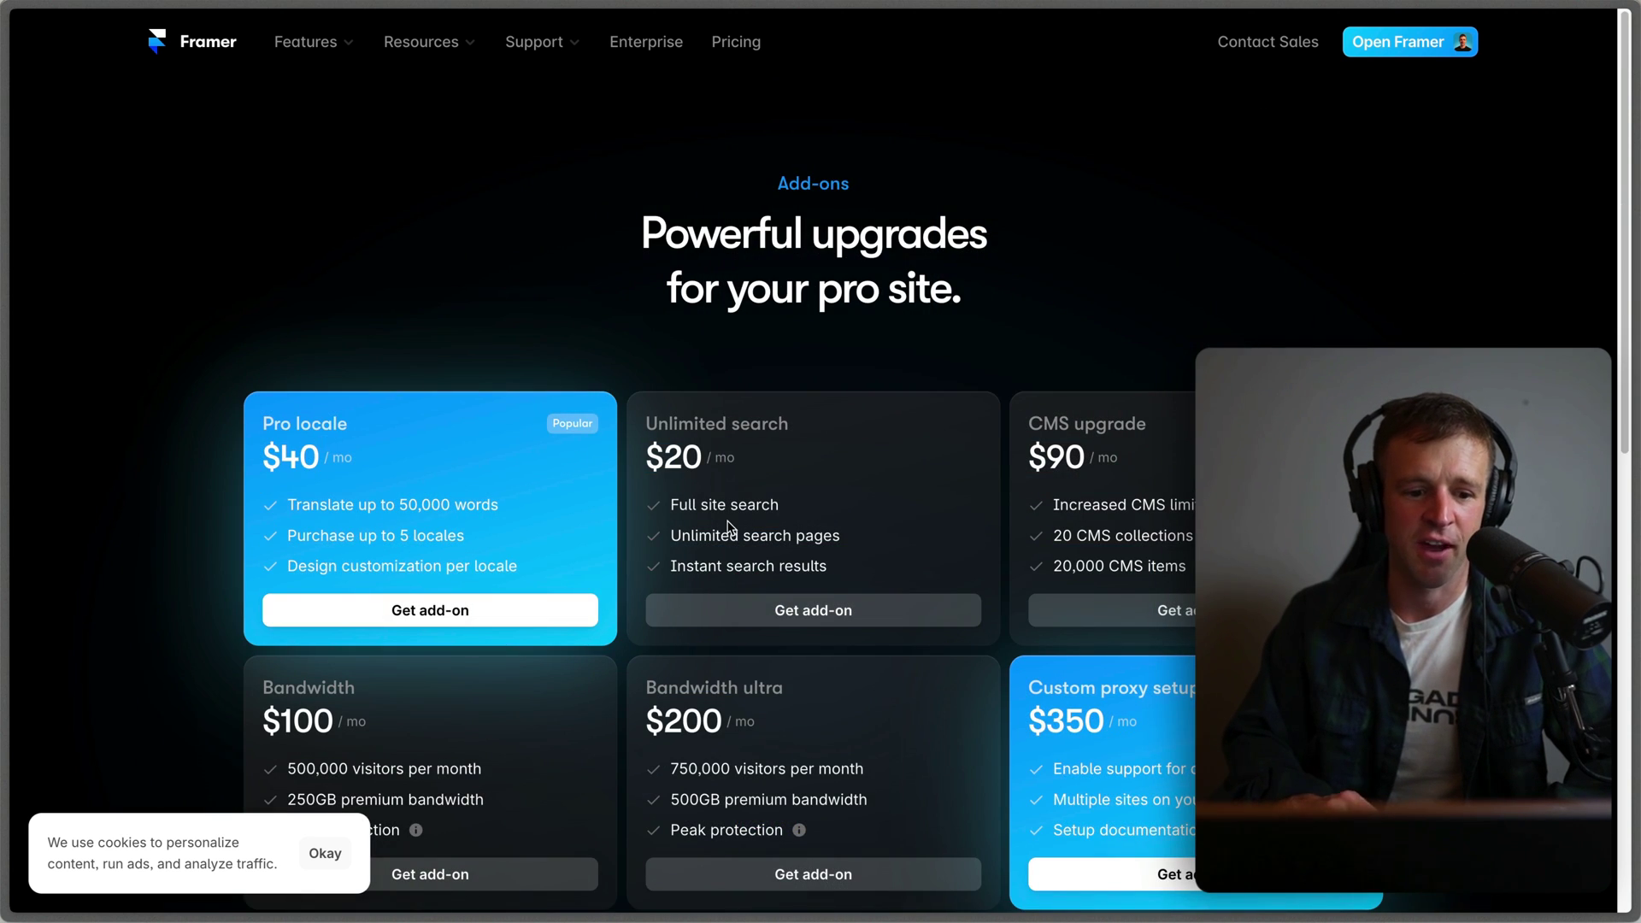
Scroll through the add-on, site plan and workspace plan prices
scroll(839, 274, down, 3)
scroll(1232, 287, down, 3)
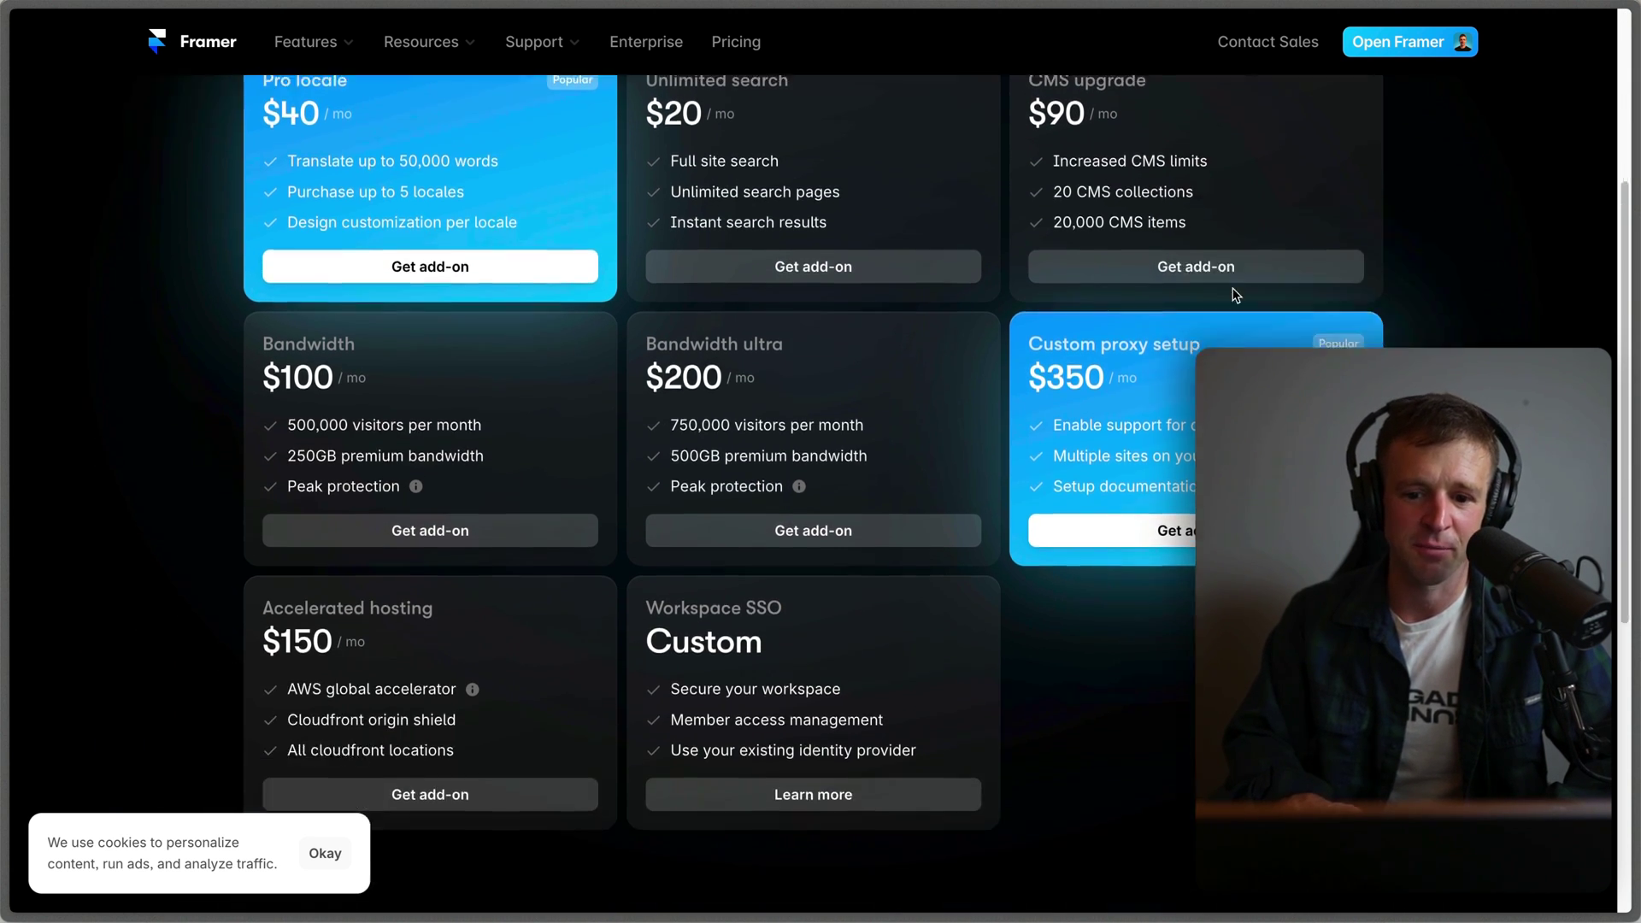
scroll(993, 612, up, 1)
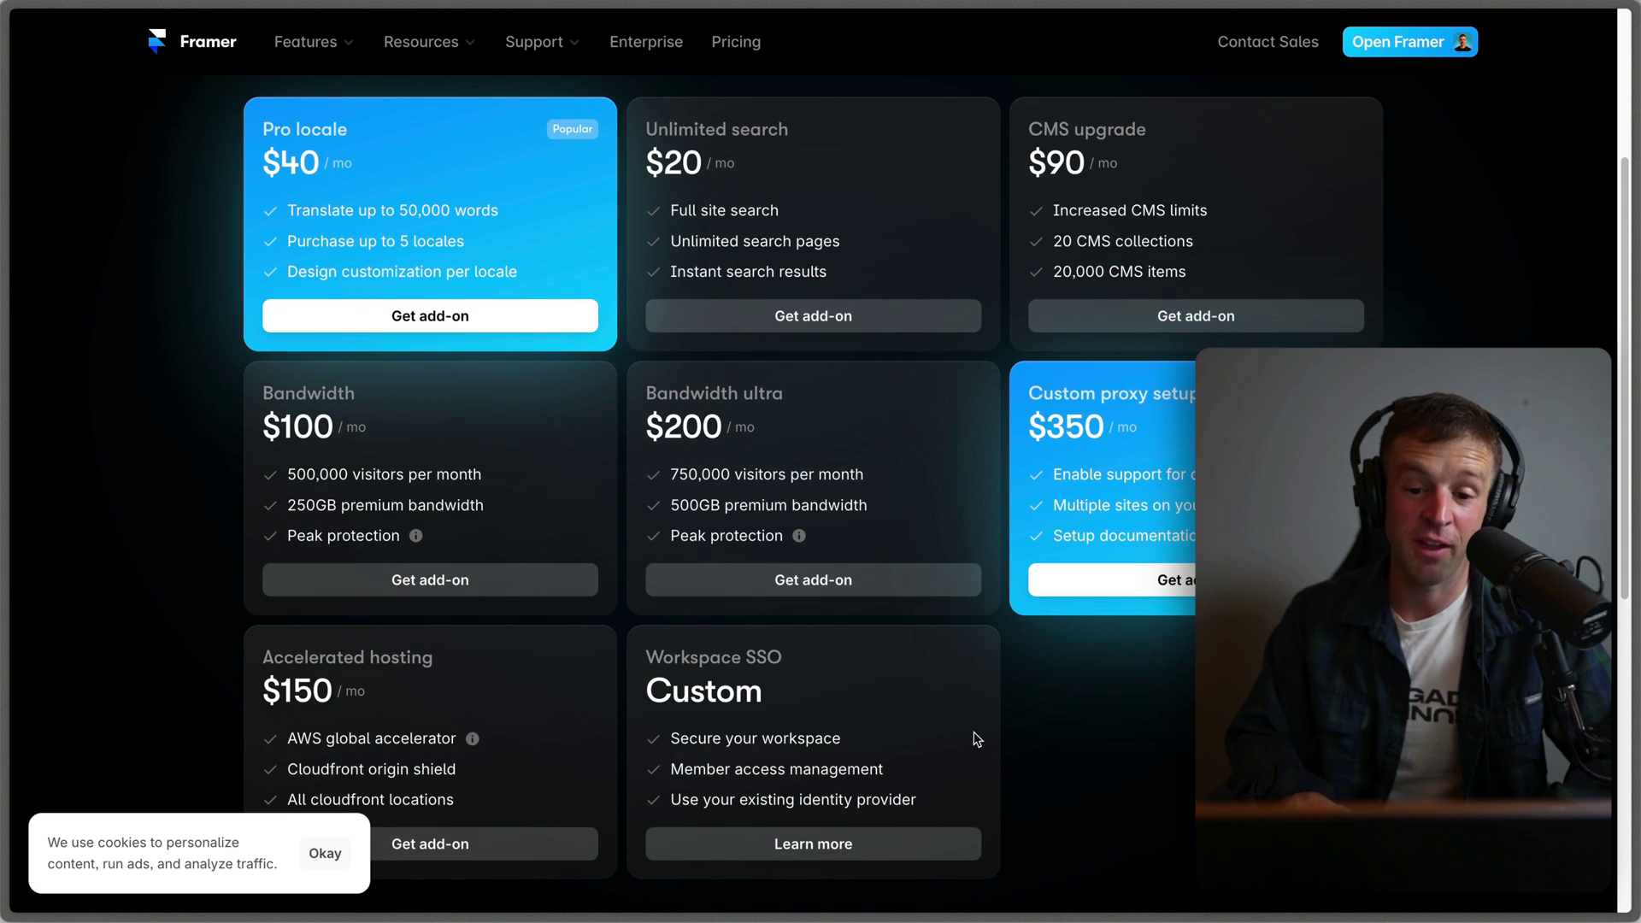
scroll(971, 603, up, 15)
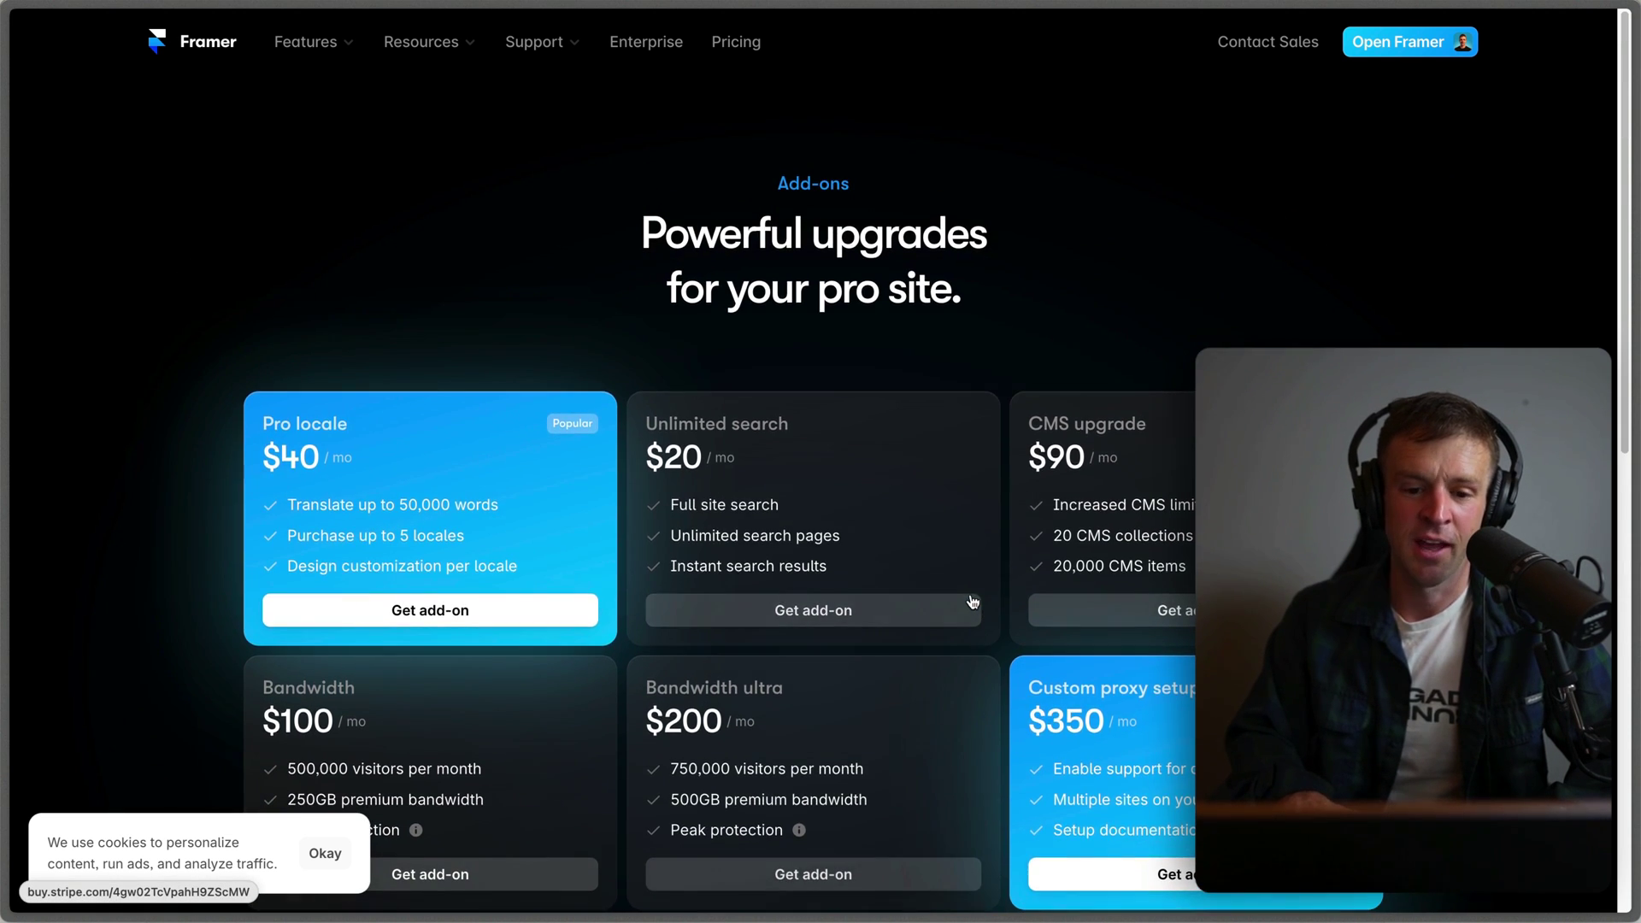
scroll(1019, 430, up, 3)
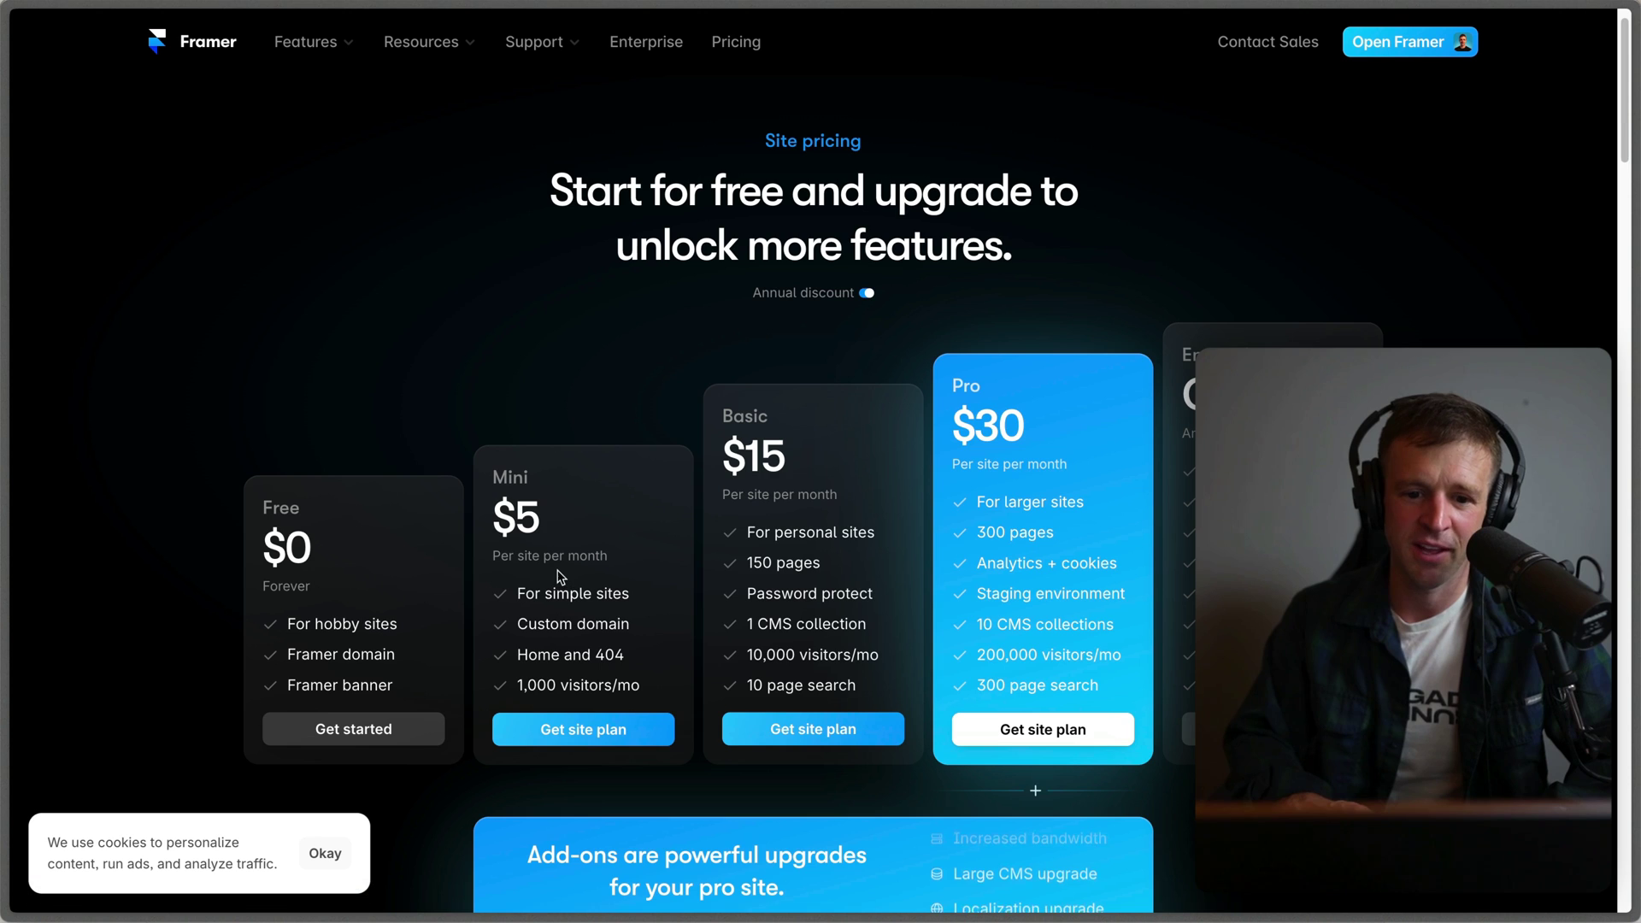
scroll(1046, 495, down, 12)
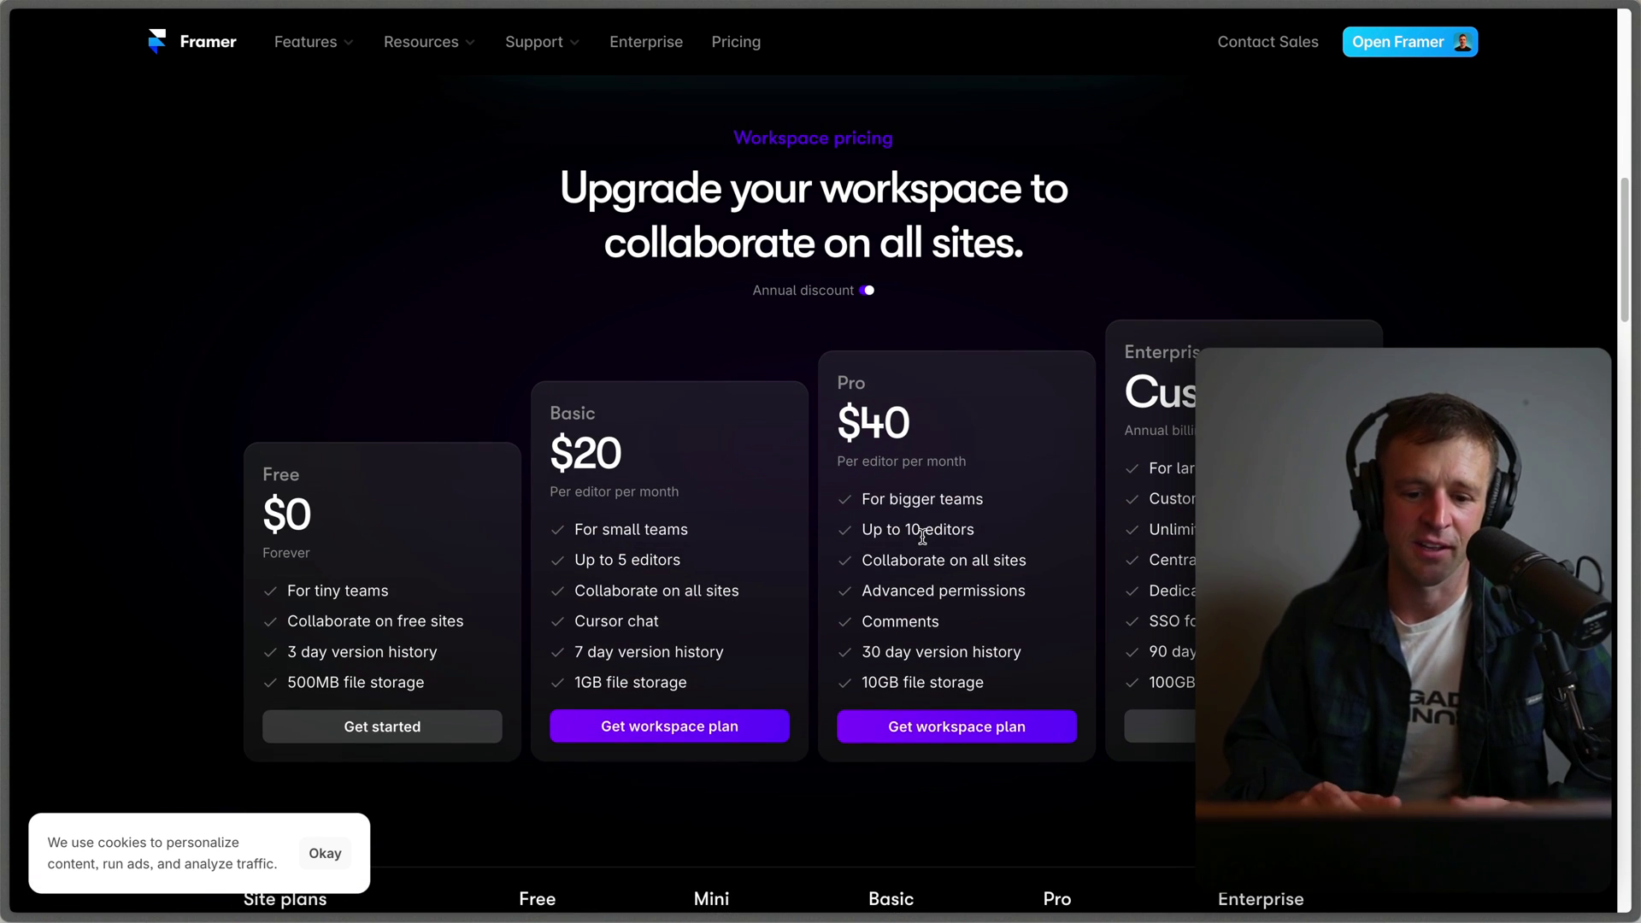
scroll(922, 536, up, 12)
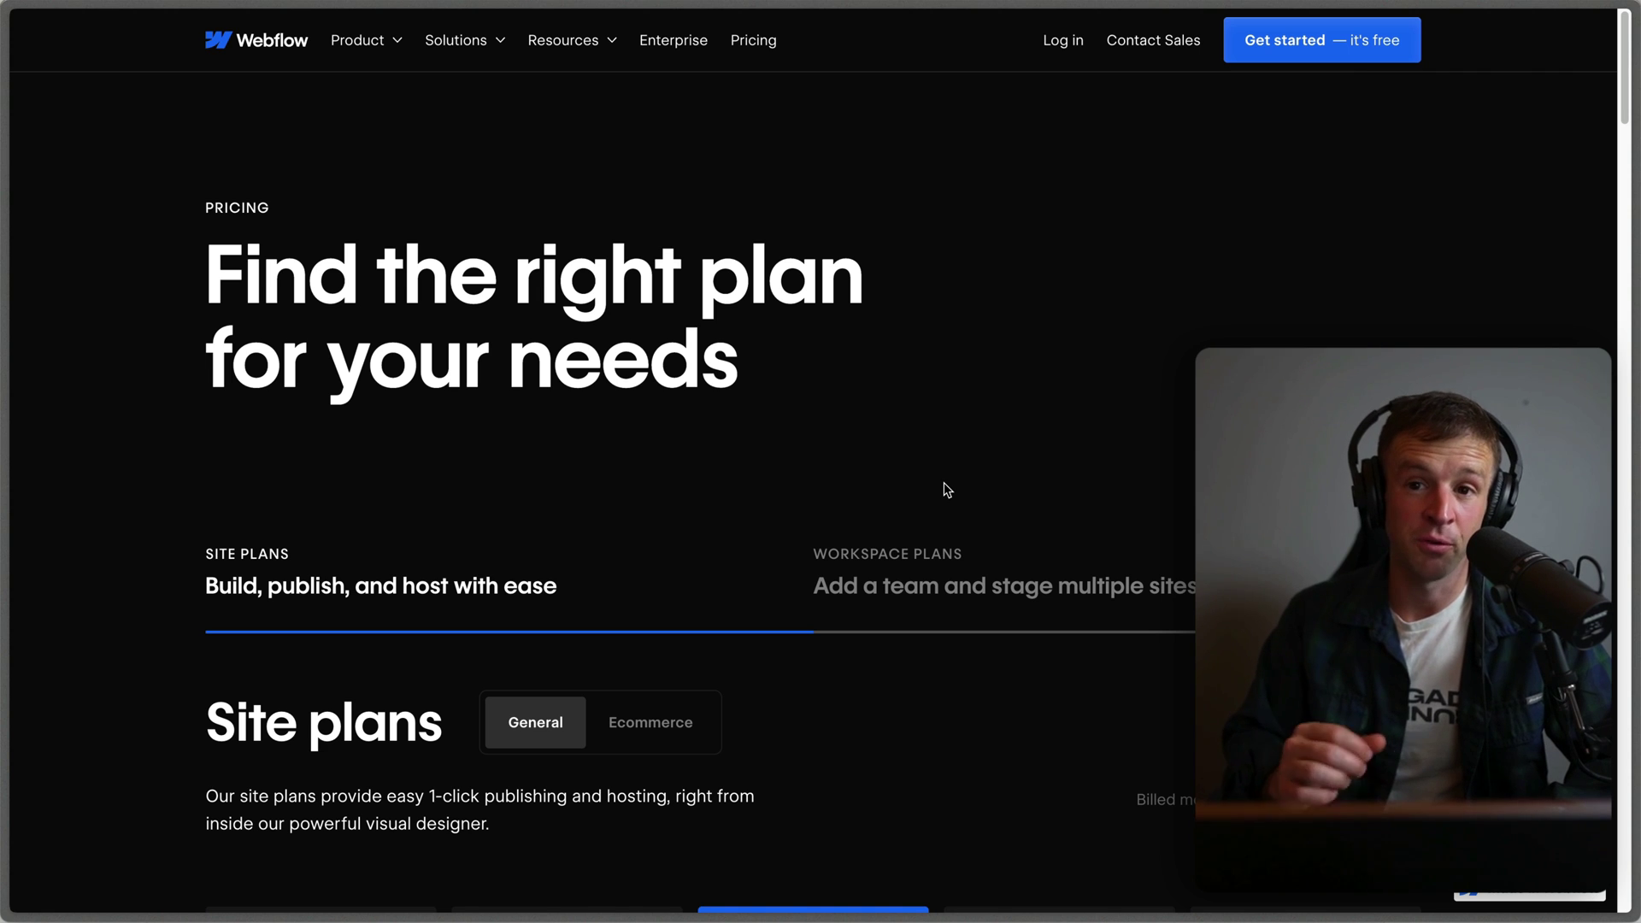
Compare Workspace and Site plans, including the Ecommerce and General site plans
scroll(947, 490, down, 5)
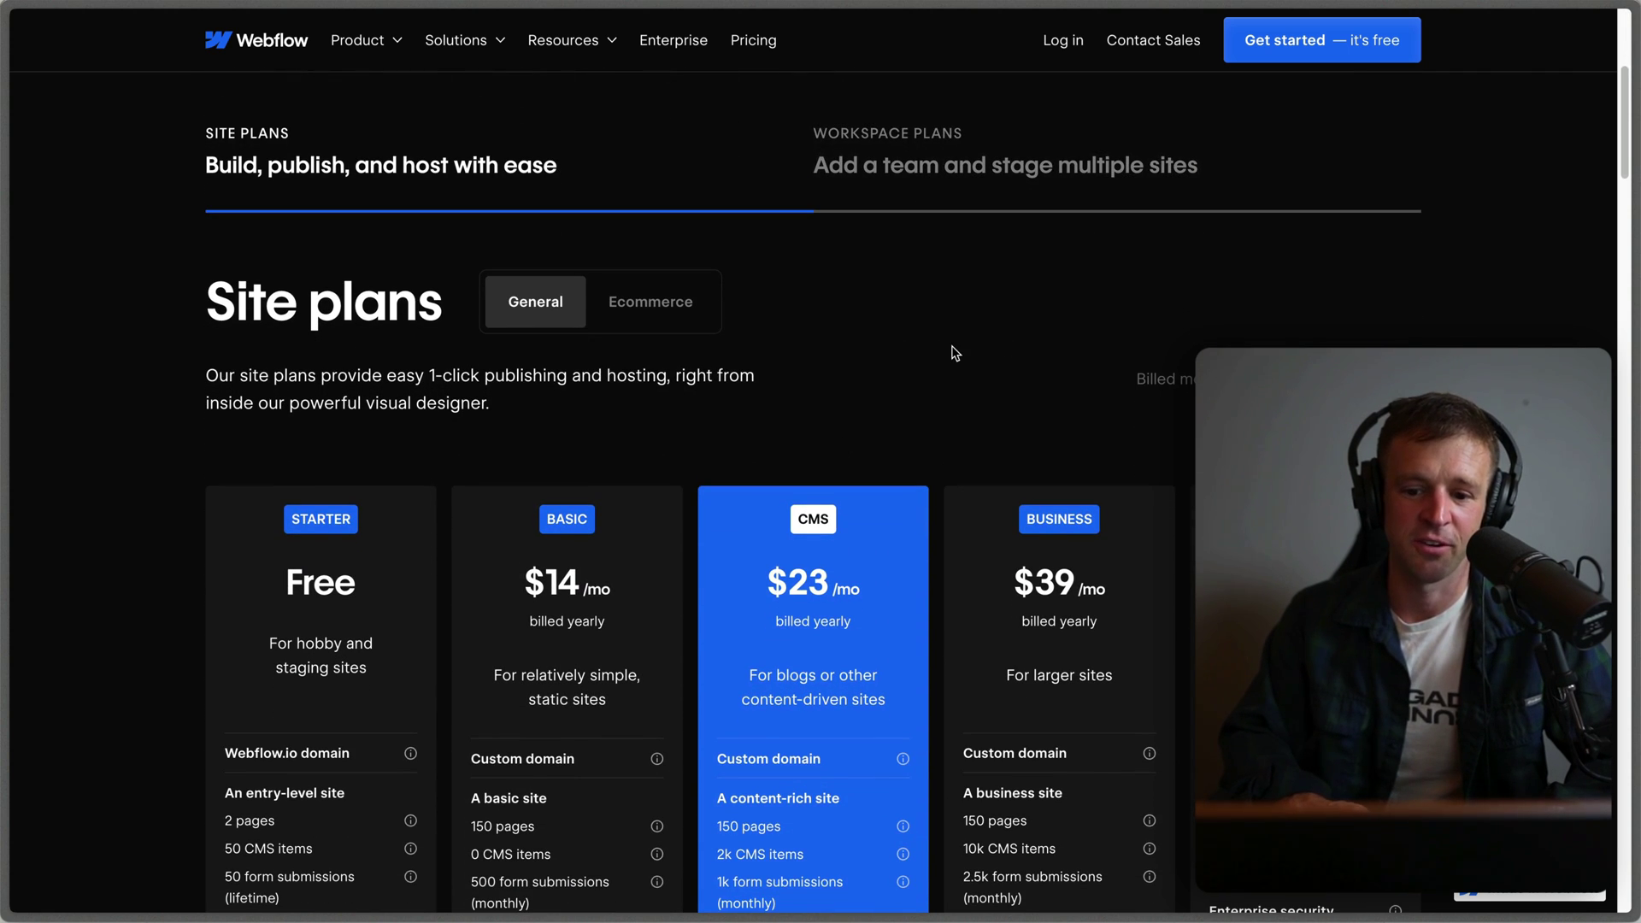
click(982, 198)
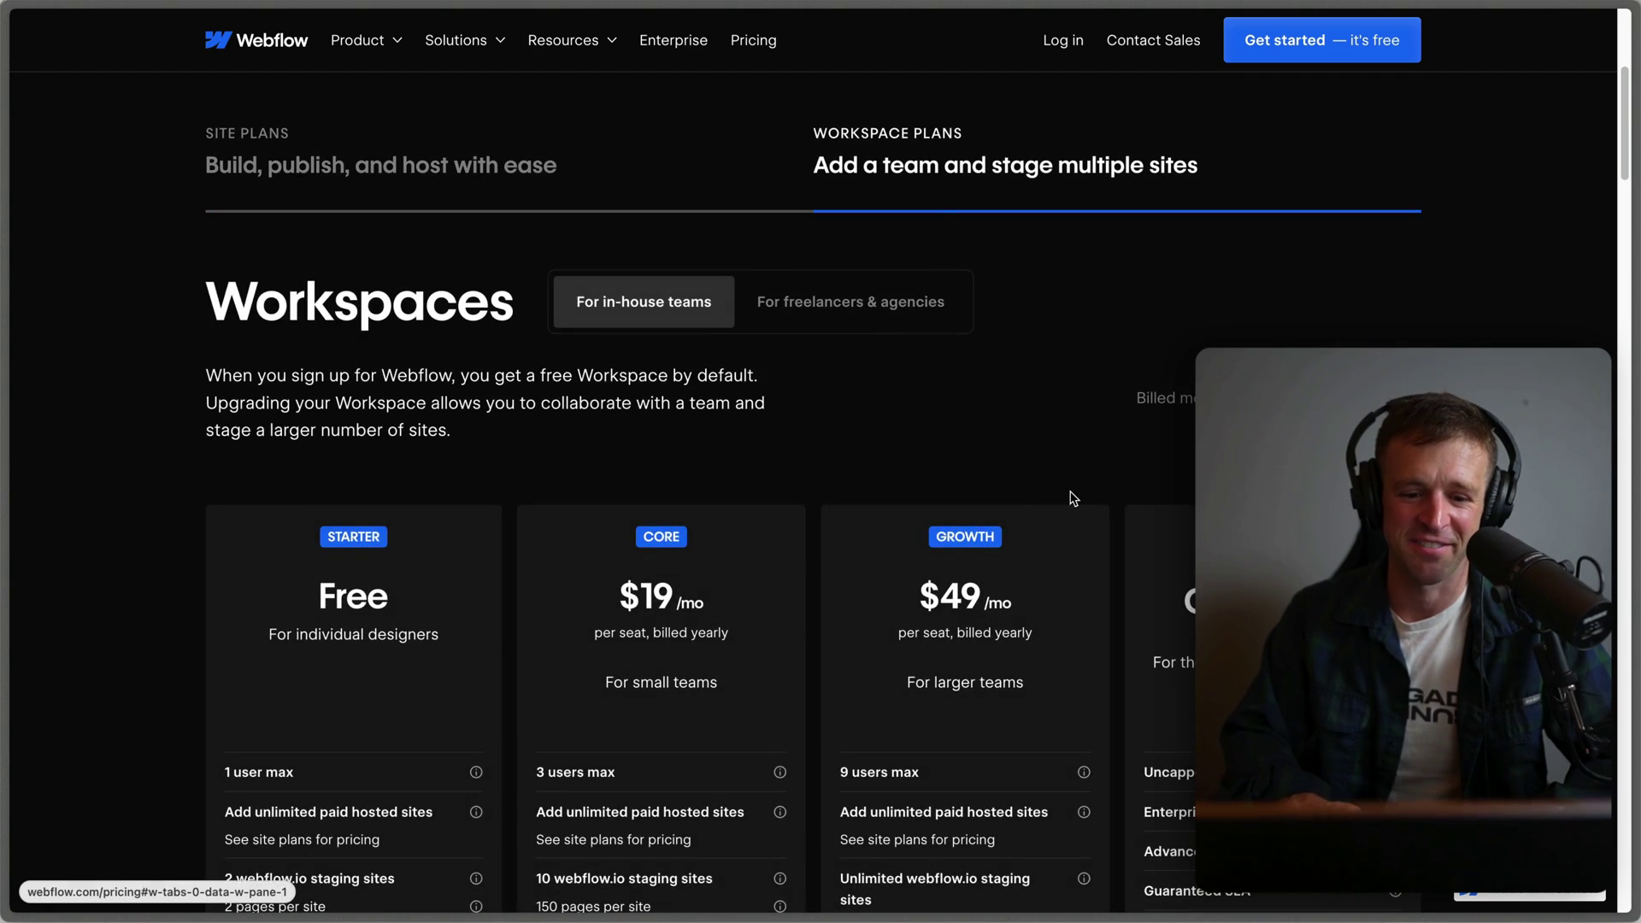
scroll(1074, 497, down, 1)
scroll(1073, 498, up, 1)
click(633, 136)
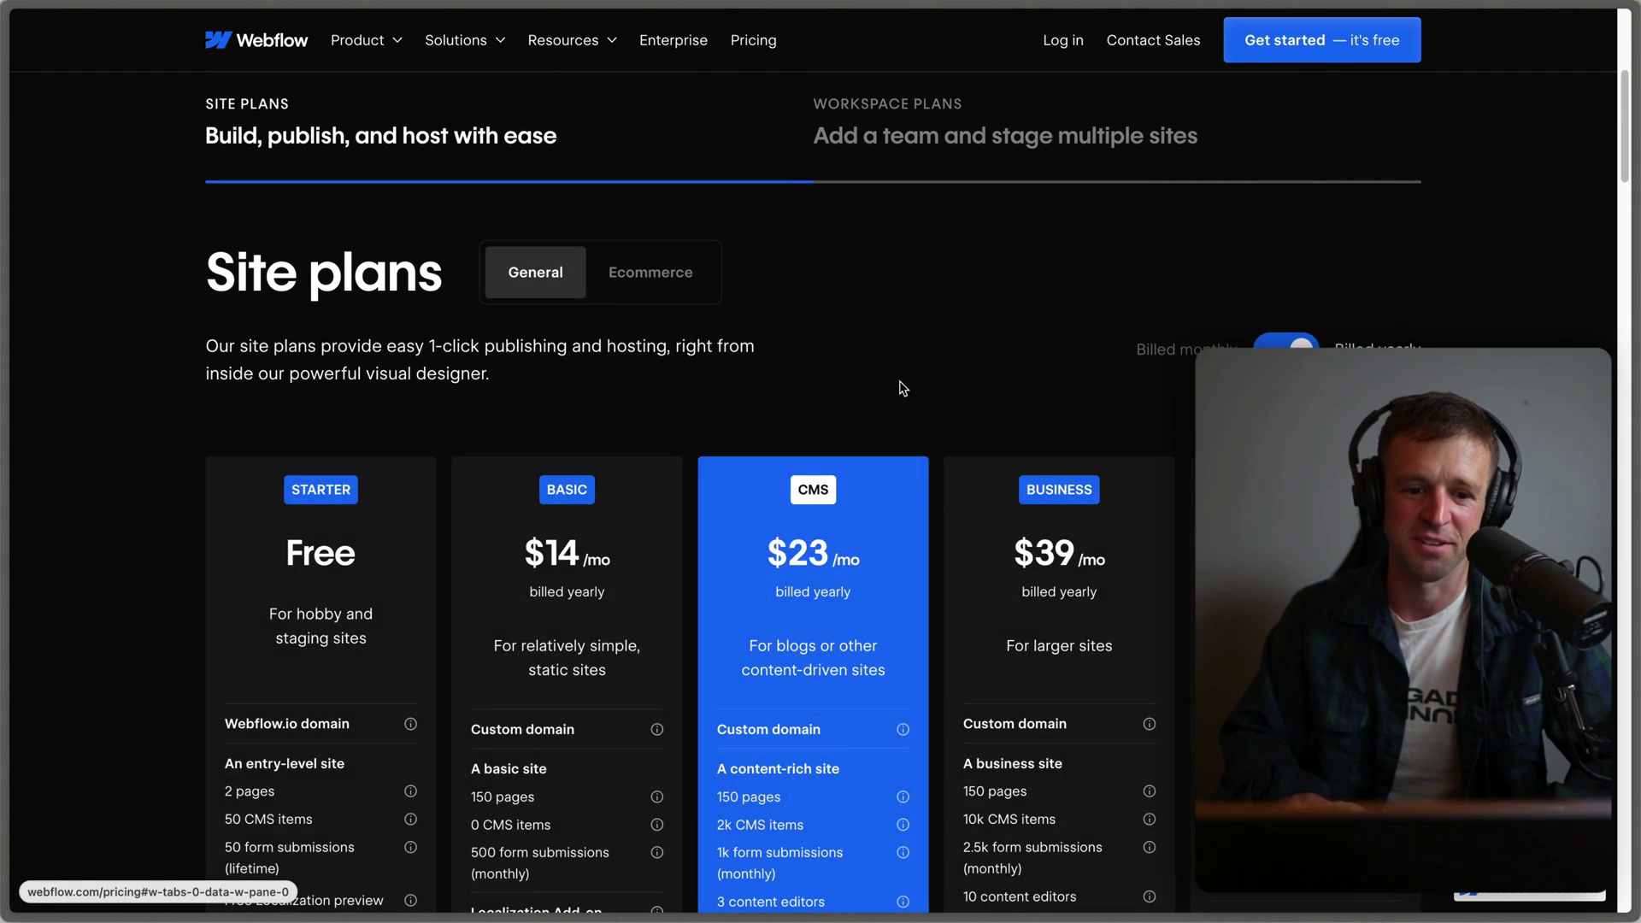
click(641, 263)
click(535, 271)
Show the freelancer & agency workspace plans and review the Agency plan's $35 price and guest access
click(912, 165)
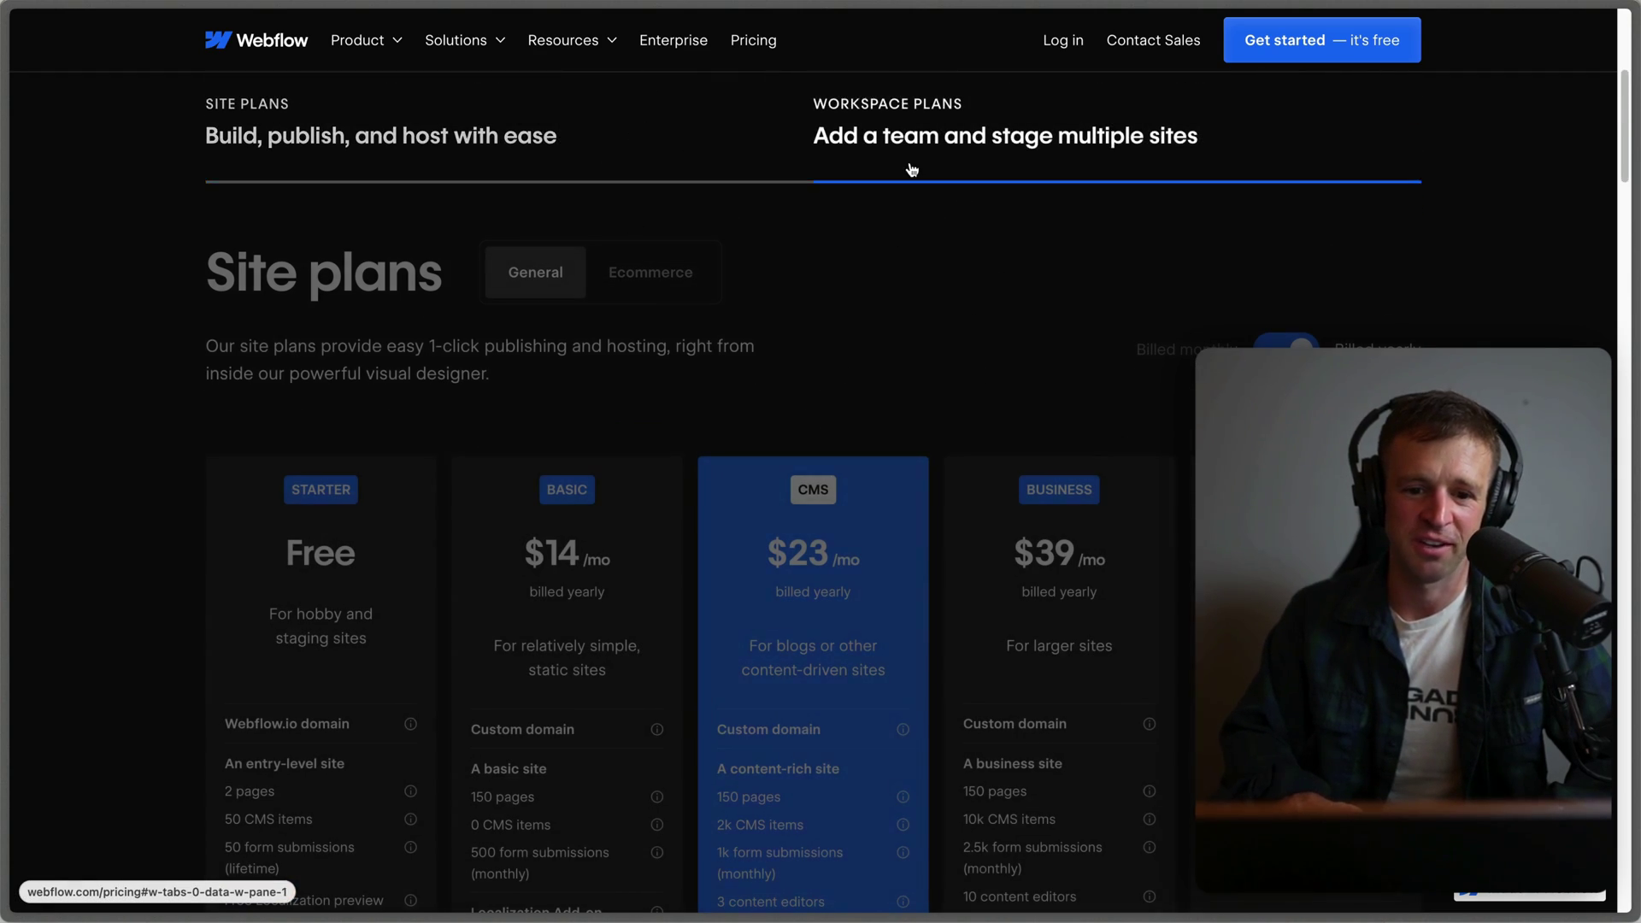
click(835, 278)
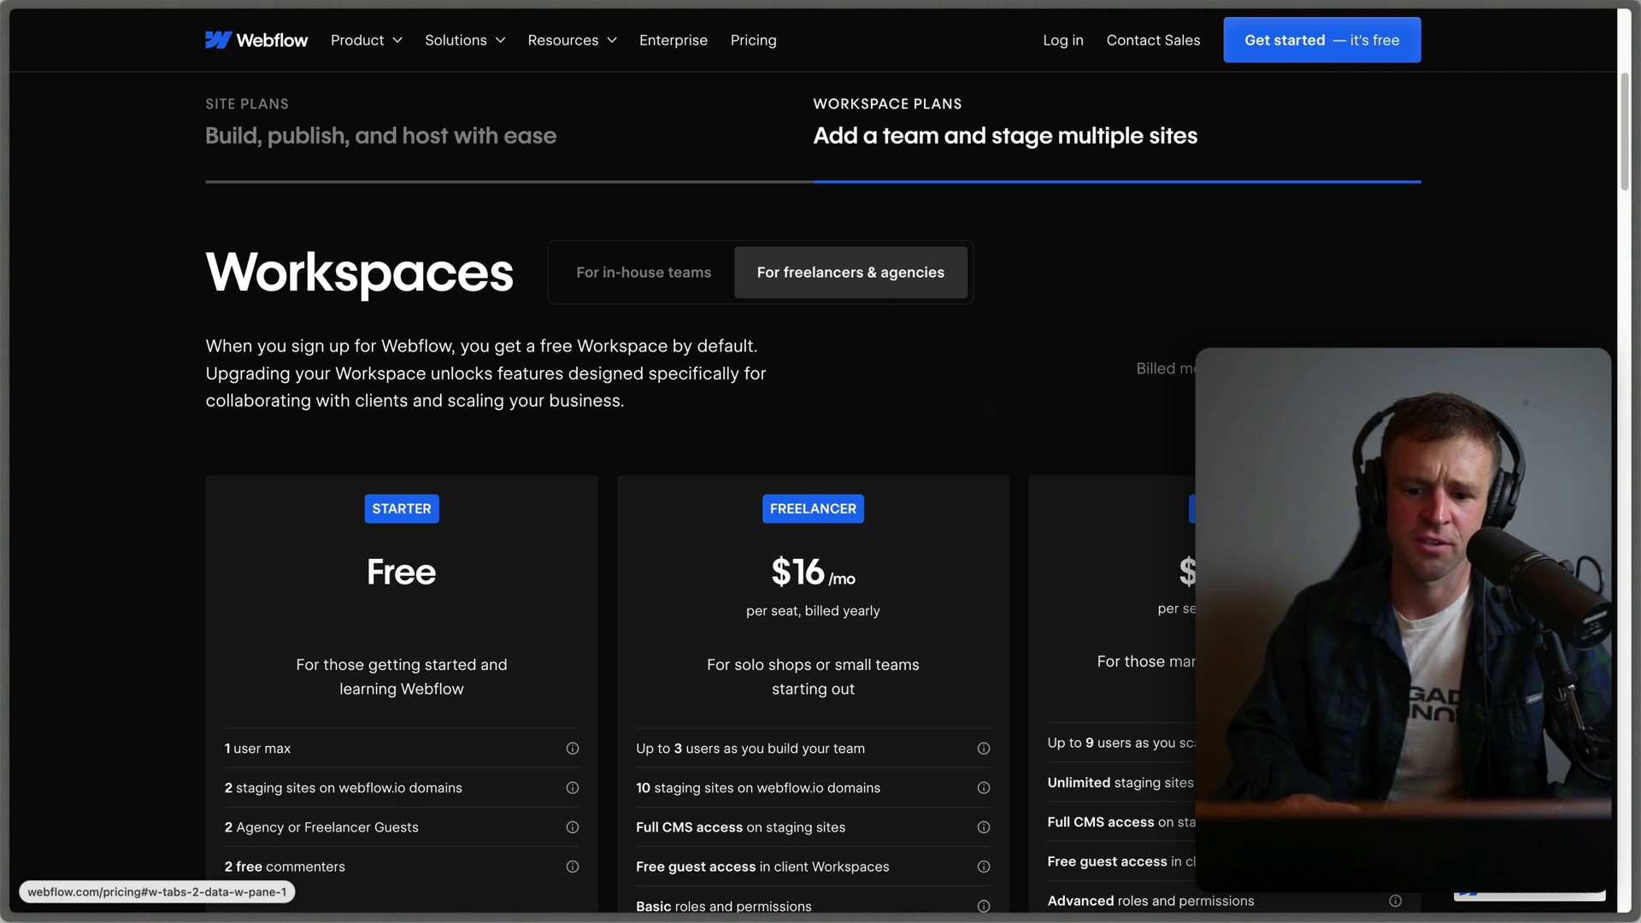
scroll(813, 489, down, 3)
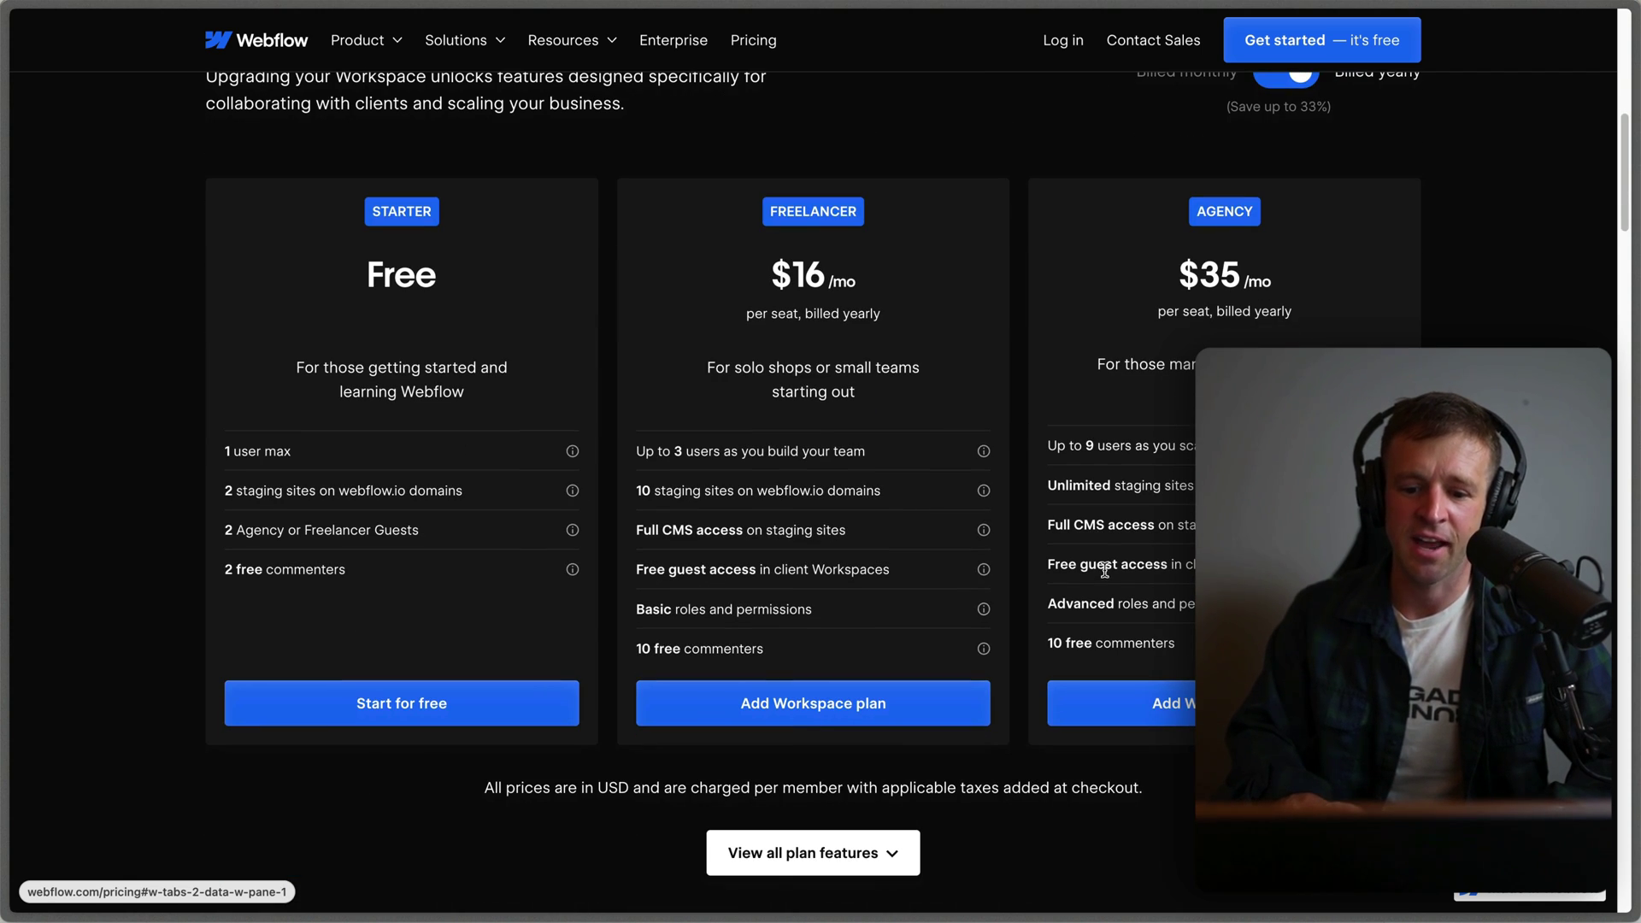
drag(1067, 560, 1197, 565)
click(1196, 566)
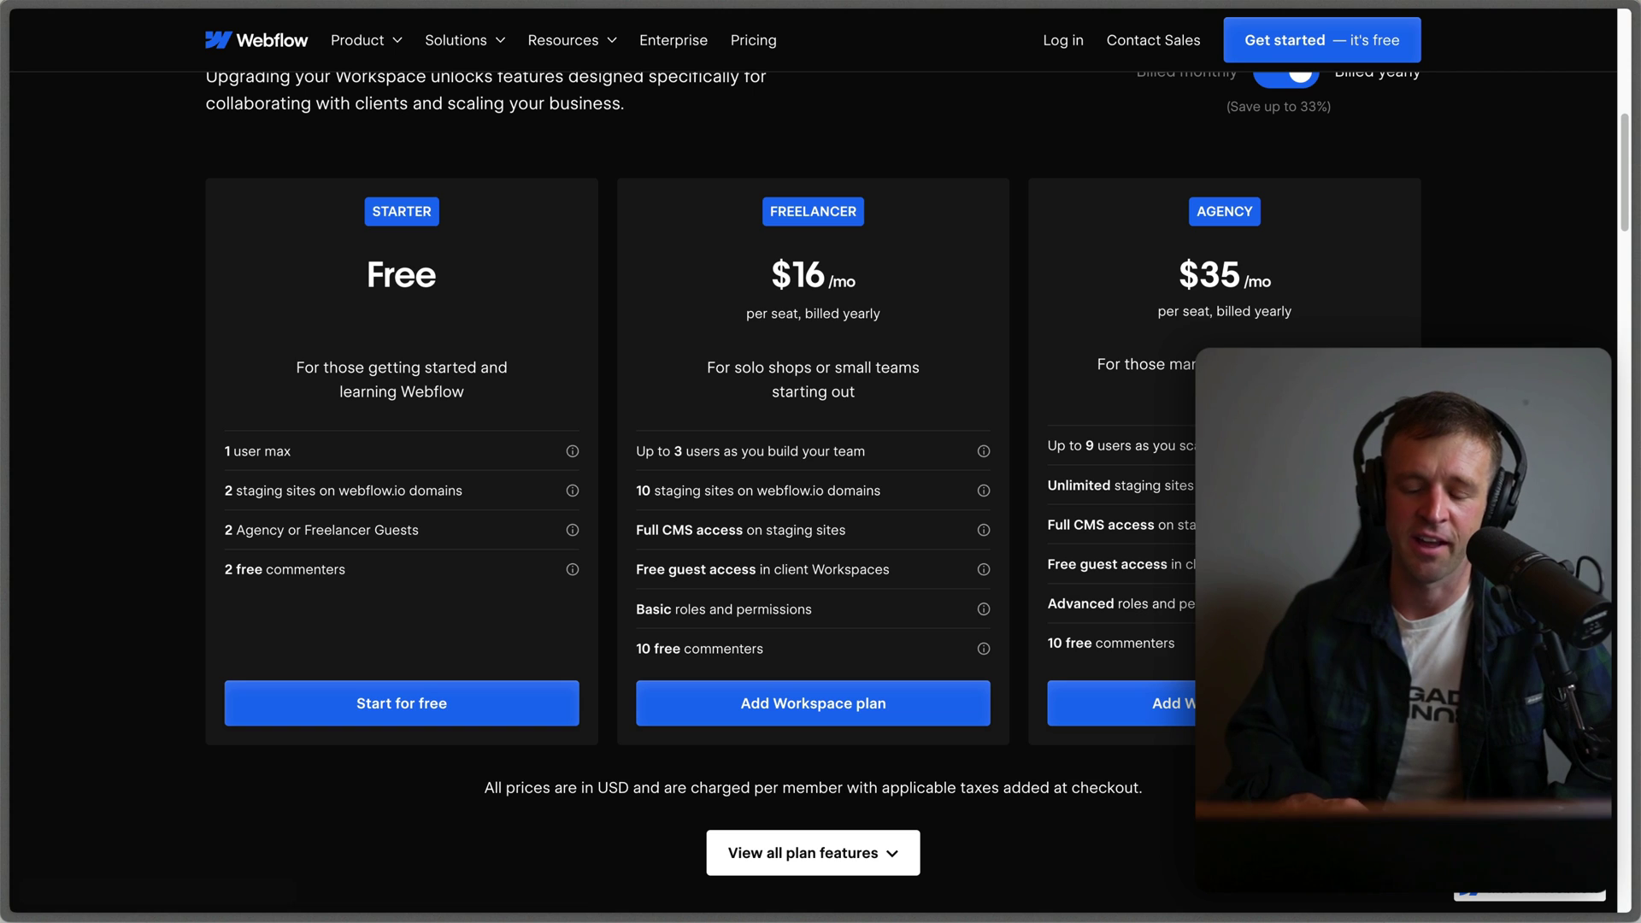
scroll(813, 483, up, 1)
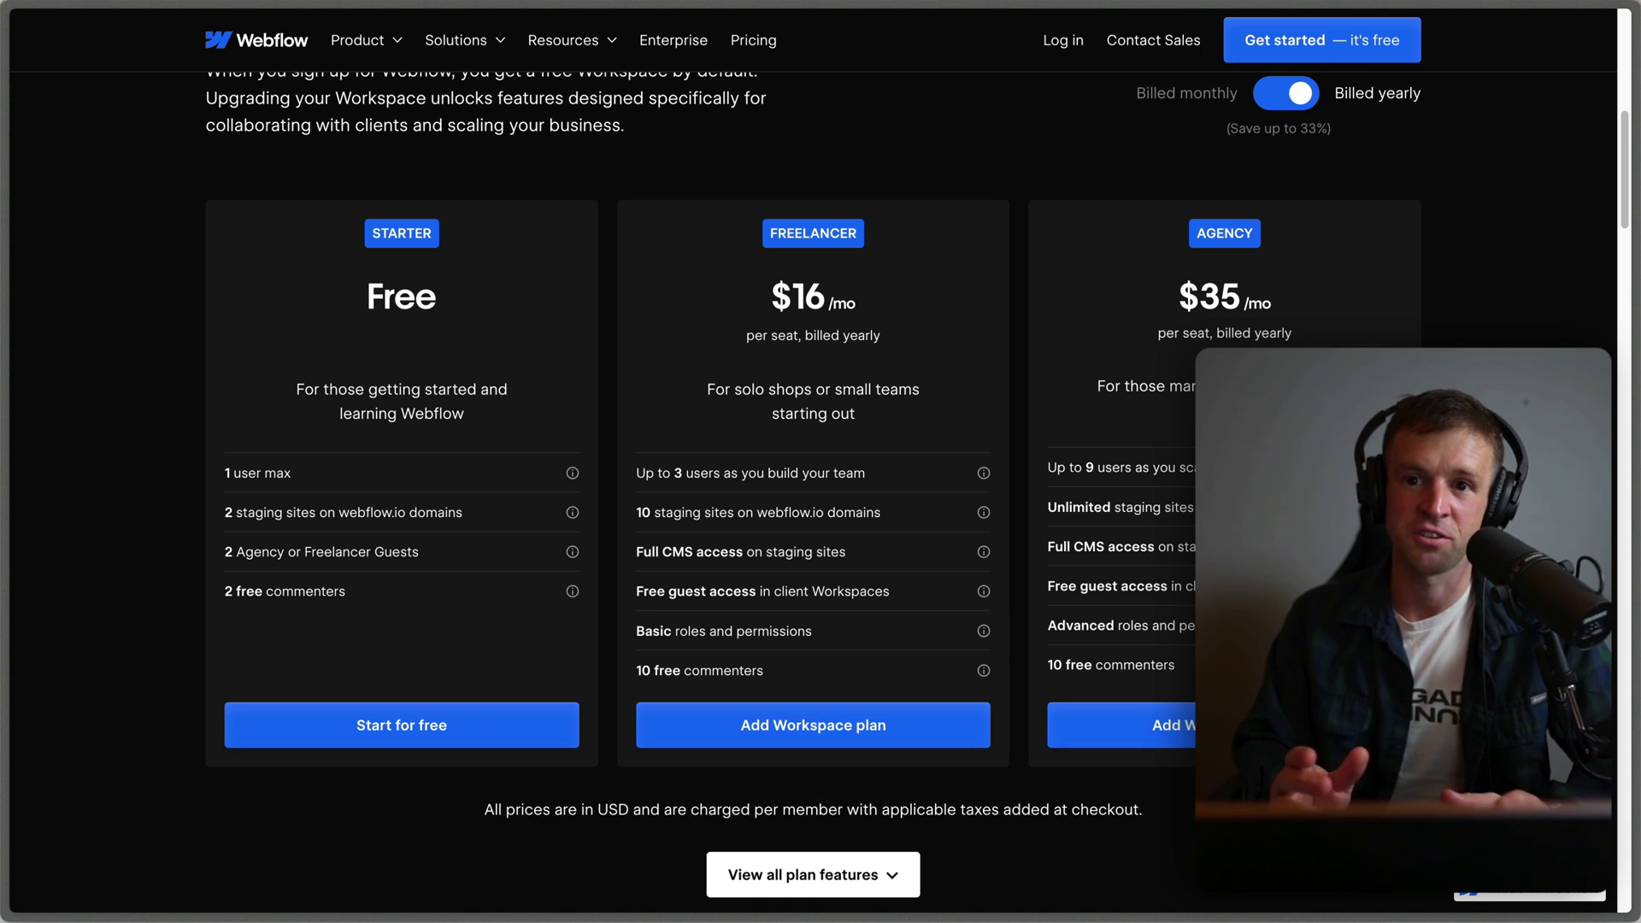
drag(1209, 295, 1196, 392)
click(1197, 392)
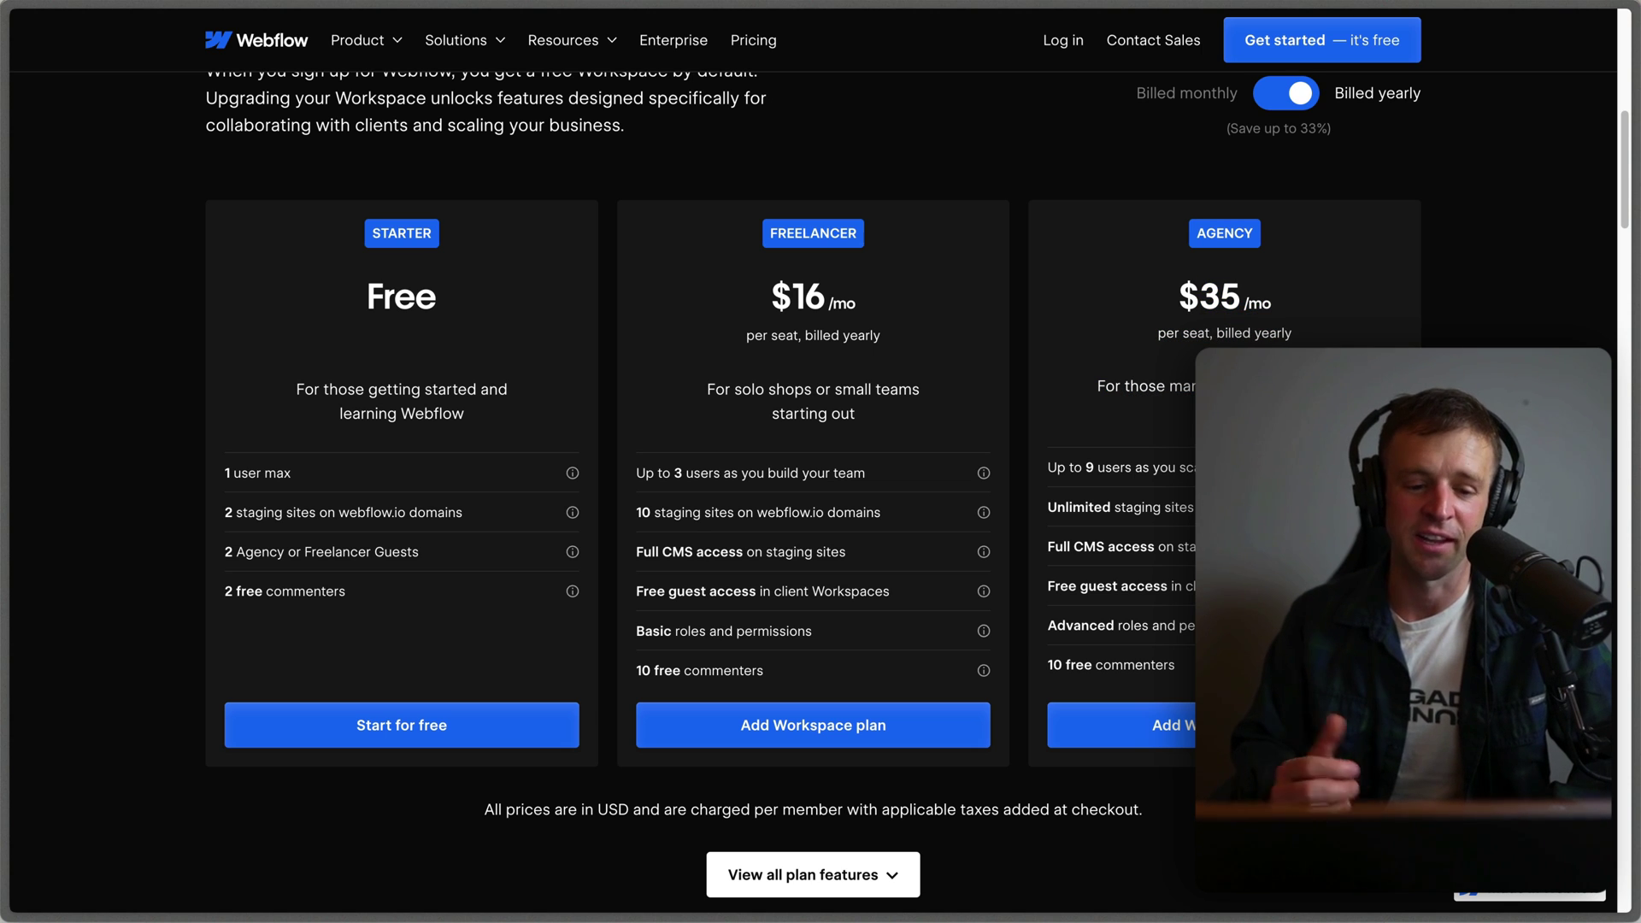